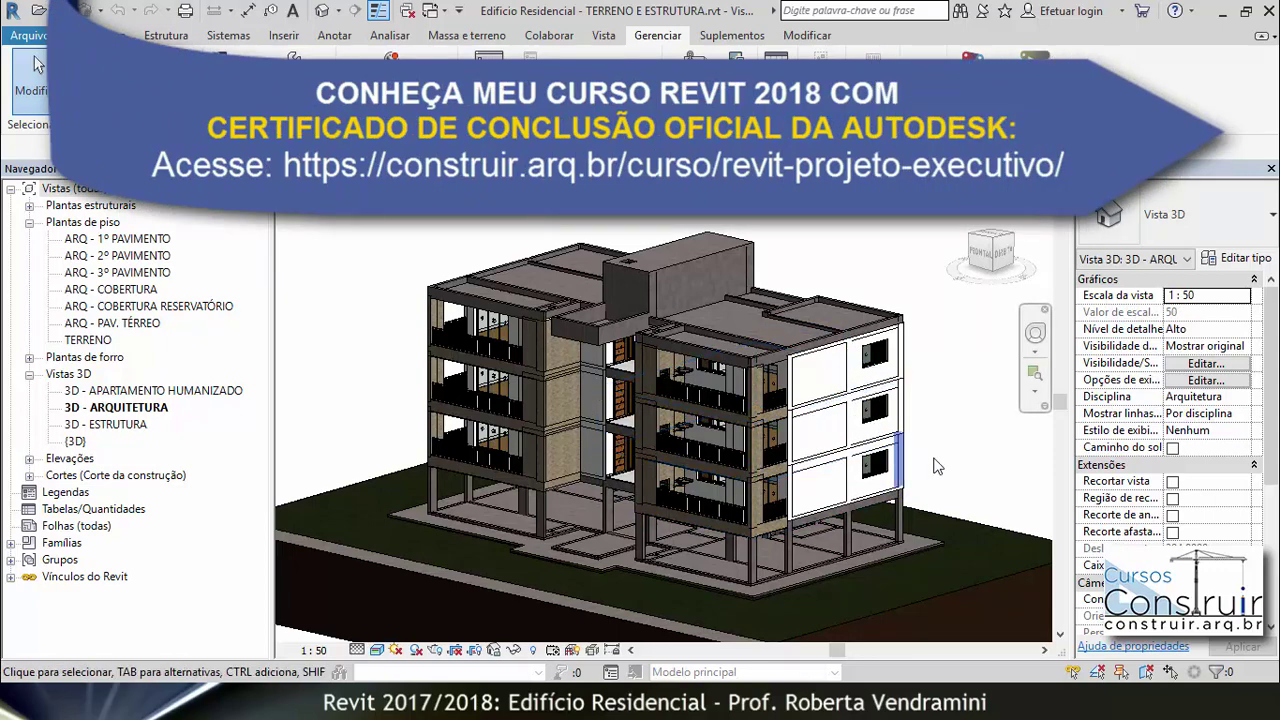
Zoom in and out on the model to inspect the balcony wall area.
scroll(808, 515, up, 2)
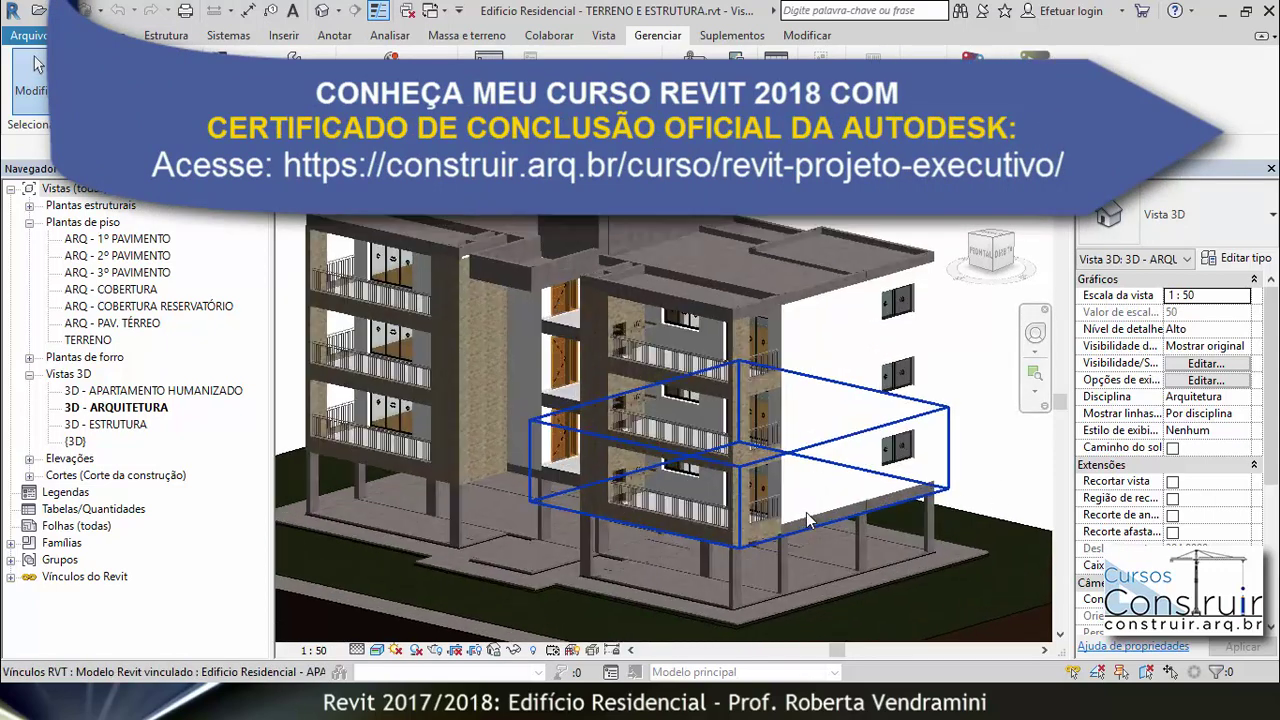
scroll(806, 512, up, 2)
scroll(830, 510, up, 2)
scroll(849, 510, up, 2)
scroll(849, 506, up, 2)
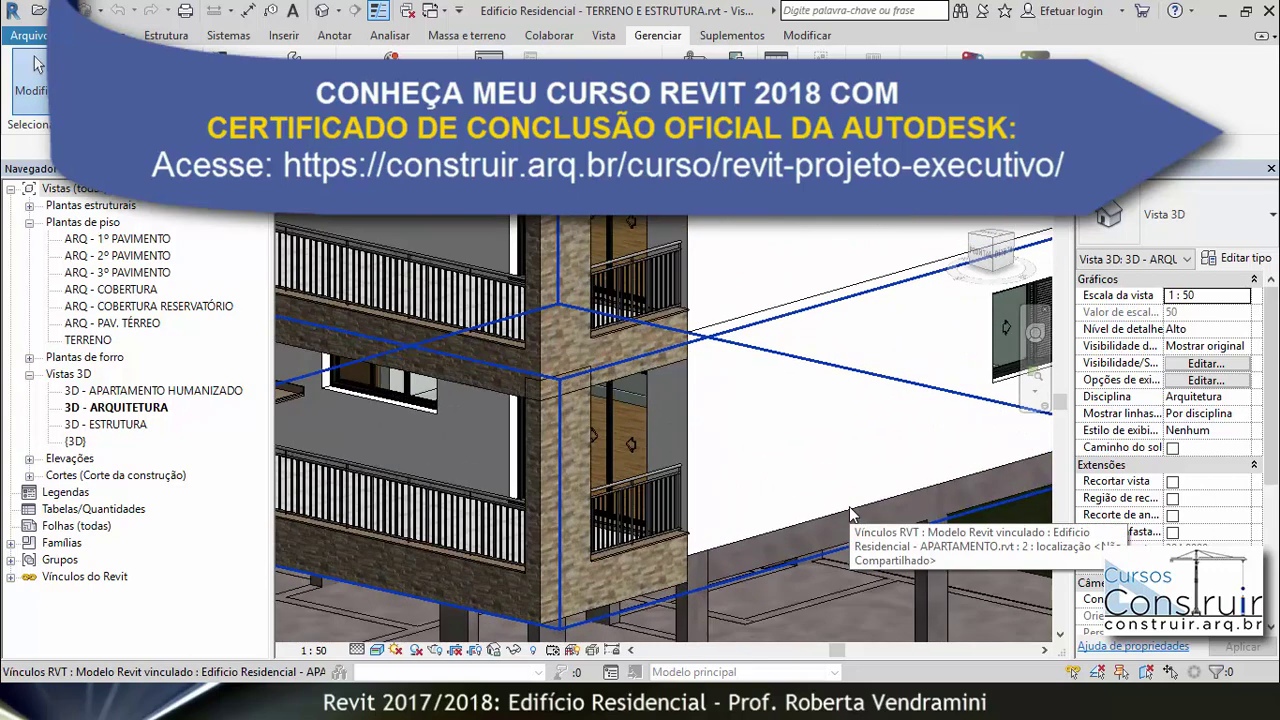
scroll(780, 420, up, 2)
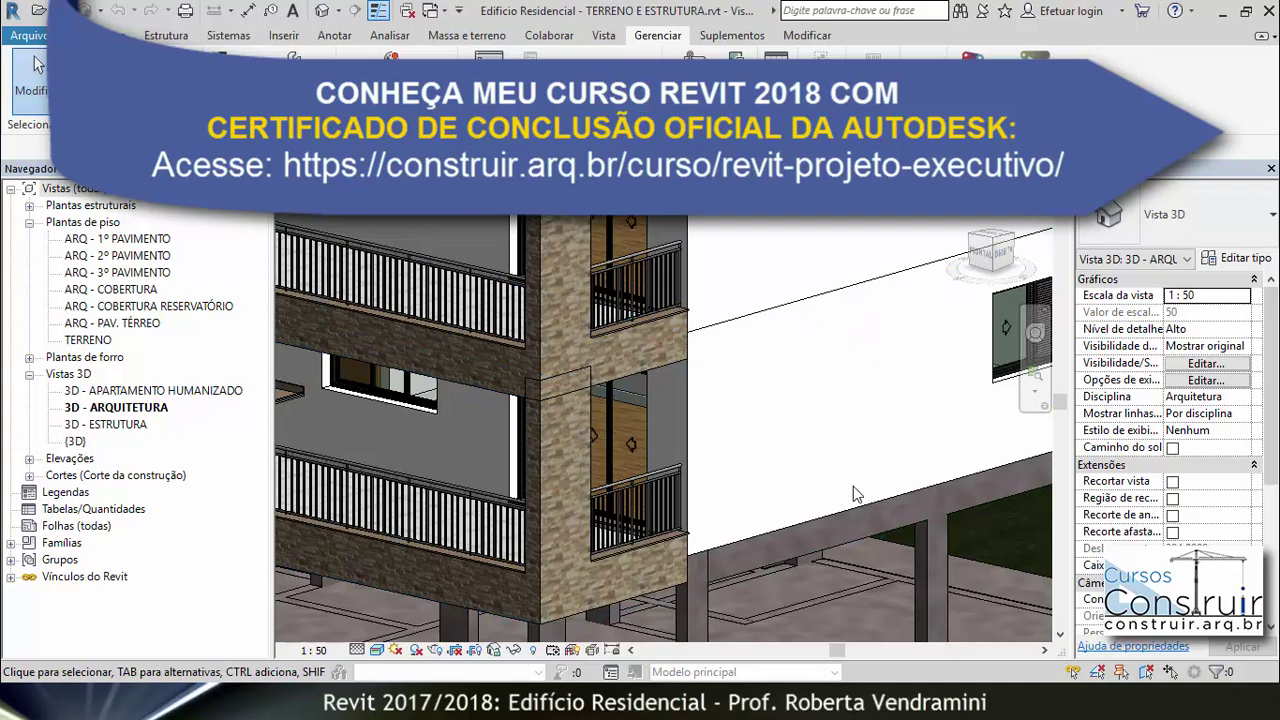
scroll(478, 444, up, 2)
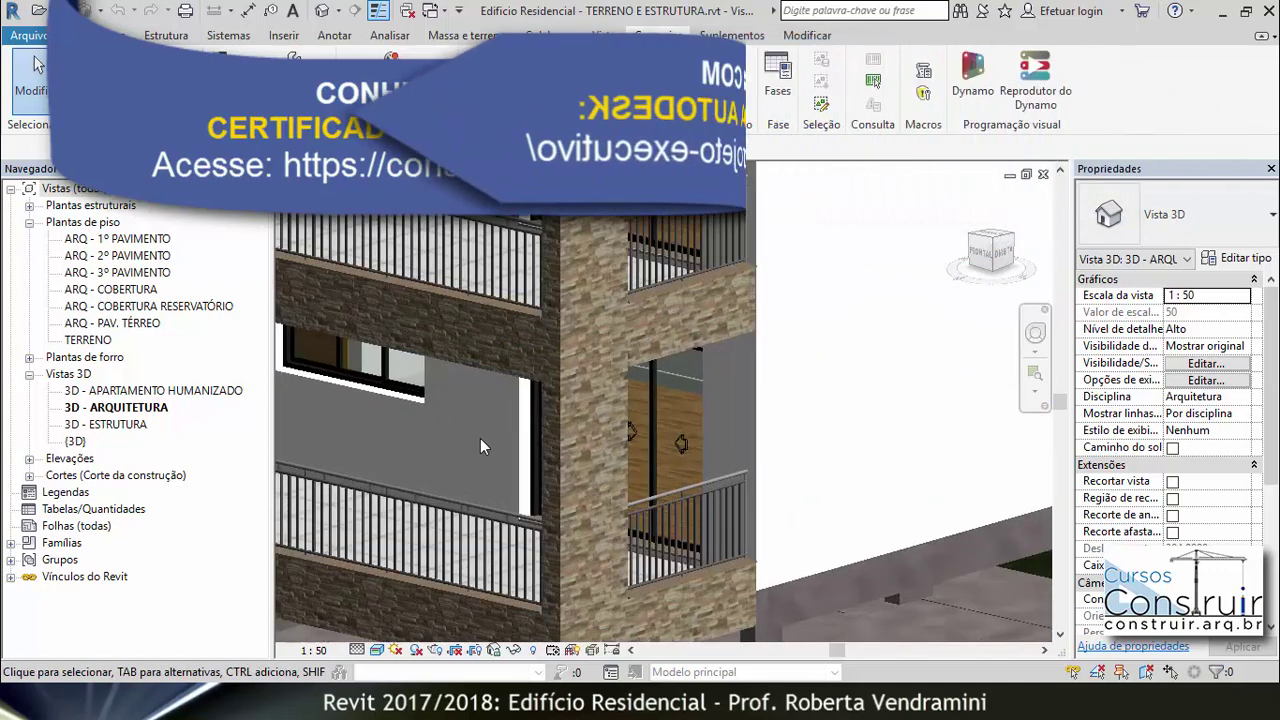
scroll(484, 425, up, 2)
scroll(494, 416, up, 1)
scroll(760, 435, up, 1)
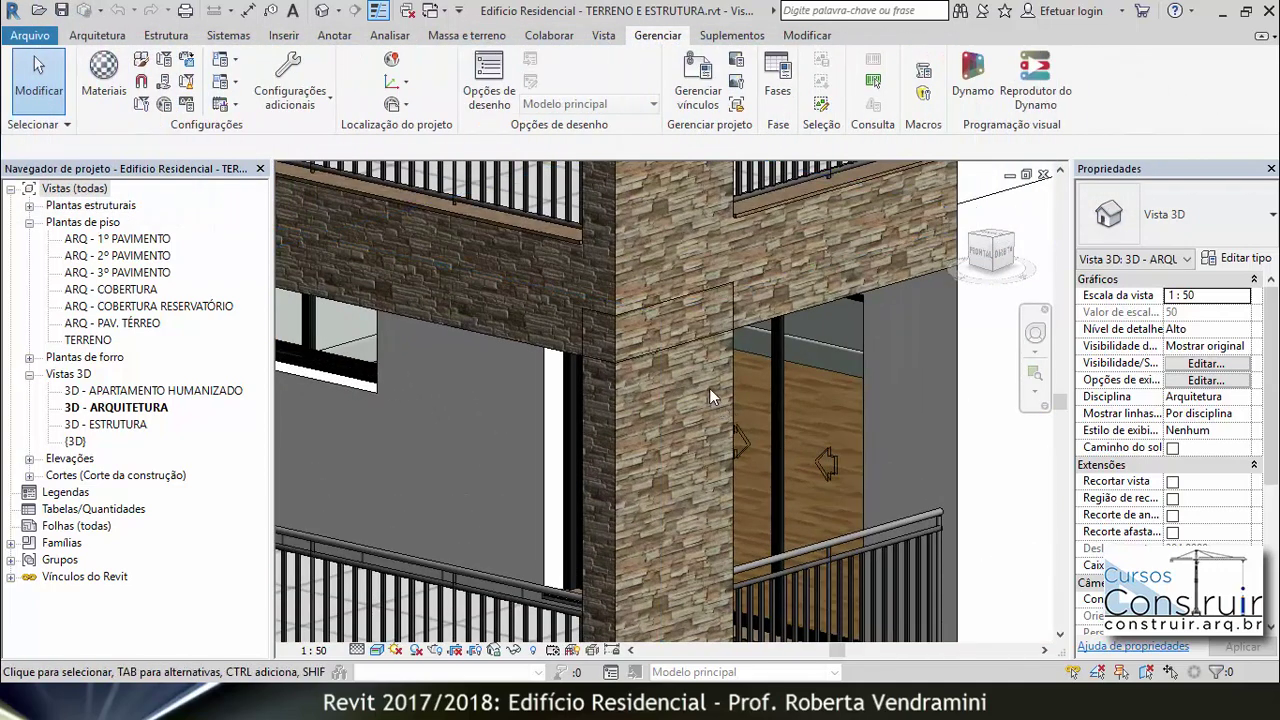
scroll(708, 380, up, 1)
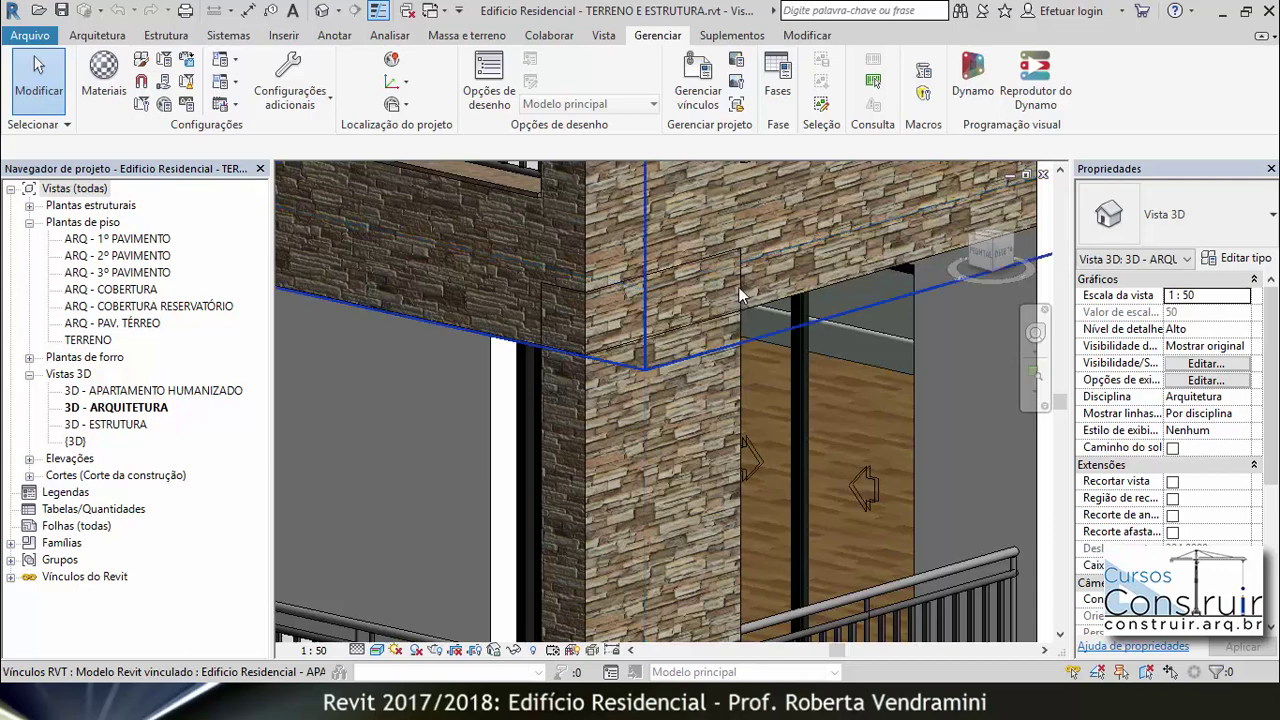
scroll(552, 278, up, 1)
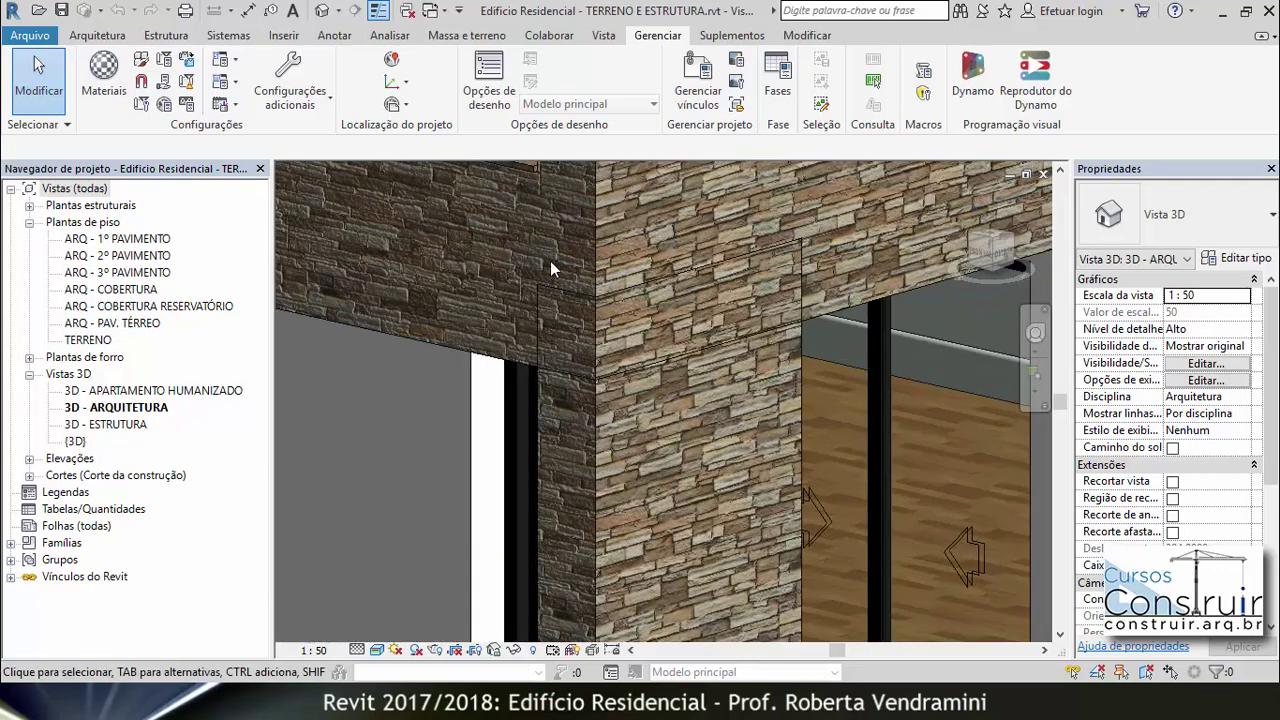
scroll(550, 264, up, 1)
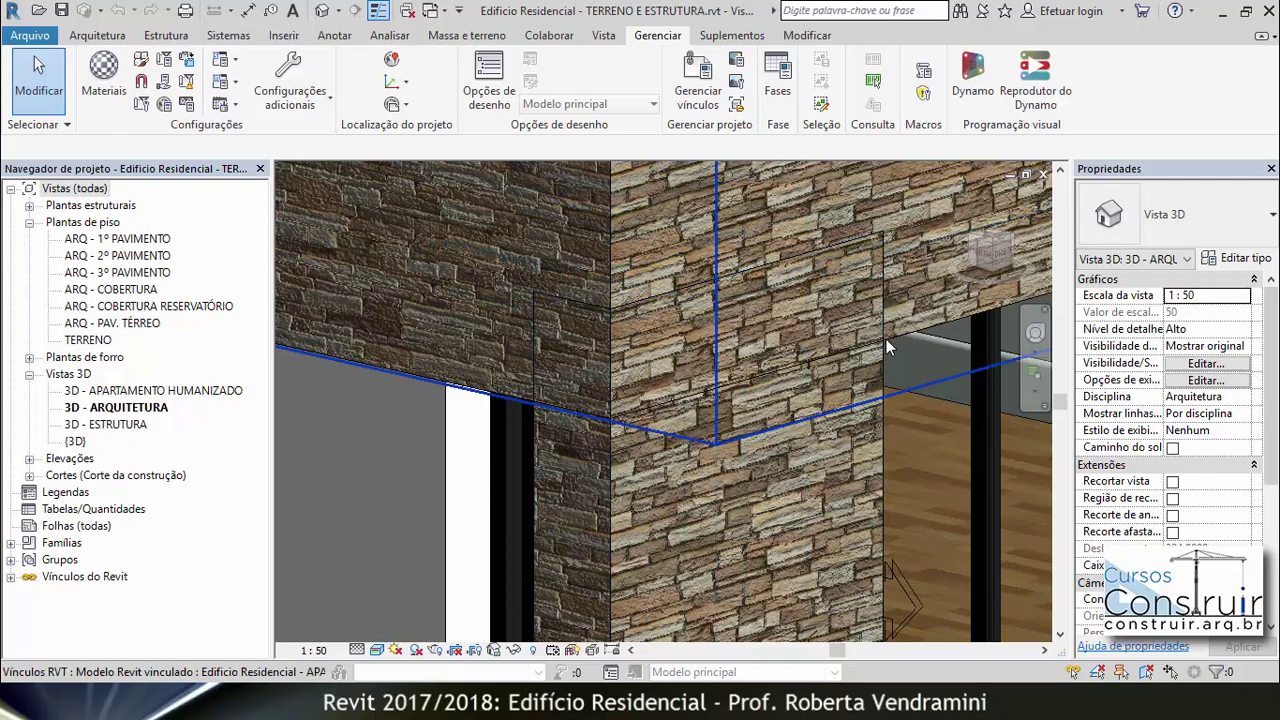
scroll(907, 392, down, 2)
scroll(906, 393, down, 2)
scroll(904, 405, down, 2)
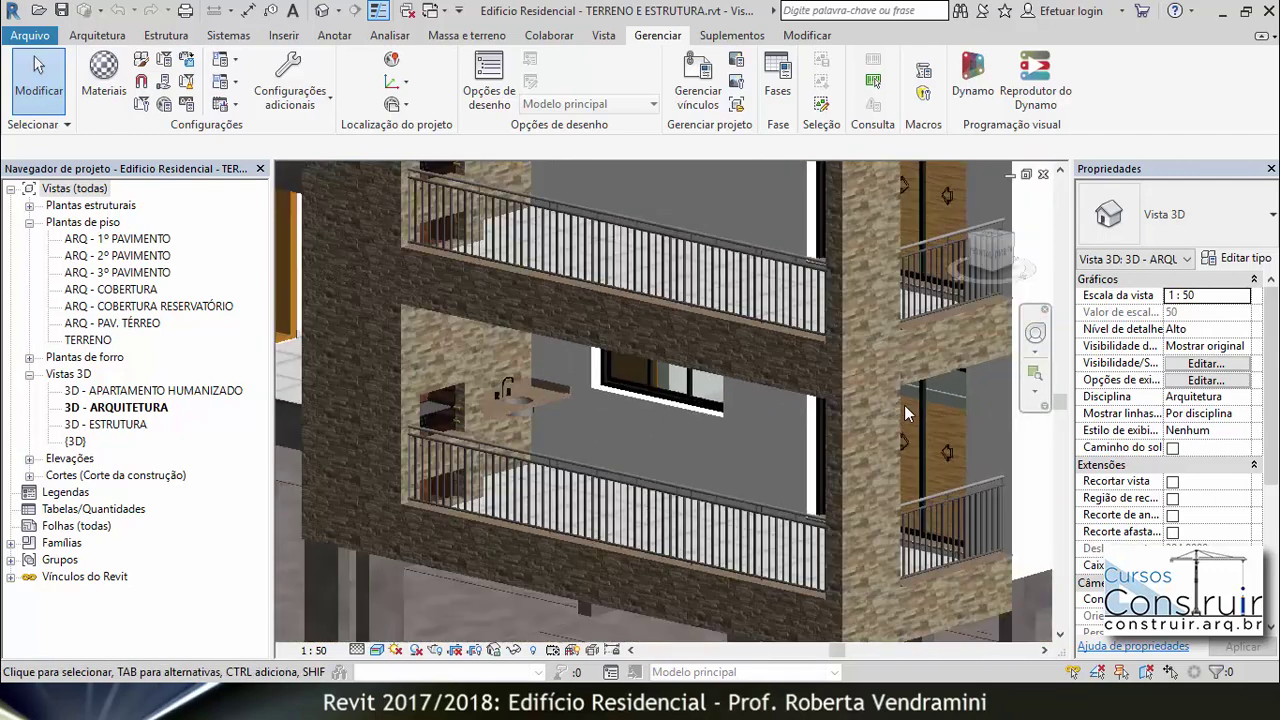
scroll(904, 405, down, 3)
scroll(555, 325, up, 4)
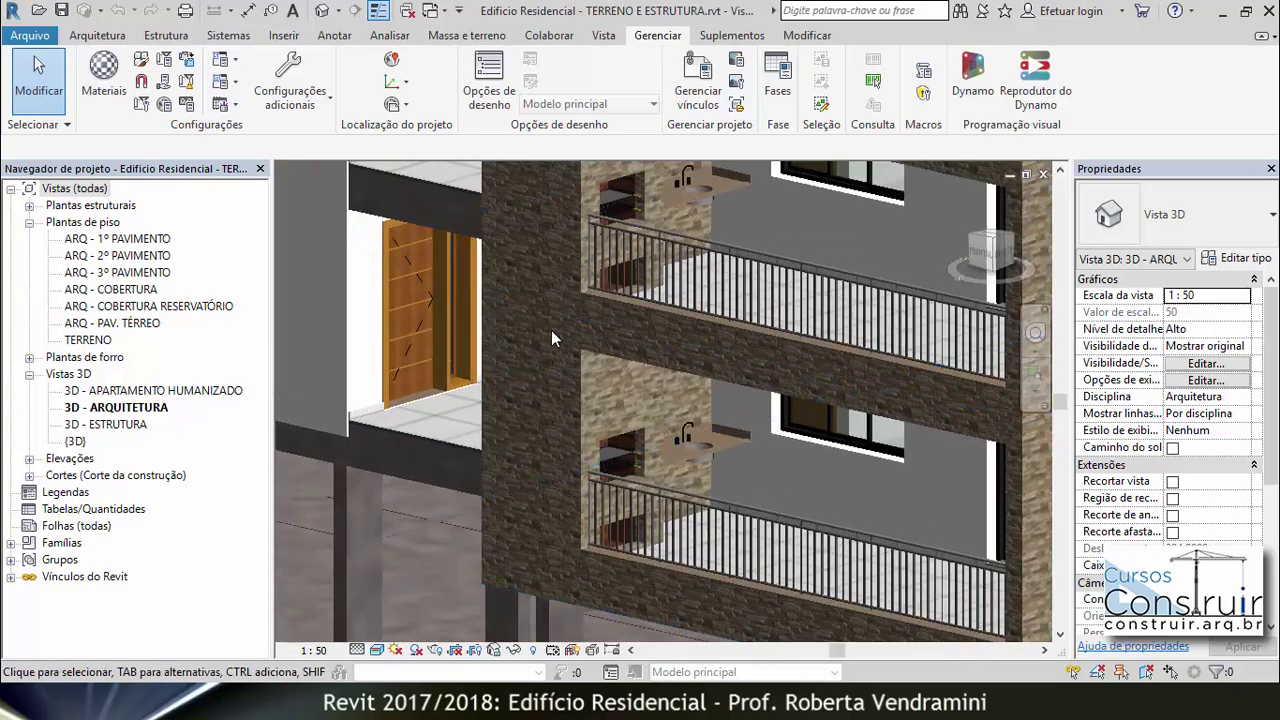
scroll(551, 330, up, 2)
scroll(553, 332, up, 2)
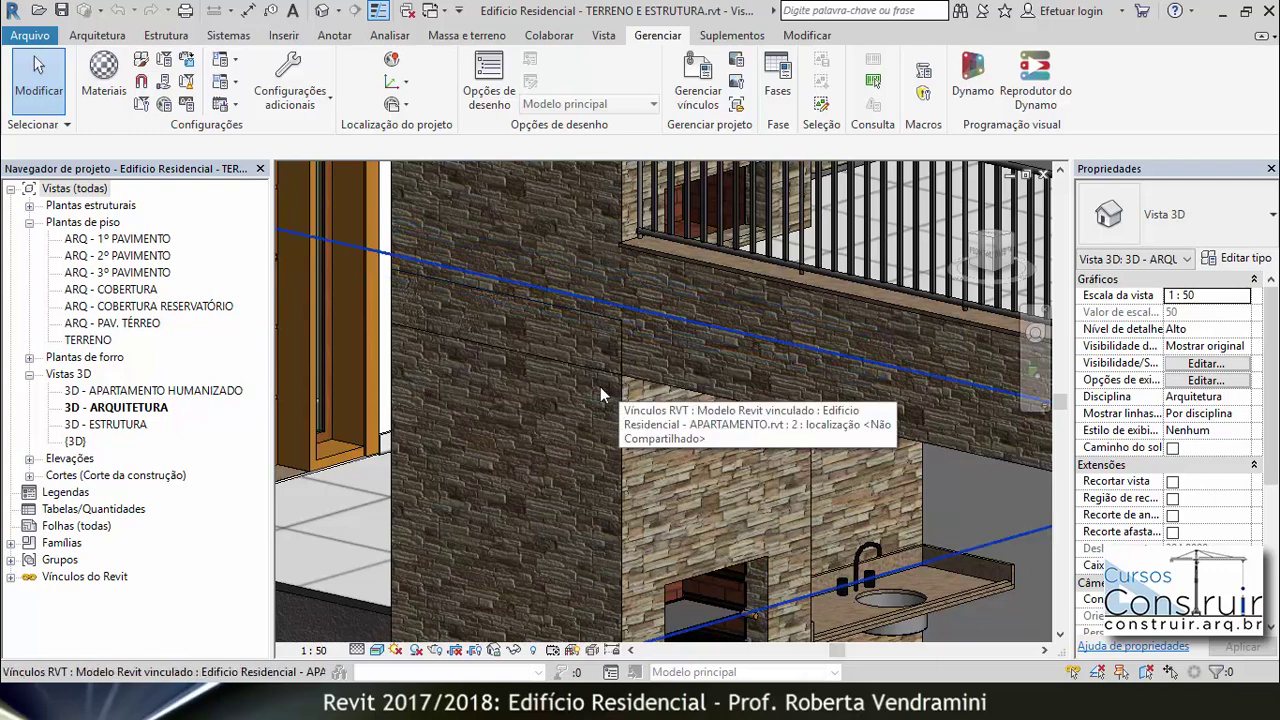
scroll(518, 371, down, 3)
scroll(518, 371, down, 2)
scroll(518, 371, down, 2)
scroll(518, 371, down, 2)
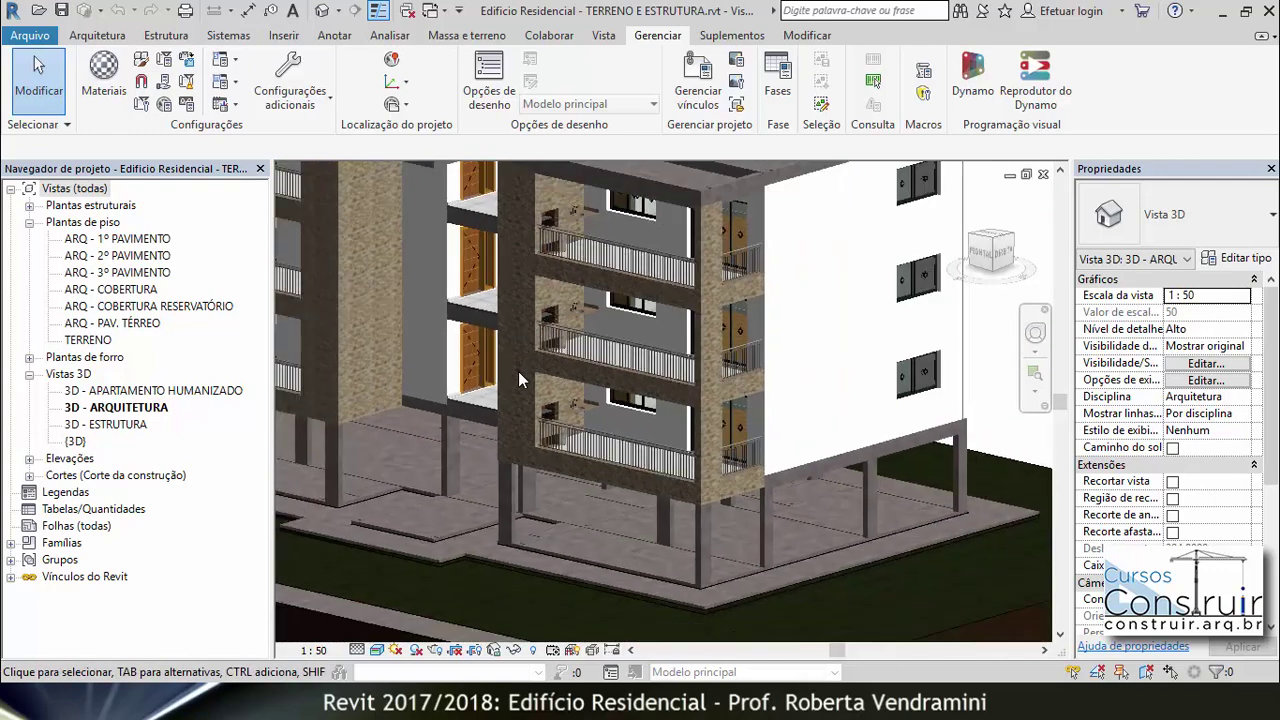
scroll(518, 371, down, 2)
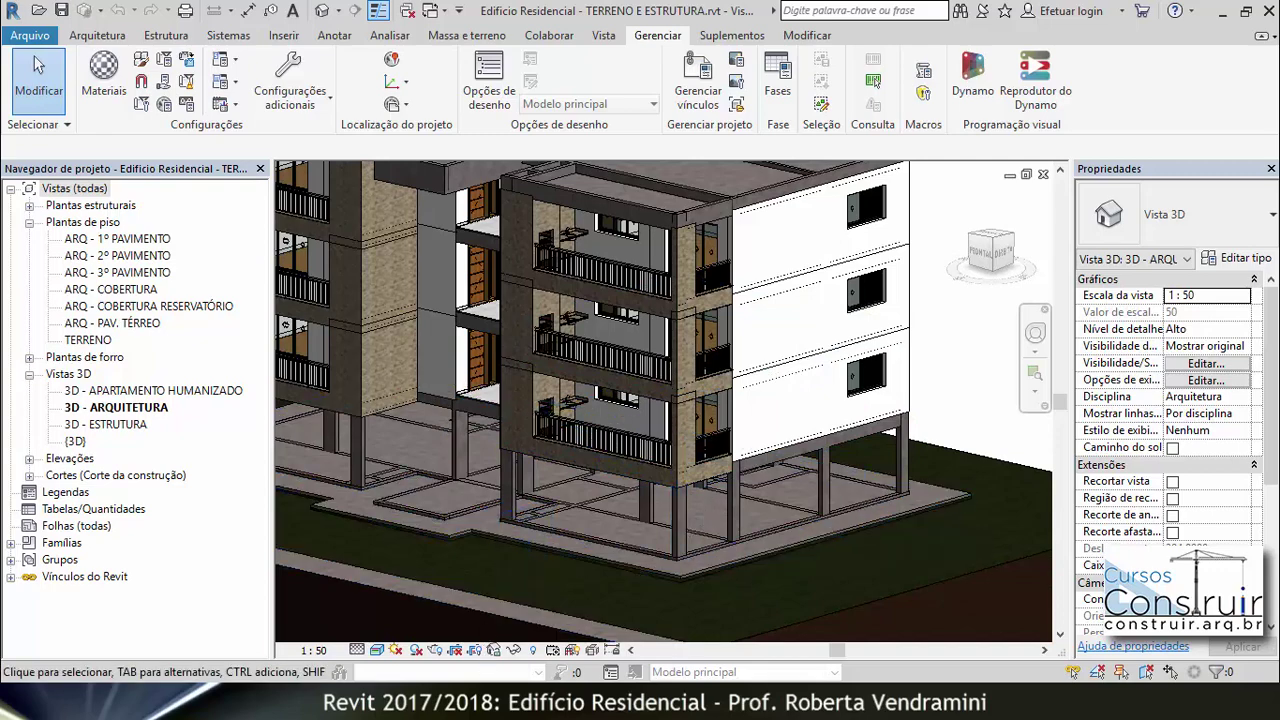
In APARTAMENTO, set the balcony side wall's Top Offset to -0,555 and apply it.
click(566, 652)
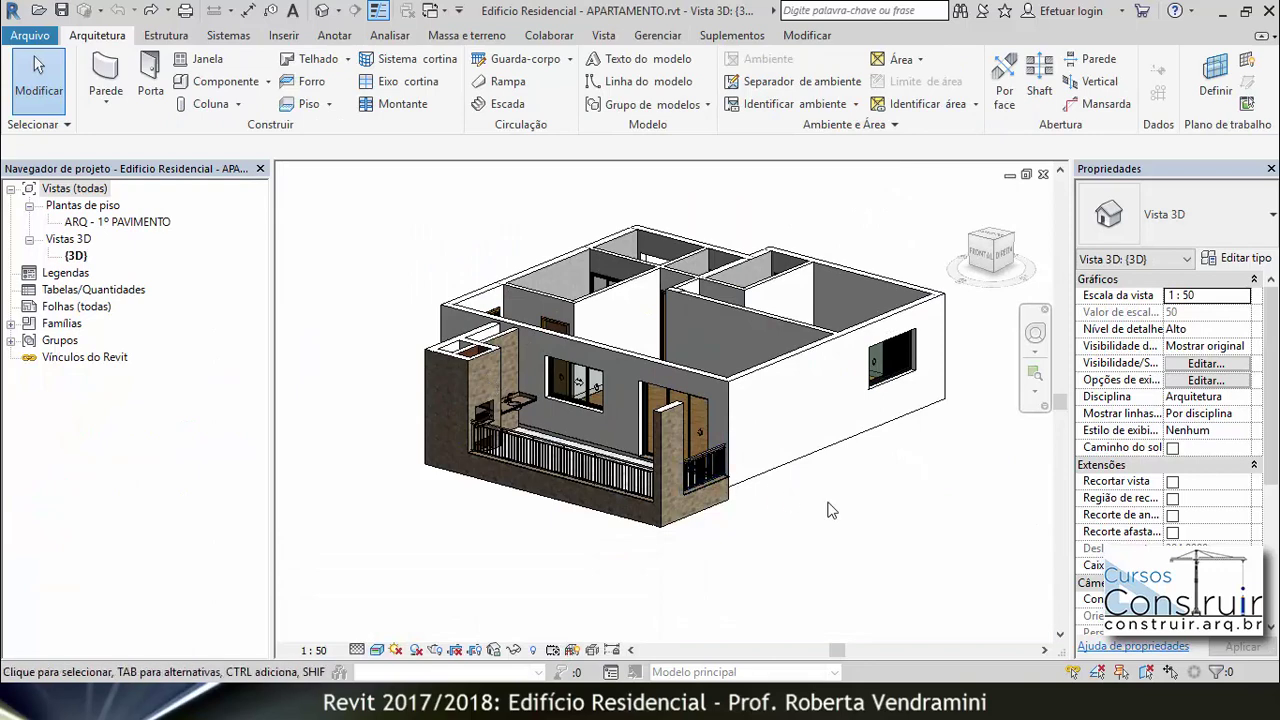
scroll(828, 505, up, 2)
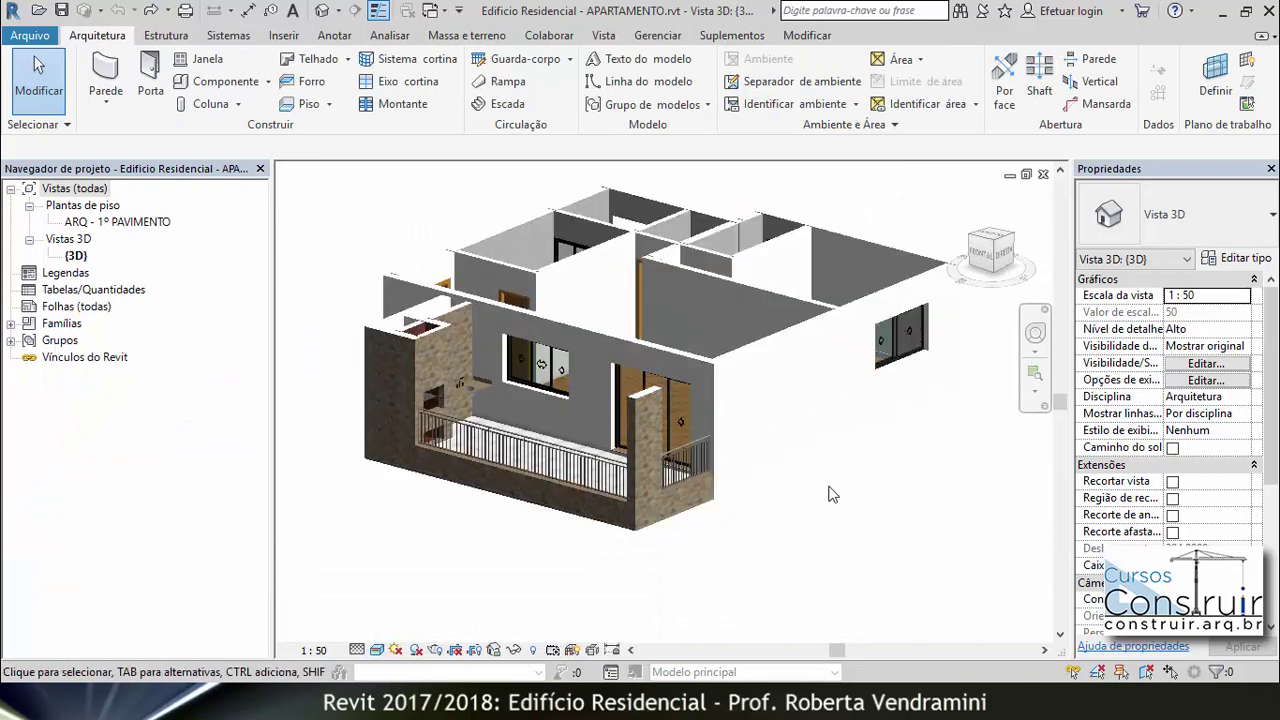
click(644, 405)
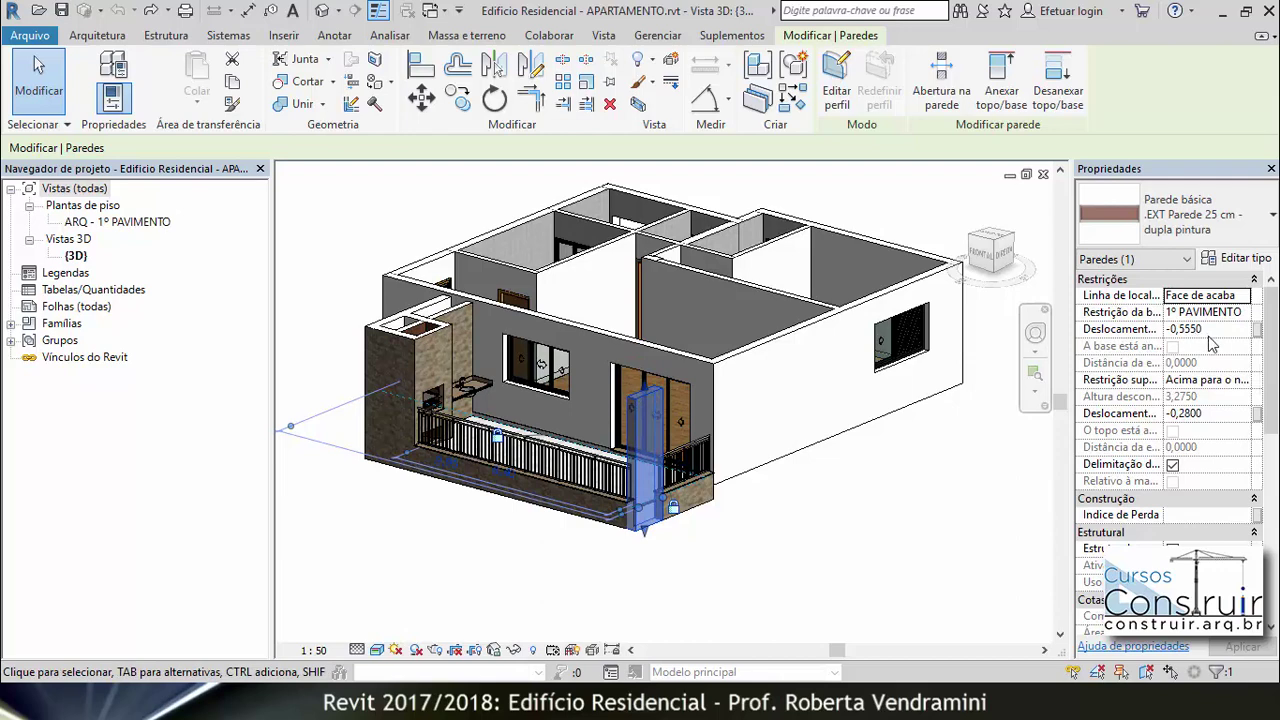
click(1185, 413)
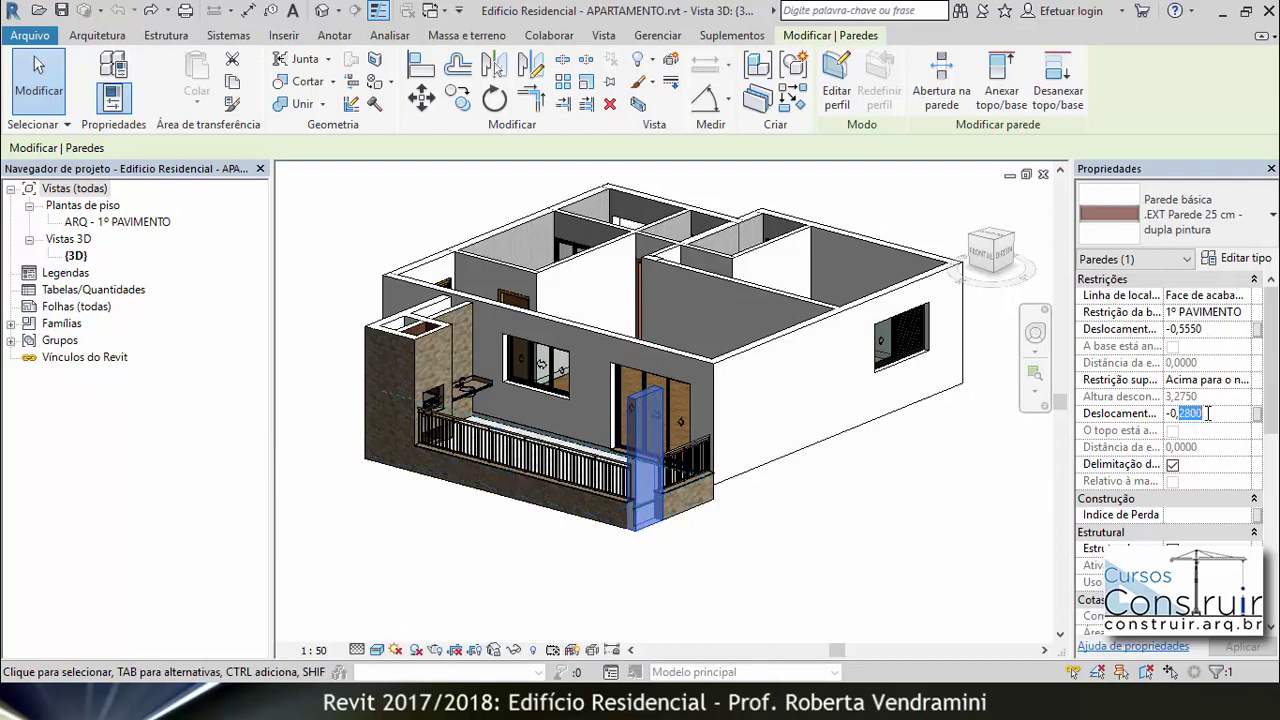
text(50)
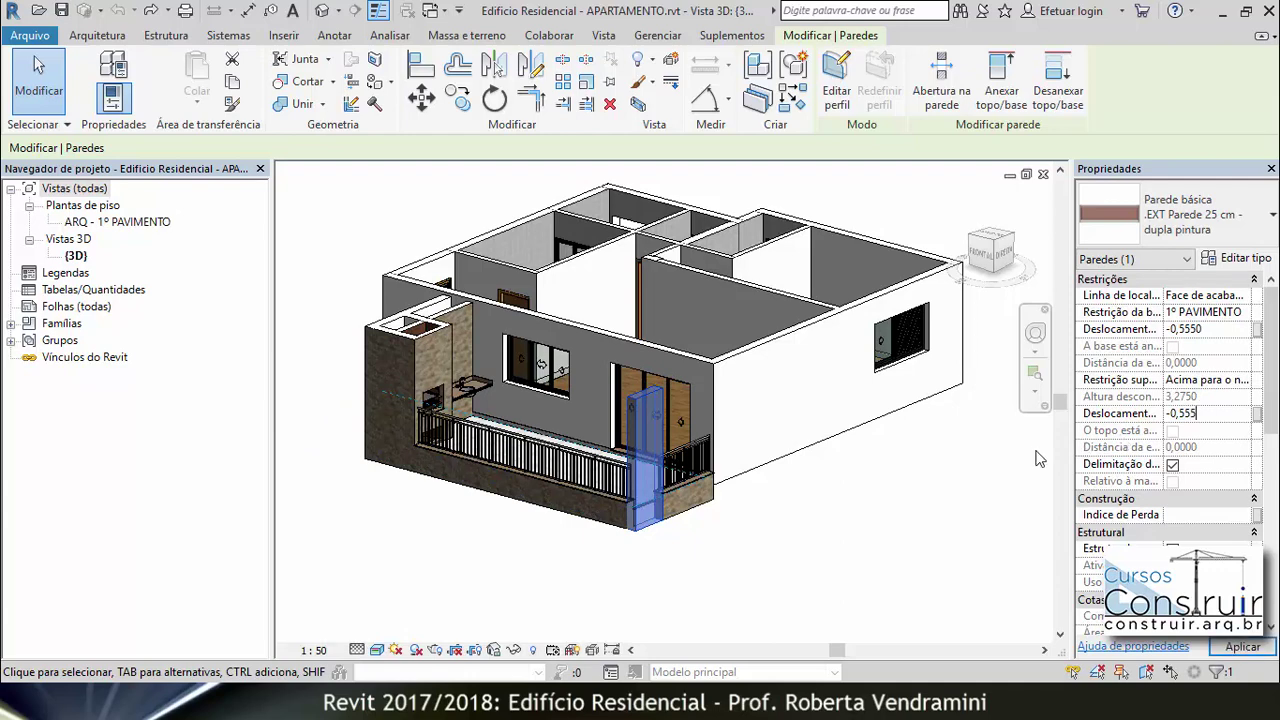
click(975, 475)
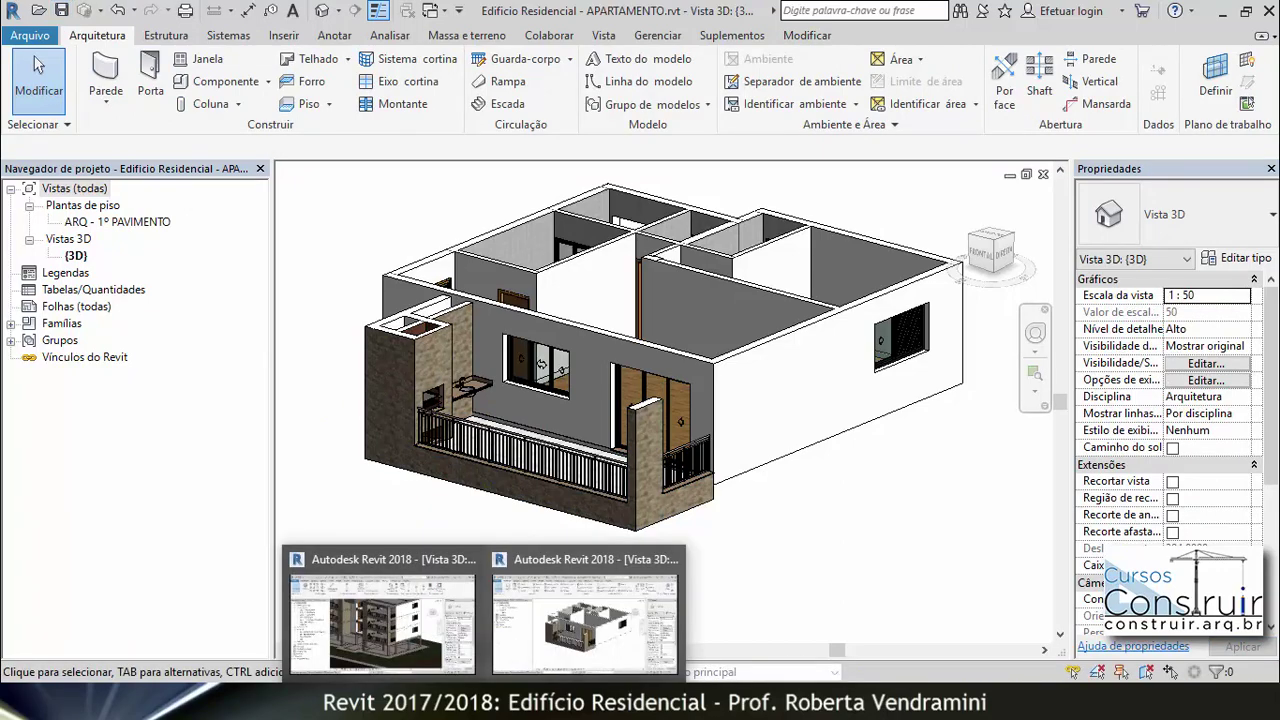
In TERRENO E ESTRUTURA, reload the APARTAMENTO link from Manage Links and confirm with OK.
click(452, 645)
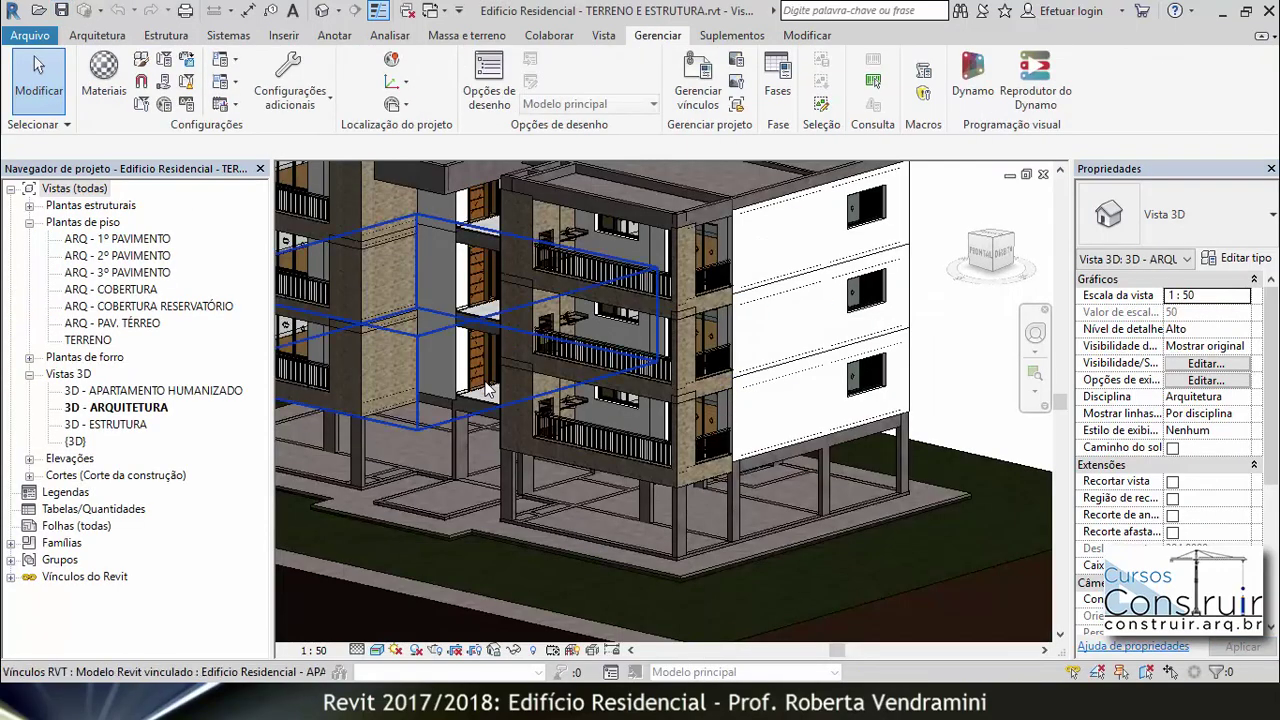
scroll(708, 407, up, 2)
scroll(708, 407, up, 3)
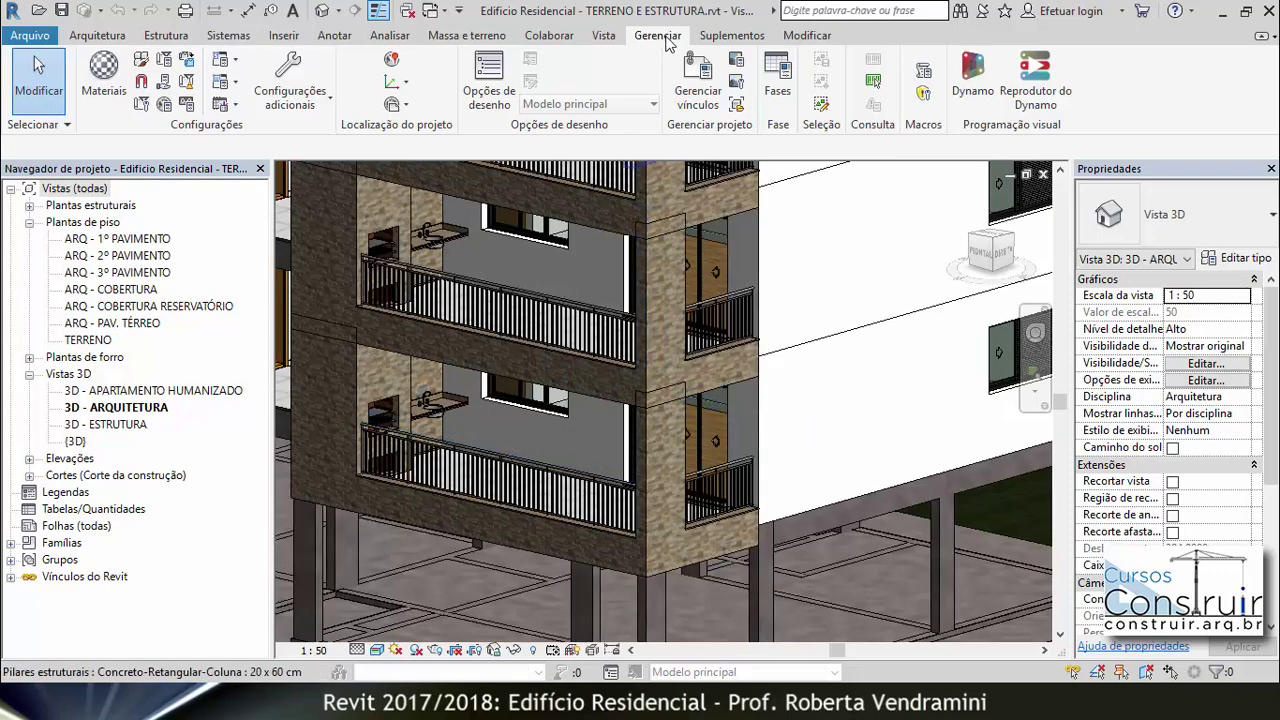
click(697, 85)
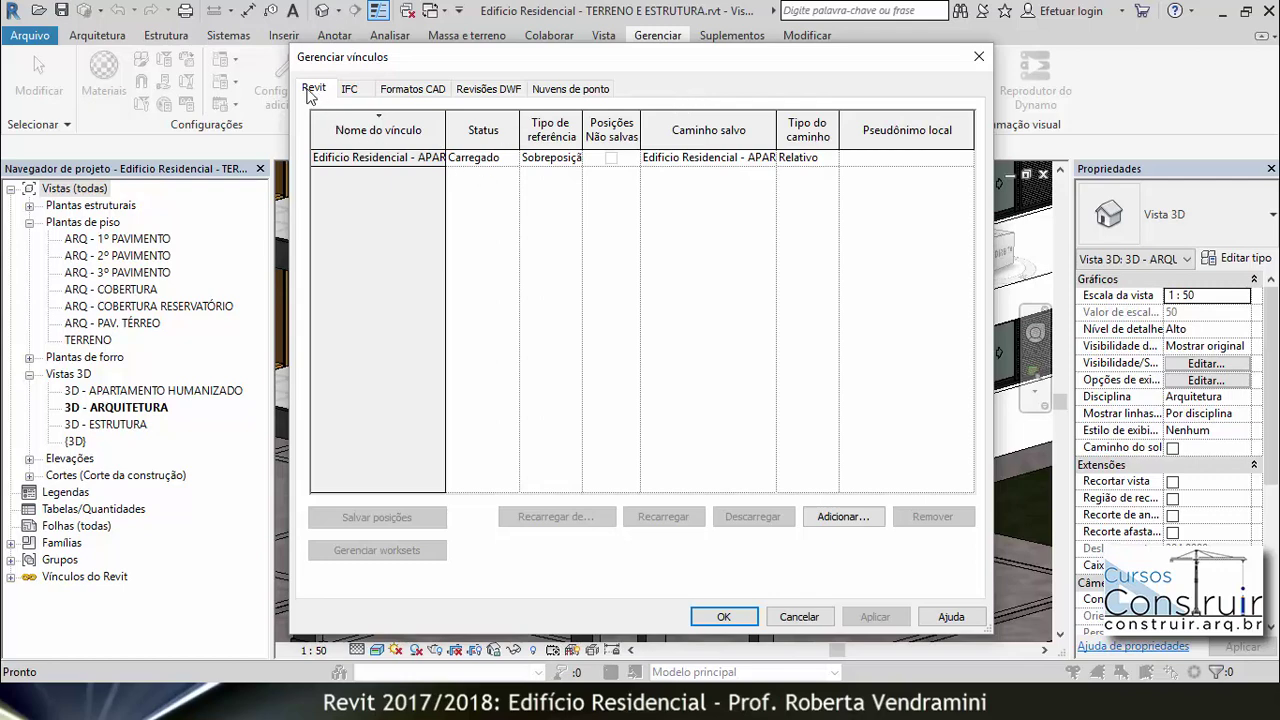
click(348, 157)
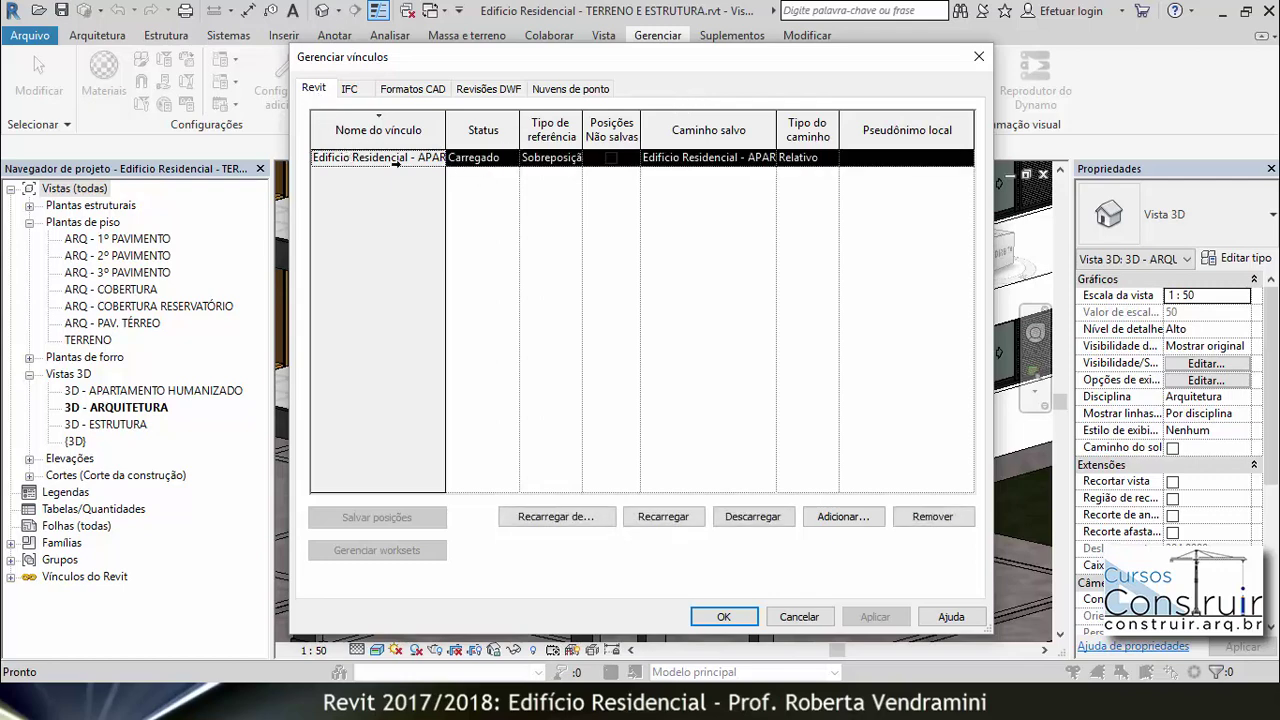
click(670, 521)
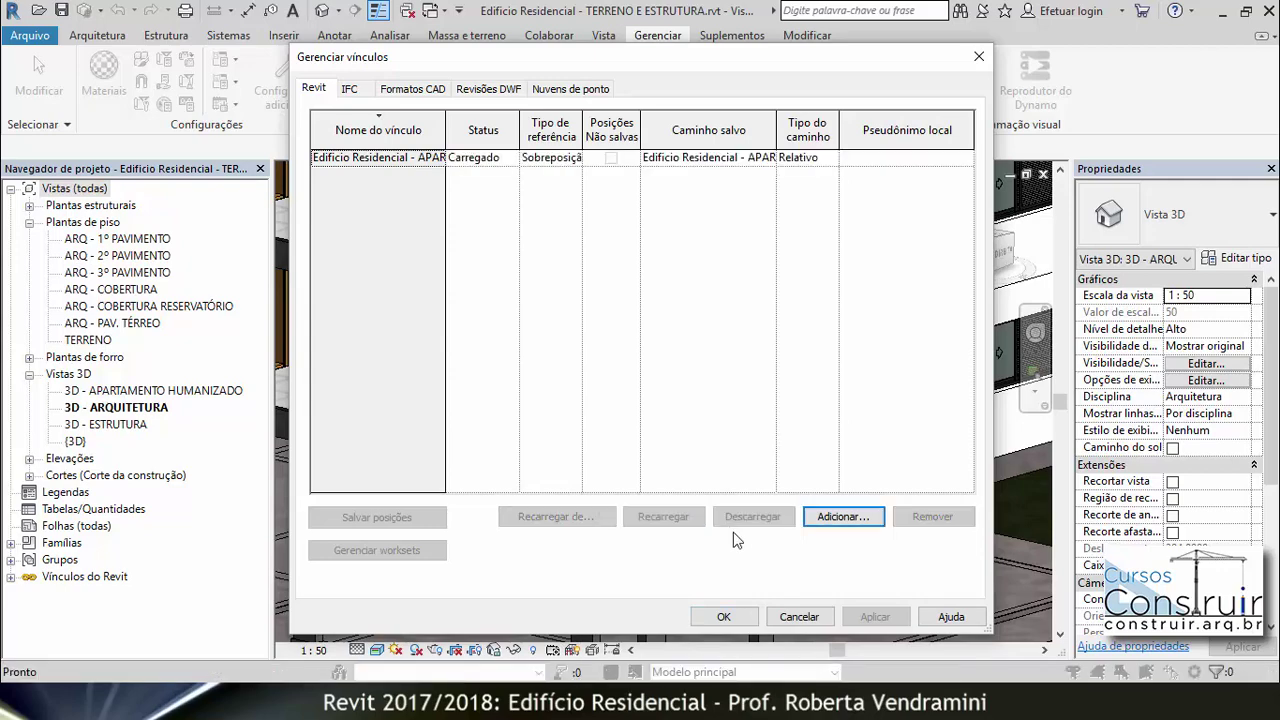
click(784, 616)
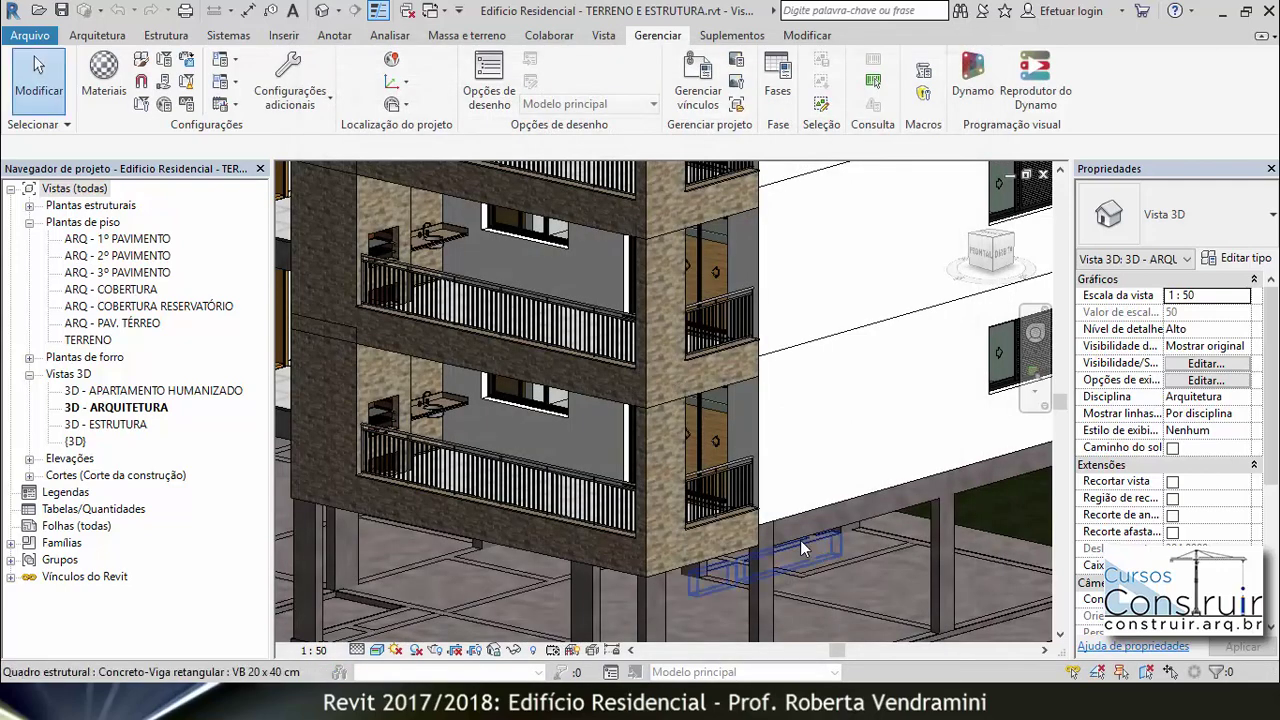
scroll(668, 430, up, 2)
scroll(674, 406, up, 2)
scroll(675, 404, up, 2)
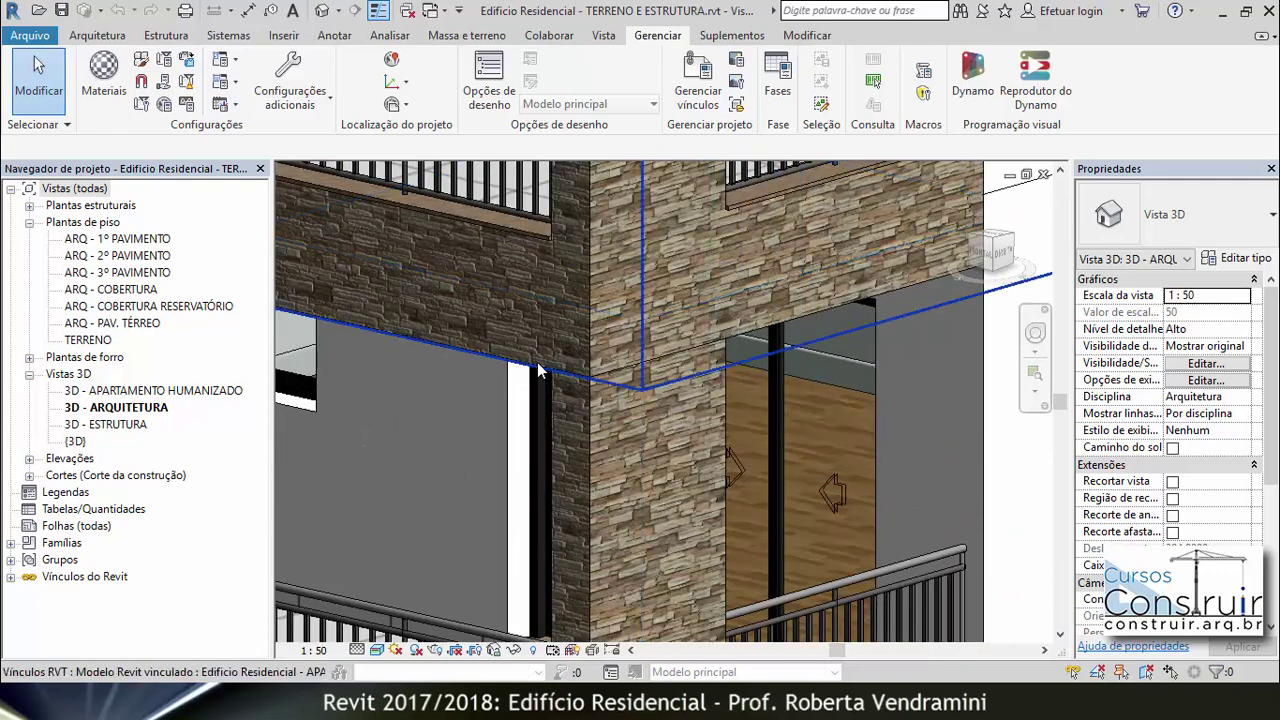
scroll(727, 393, up, 2)
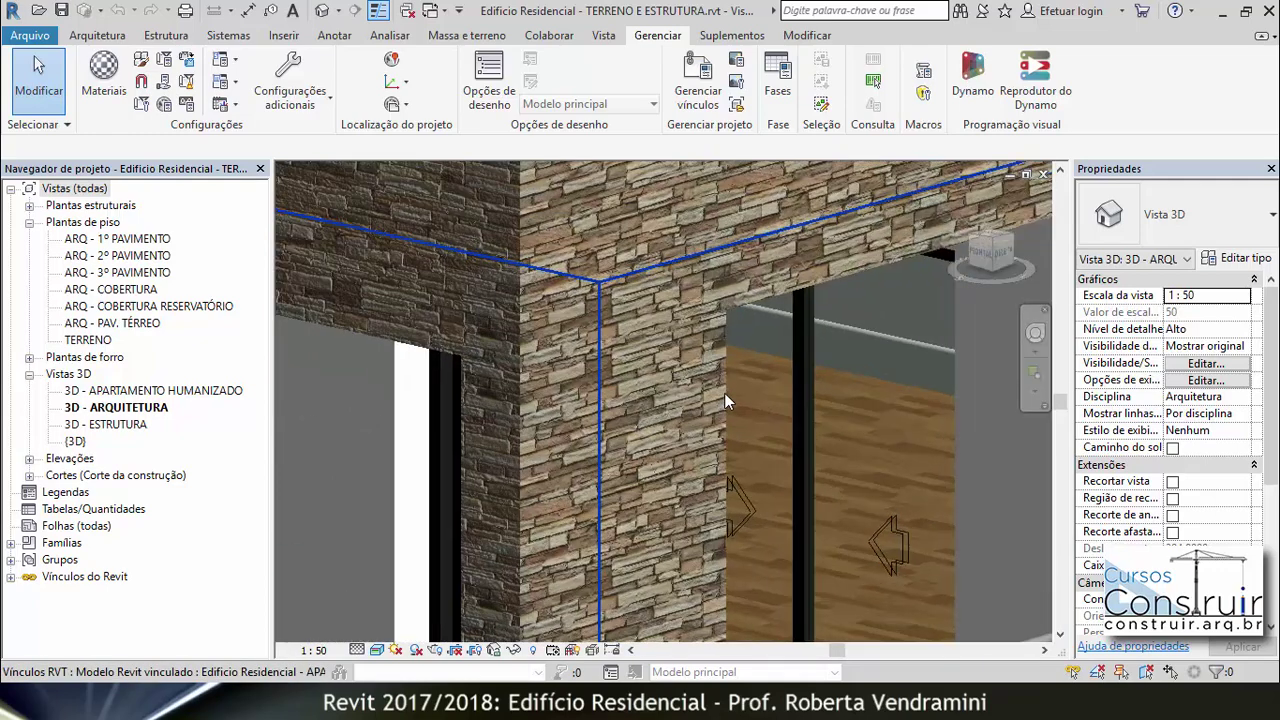
scroll(724, 393, up, 1)
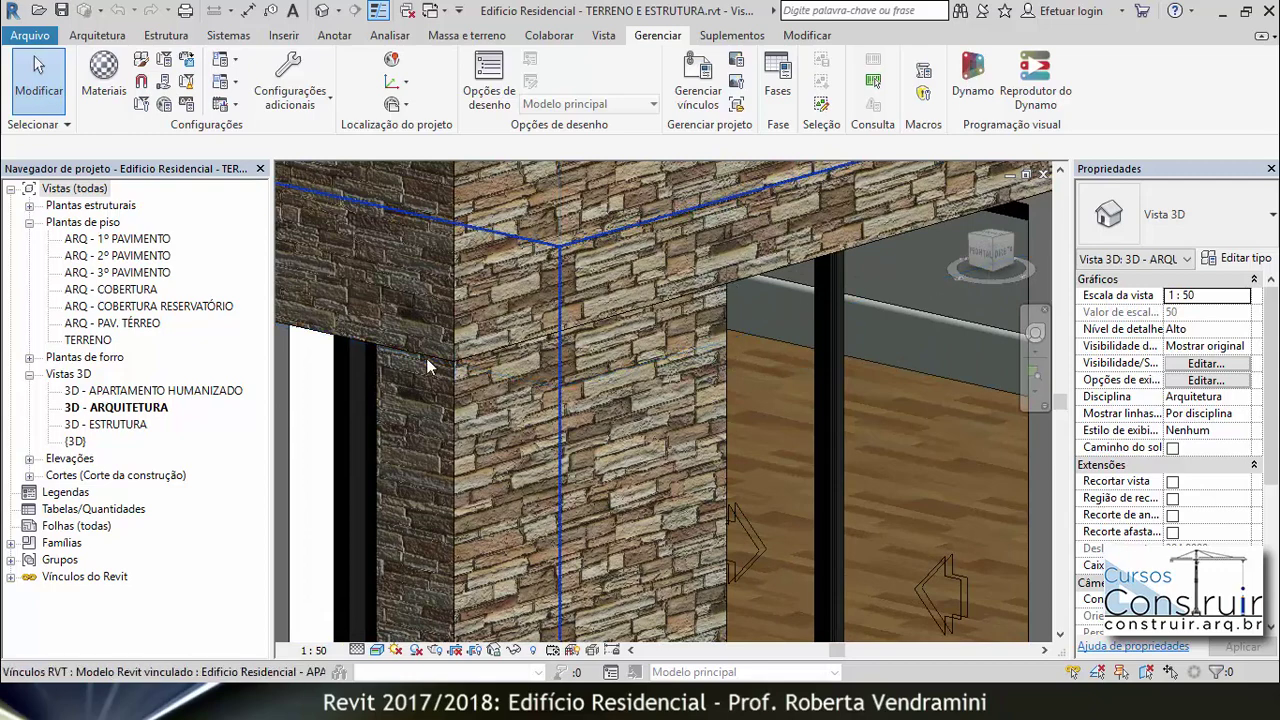
scroll(560, 361, down, 3)
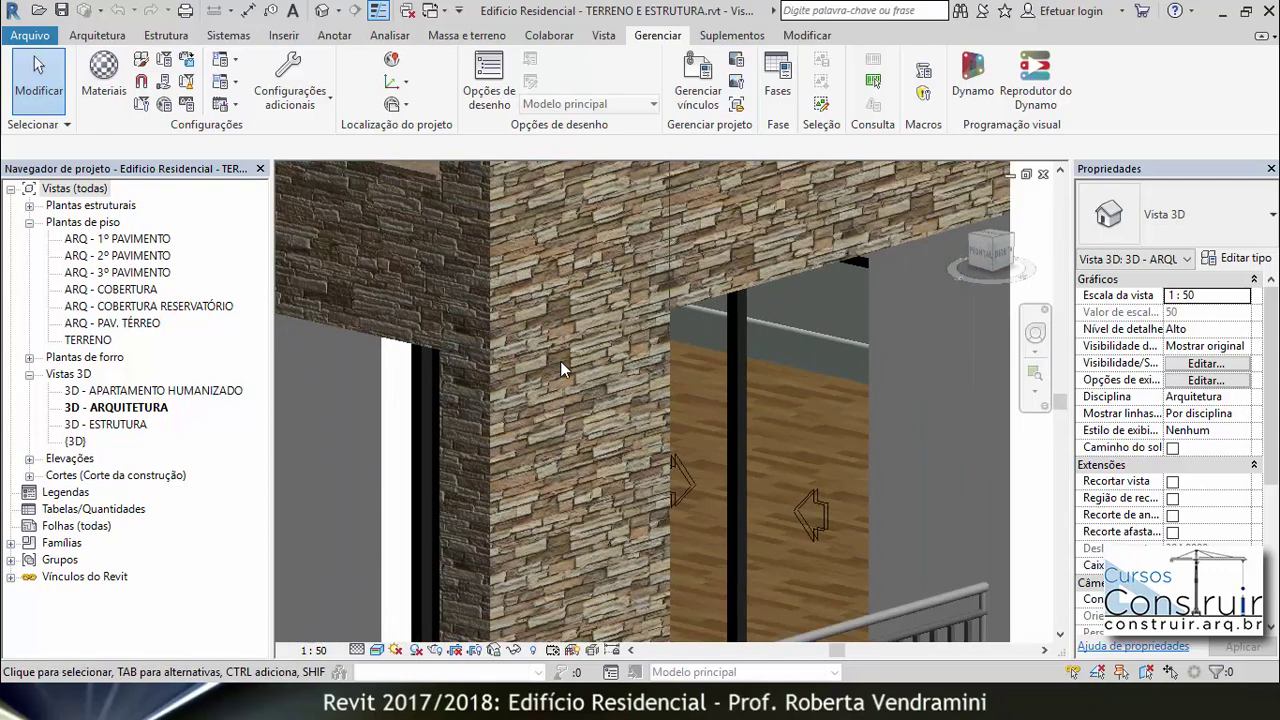
scroll(560, 361, down, 1)
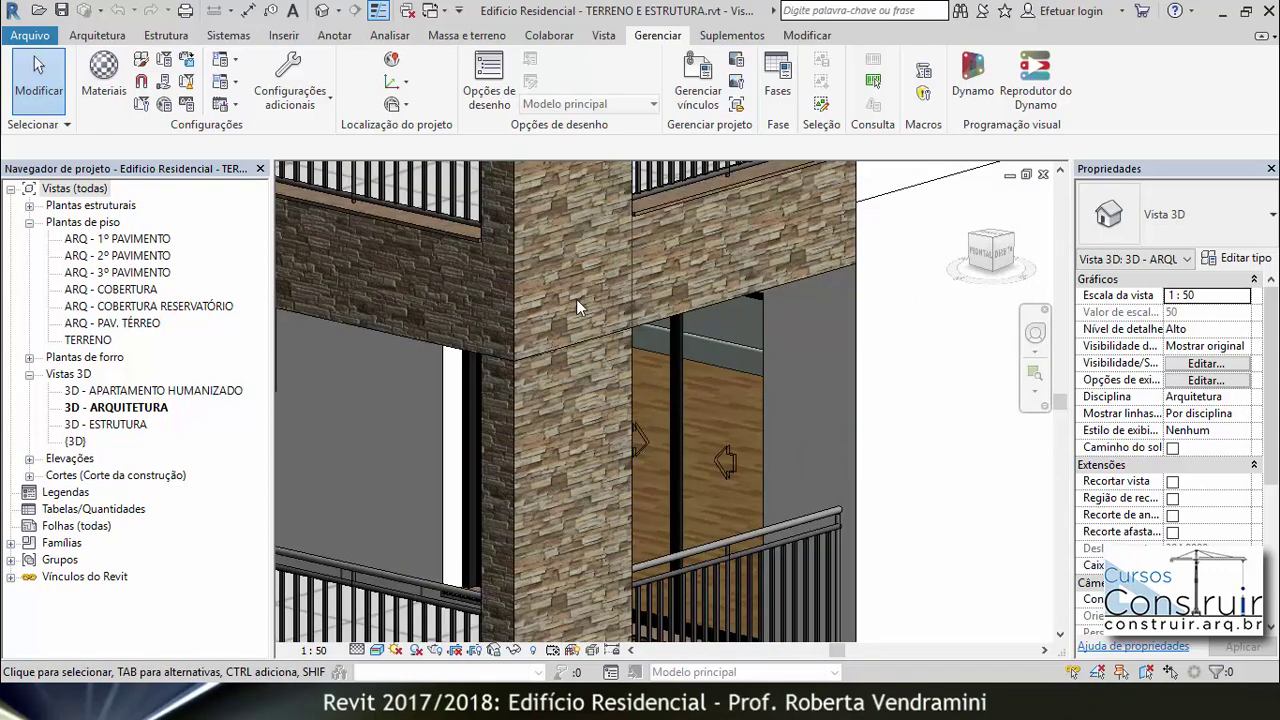
scroll(576, 299, up, 1)
scroll(633, 523, down, 1)
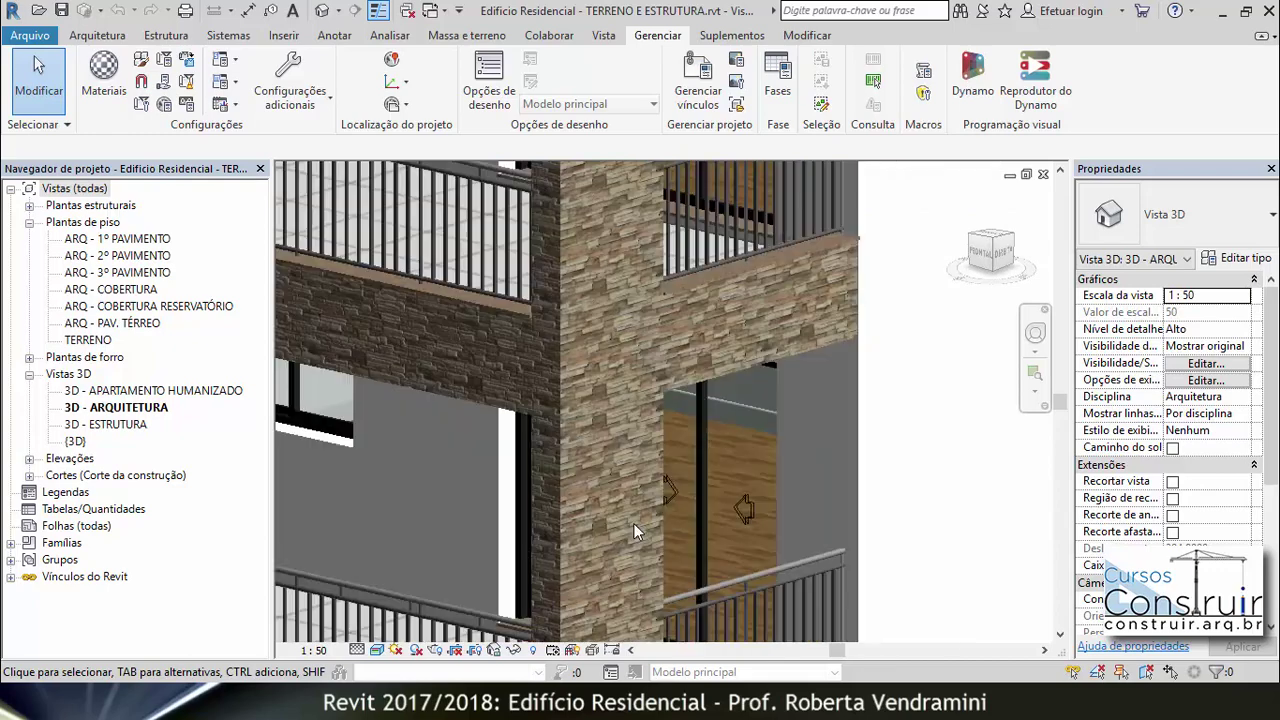
scroll(633, 523, down, 1)
scroll(633, 523, down, 1)
scroll(647, 515, down, 1)
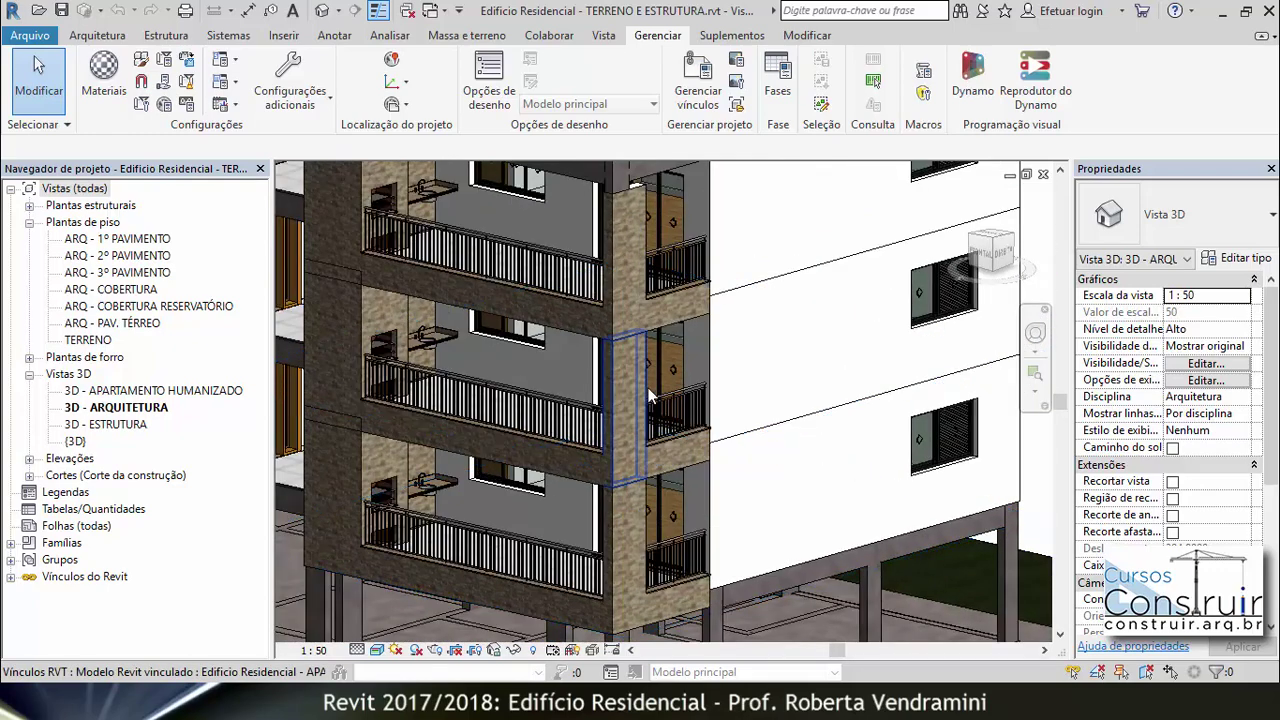
scroll(637, 320, up, 1)
scroll(631, 313, up, 1)
scroll(640, 310, up, 1)
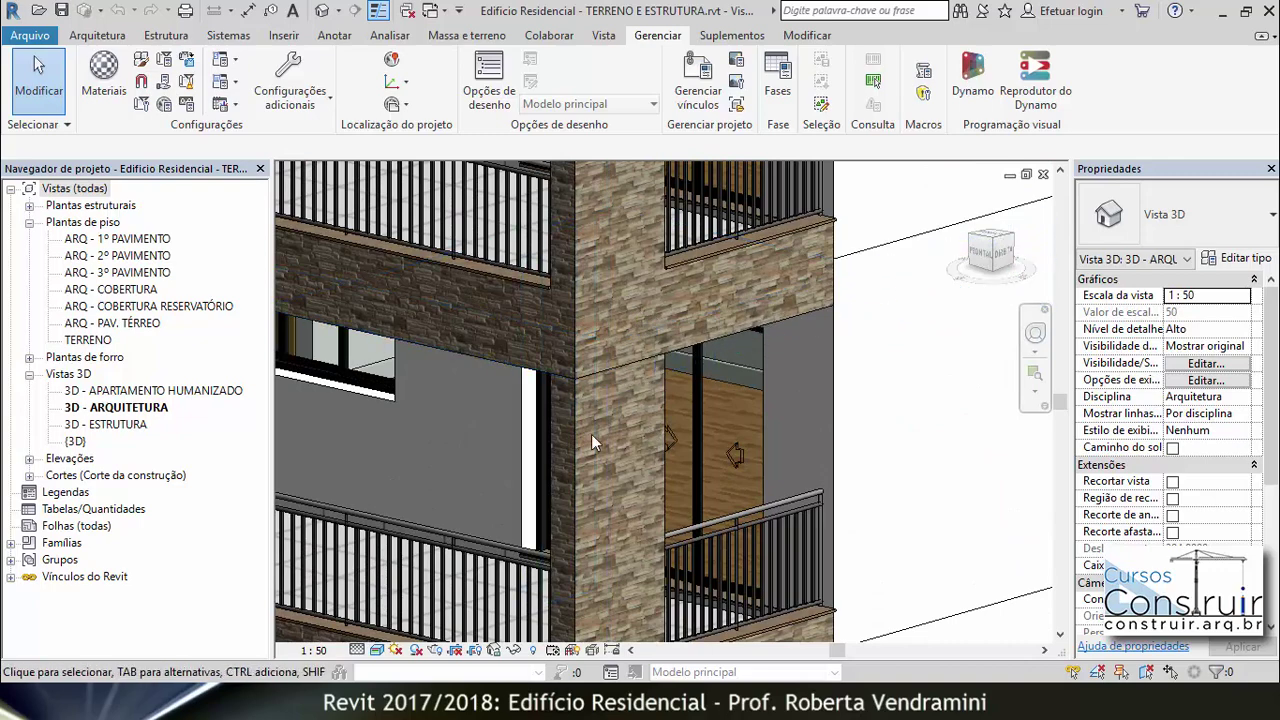
scroll(717, 312, down, 1)
scroll(760, 340, down, 1)
scroll(820, 375, down, 1)
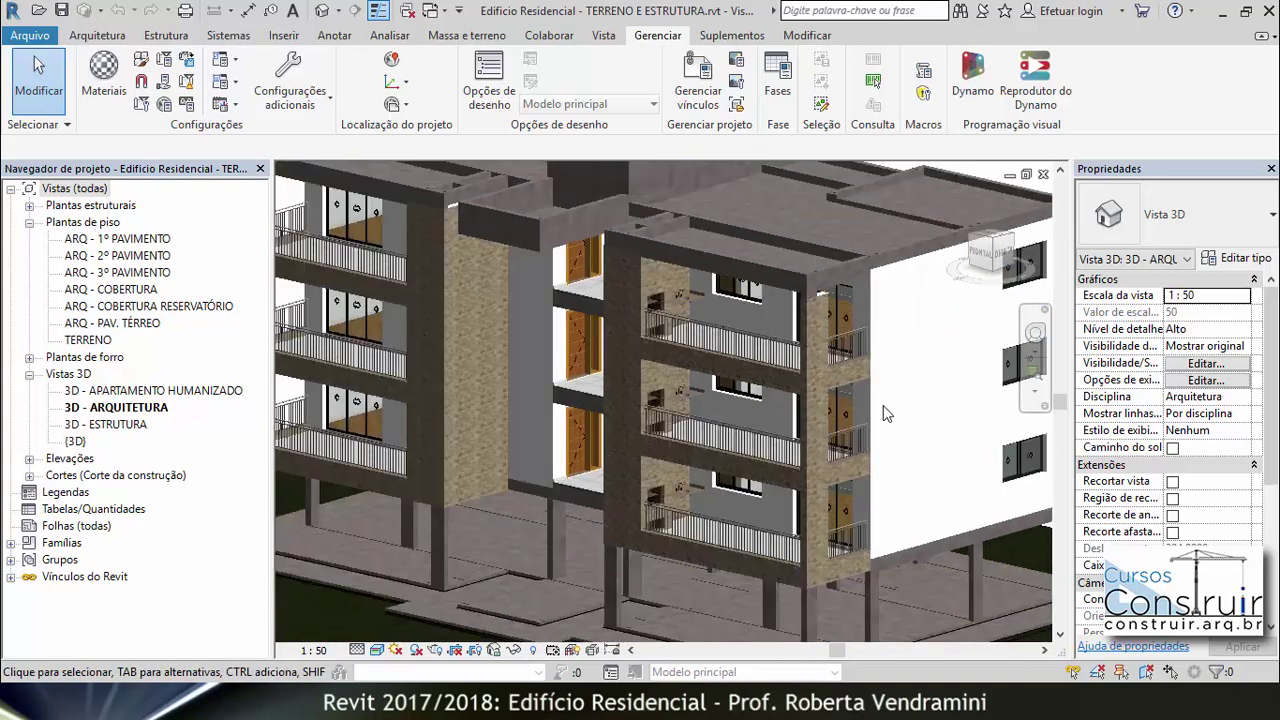
scroll(880, 405, down, 1)
scroll(392, 277, up, 1)
scroll(385, 283, up, 1)
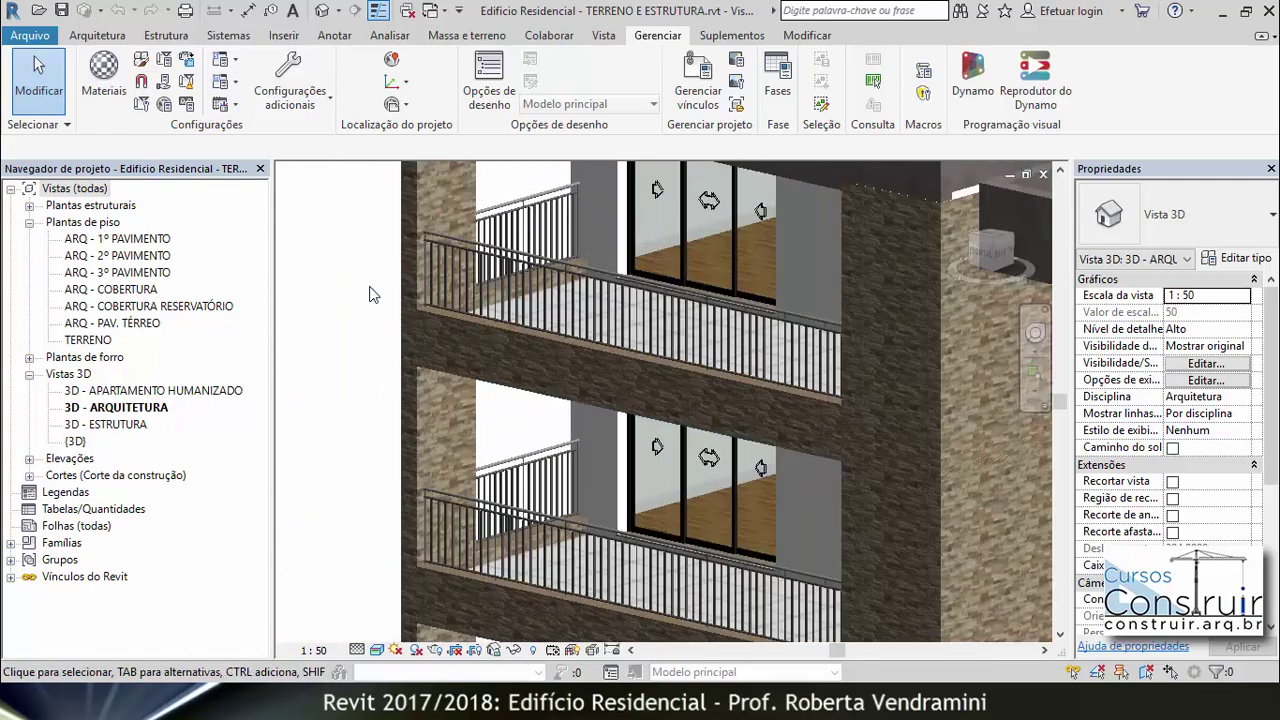
scroll(370, 294, up, 1)
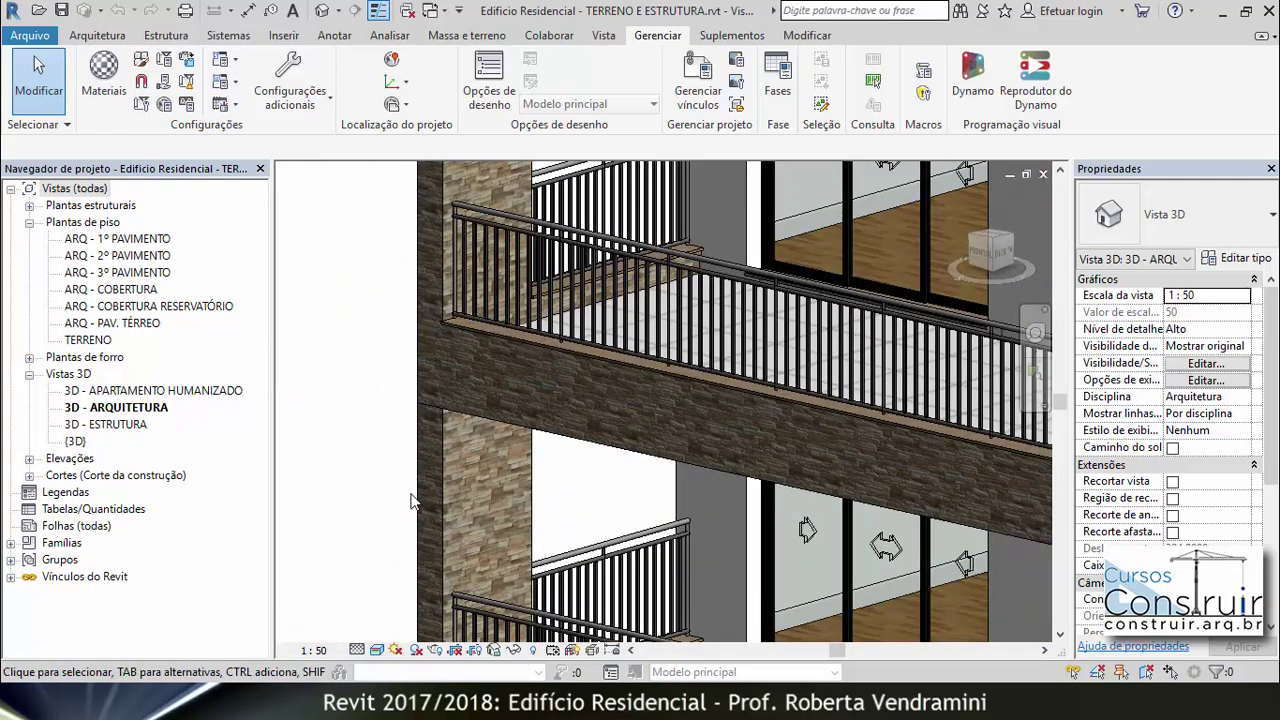
scroll(400, 375, up, 2)
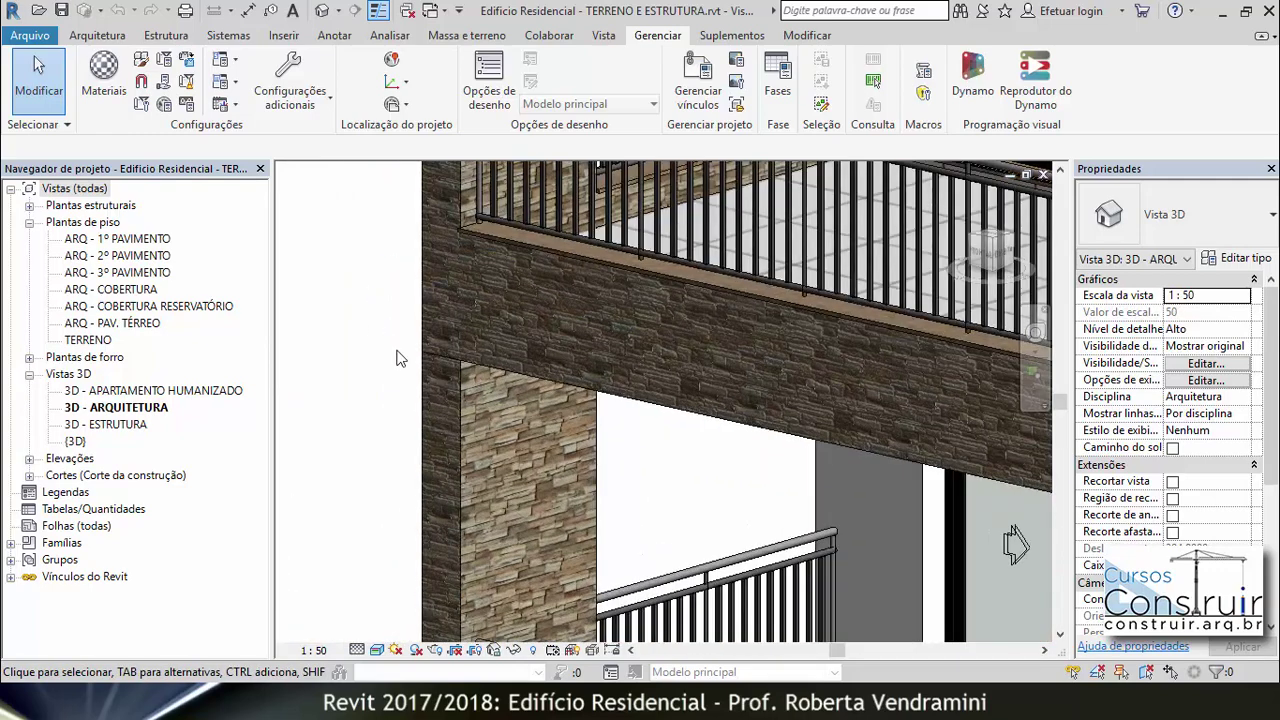
scroll(396, 358, down, 2)
scroll(396, 358, down, 1)
scroll(396, 358, down, 1)
scroll(396, 358, down, 1)
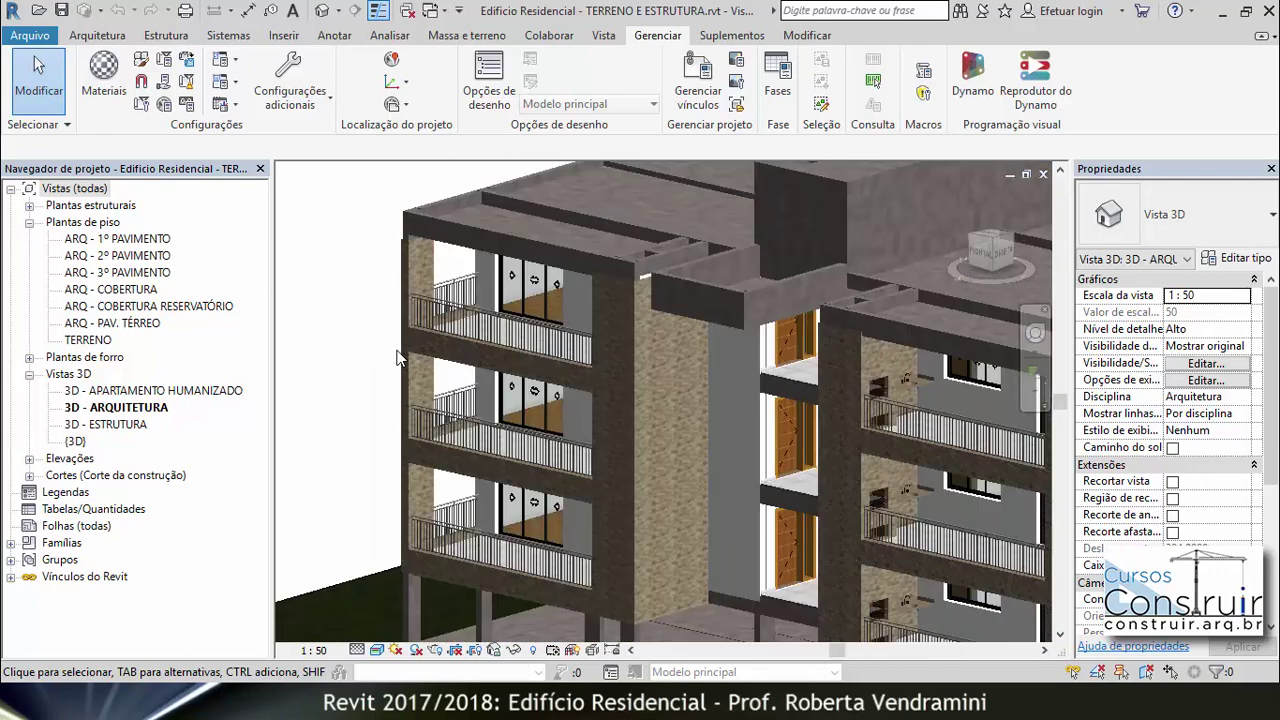
scroll(398, 358, down, 2)
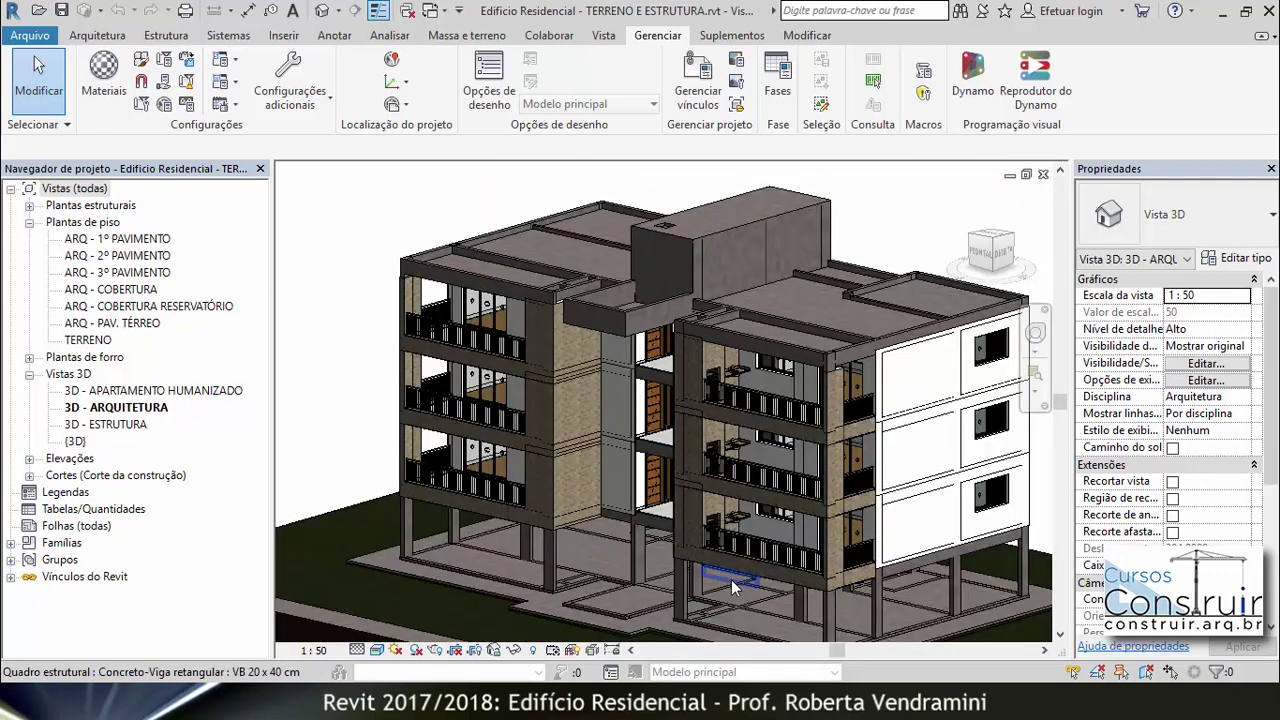
scroll(732, 445, up, 2)
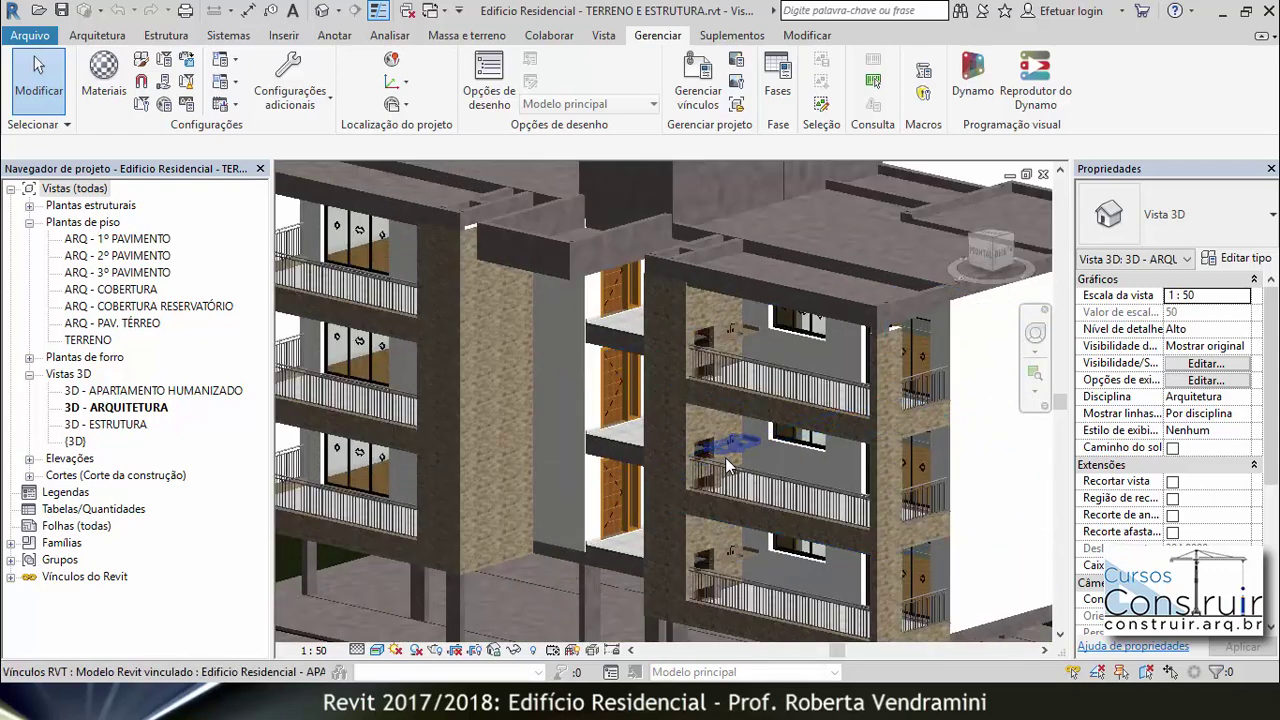
scroll(725, 457, up, 2)
scroll(700, 433, up, 2)
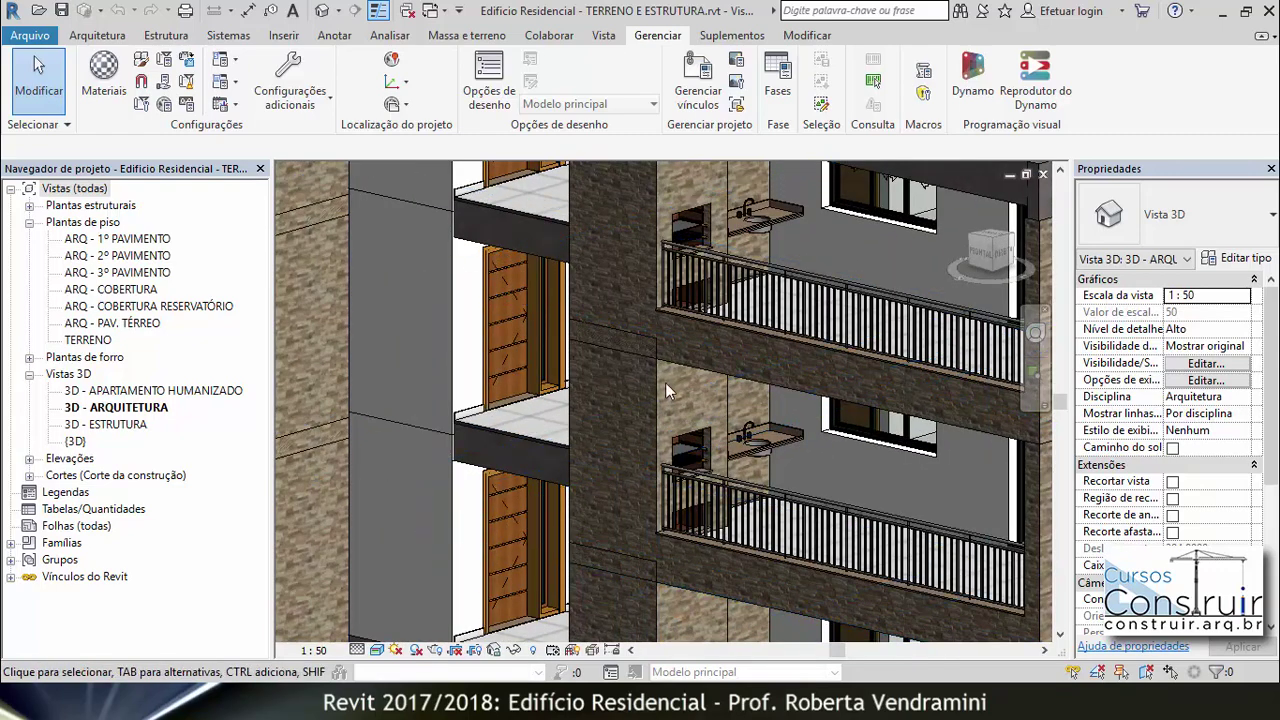
scroll(634, 352, down, 2)
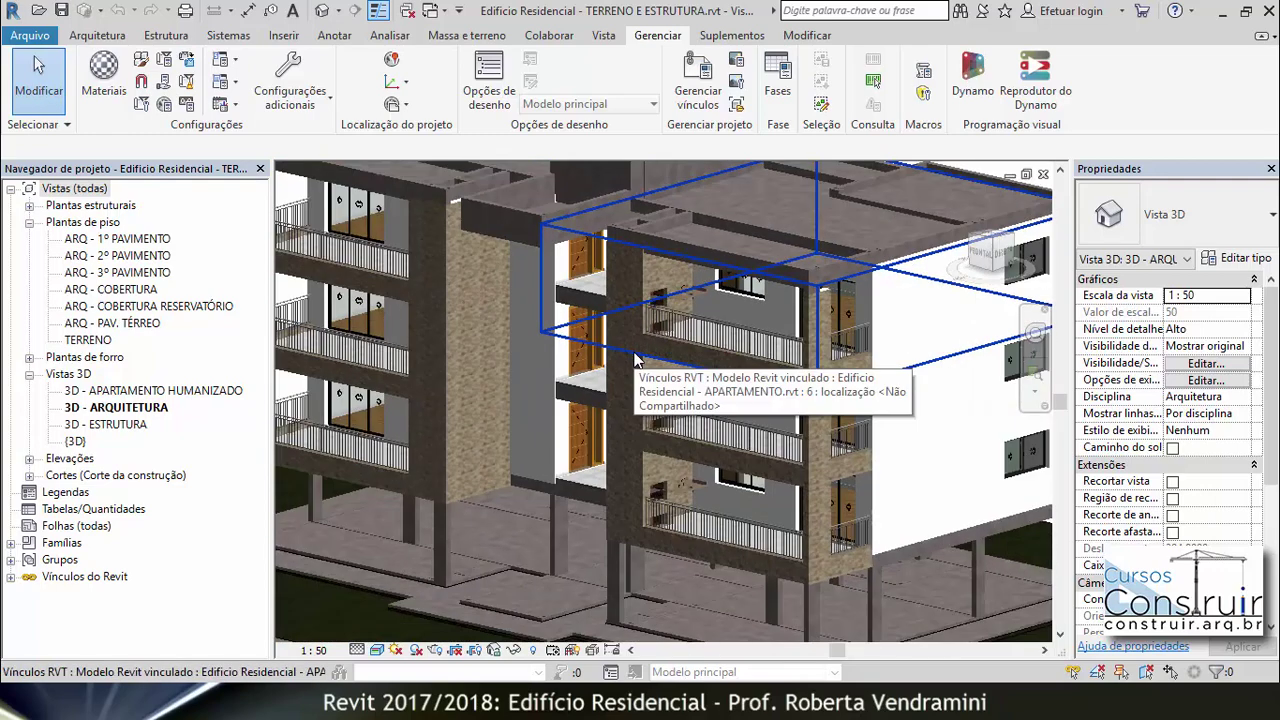
scroll(636, 350, down, 2)
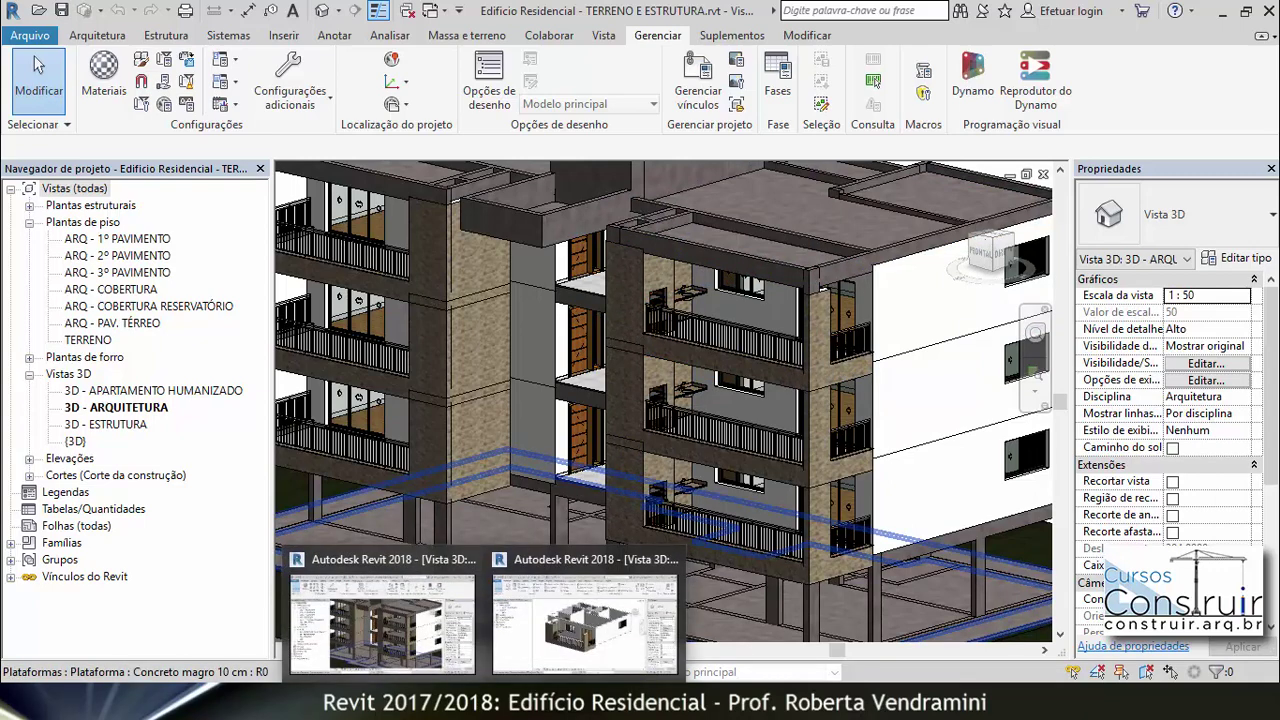
In APARTAMENTO, change both balcony-corner walls' top offset from -0,2800 to -0,5550.
click(548, 631)
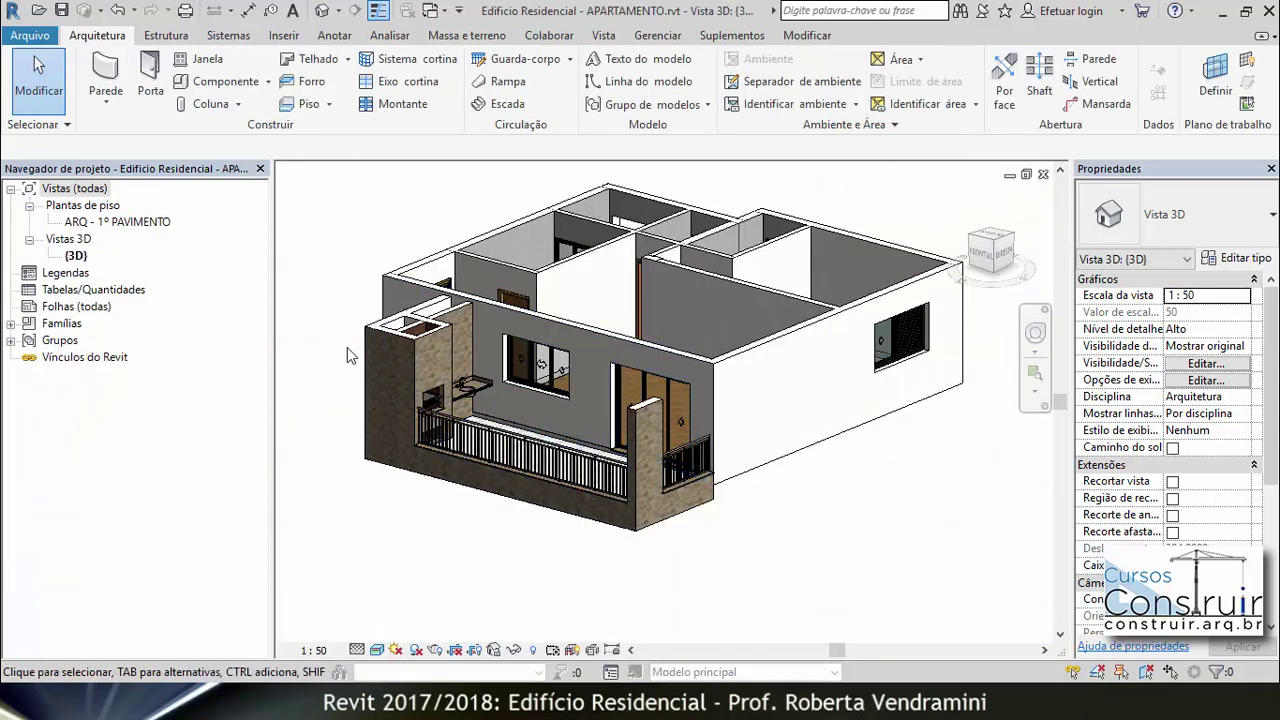
scroll(342, 338, up, 3)
scroll(337, 330, up, 3)
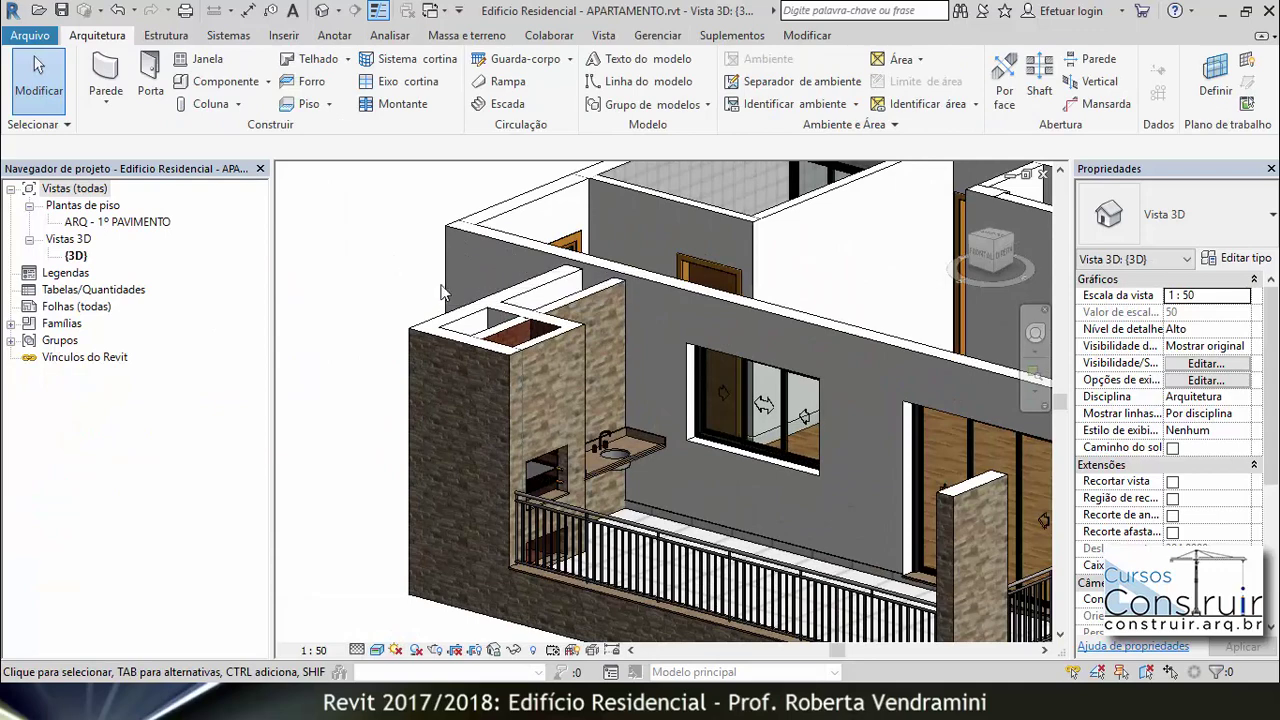
click(458, 326)
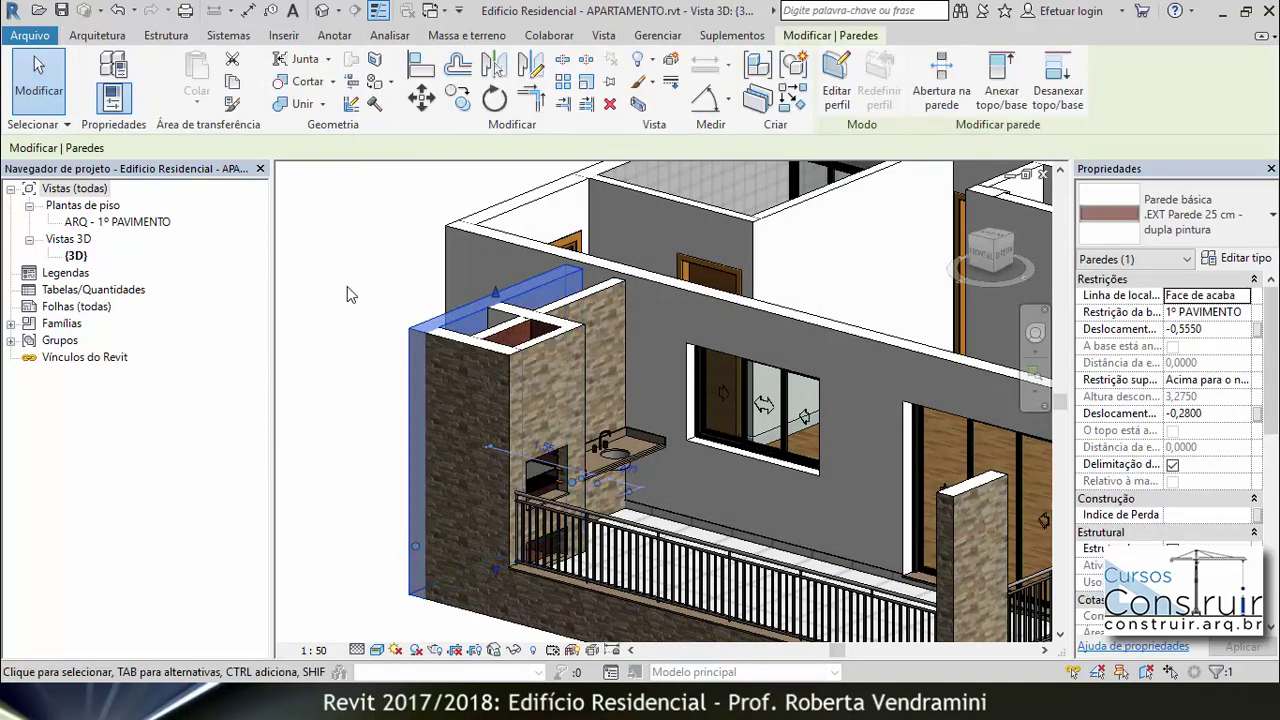
ctrl+click(463, 344)
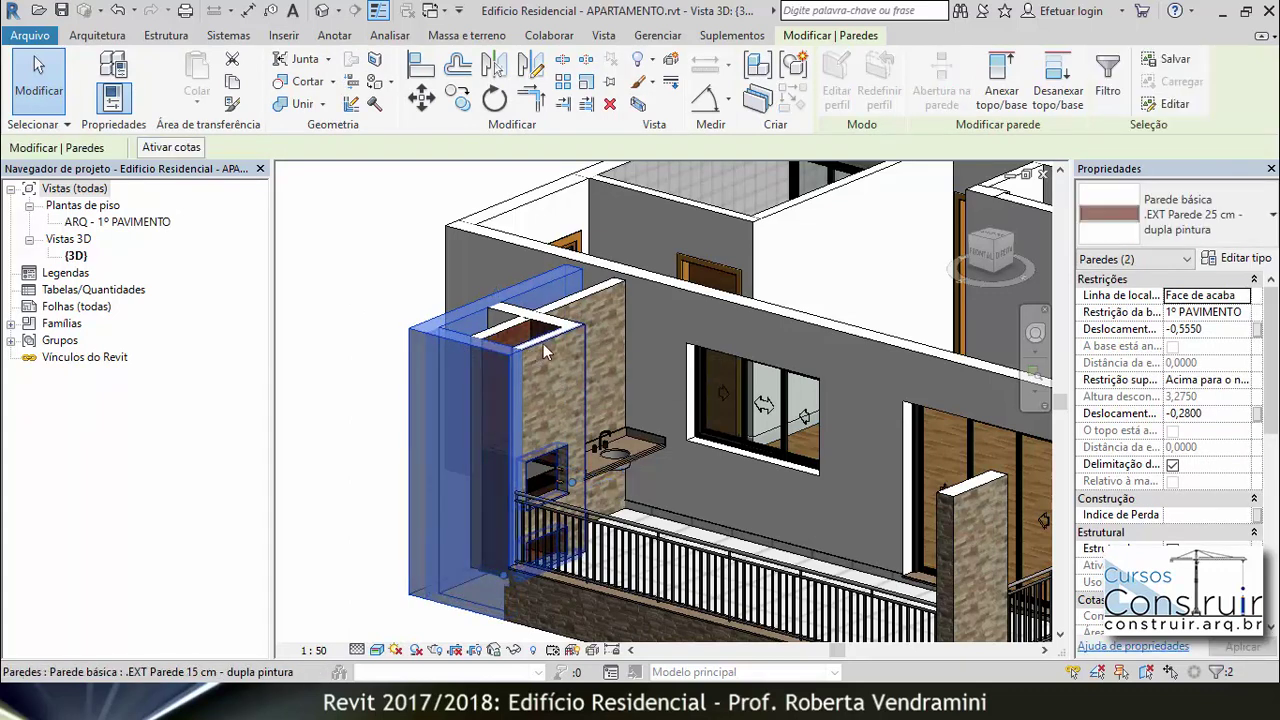
scroll(576, 341, up, 1)
scroll(565, 331, up, 1)
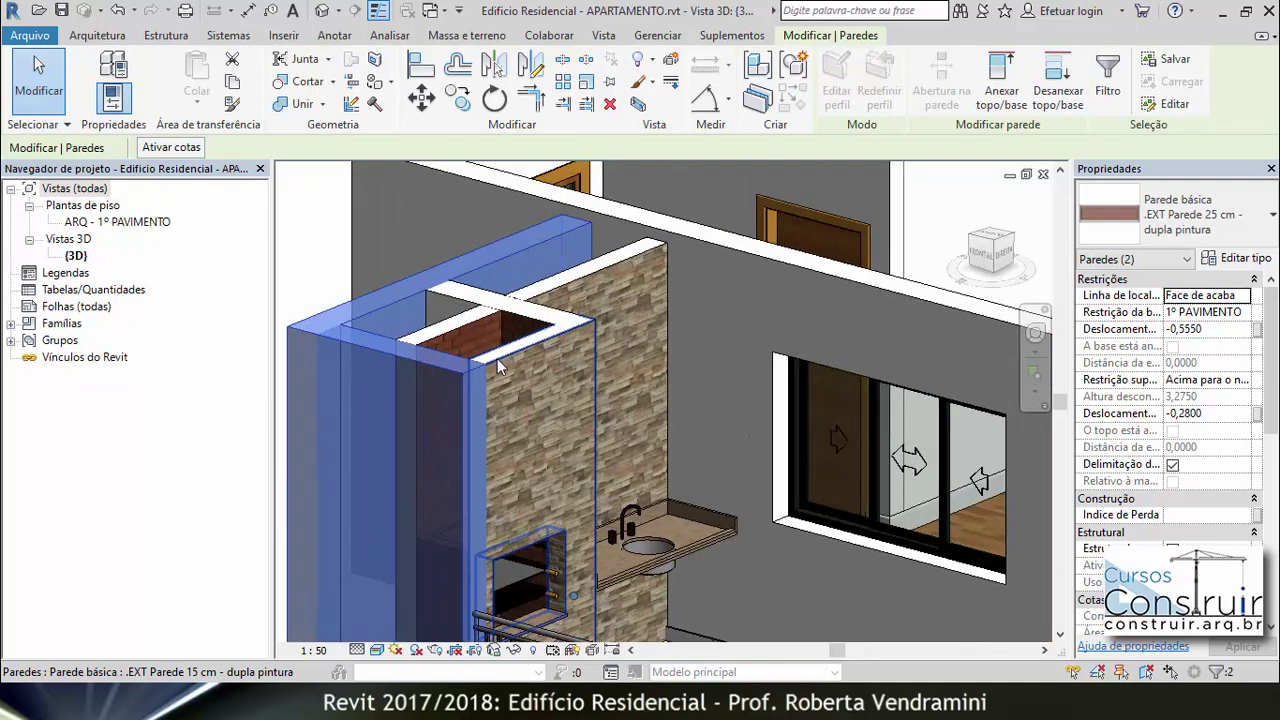
scroll(492, 300, down, 2)
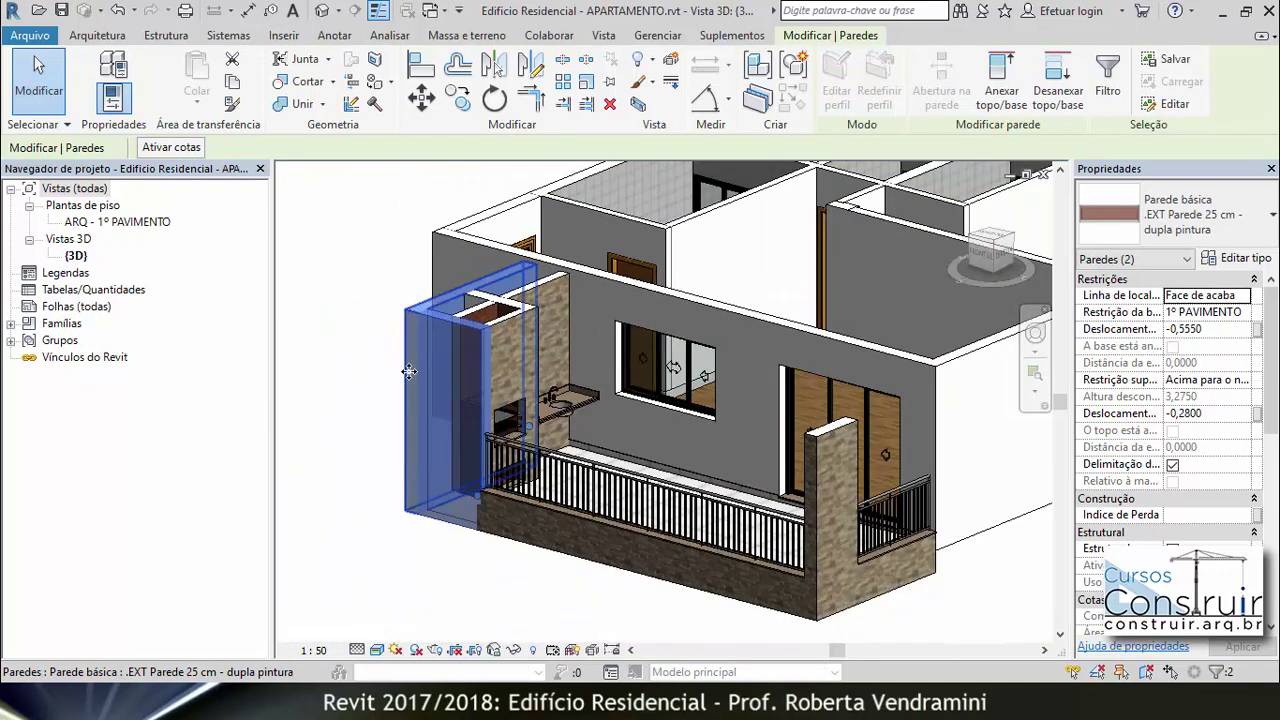
click(1196, 414)
text(-0,5550)
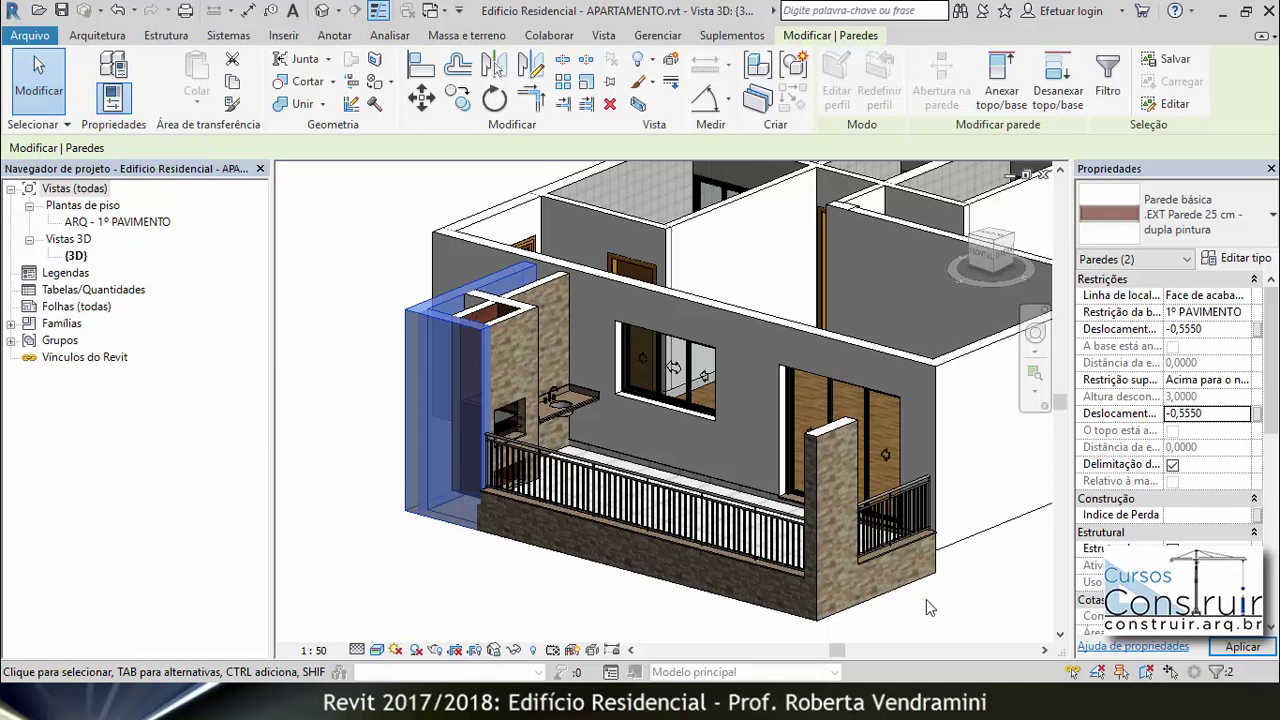
click(926, 599)
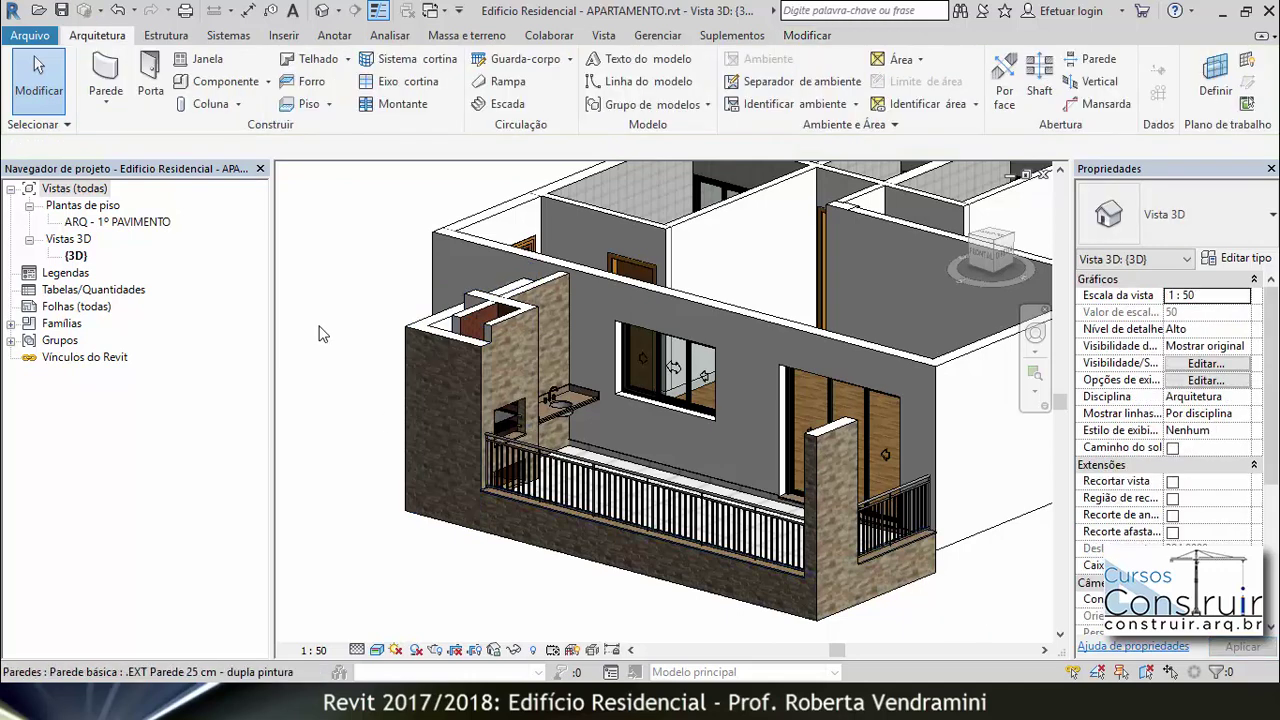
Save APARTAMENTO, then reload the apartment link in TERRENO E ESTRUTURA via Manage Links.
click(61, 12)
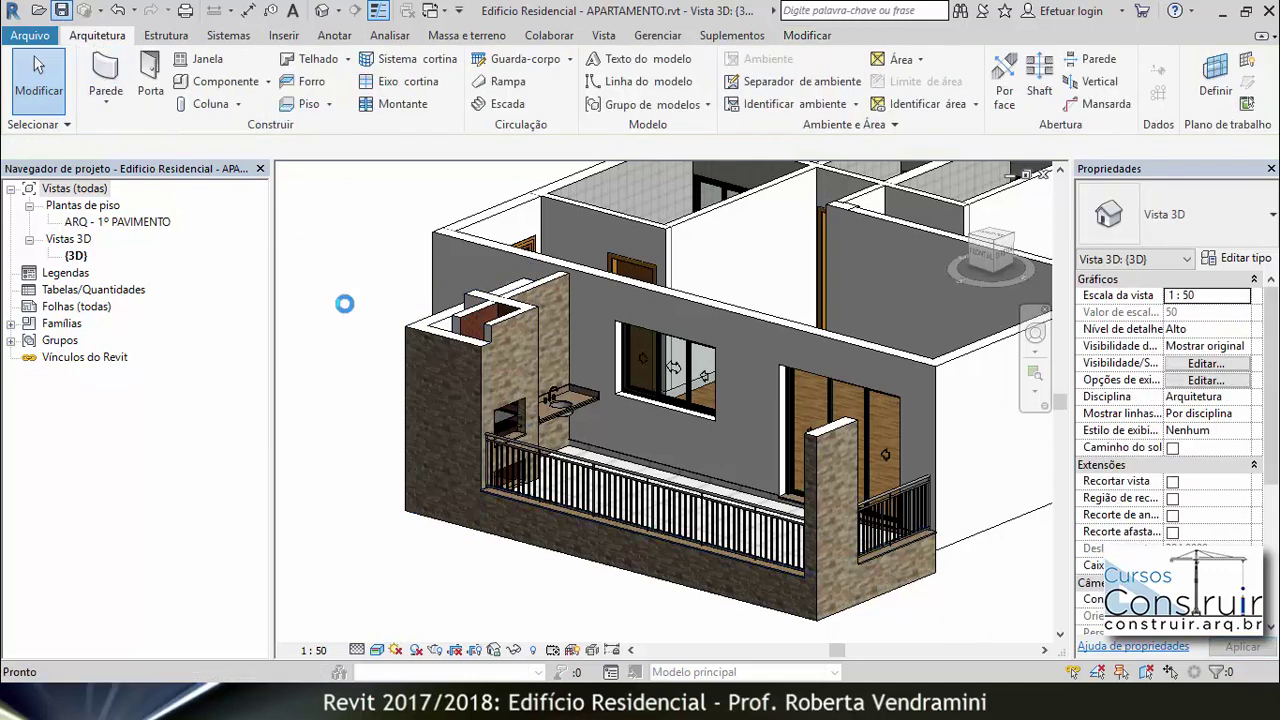
mouse_move(480, 690)
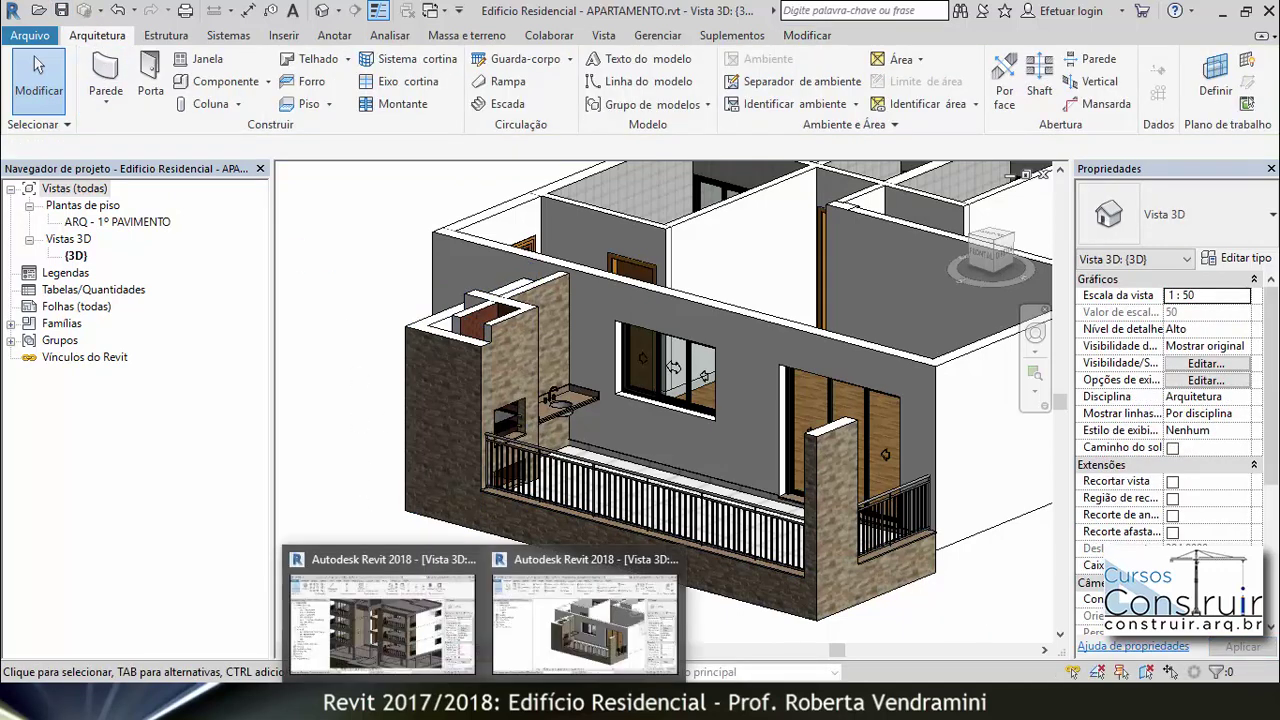
click(413, 625)
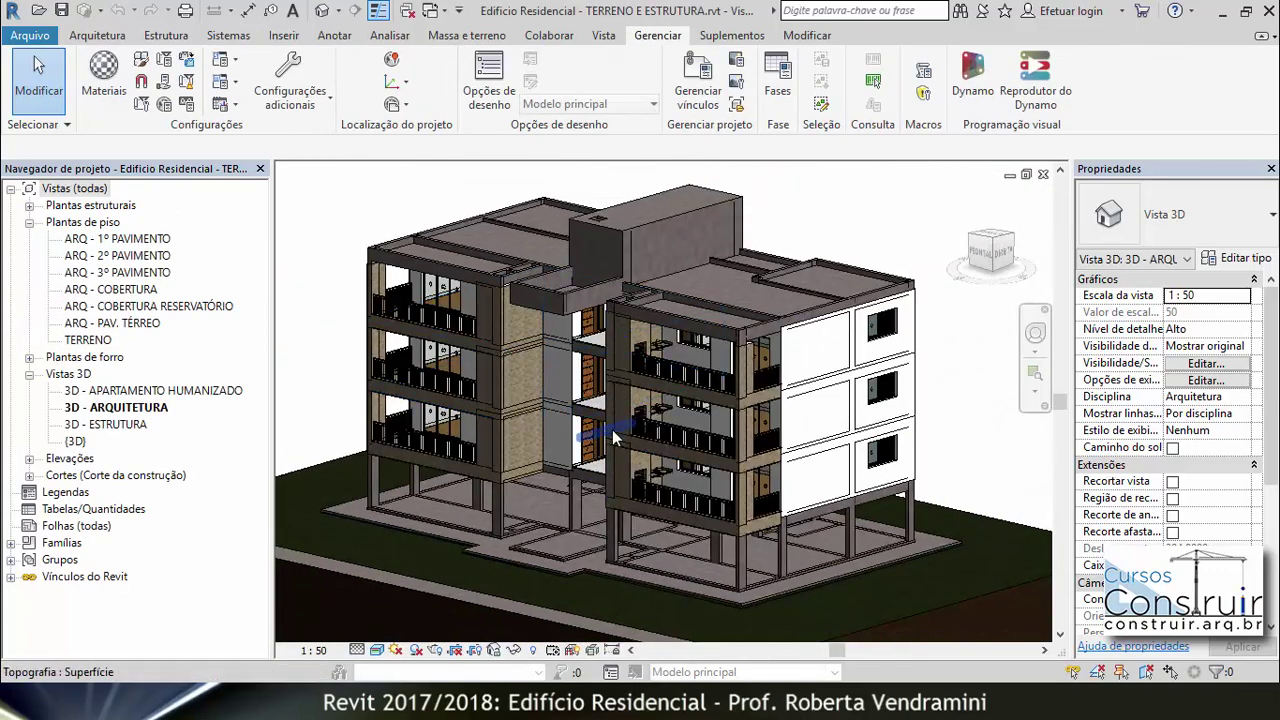
scroll(610, 435, up, 2)
scroll(630, 415, up, 1)
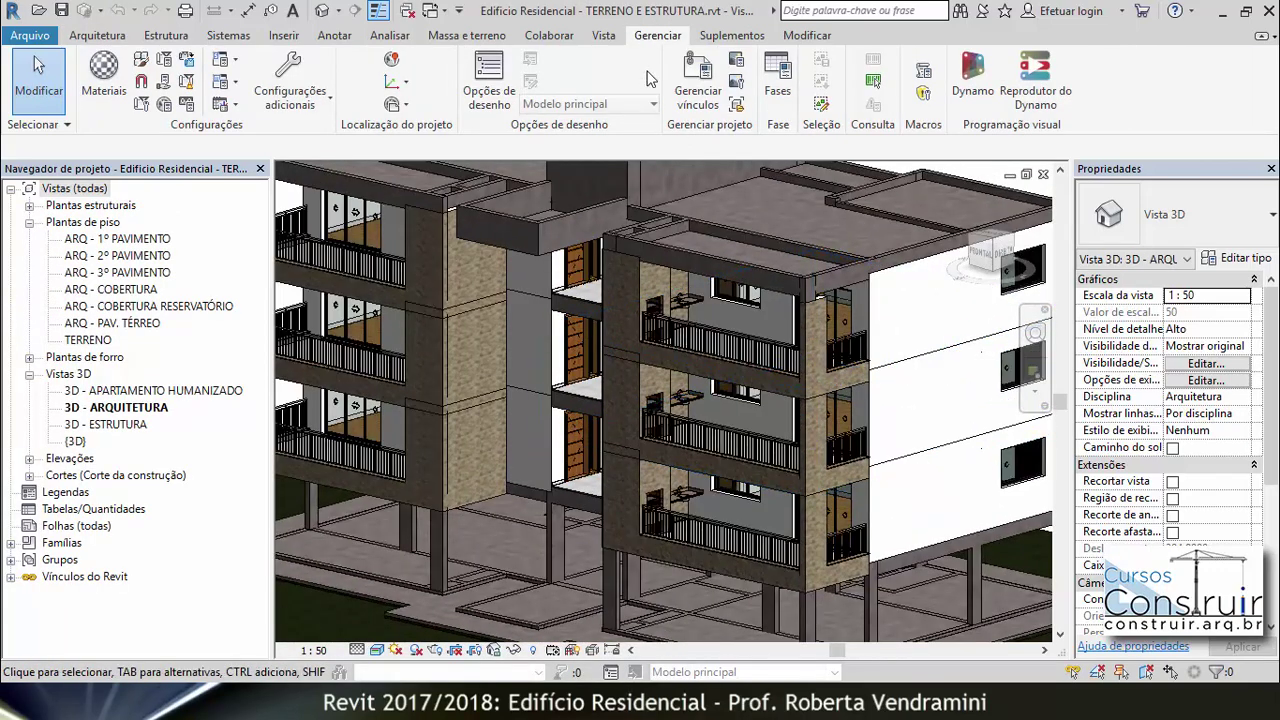
click(698, 90)
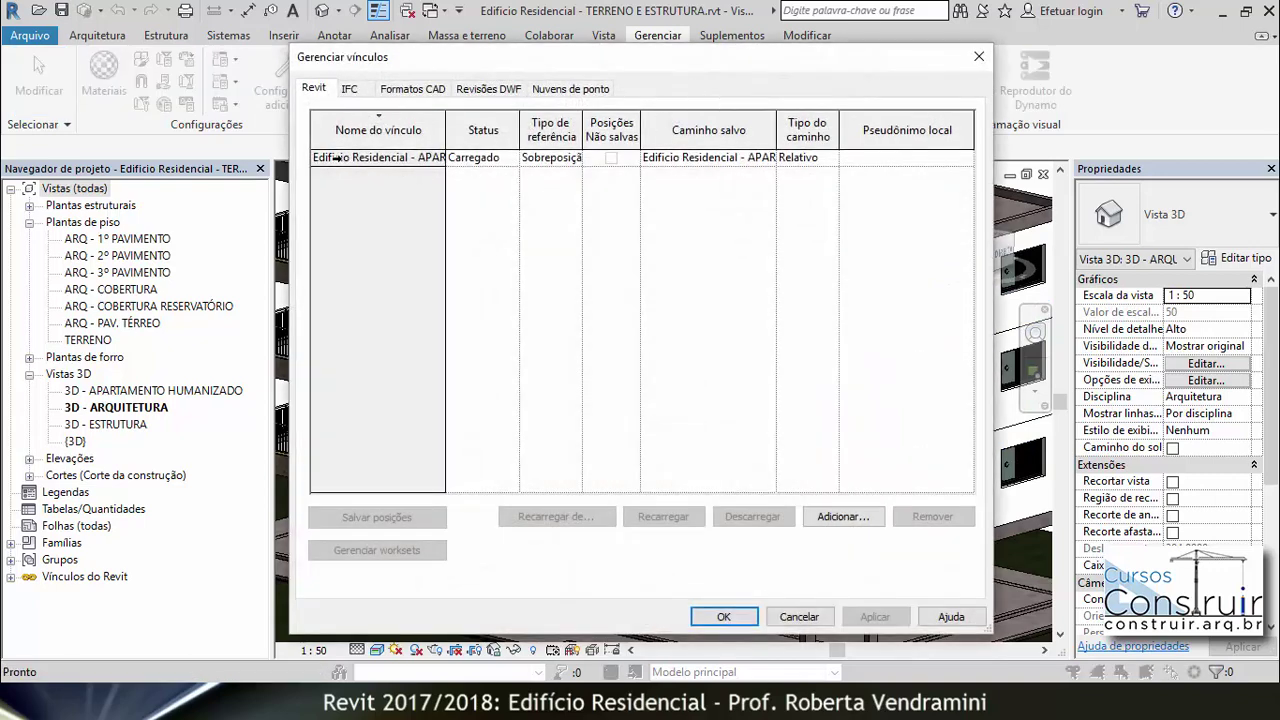
click(337, 158)
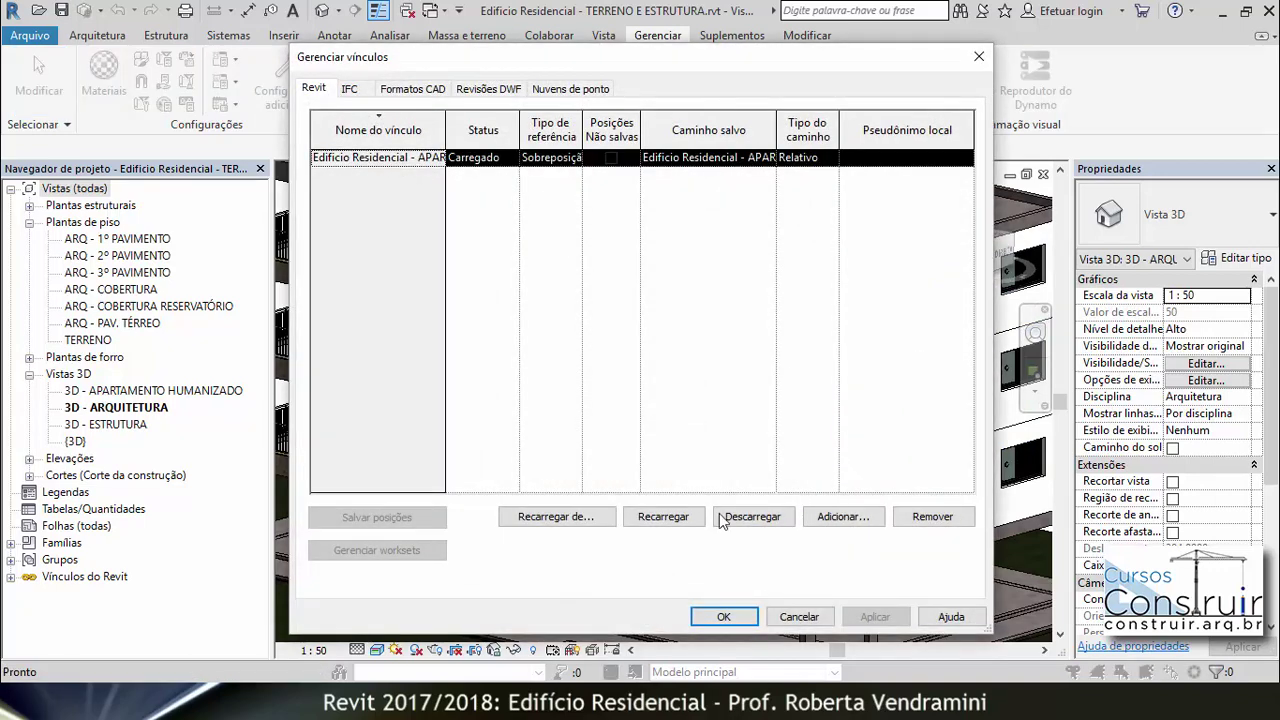
click(676, 520)
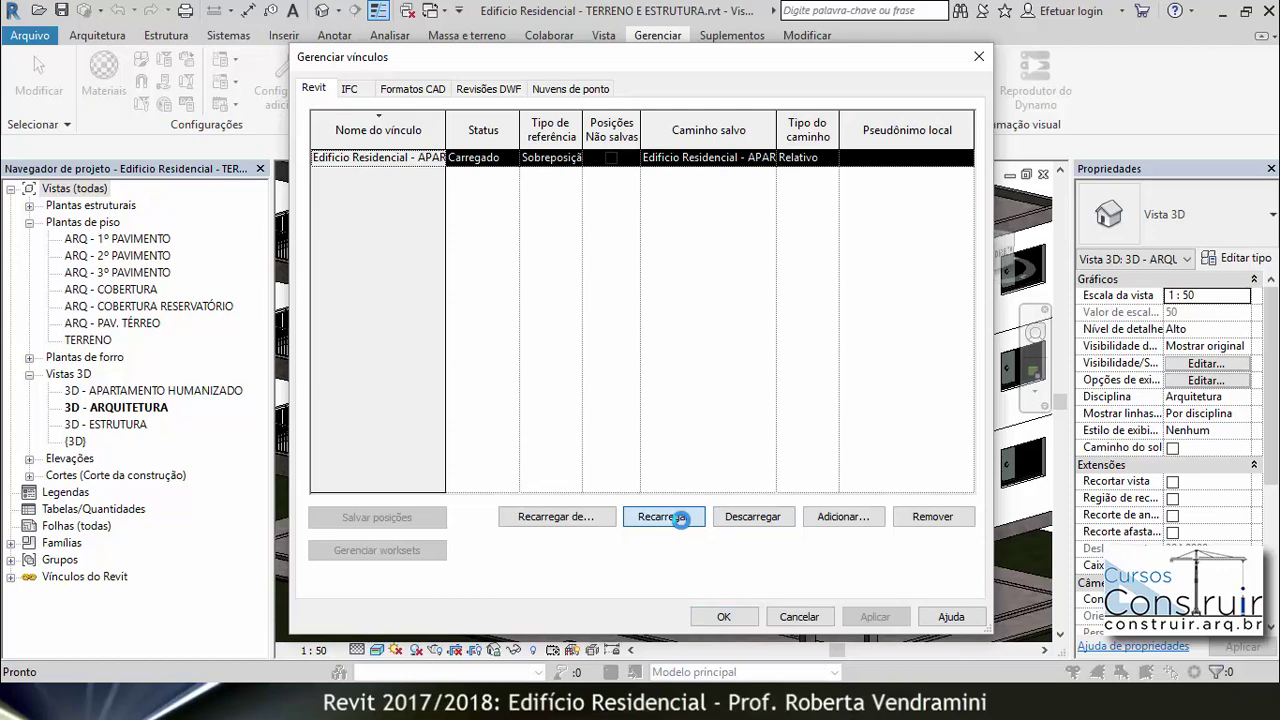
click(736, 614)
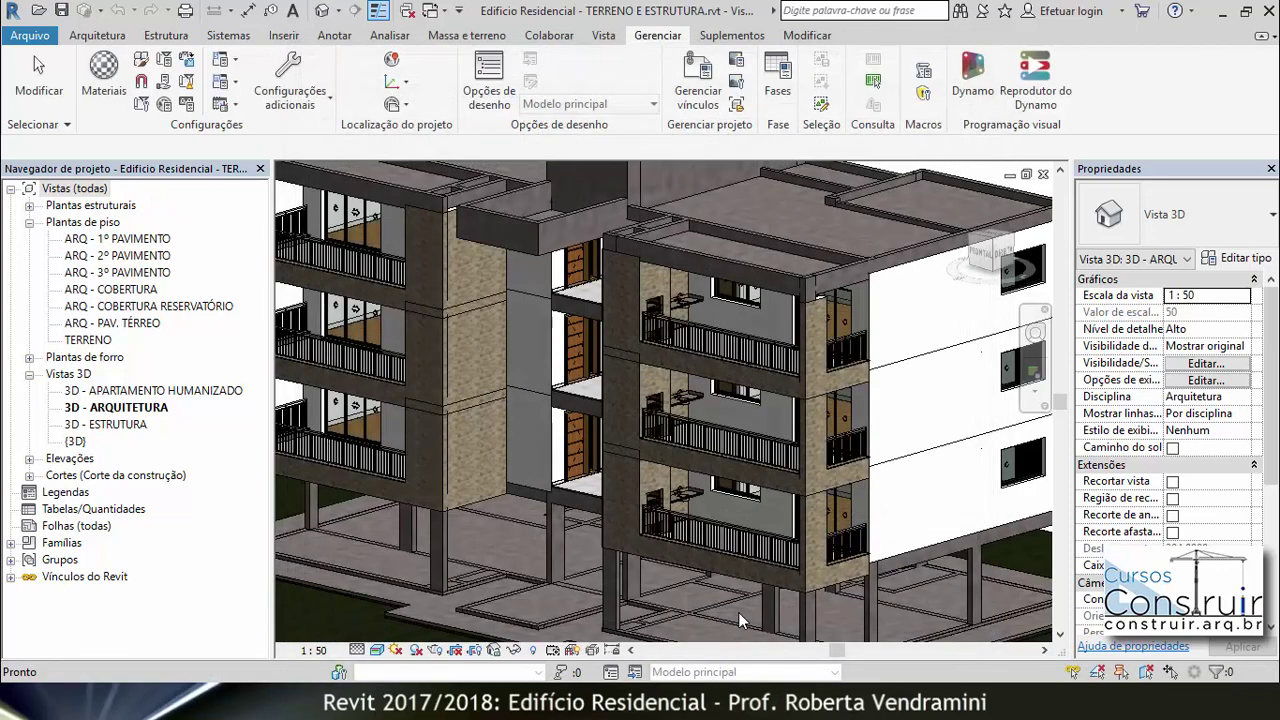
scroll(650, 470, up, 2)
scroll(591, 288, up, 2)
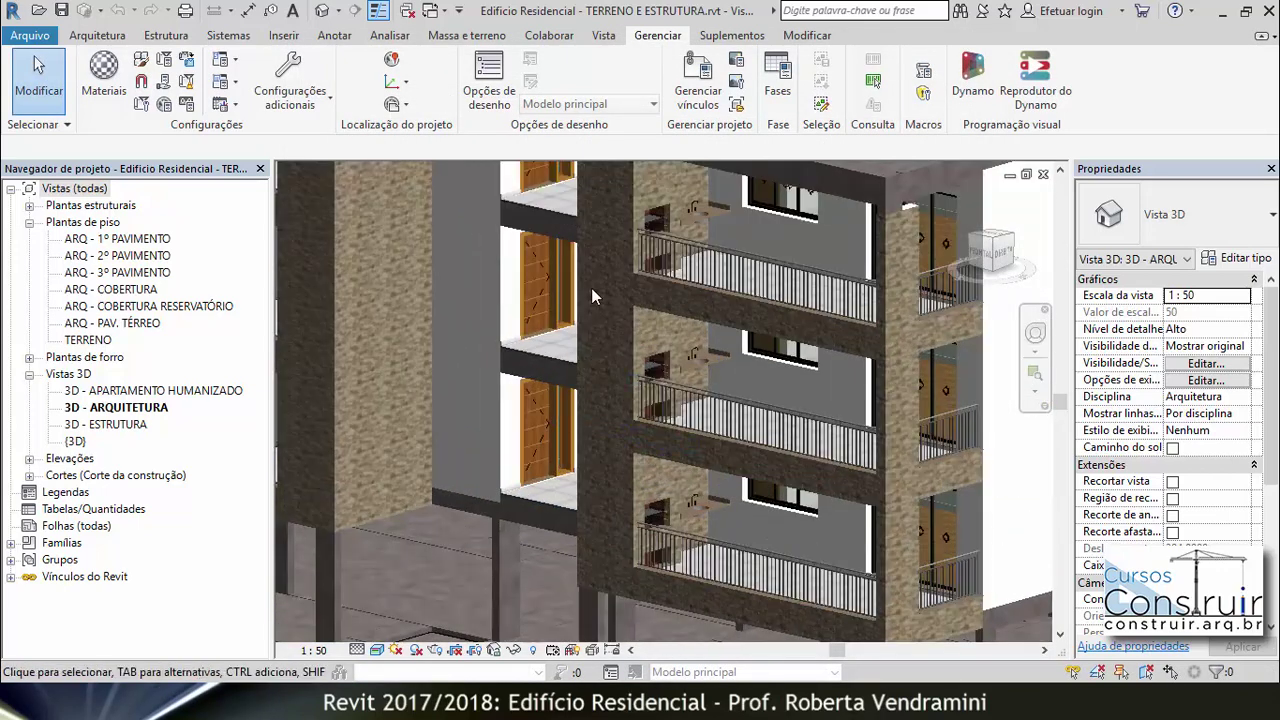
scroll(591, 288, up, 1)
scroll(607, 535, up, 1)
scroll(607, 535, up, 1)
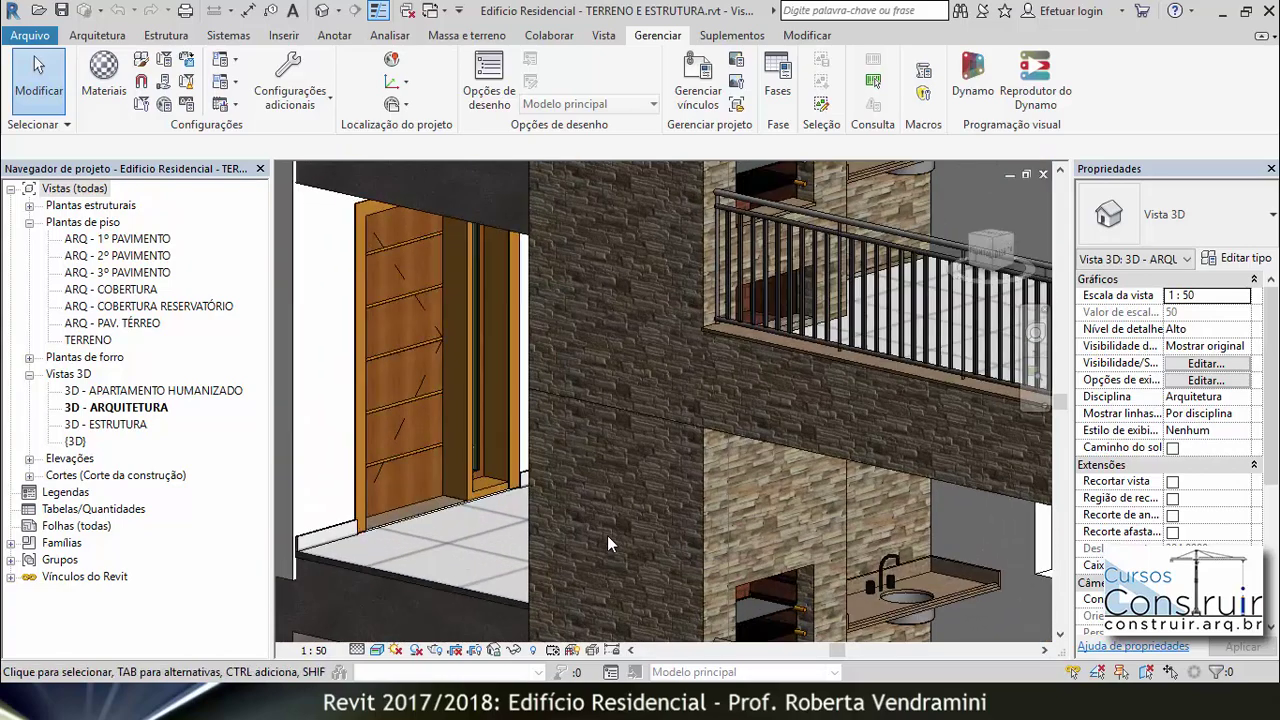
scroll(800, 439, down, 3)
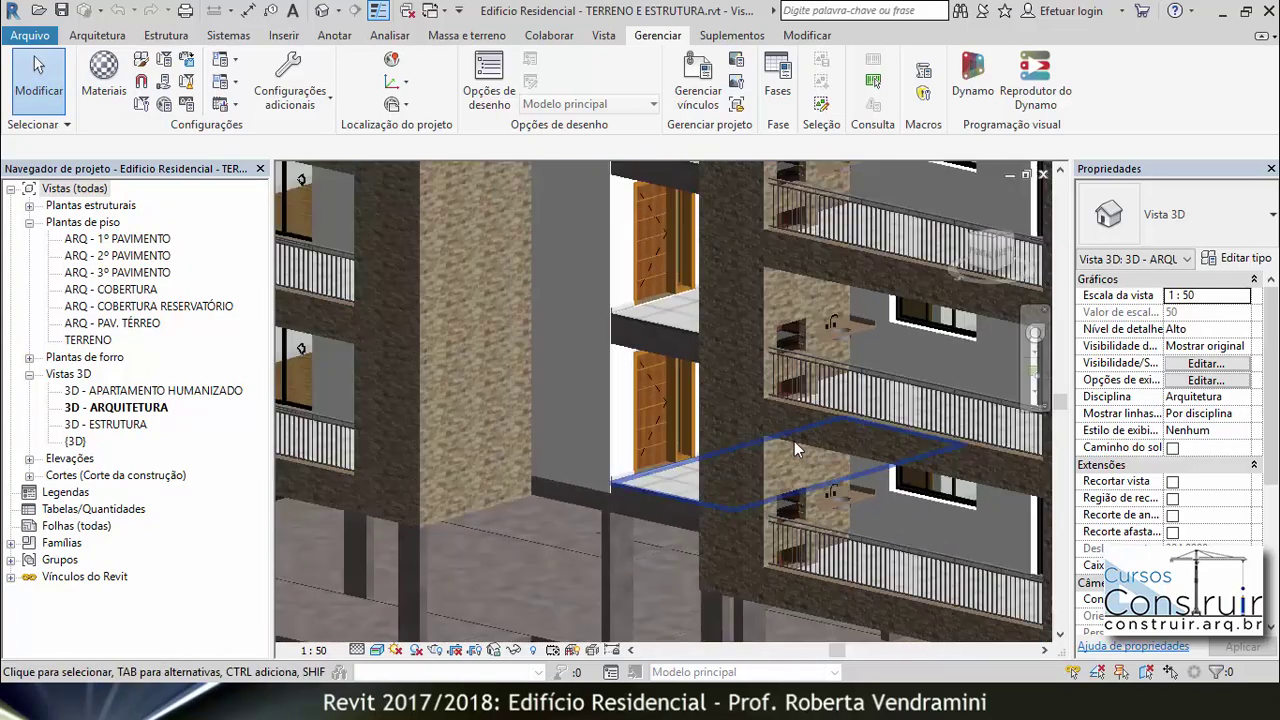
scroll(797, 445, down, 2)
scroll(844, 320, up, 2)
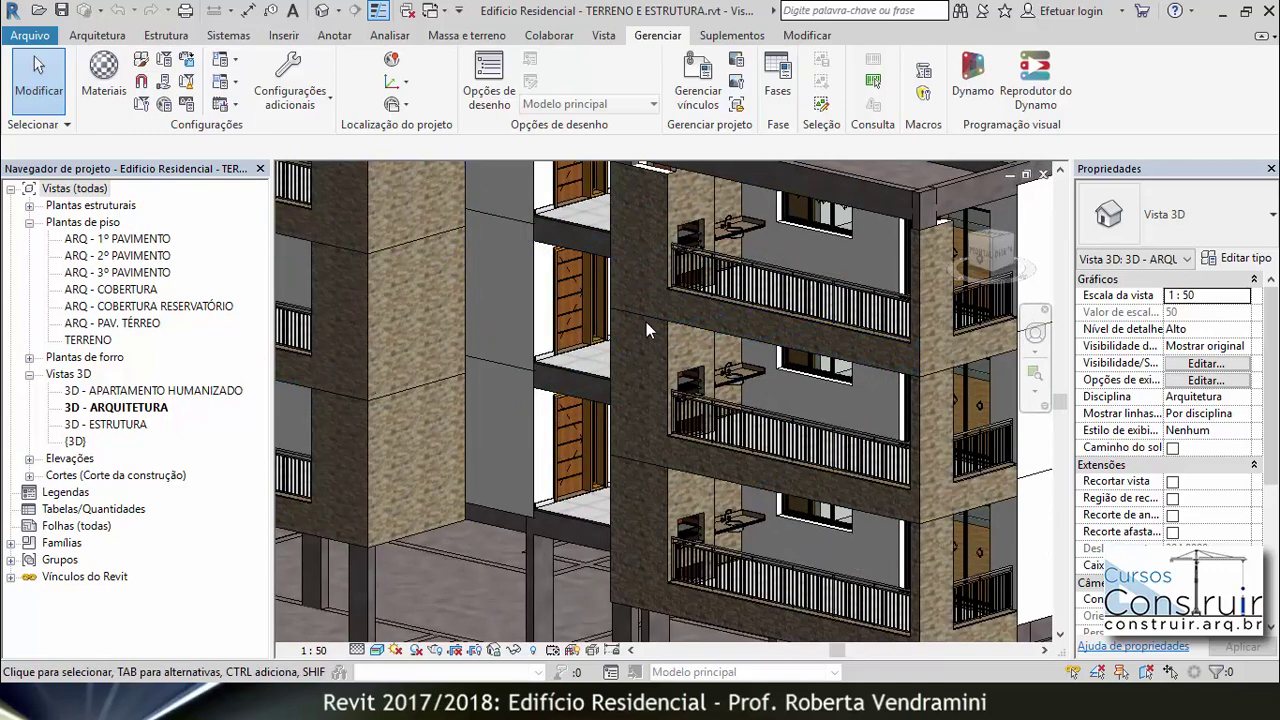
scroll(618, 382, down, 2)
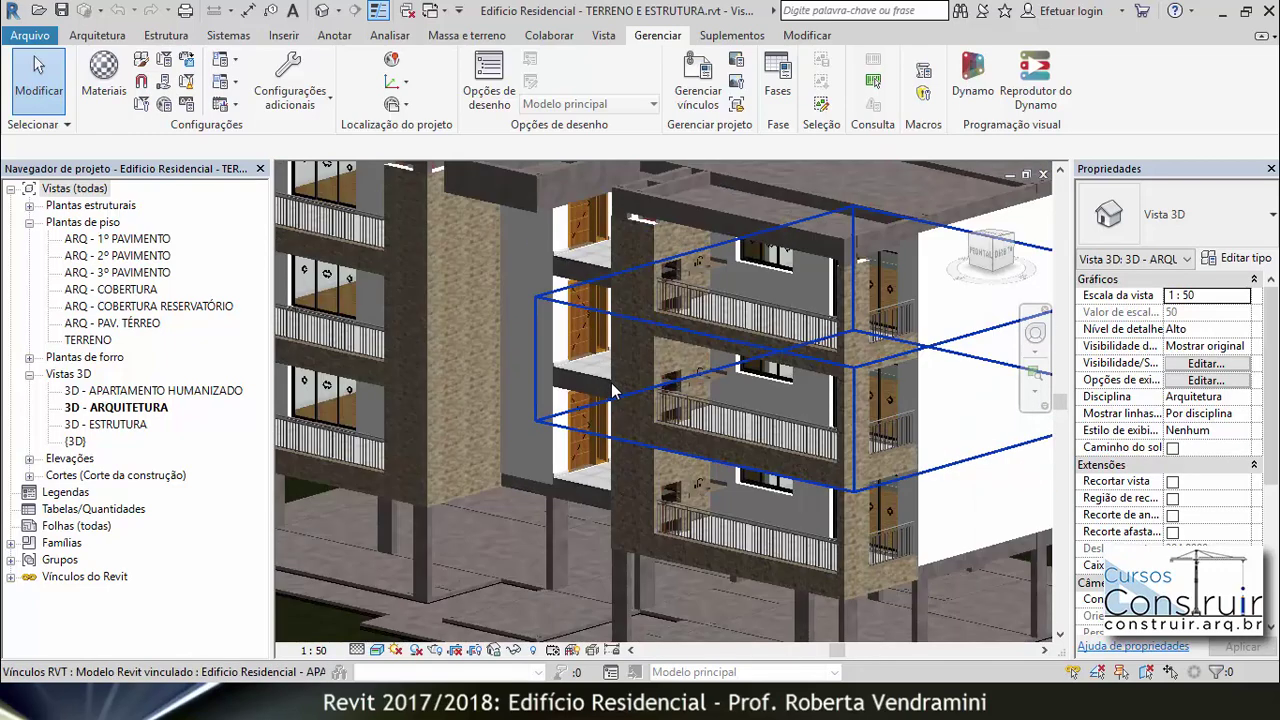
scroll(630, 390, down, 2)
scroll(655, 408, down, 2)
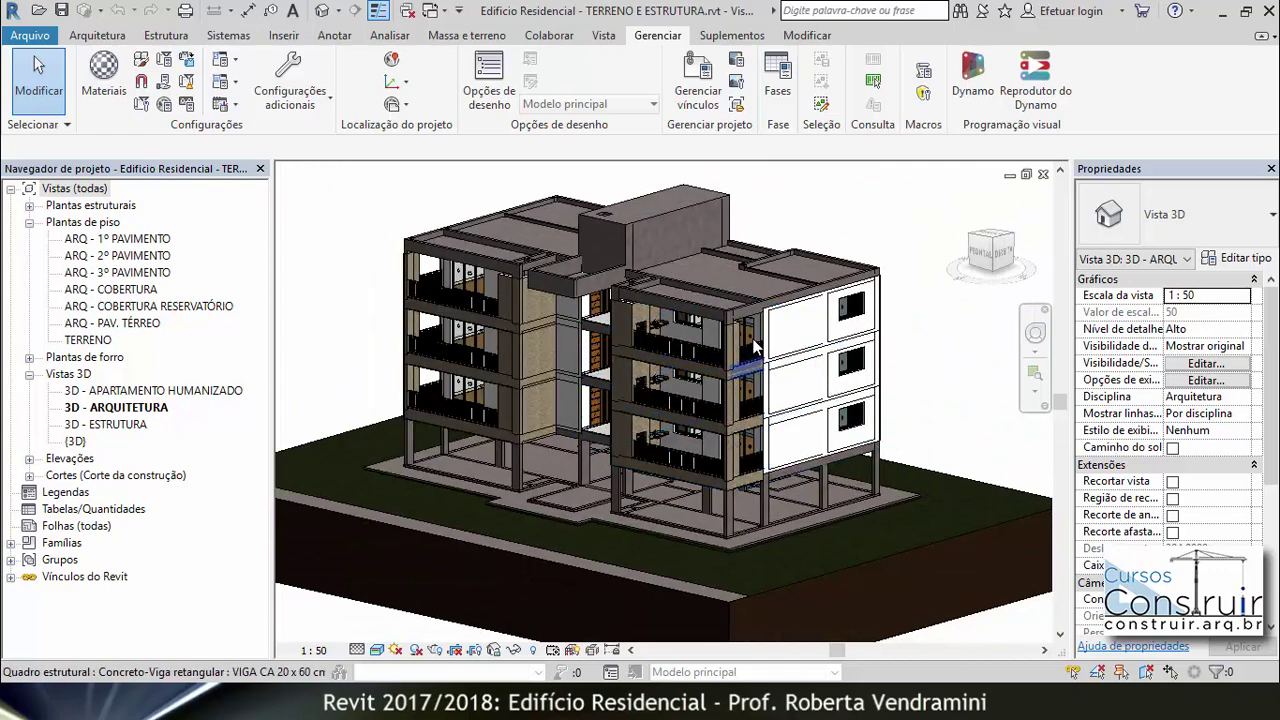
scroll(755, 325, up, 2)
scroll(812, 337, up, 2)
scroll(808, 334, up, 2)
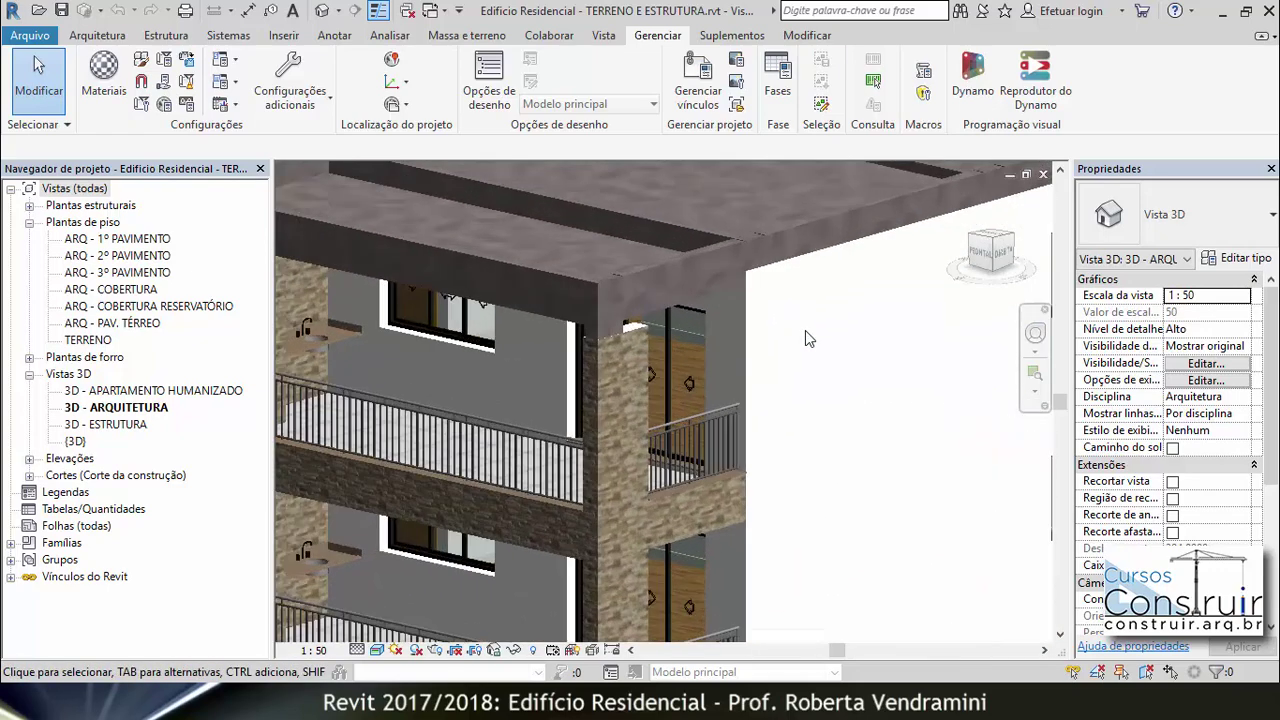
scroll(790, 330, up, 1)
scroll(740, 331, up, 1)
scroll(703, 331, up, 1)
scroll(383, 340, up, 1)
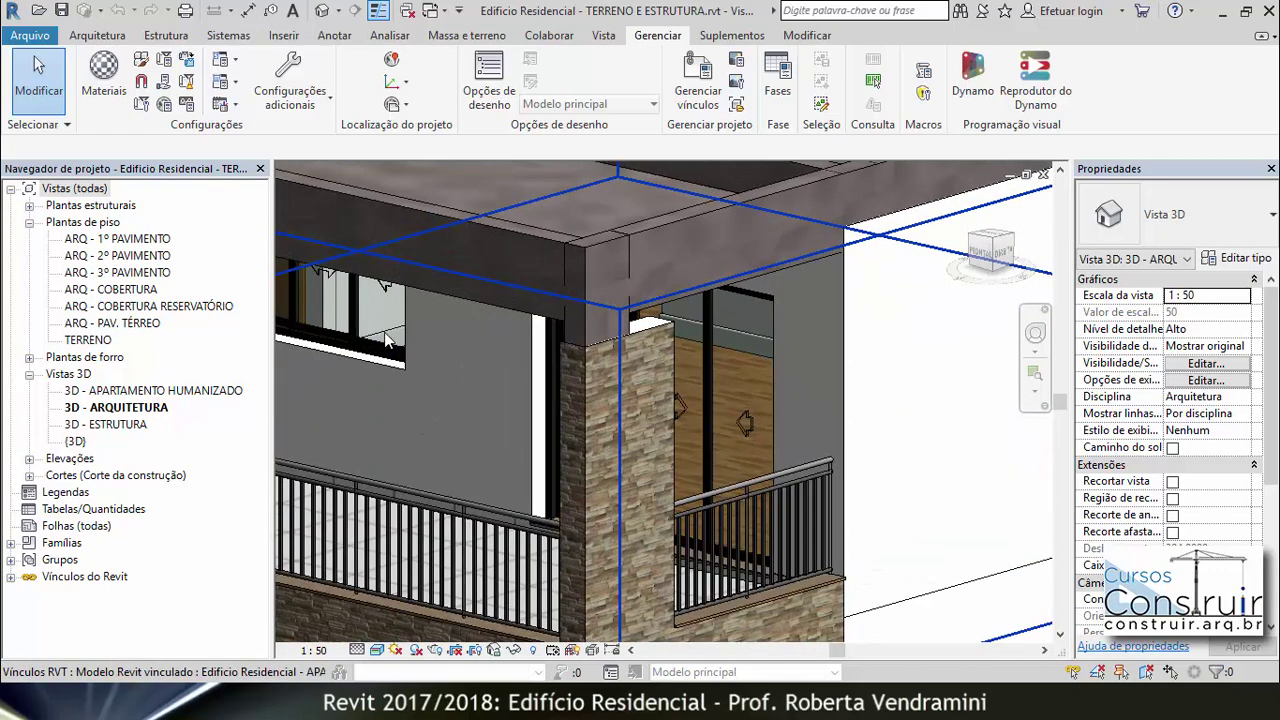
scroll(663, 326, up, 1)
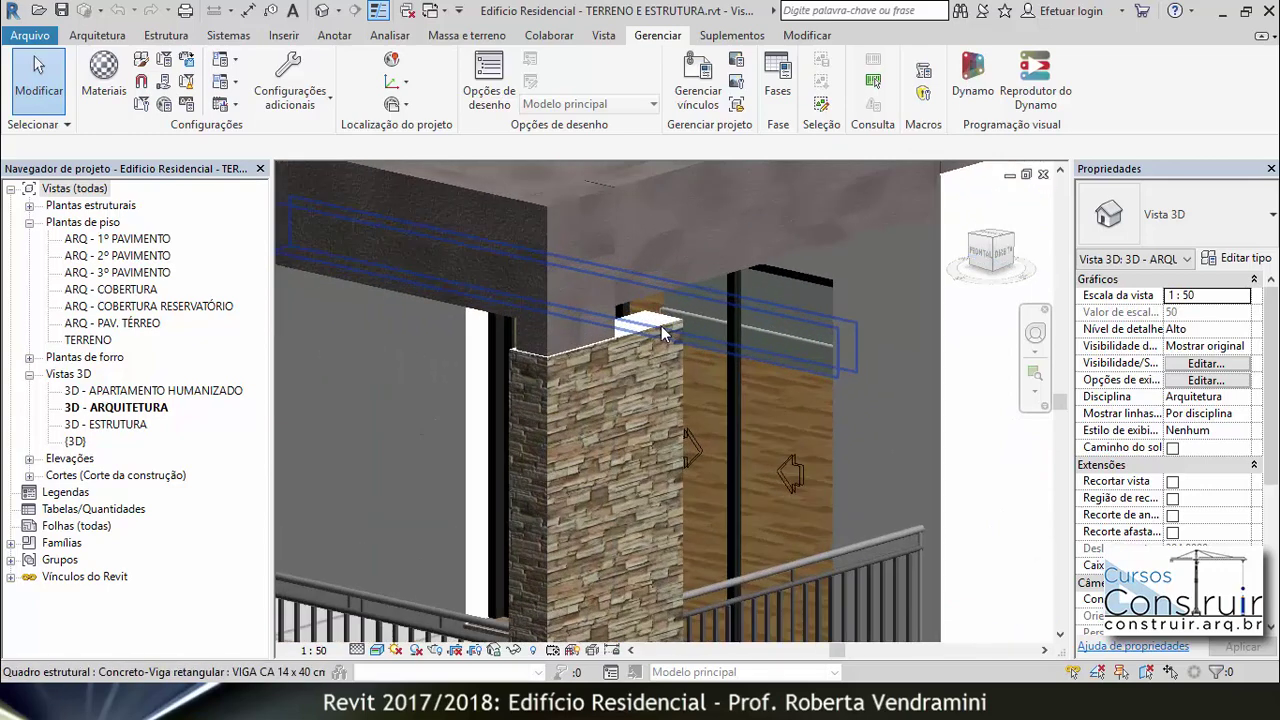
scroll(613, 349, down, 2)
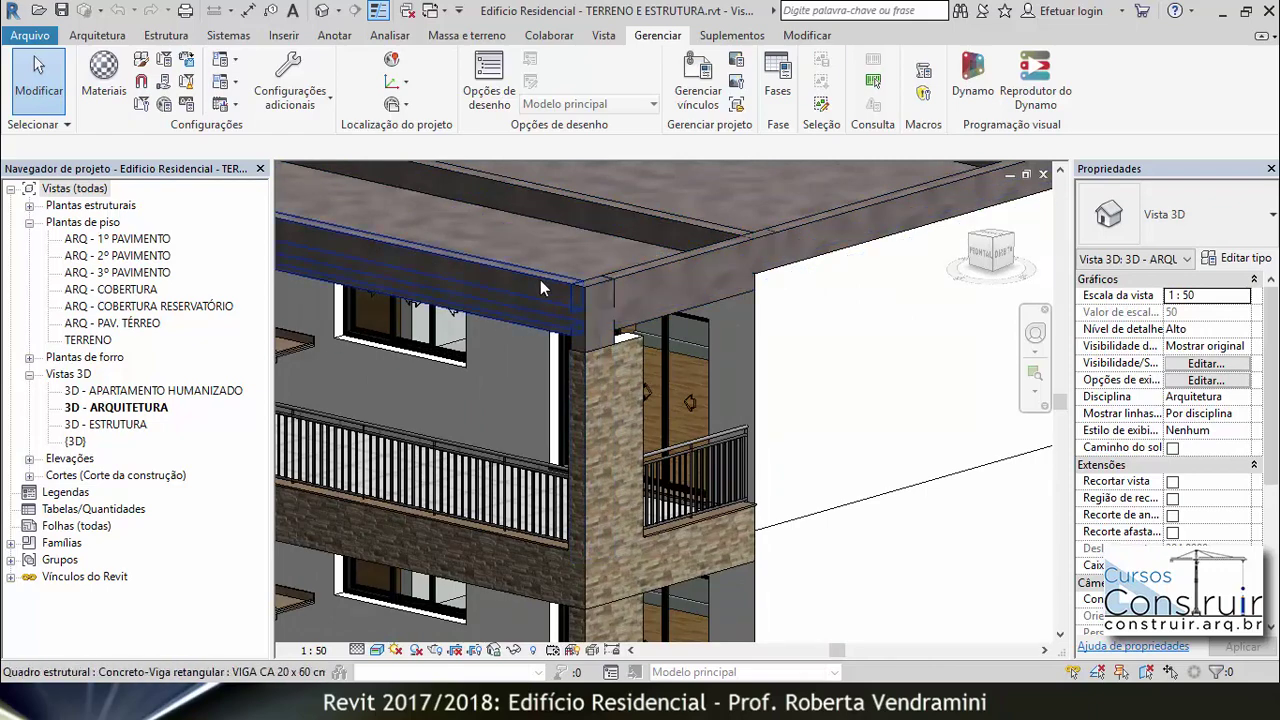
scroll(694, 267, down, 2)
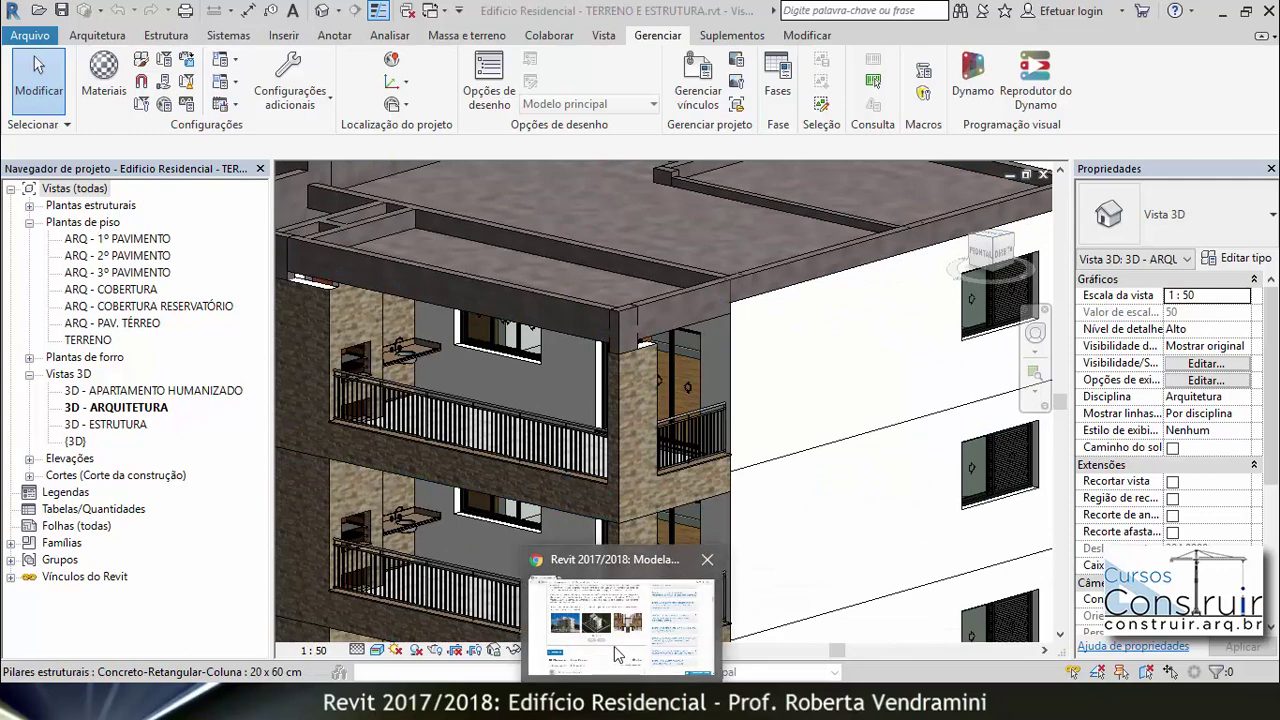
View the enlarged building render on construir.arq.br, then return to the Revit model.
click(602, 620)
click(305, 342)
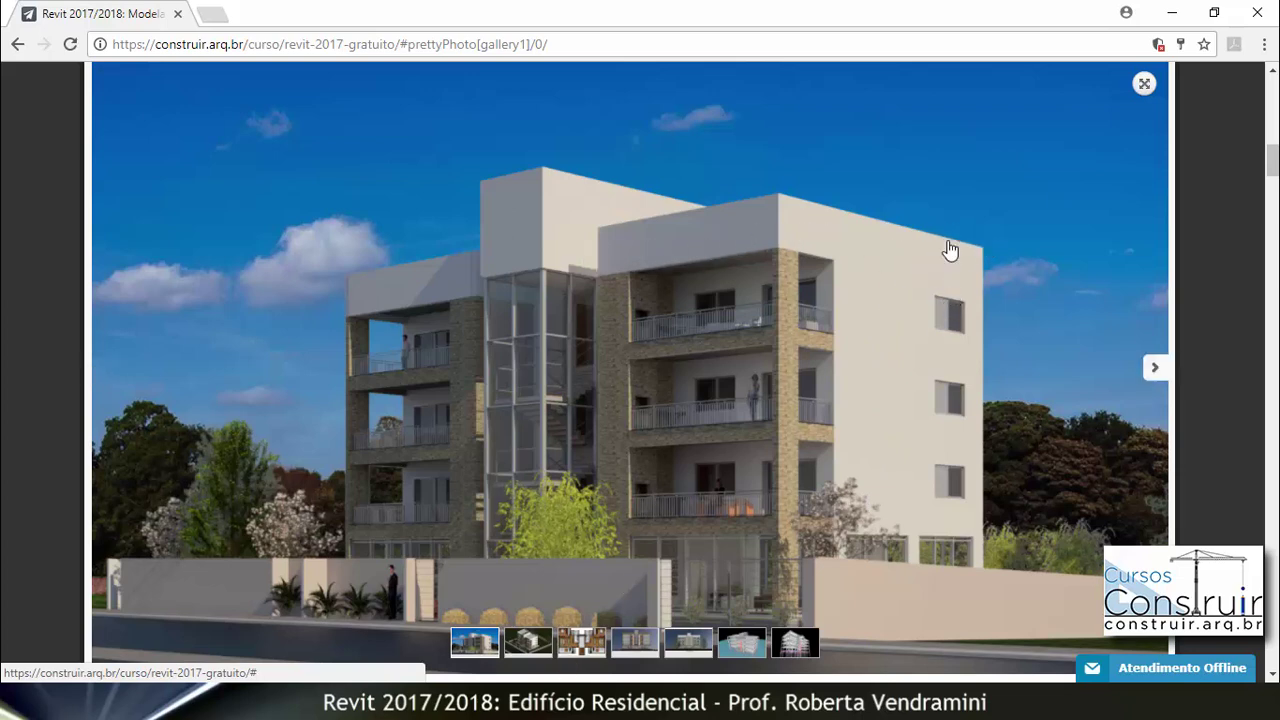
mouse_move(481, 700)
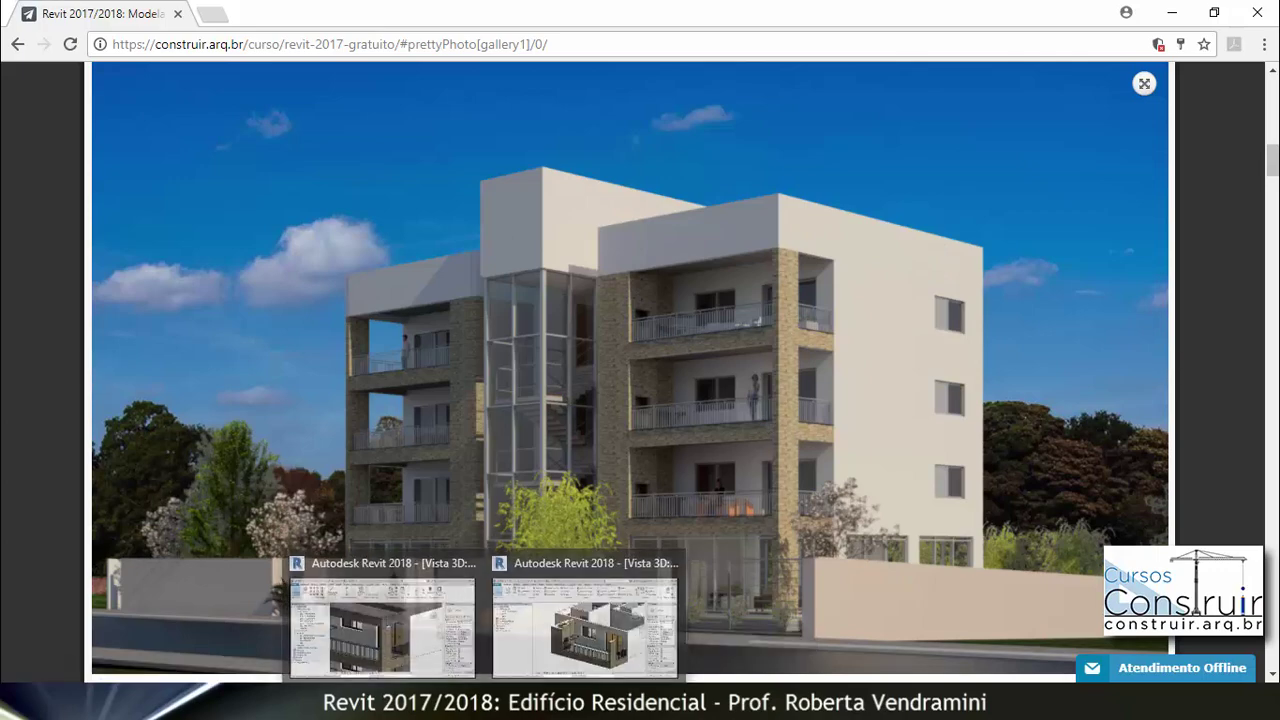
click(421, 651)
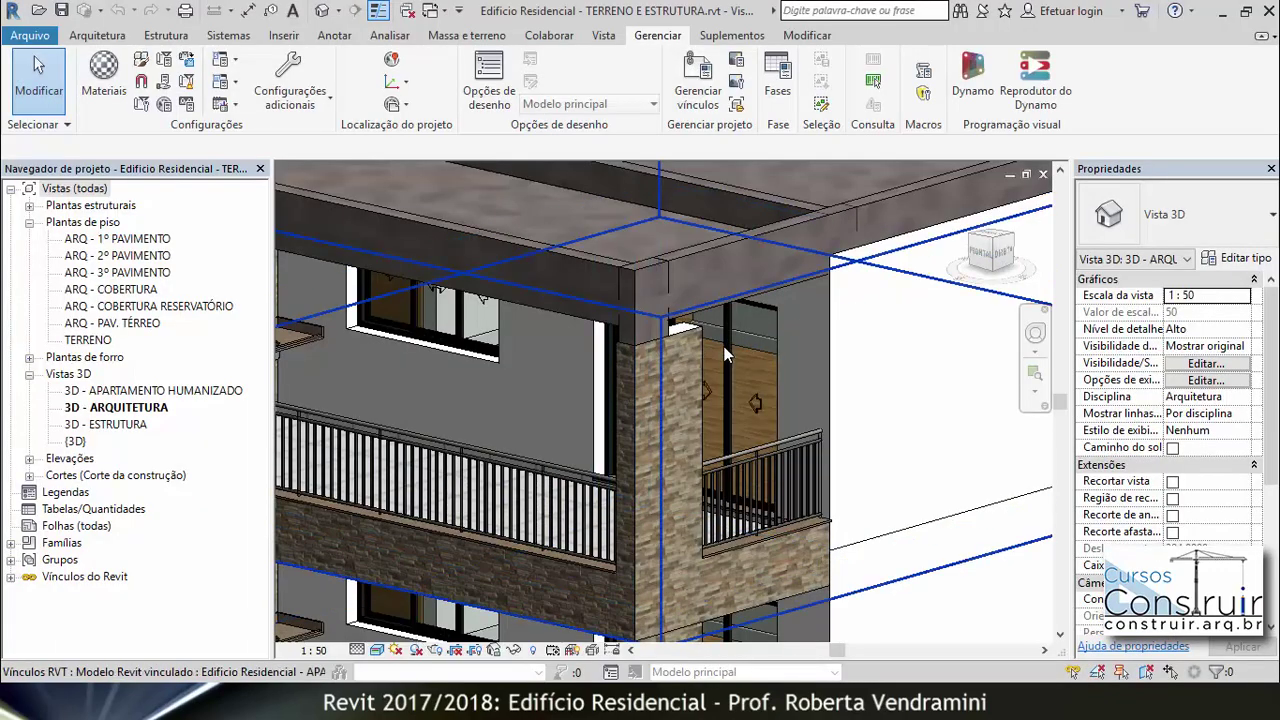
Zoom into the corner stone column and back out to the whole building.
scroll(866, 314, down, 2)
scroll(866, 314, down, 2)
scroll(680, 318, up, 2)
scroll(680, 318, up, 2)
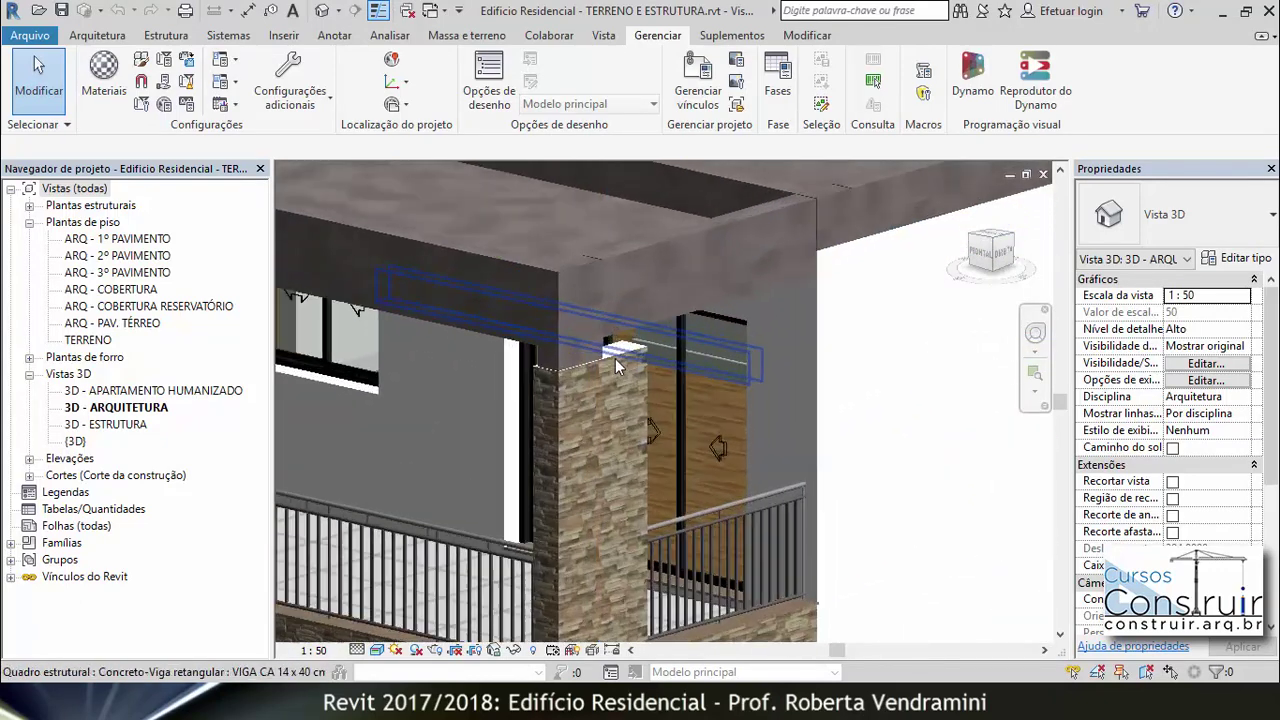
scroll(680, 318, up, 2)
scroll(680, 318, up, 1)
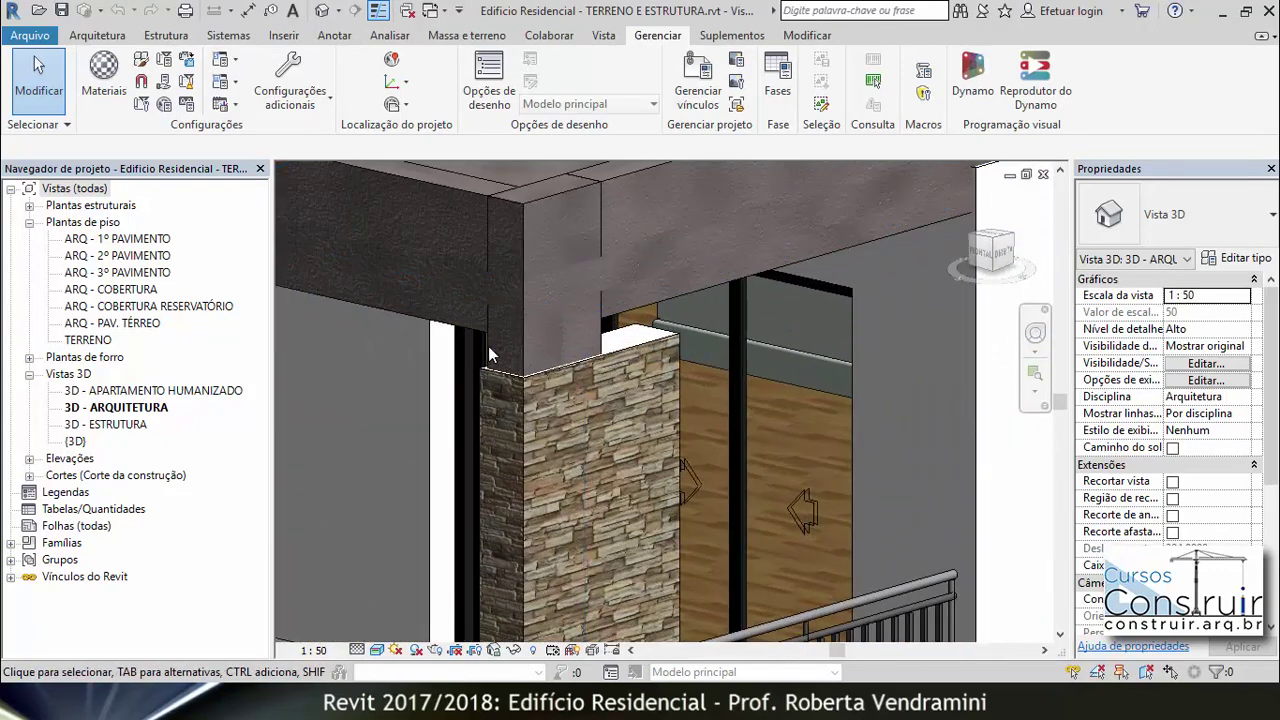
scroll(641, 342, down, 2)
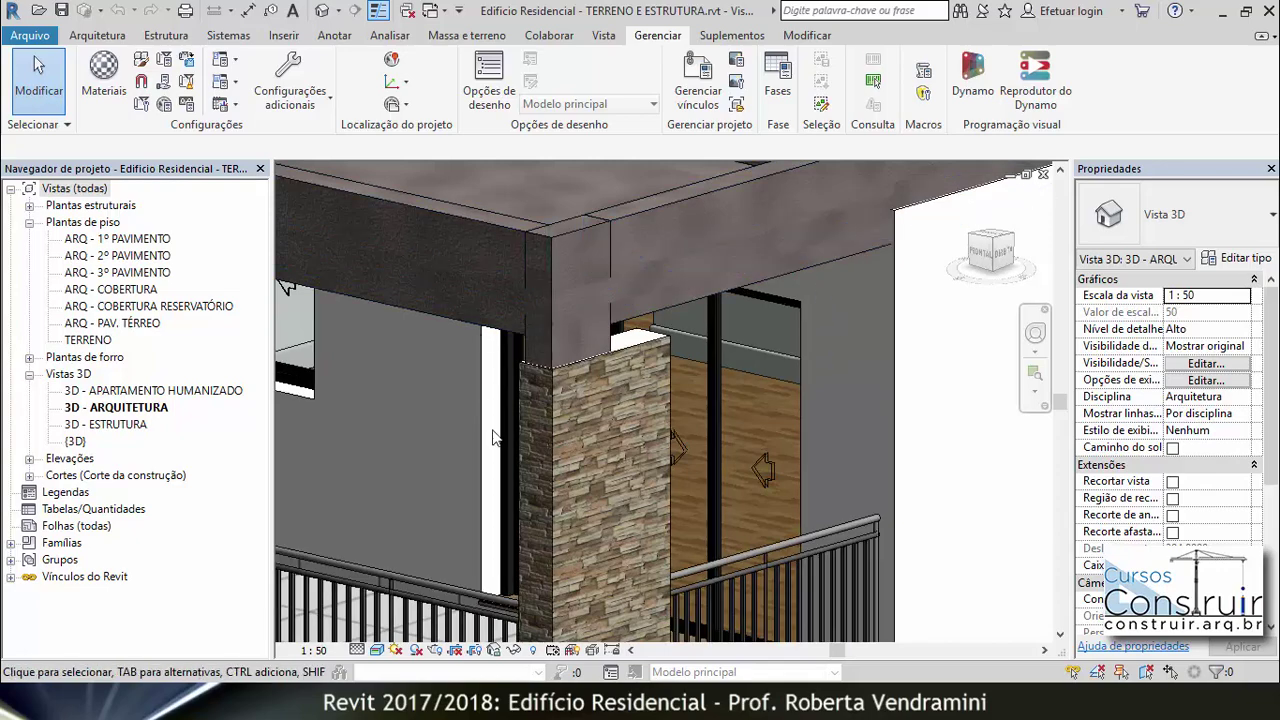
scroll(660, 389, down, 2)
scroll(660, 389, down, 2)
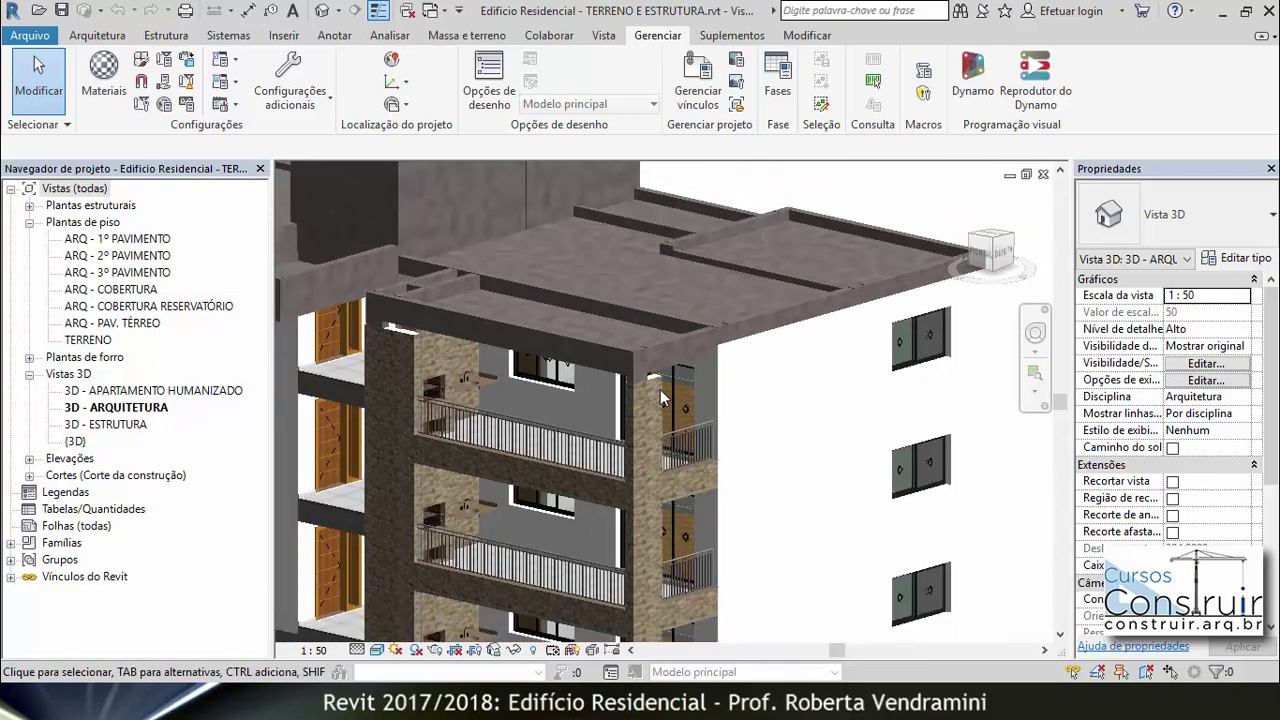
scroll(660, 389, down, 2)
scroll(790, 388, down, 1)
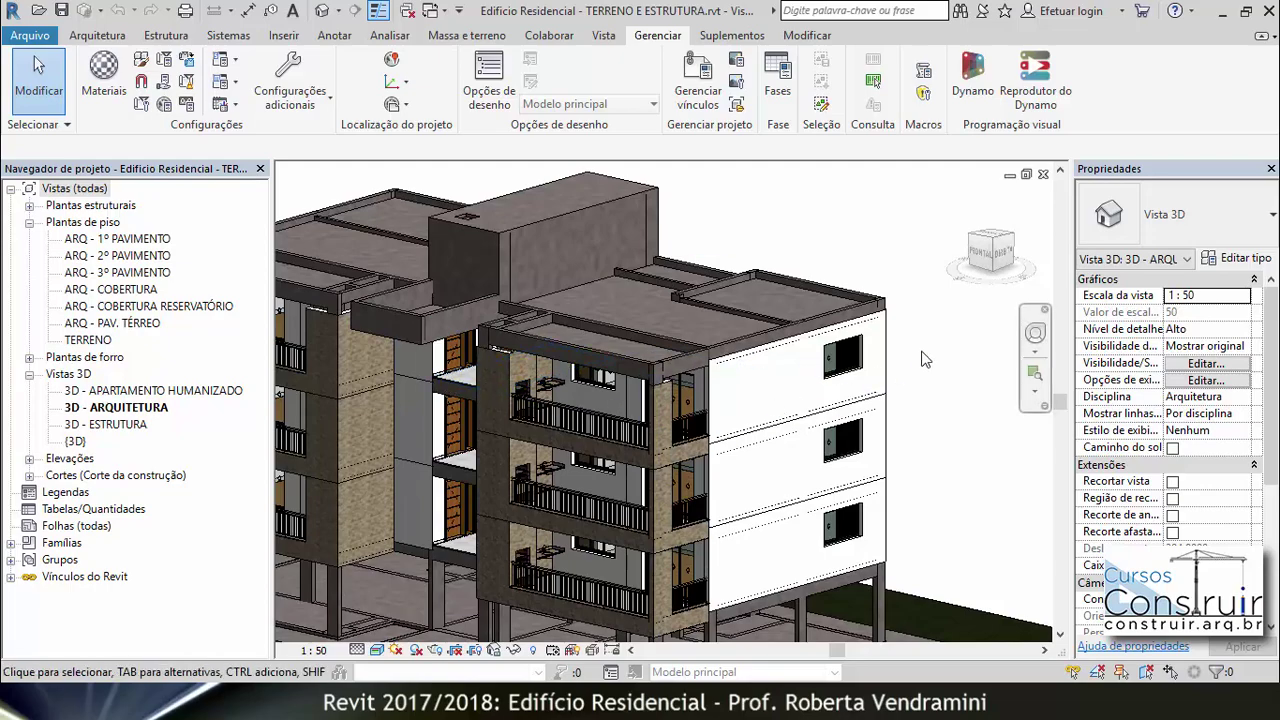
scroll(945, 355, down, 2)
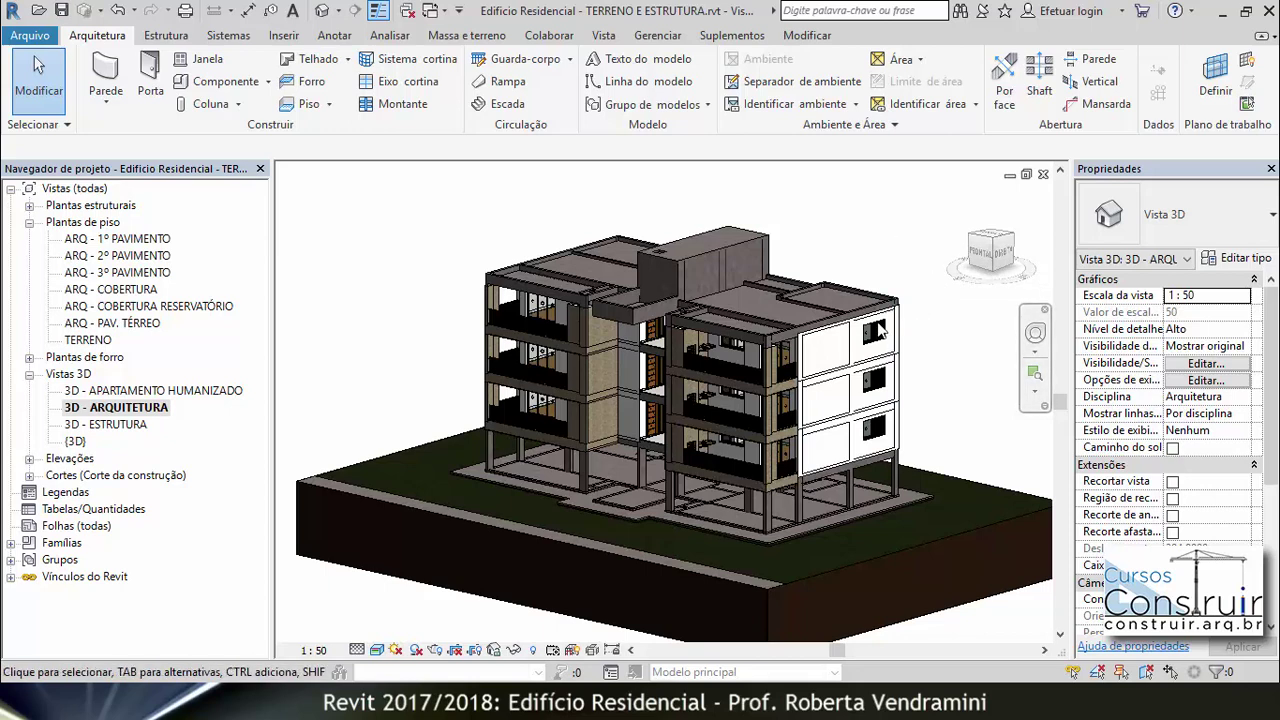
Zoom in on the beam above the balcony column in 3D - ARQUITETURA, then back out.
scroll(803, 365, up, 2)
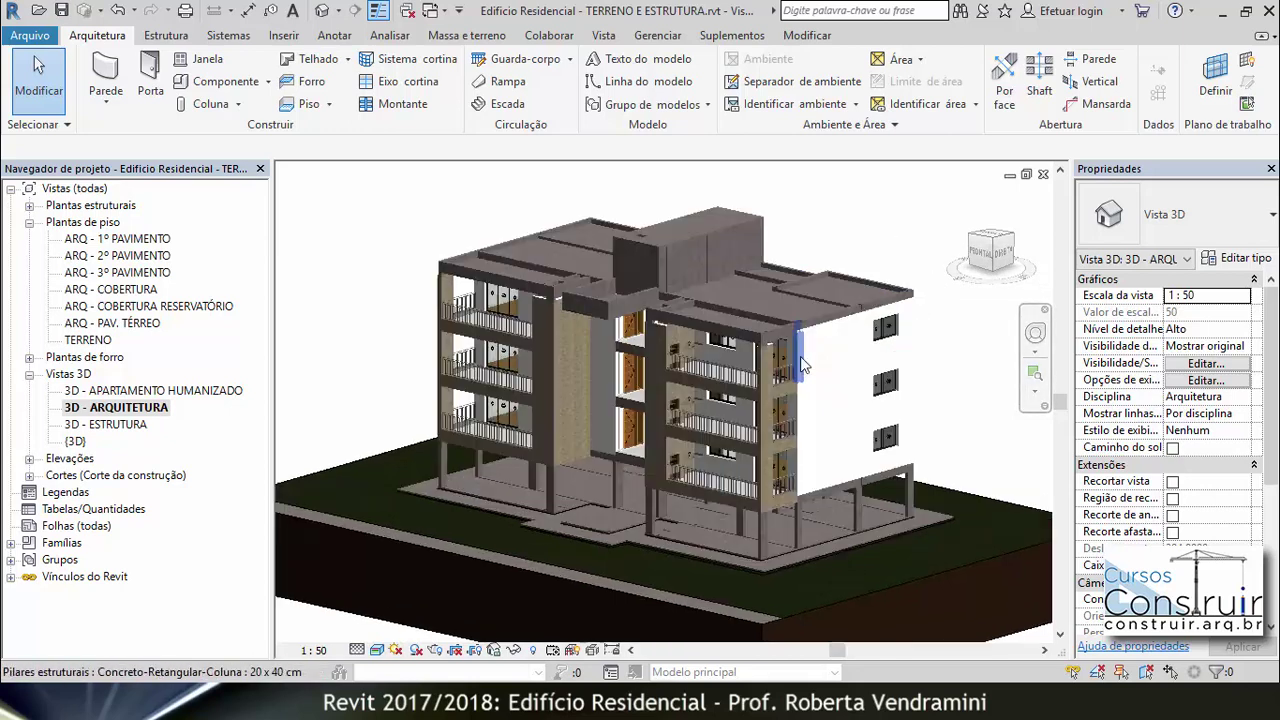
scroll(803, 365, up, 2)
scroll(810, 368, up, 2)
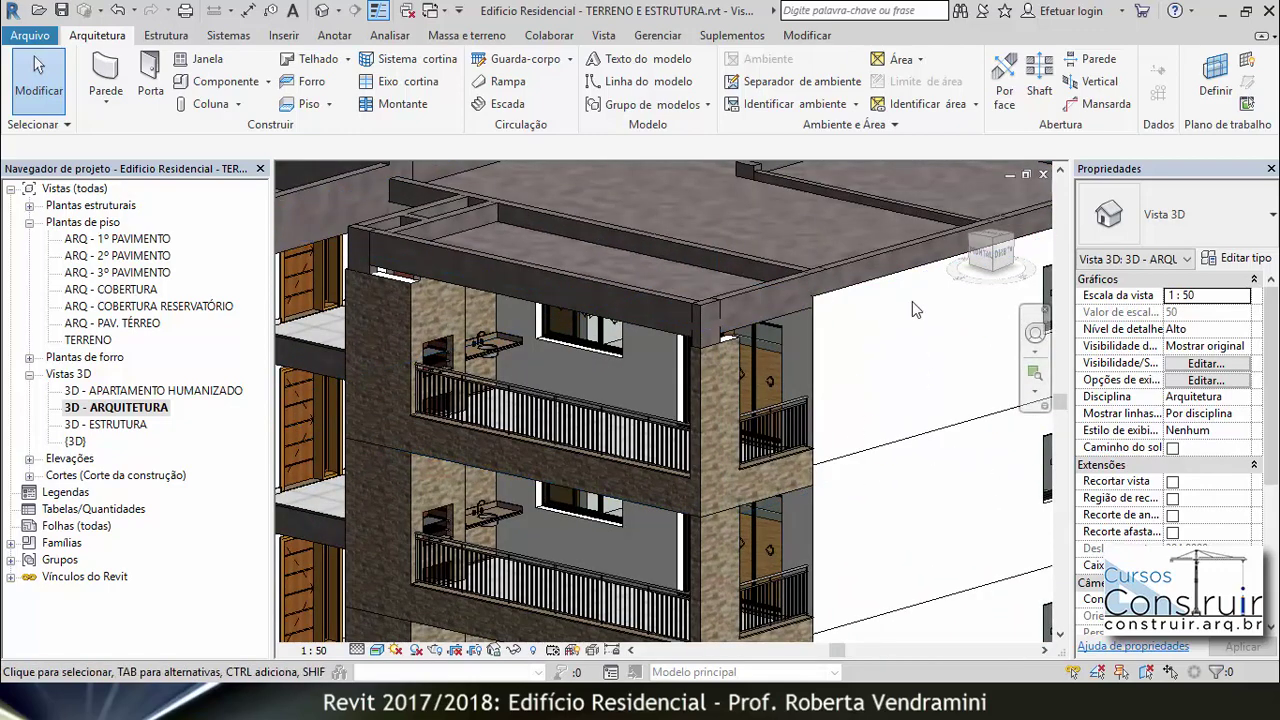
scroll(767, 307, down, 2)
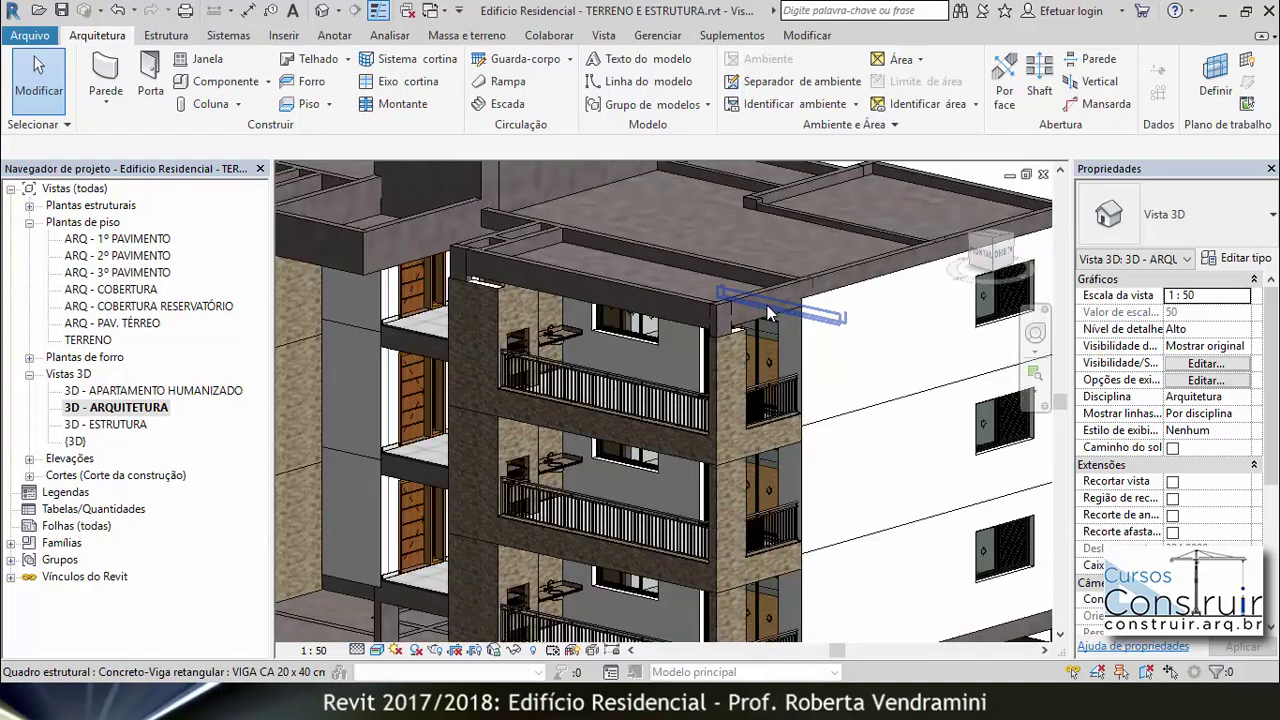
scroll(768, 312, down, 2)
scroll(767, 312, down, 2)
scroll(767, 312, down, 2)
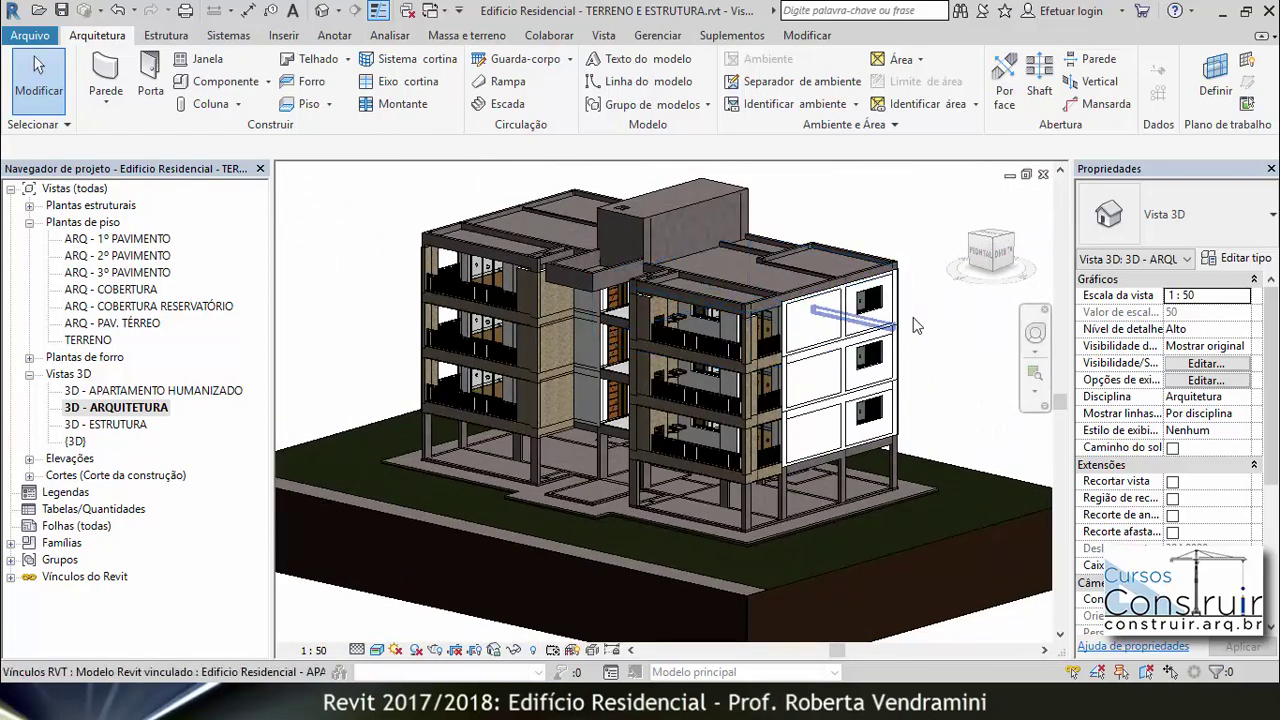
scroll(890, 270, up, 2)
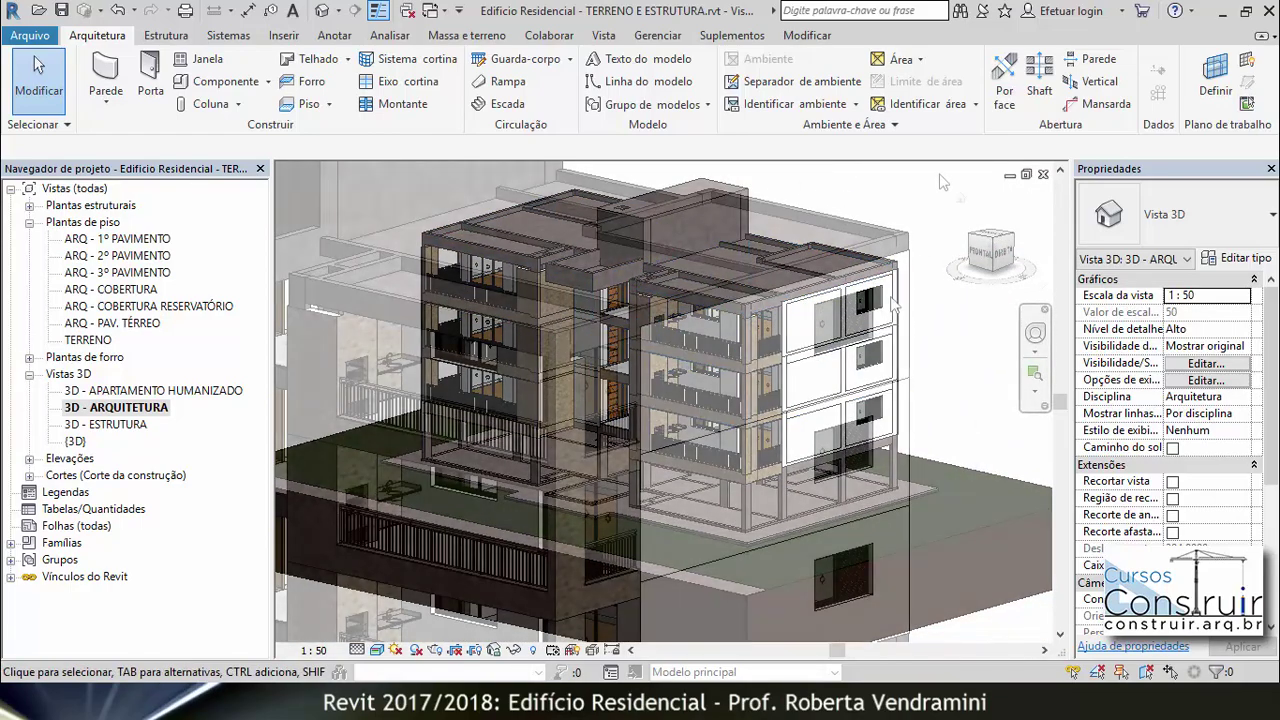
scroll(920, 240, up, 2)
scroll(939, 228, up, 1)
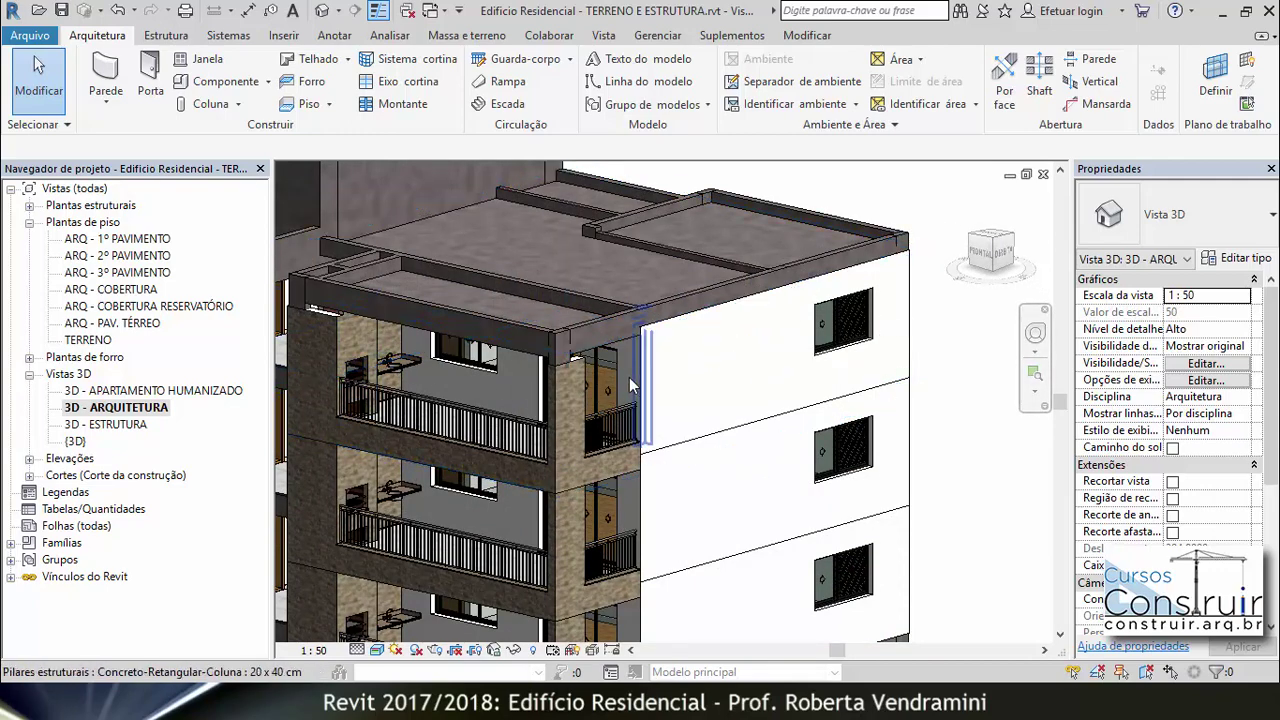
scroll(575, 368, up, 2)
scroll(575, 366, up, 2)
scroll(574, 365, up, 2)
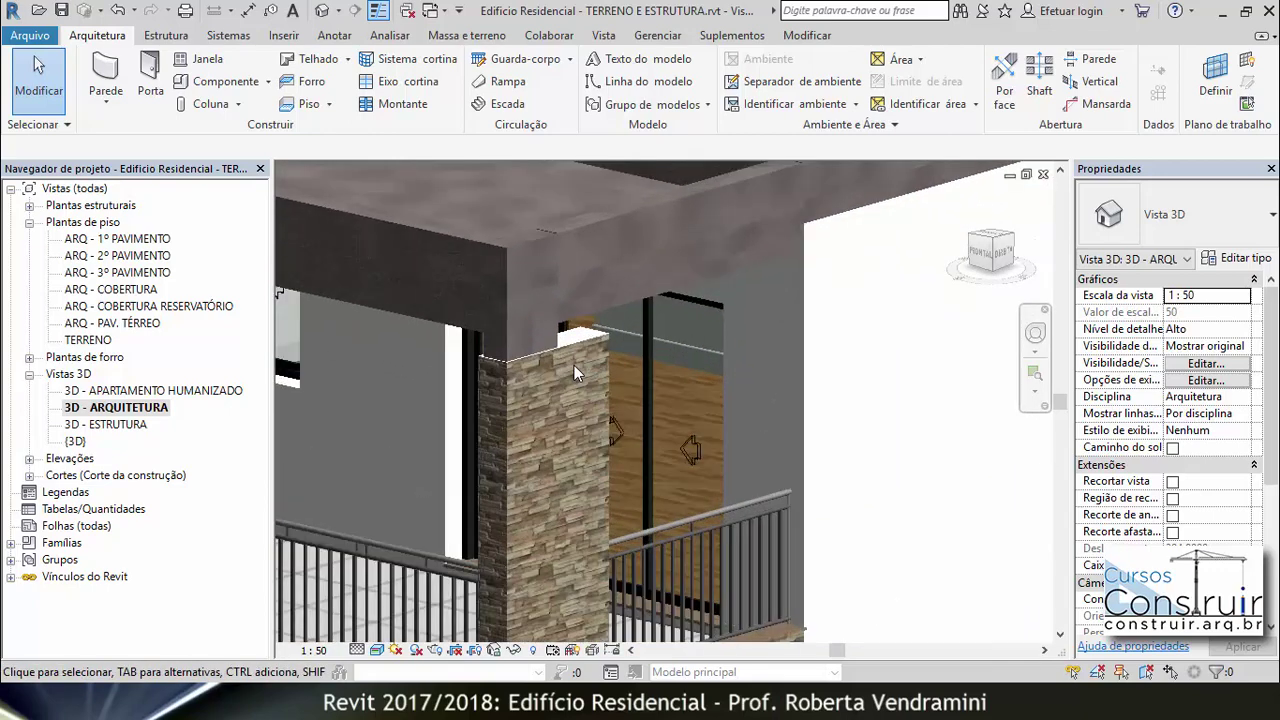
scroll(785, 305, down, 2)
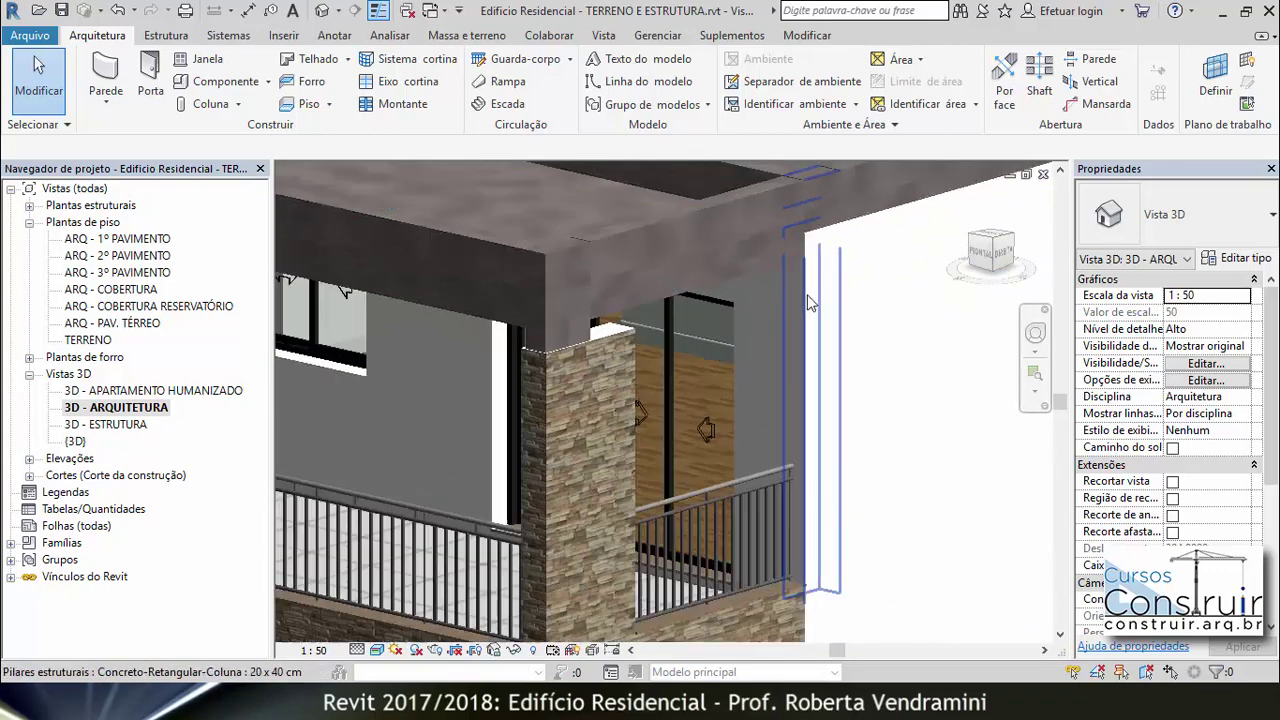
scroll(790, 312, down, 2)
scroll(796, 318, down, 2)
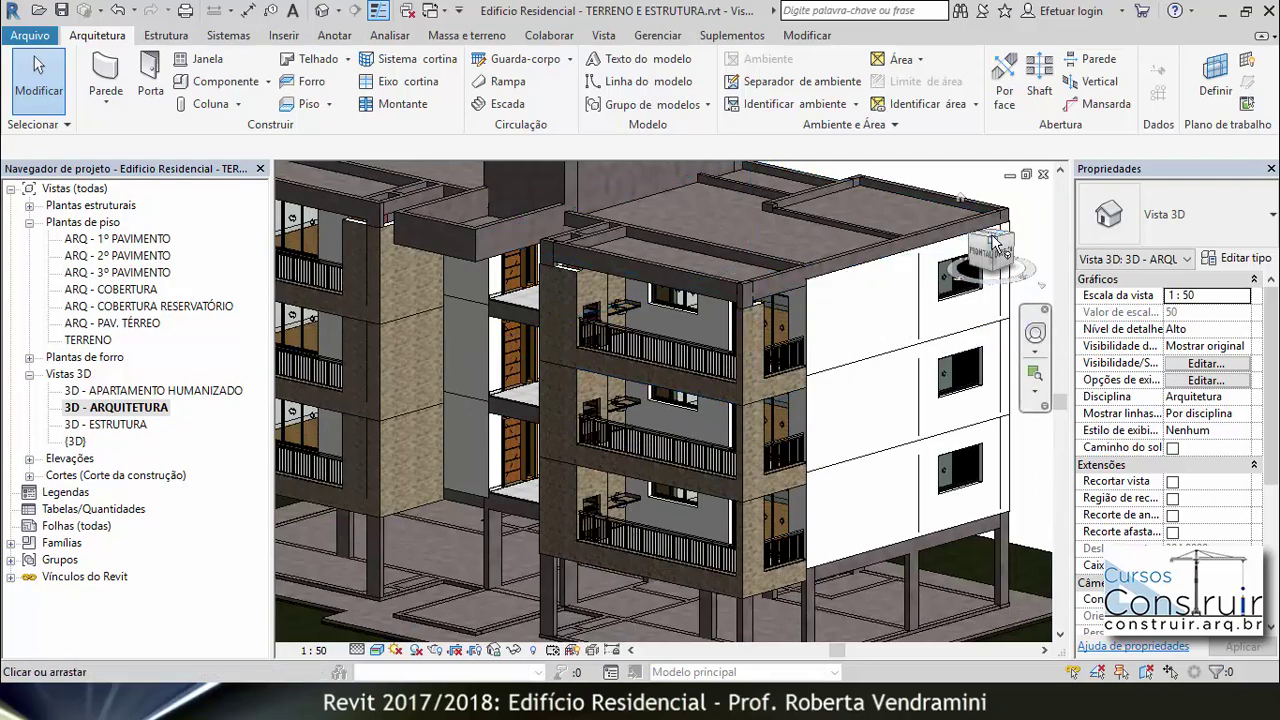
scroll(765, 316, up, 2)
scroll(765, 316, up, 2)
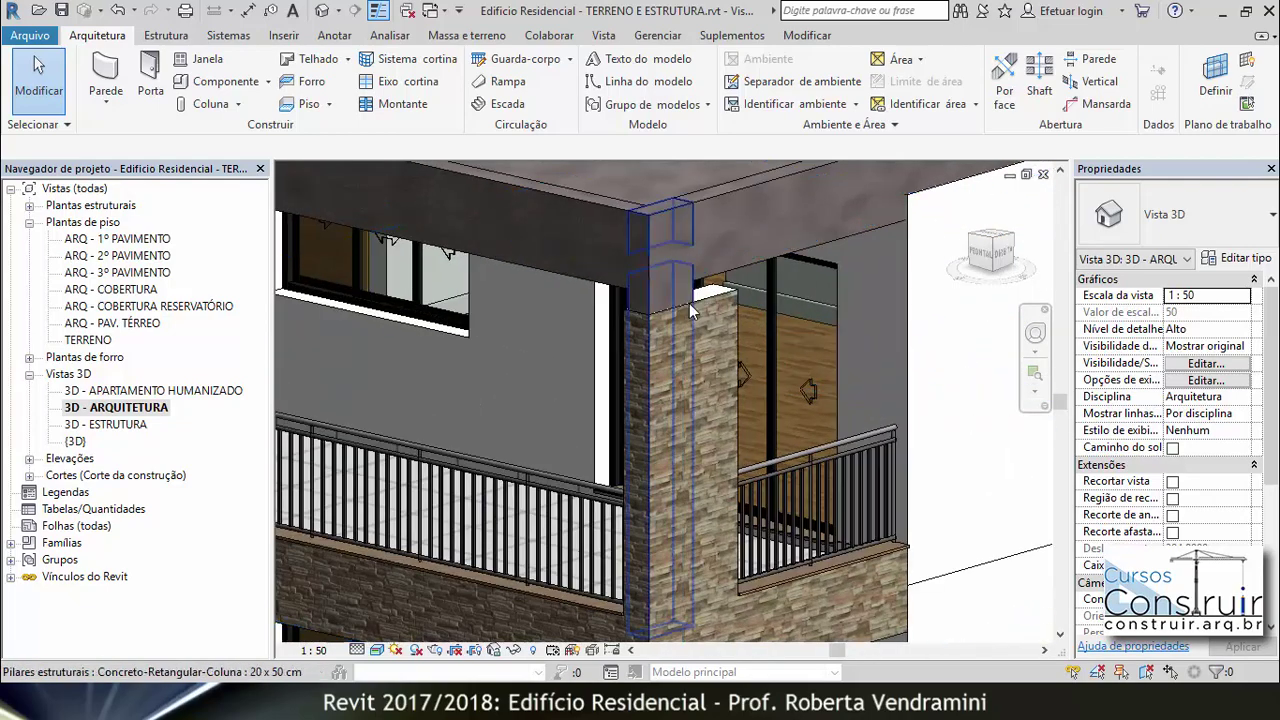
scroll(712, 292, up, 2)
scroll(690, 282, up, 2)
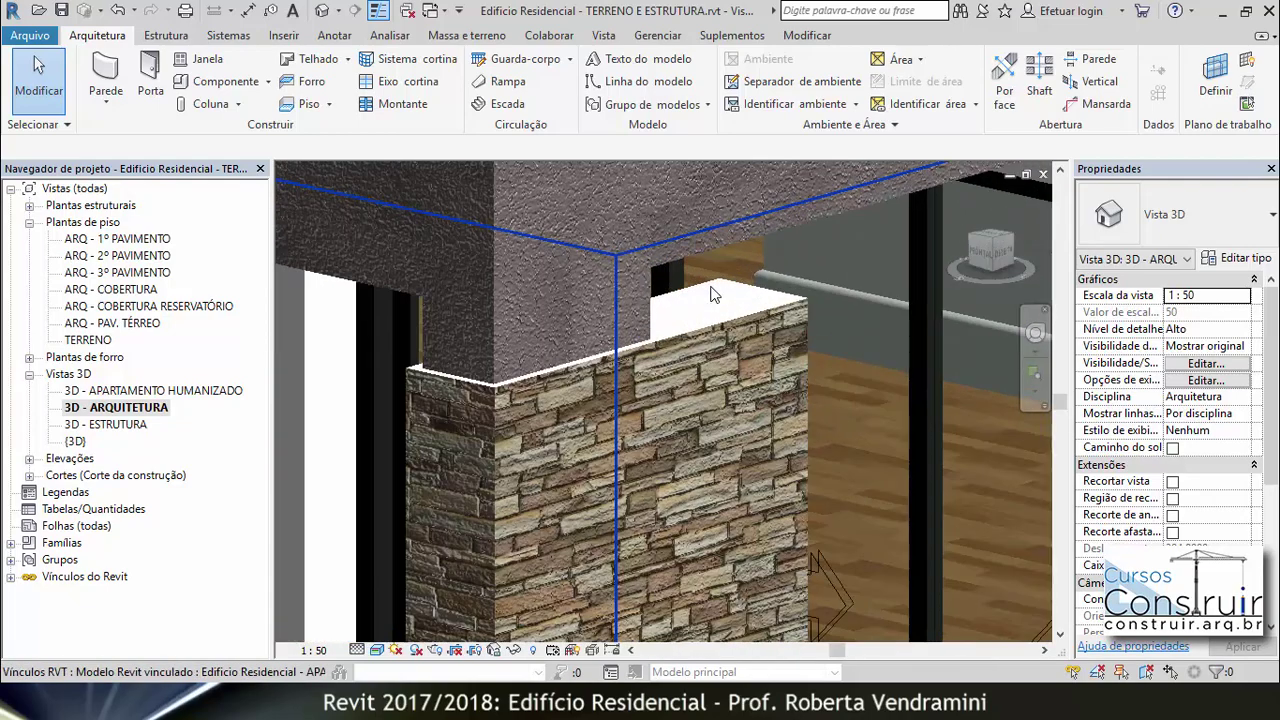
scroll(660, 272, up, 2)
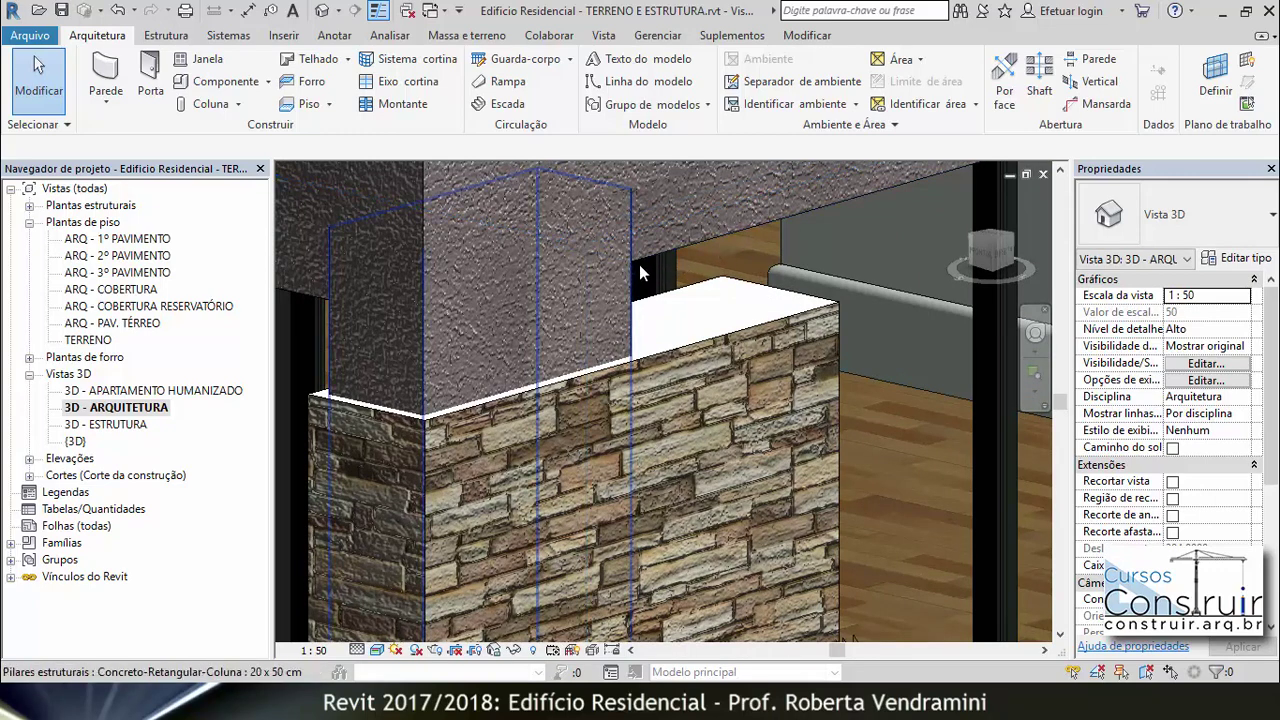
scroll(680, 280, down, 2)
scroll(678, 284, down, 2)
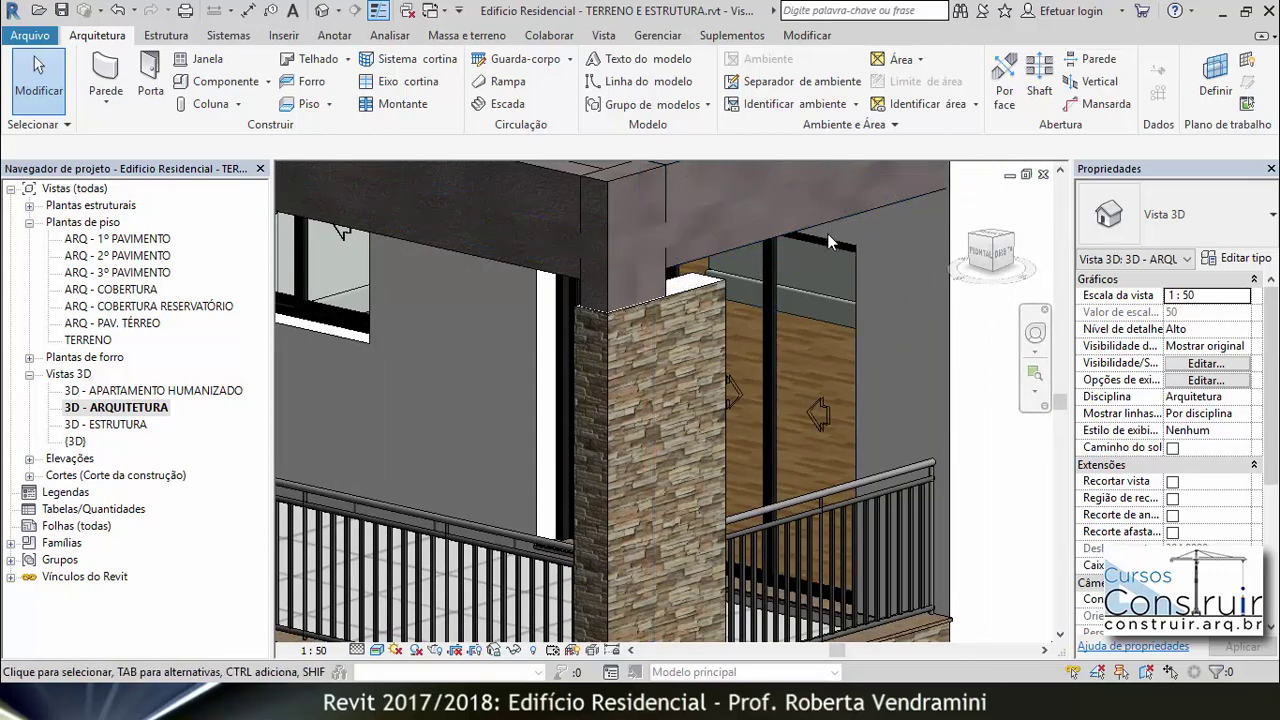
scroll(775, 276, up, 2)
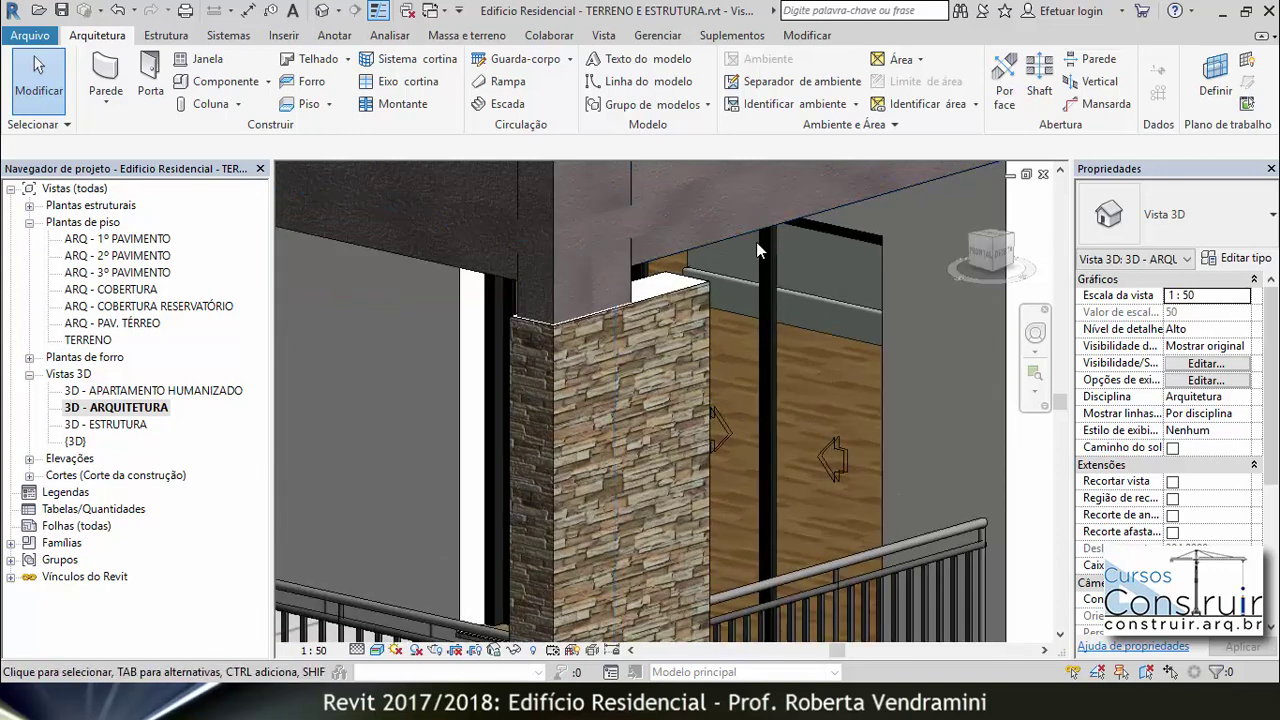
scroll(744, 338, down, 3)
scroll(744, 337, down, 5)
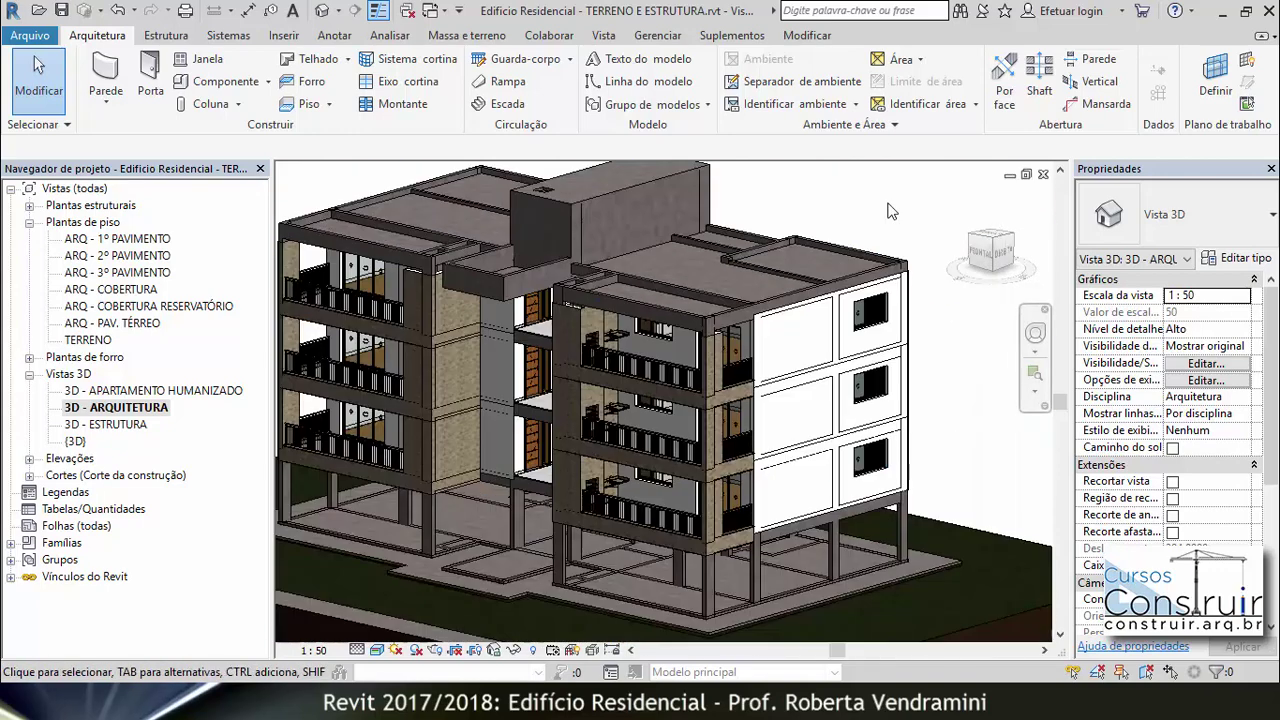
Open the FACHADA FRONTAL elevation and zoom to the top-right corner near COBERTURA.
click(29, 458)
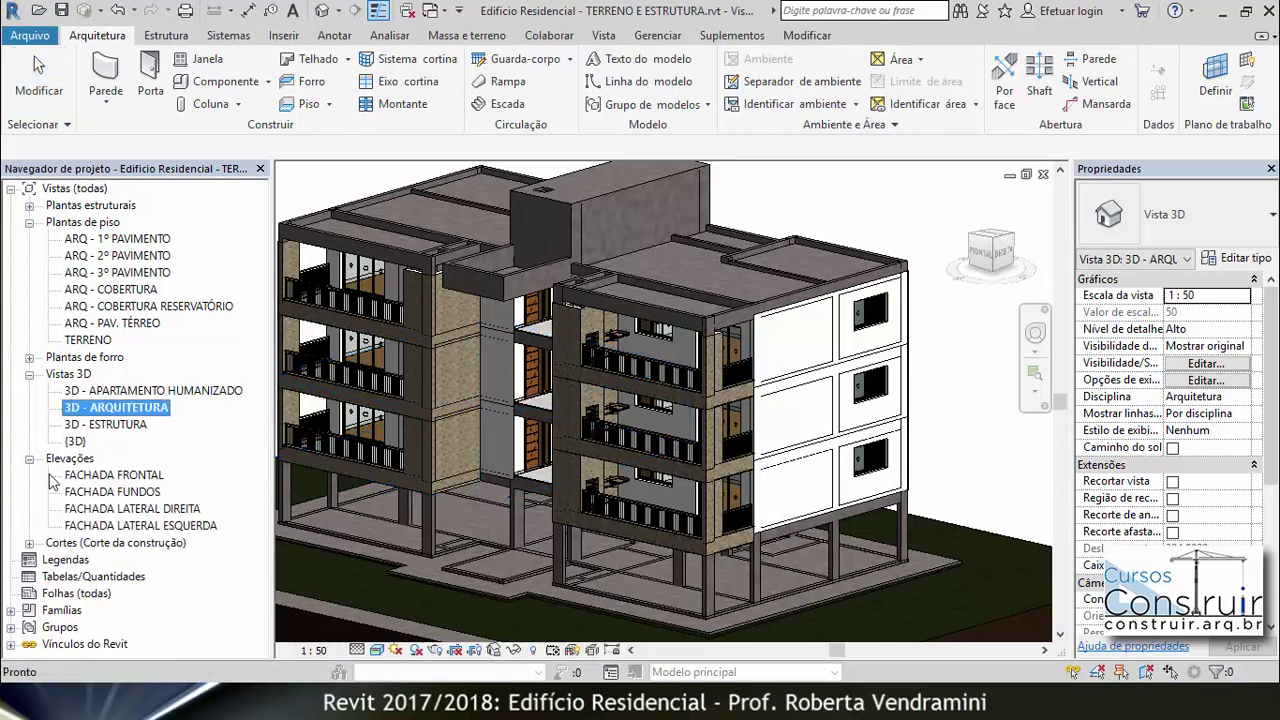
double_click(116, 475)
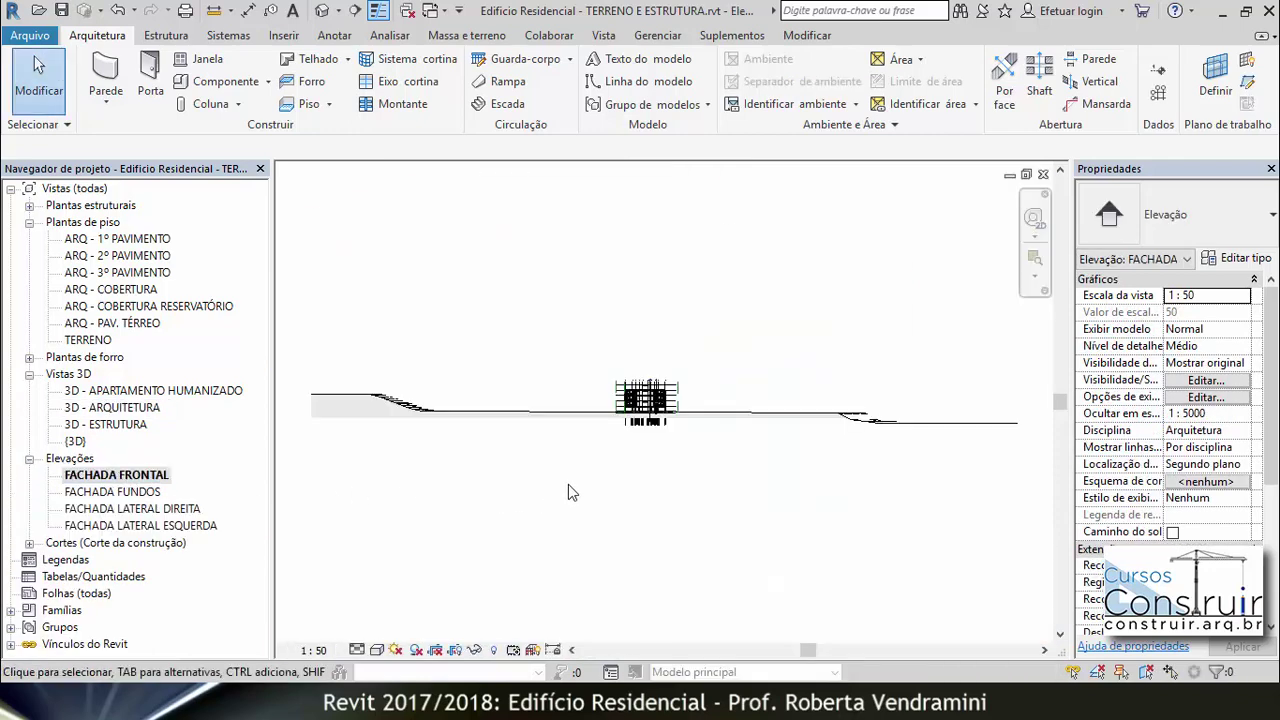
scroll(663, 402, up, 1)
scroll(665, 398, up, 2)
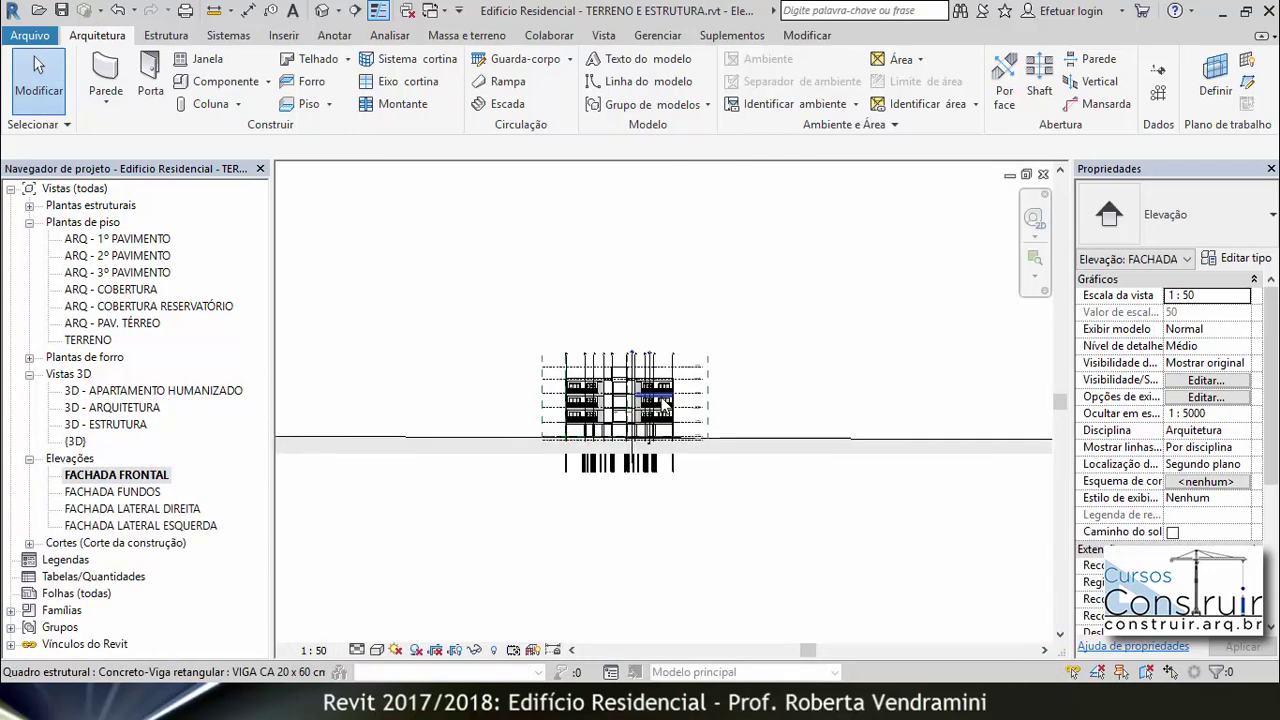
scroll(668, 392, up, 2)
scroll(675, 380, up, 3)
scroll(677, 372, up, 2)
scroll(680, 352, up, 2)
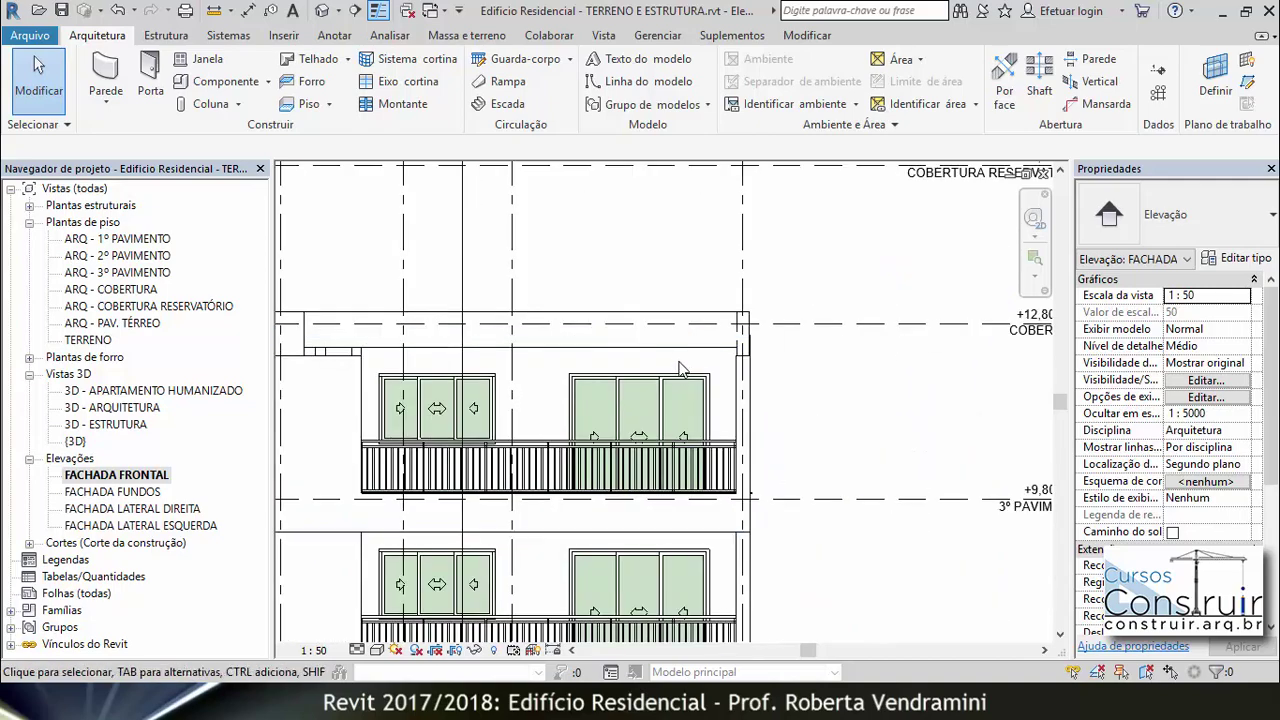
scroll(680, 348, down, 2)
scroll(690, 340, down, 2)
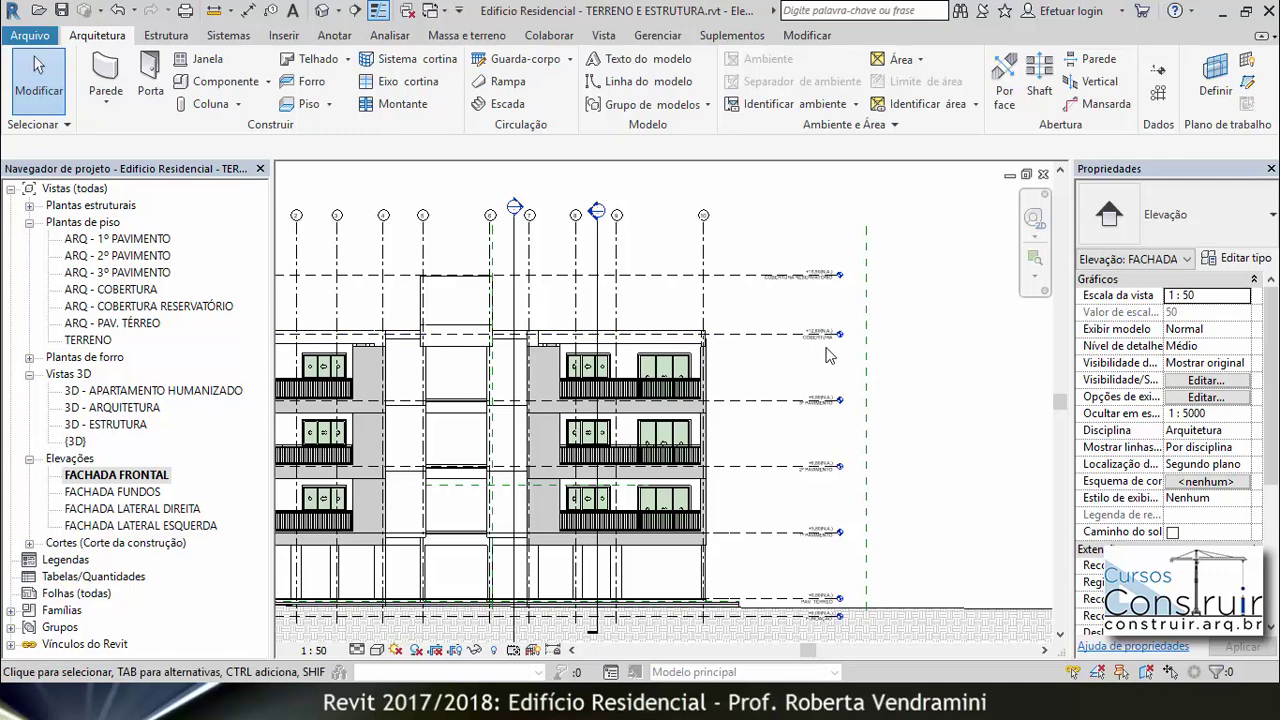
scroll(828, 348, up, 2)
scroll(826, 354, up, 1)
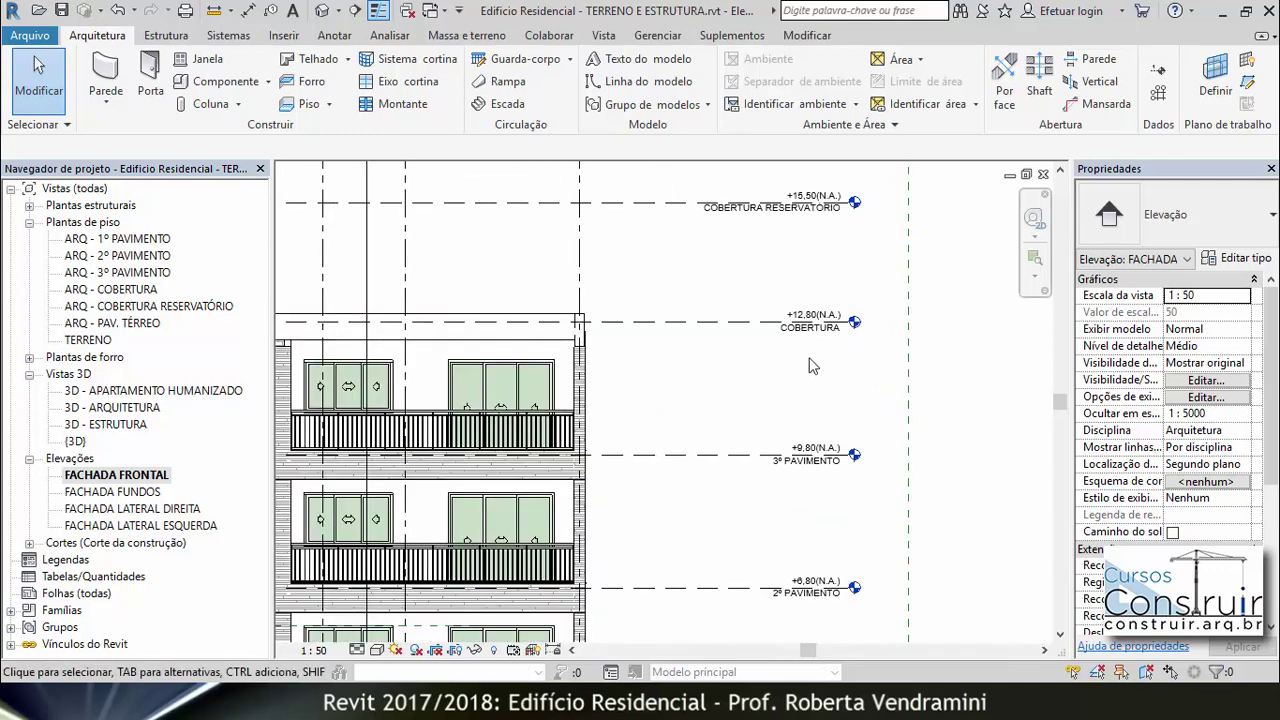
scroll(889, 320, up, 3)
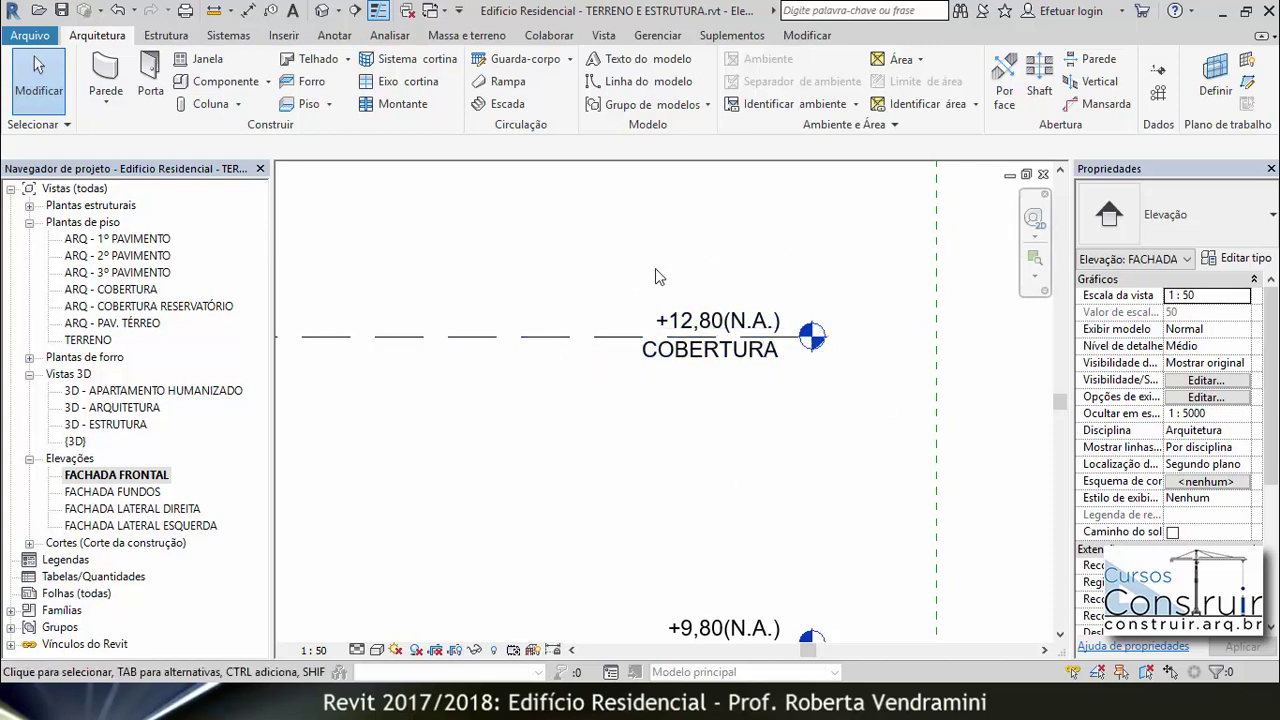
scroll(727, 285, down, 1)
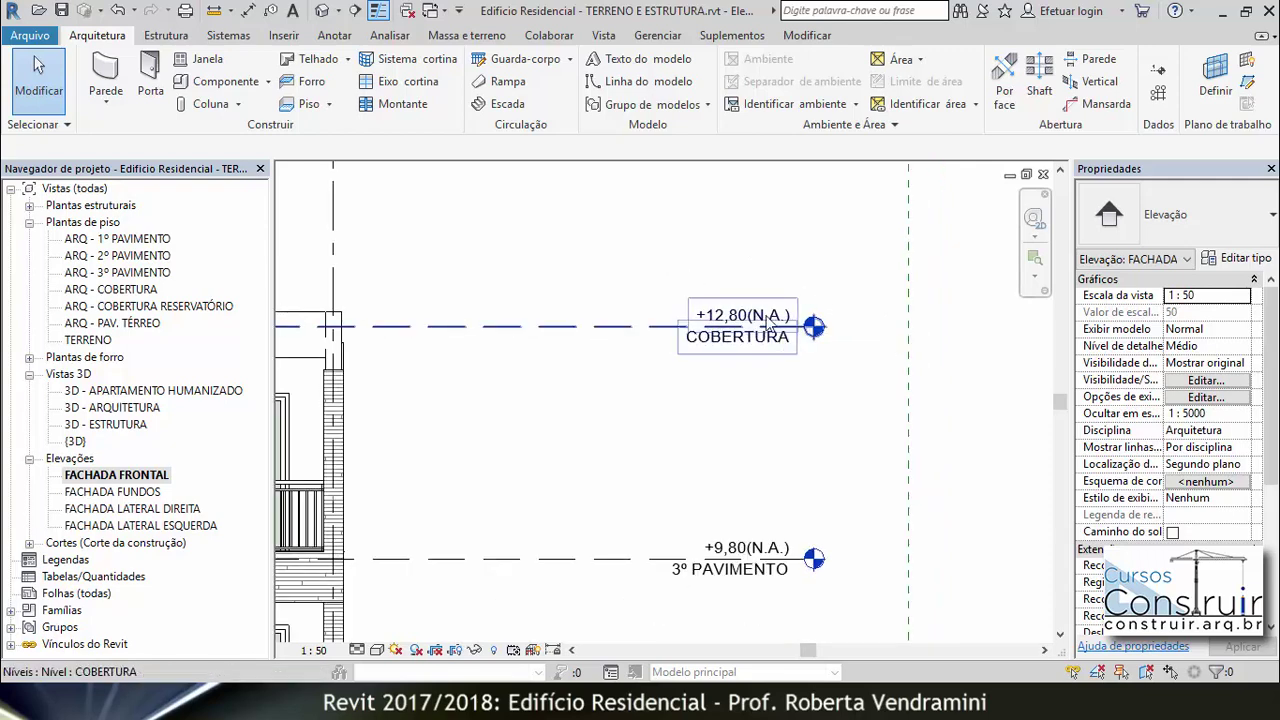
scroll(852, 343, down, 4)
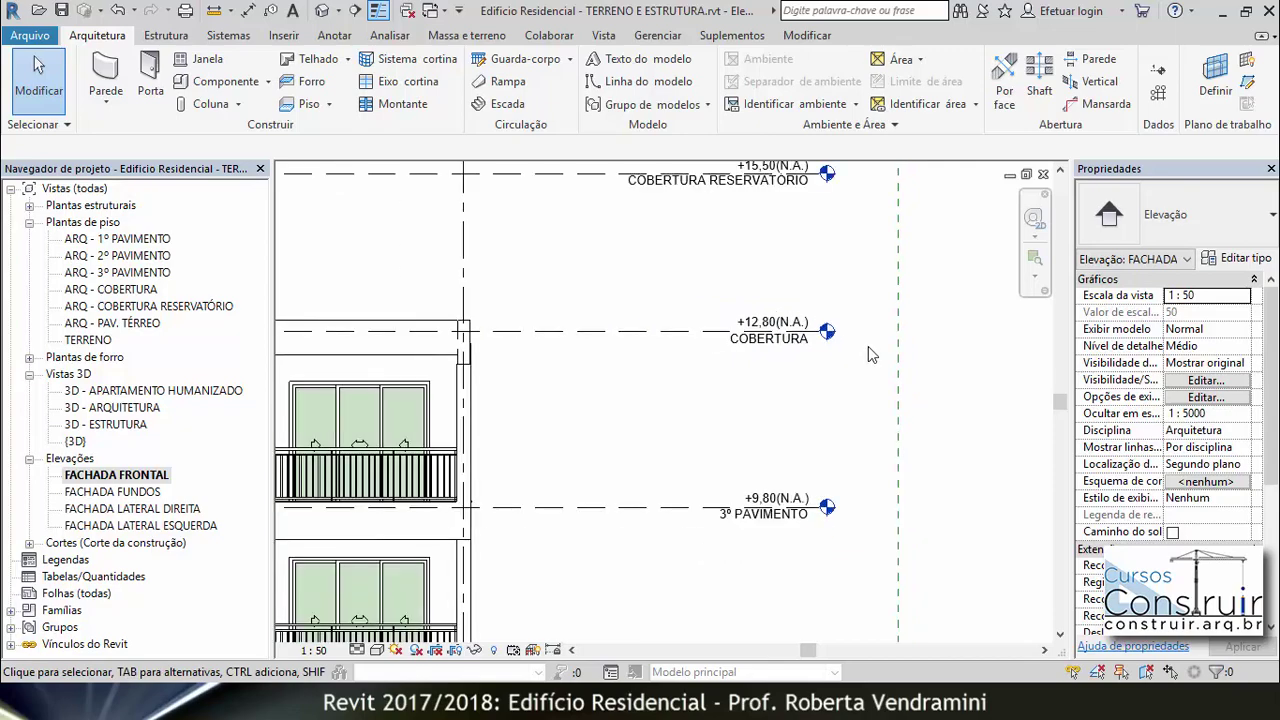
scroll(685, 357, up, 2)
scroll(685, 357, up, 2)
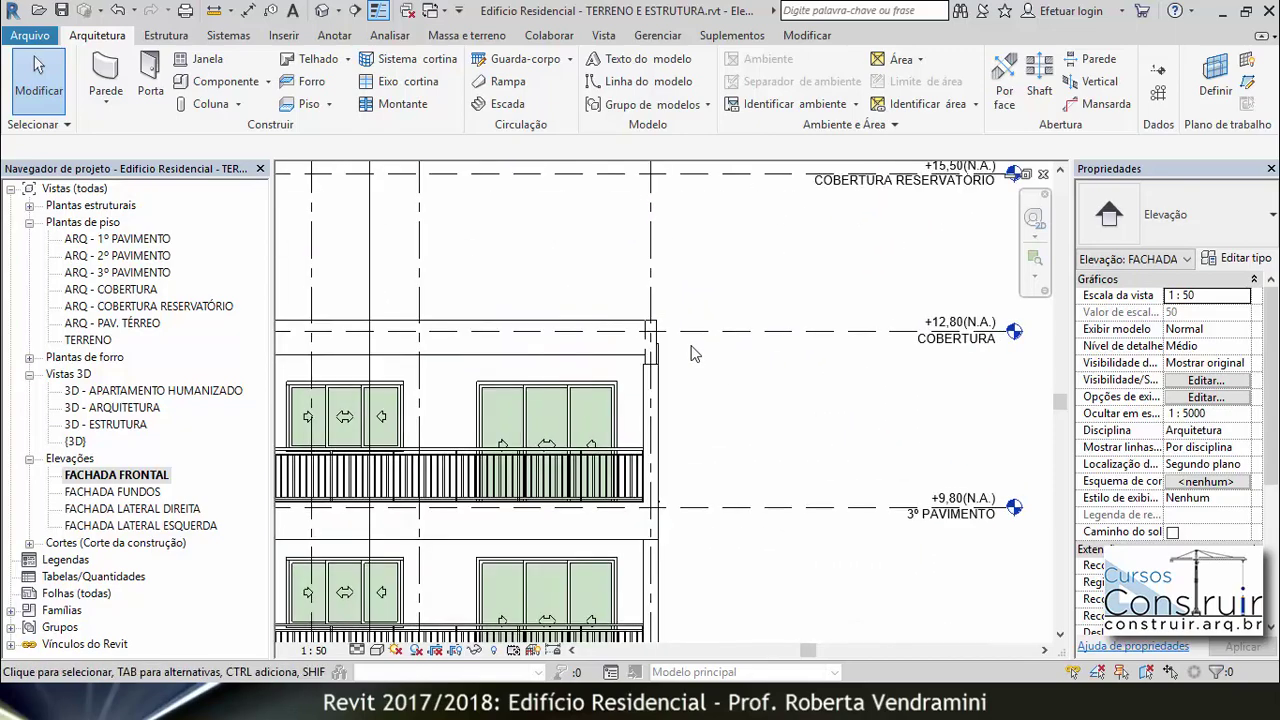
scroll(685, 357, up, 2)
scroll(685, 348, up, 1)
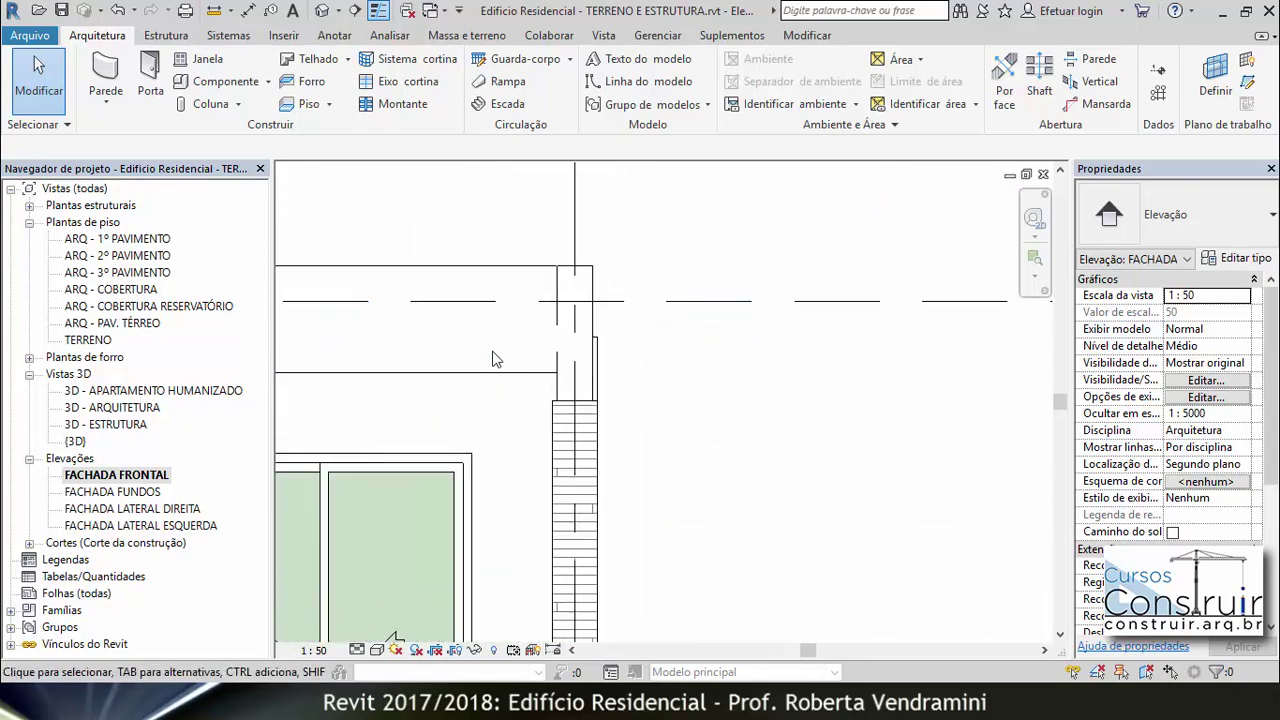
Place an aligned 40 dimension from the COBERTURA level line down to the beam.
click(250, 11)
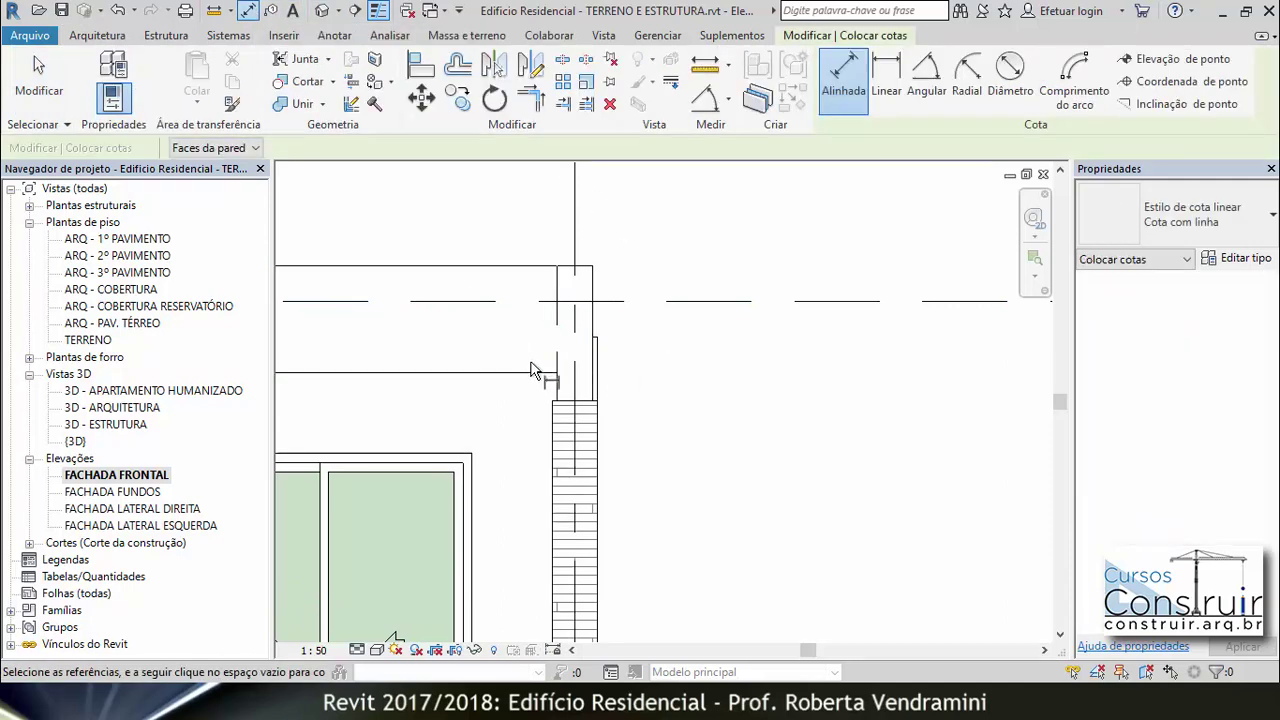
click(545, 308)
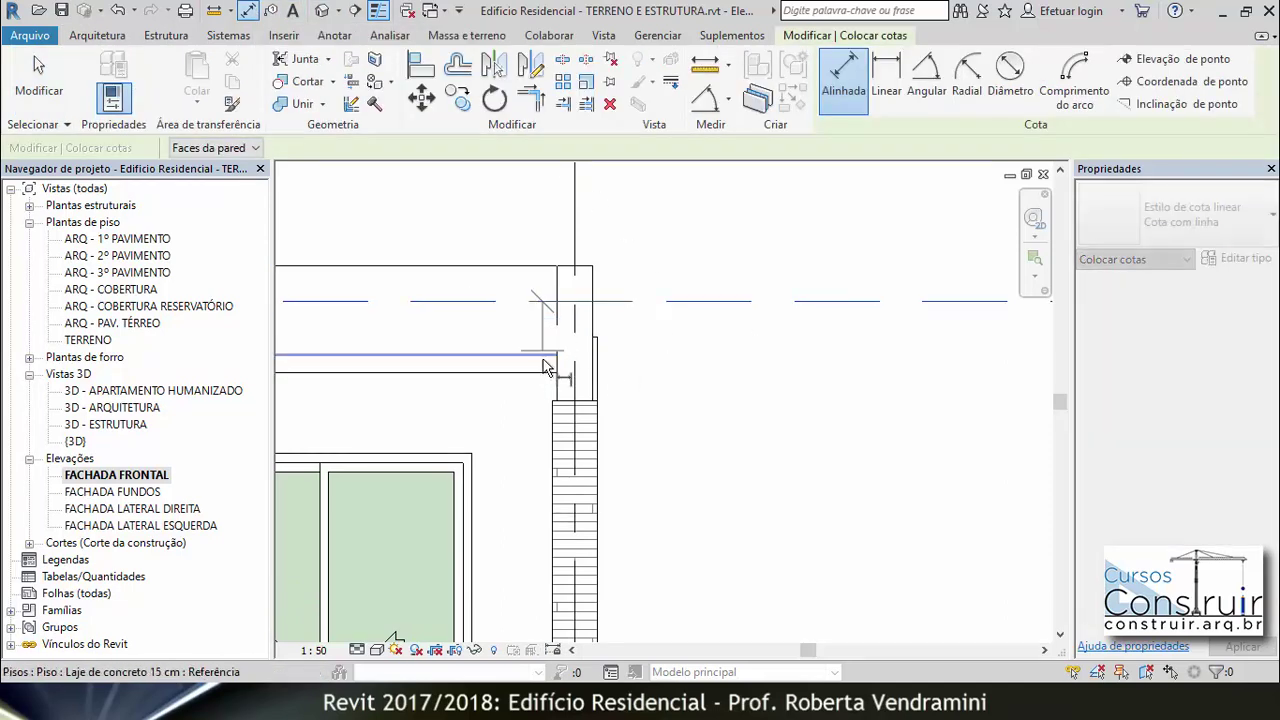
click(545, 375)
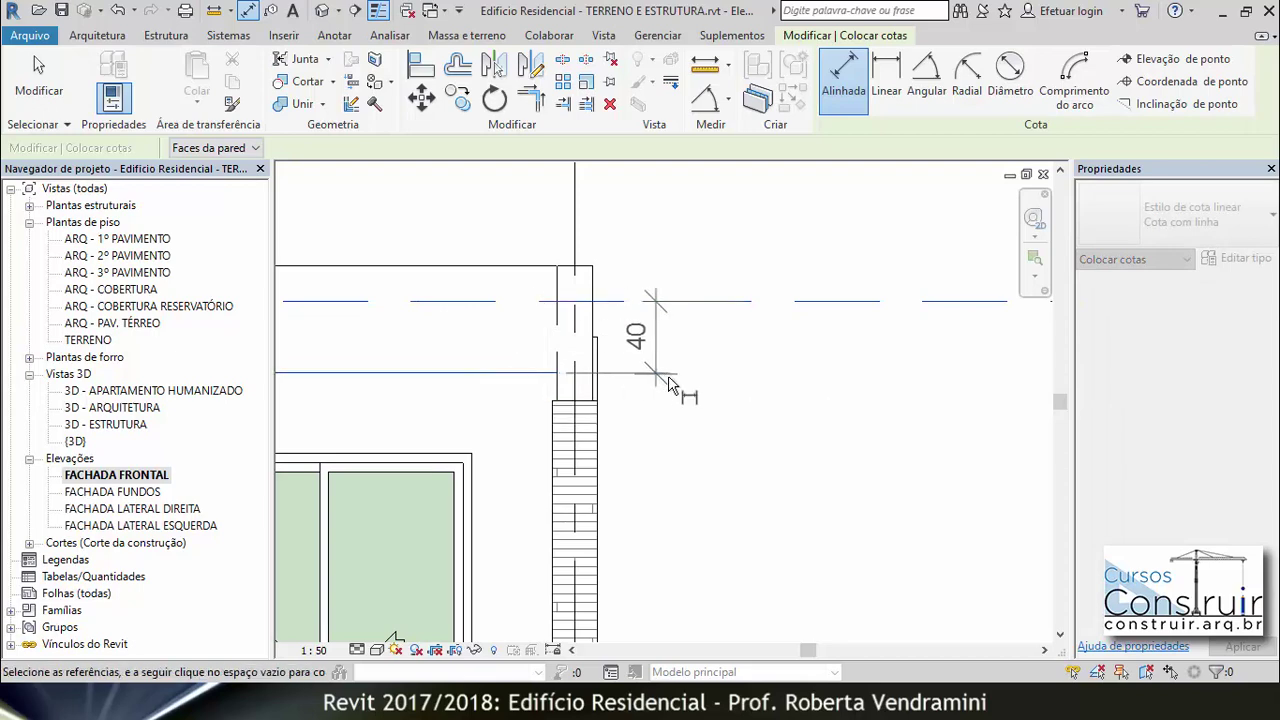
click(713, 382)
key(Escape)
key(Escape)
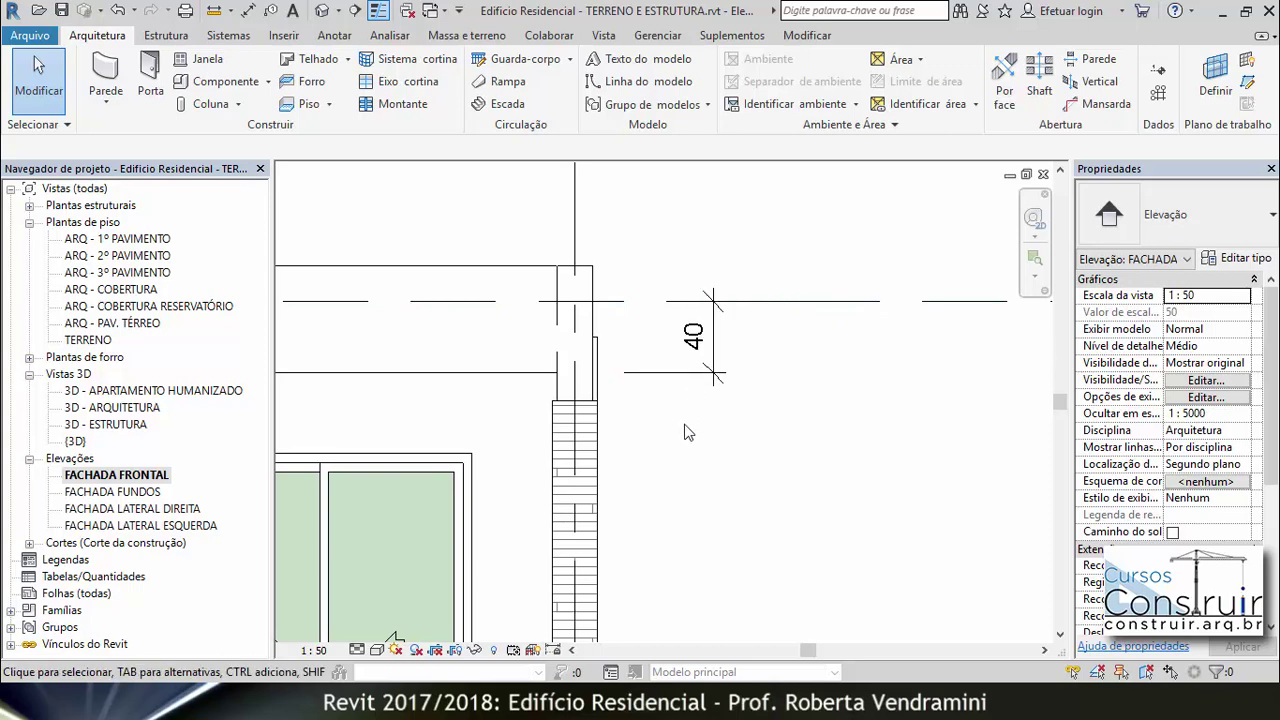
scroll(539, 388, up, 2)
scroll(539, 388, up, 2)
scroll(539, 381, up, 1)
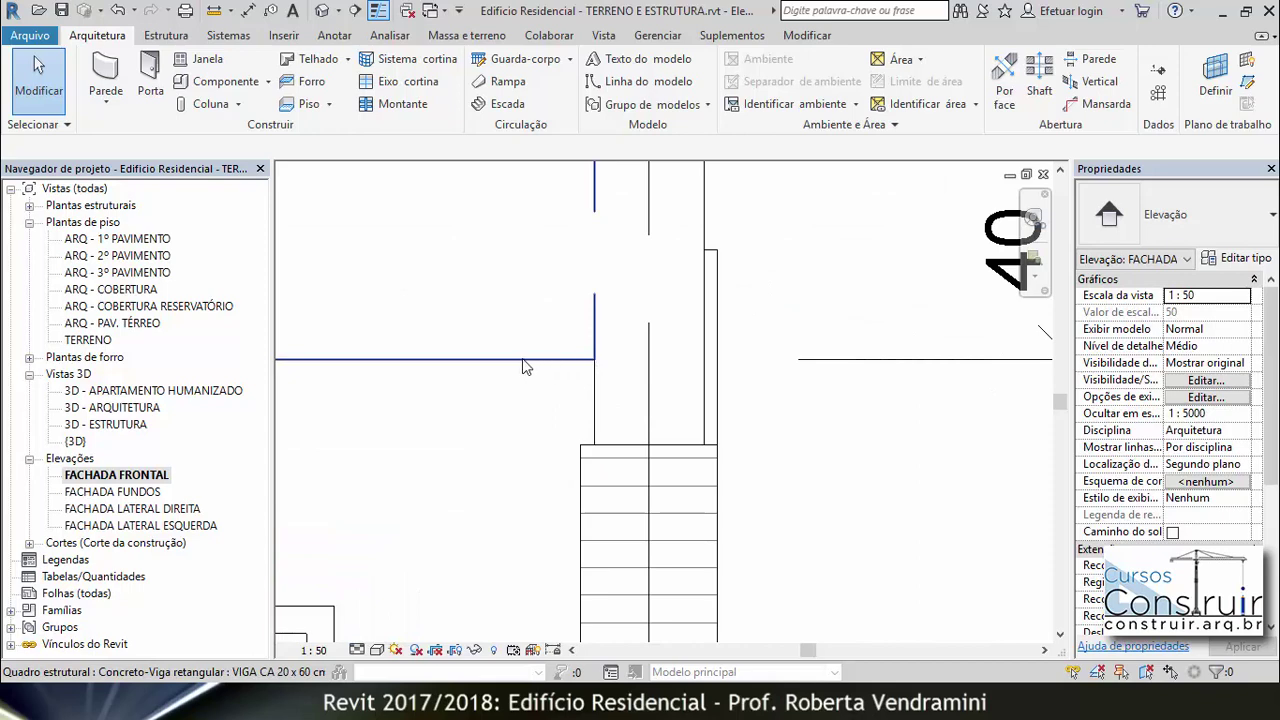
scroll(514, 368, down, 2)
scroll(495, 385, down, 2)
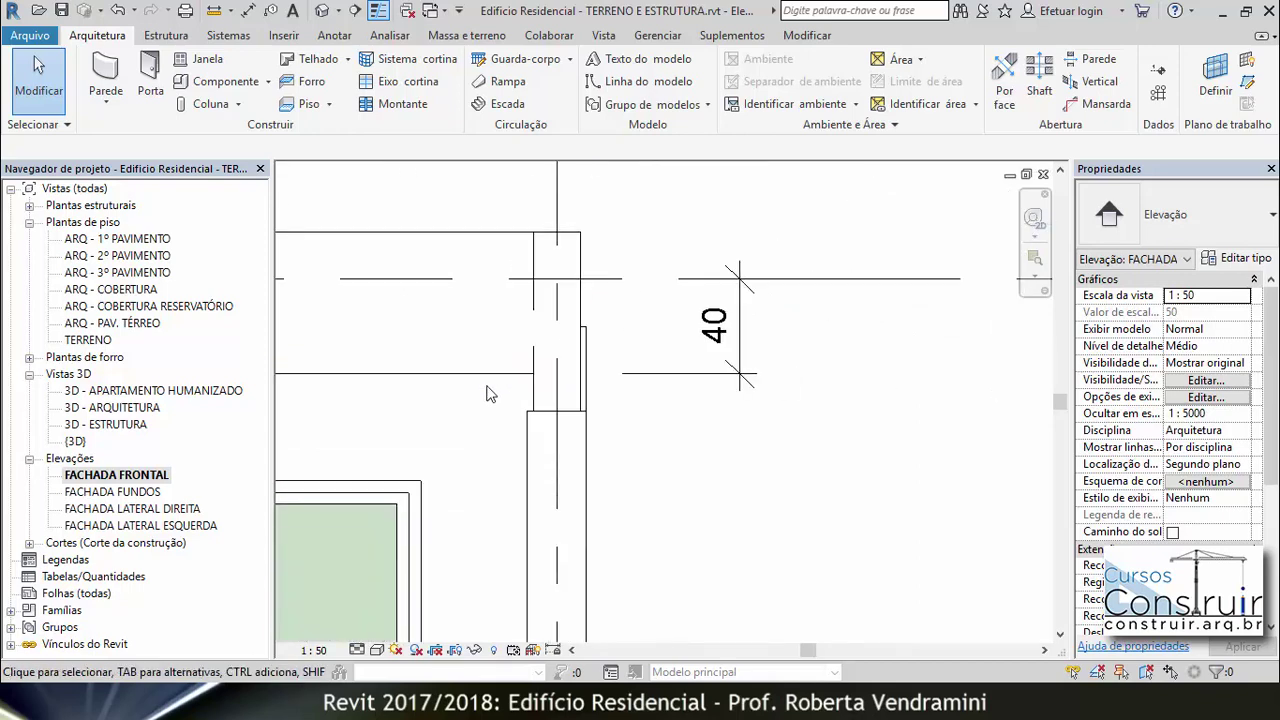
scroll(490, 398, up, 1)
scroll(500, 430, up, 1)
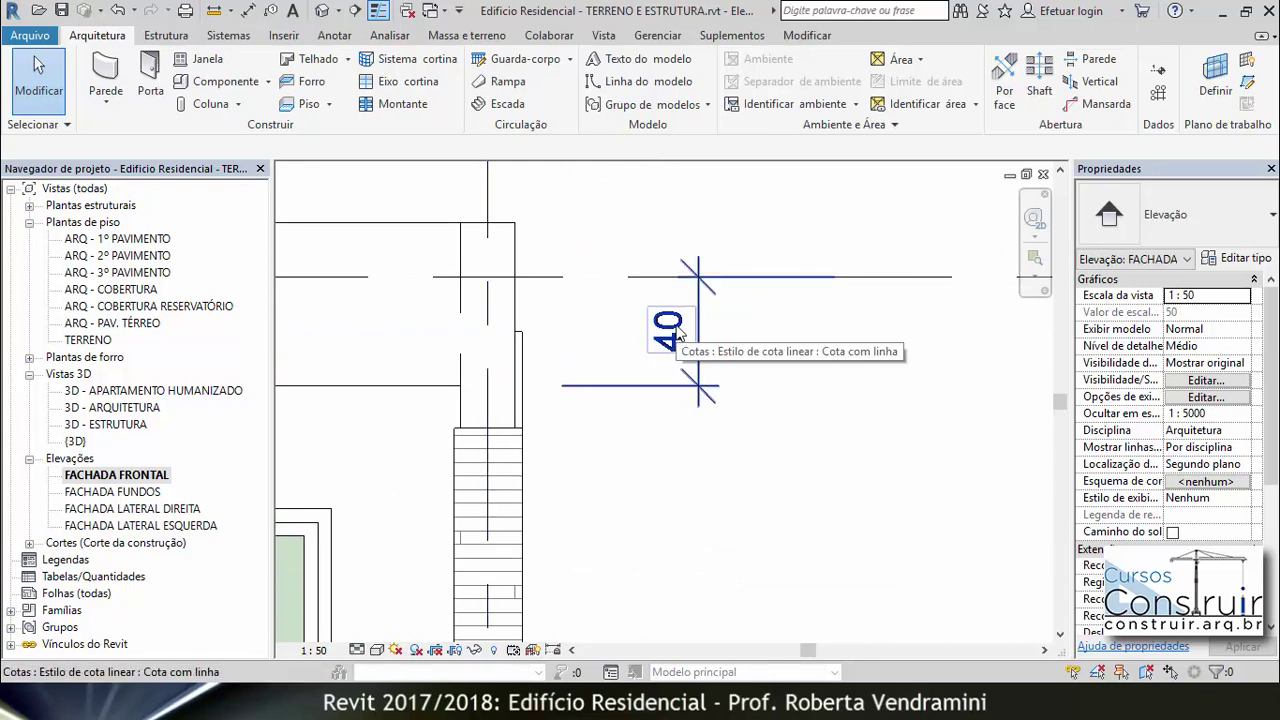
scroll(855, 368, down, 3)
scroll(855, 368, down, 3)
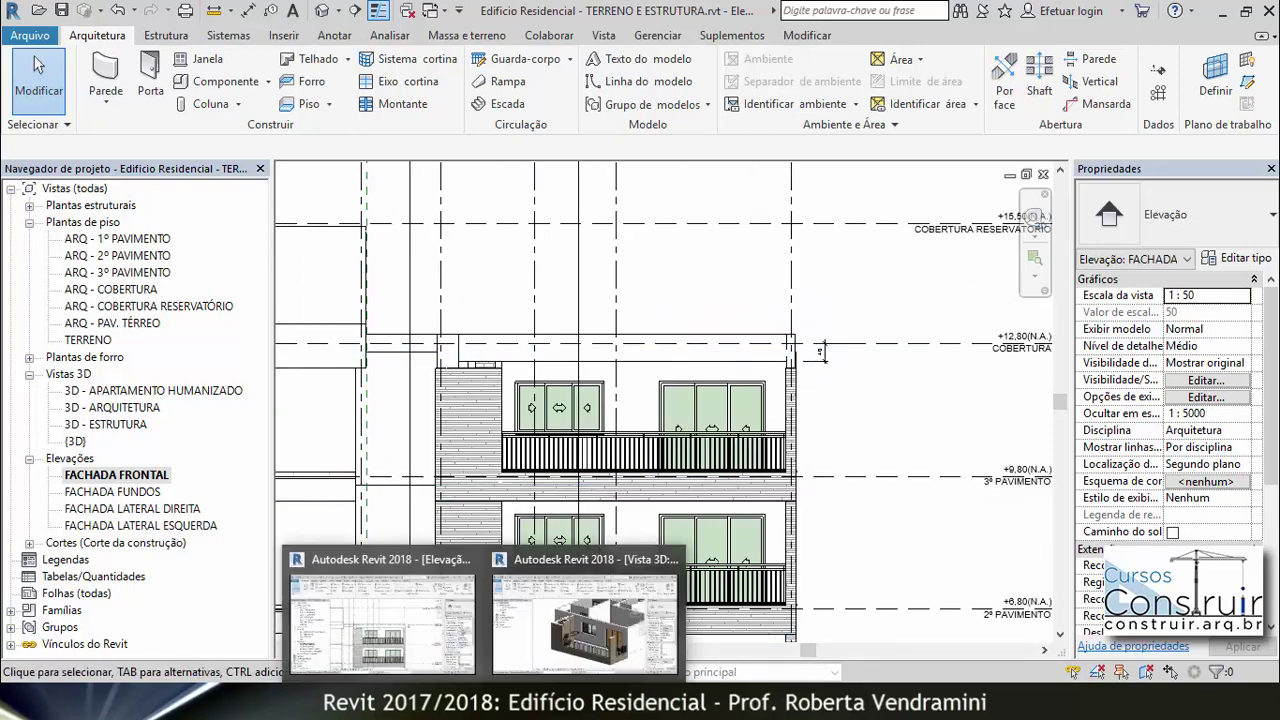
Show the APARTAMENTO.rvt 3D view and zoom in on the balcony corner walls.
click(548, 640)
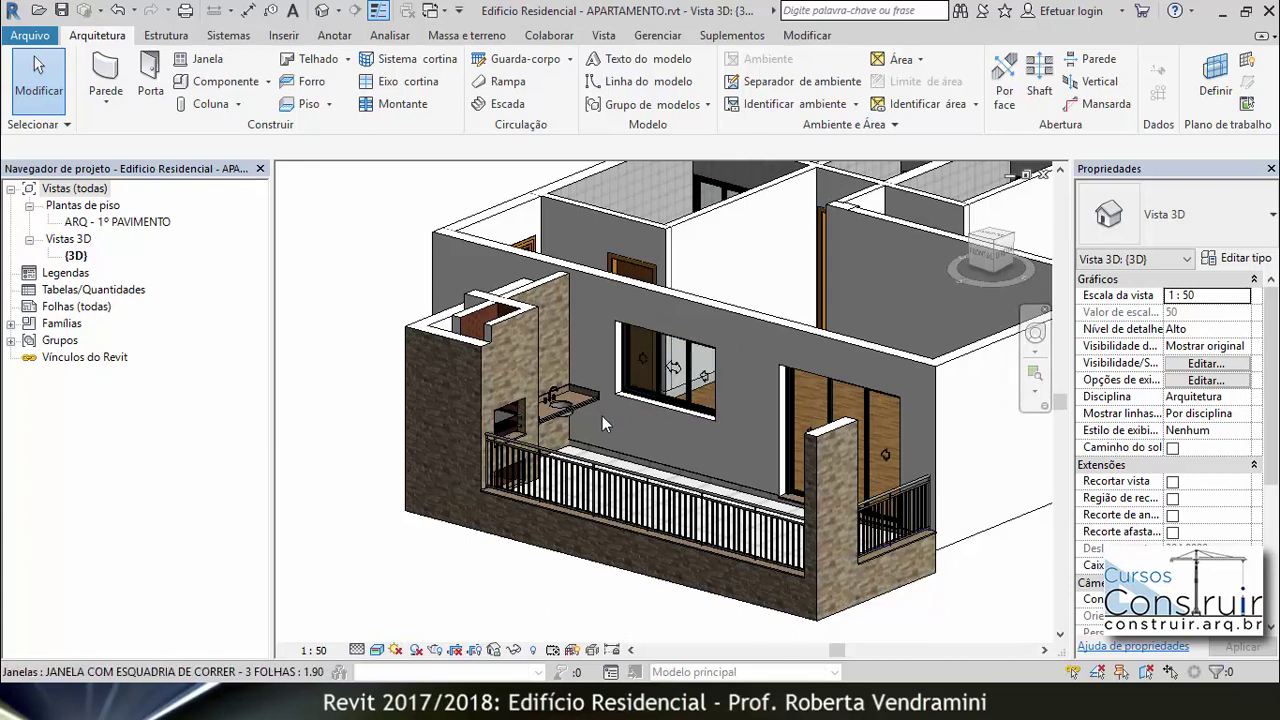
scroll(790, 500, up, 2)
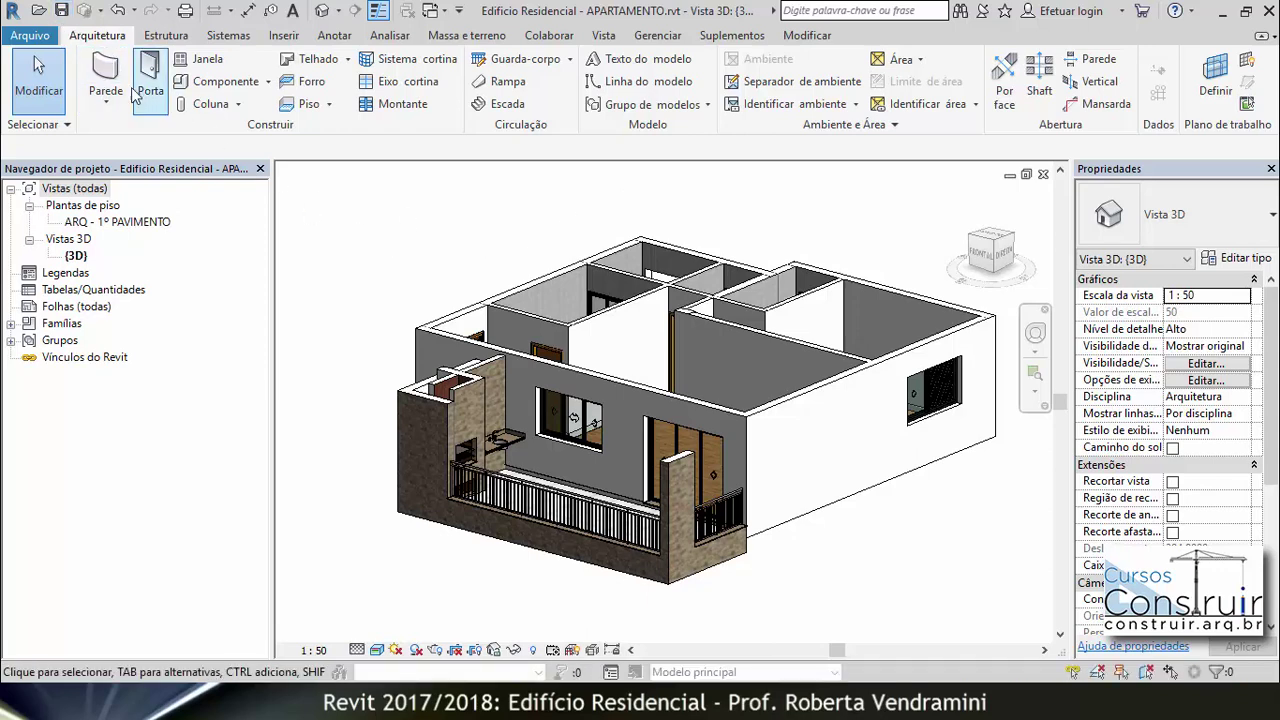
Save the project as a new file, 'Edificio Residencial - TERCEIRO PAV.rvt', in LINKS REVIT.
click(31, 42)
mouse_move(68, 262)
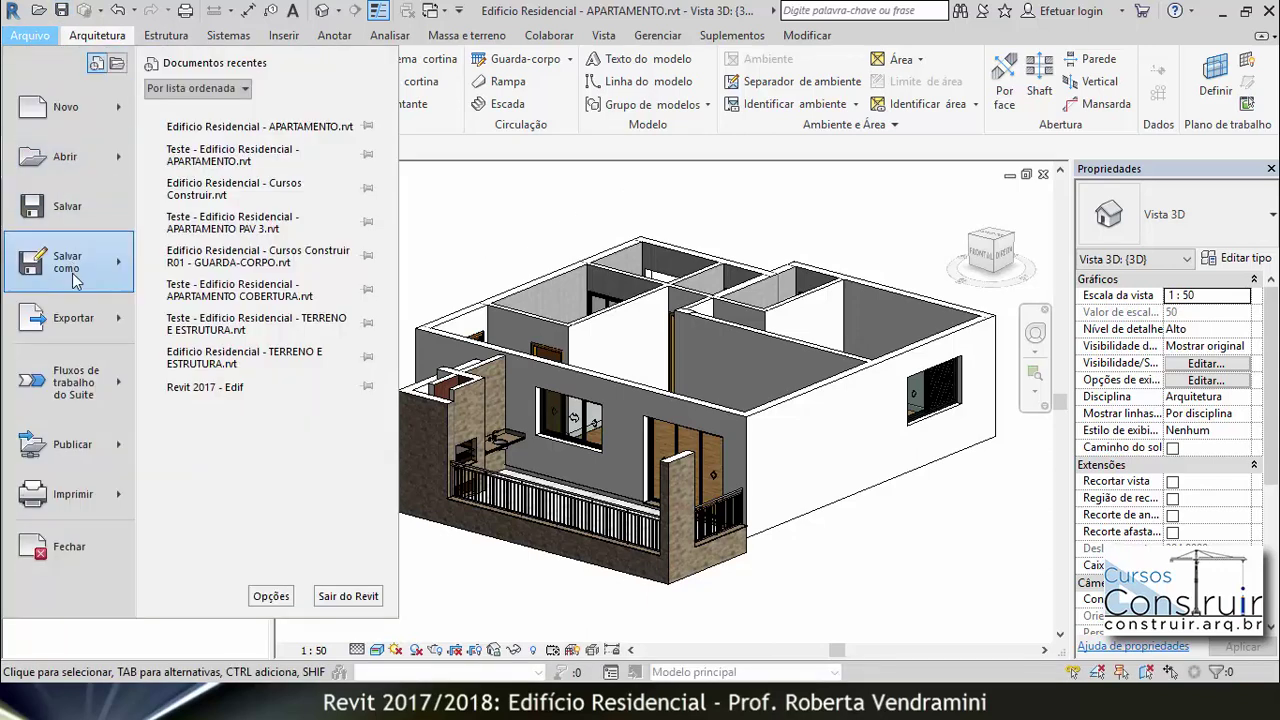
click(205, 140)
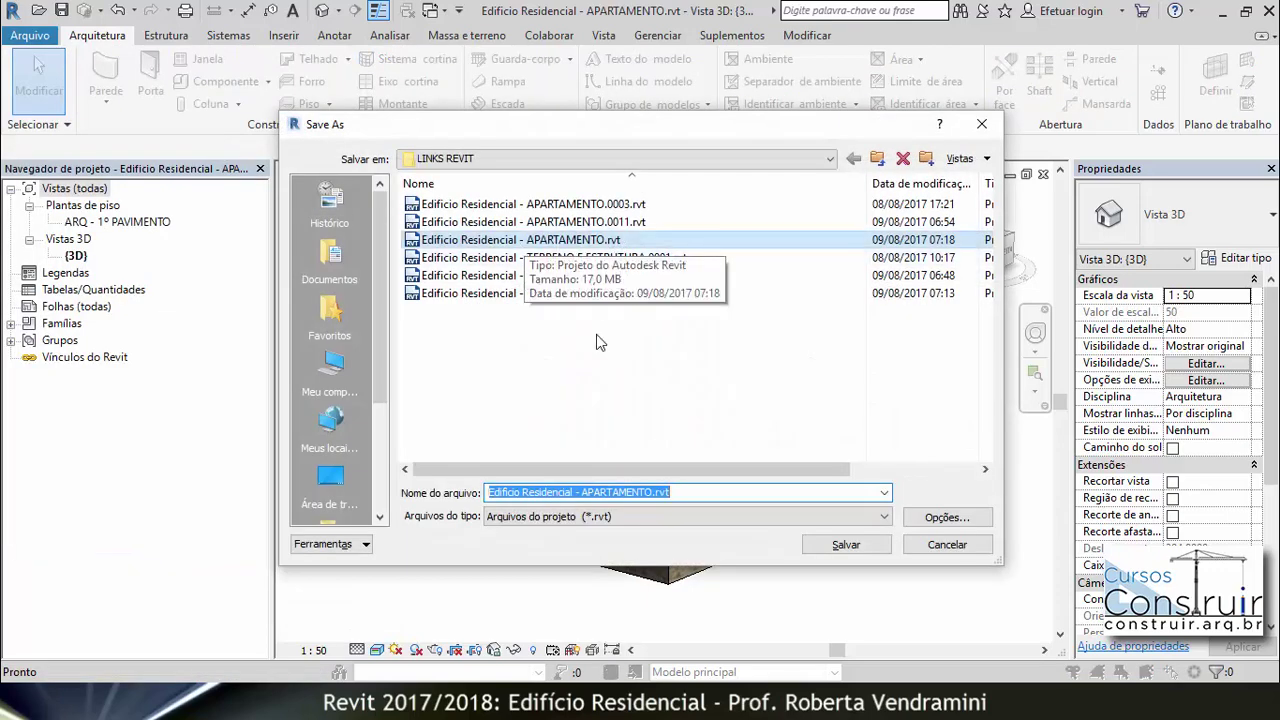
click(658, 493)
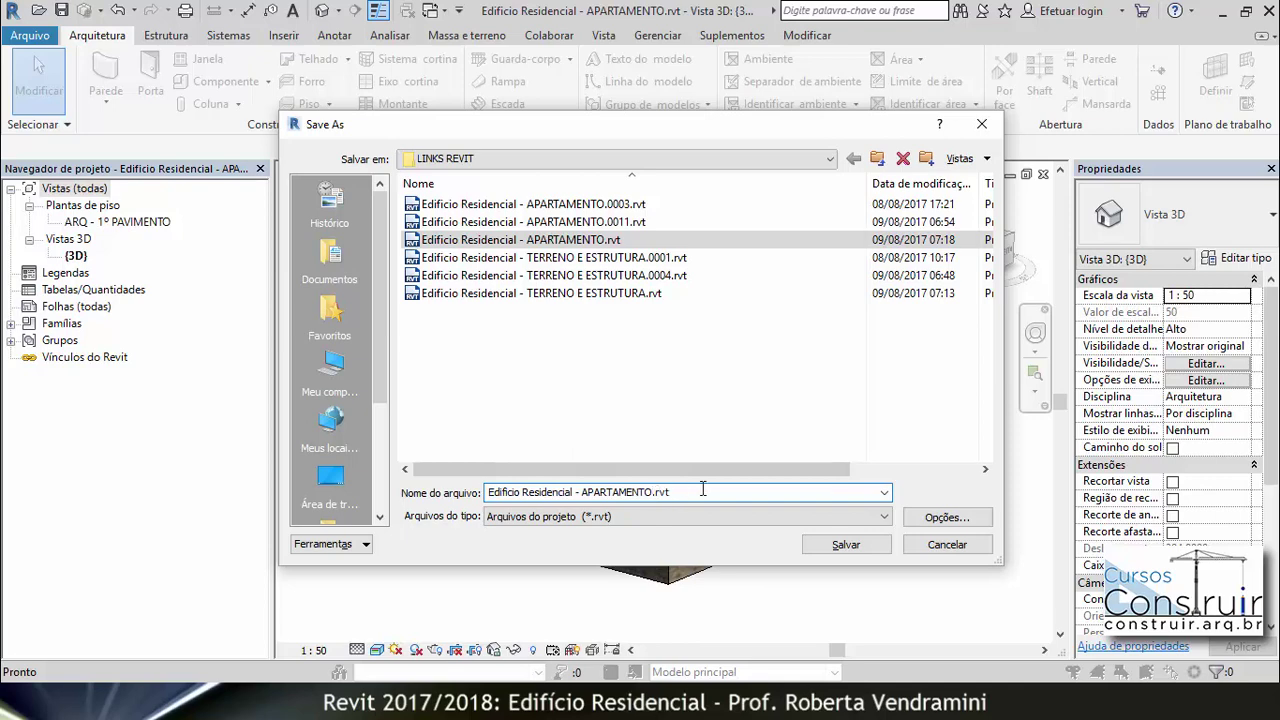
drag(654, 492, 589, 491)
text(TERCEIRO PAV)
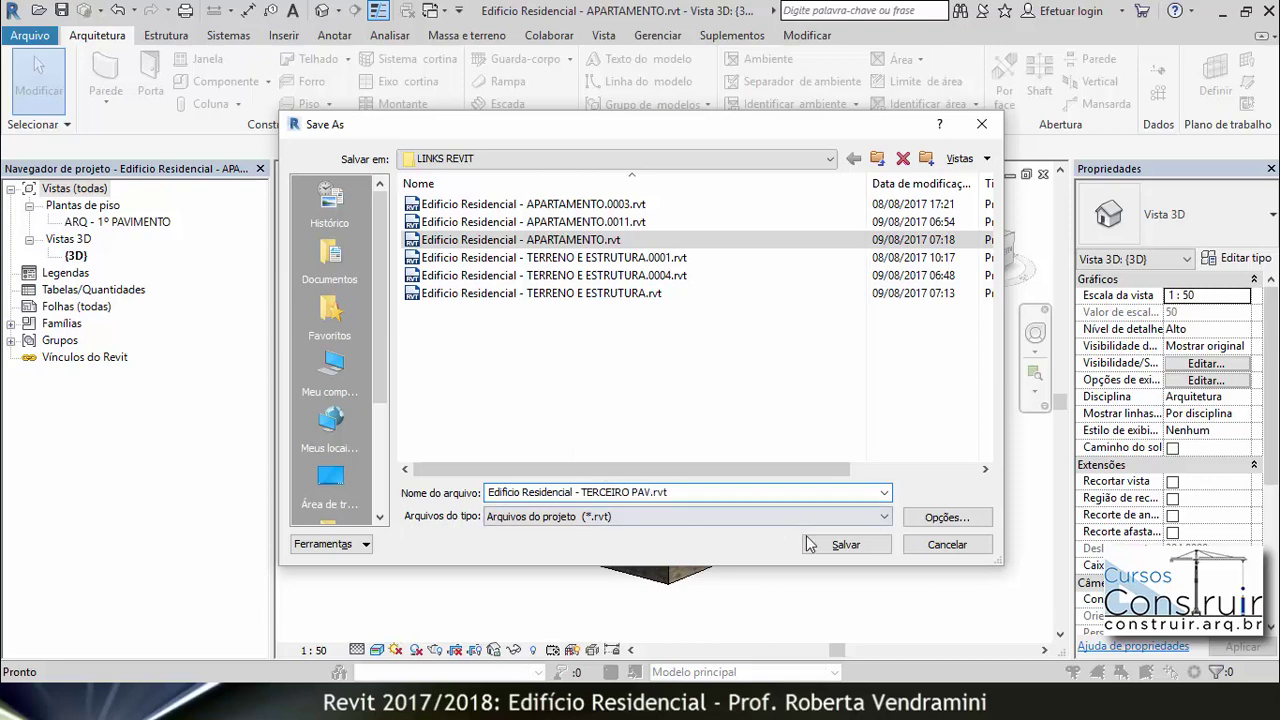
click(938, 517)
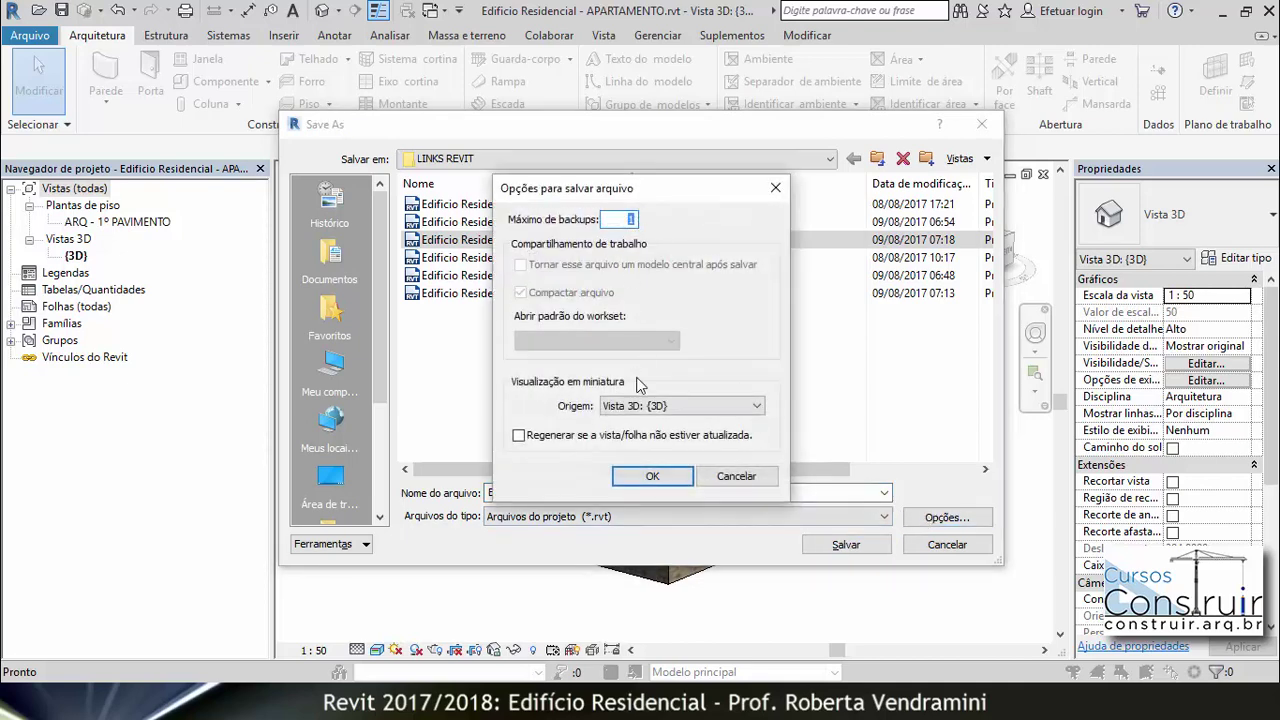
click(652, 476)
click(846, 546)
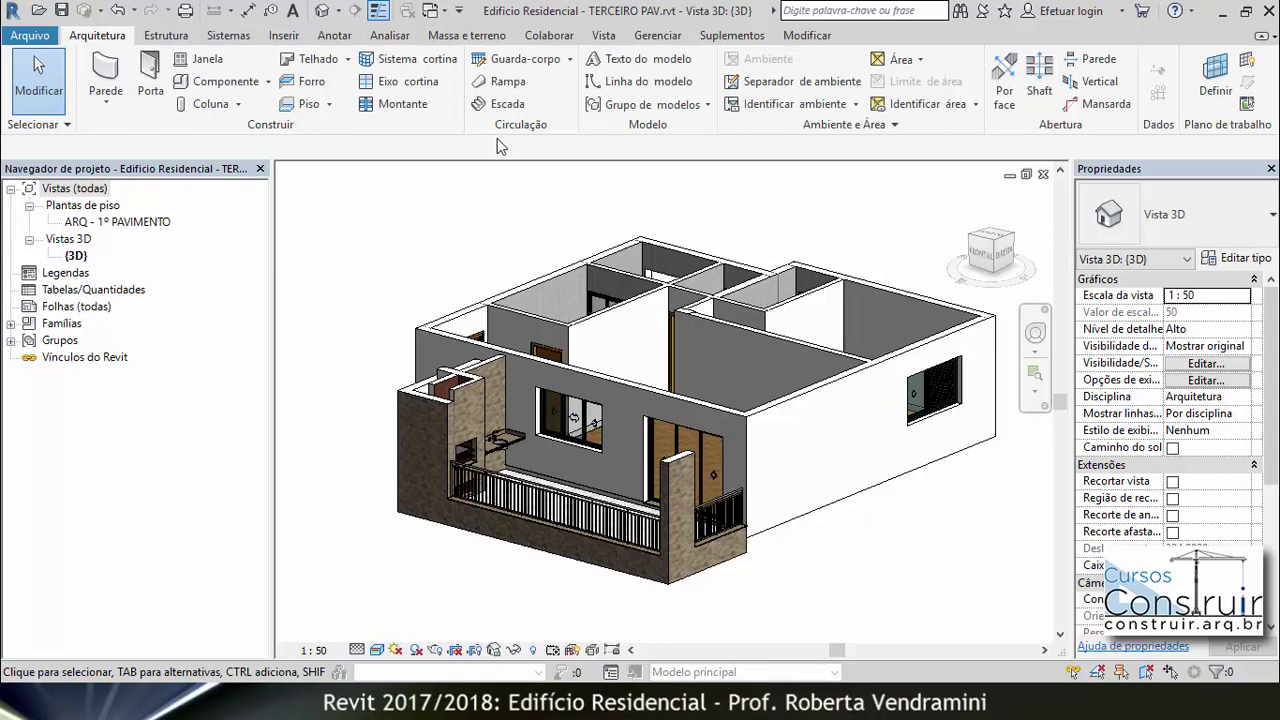
Set the top offset of the three balcony corner walls to -0,425.
click(428, 408)
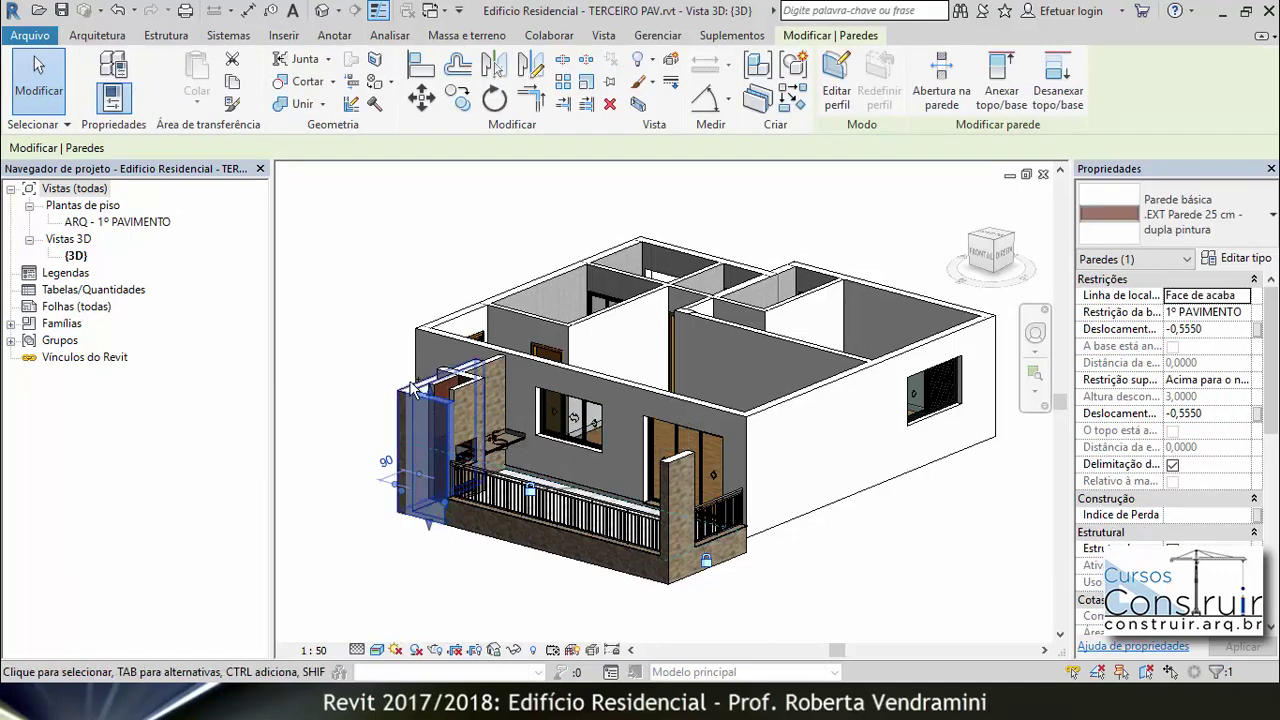
ctrl+click(422, 388)
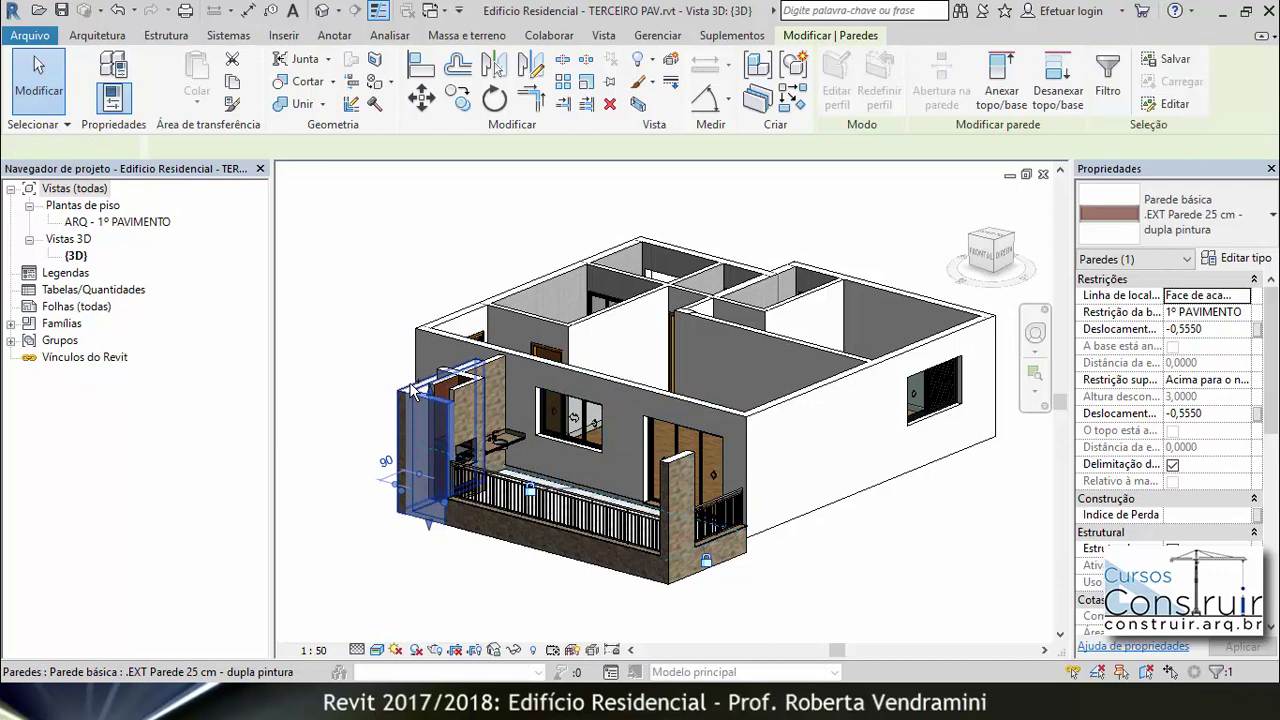
ctrl+click(675, 495)
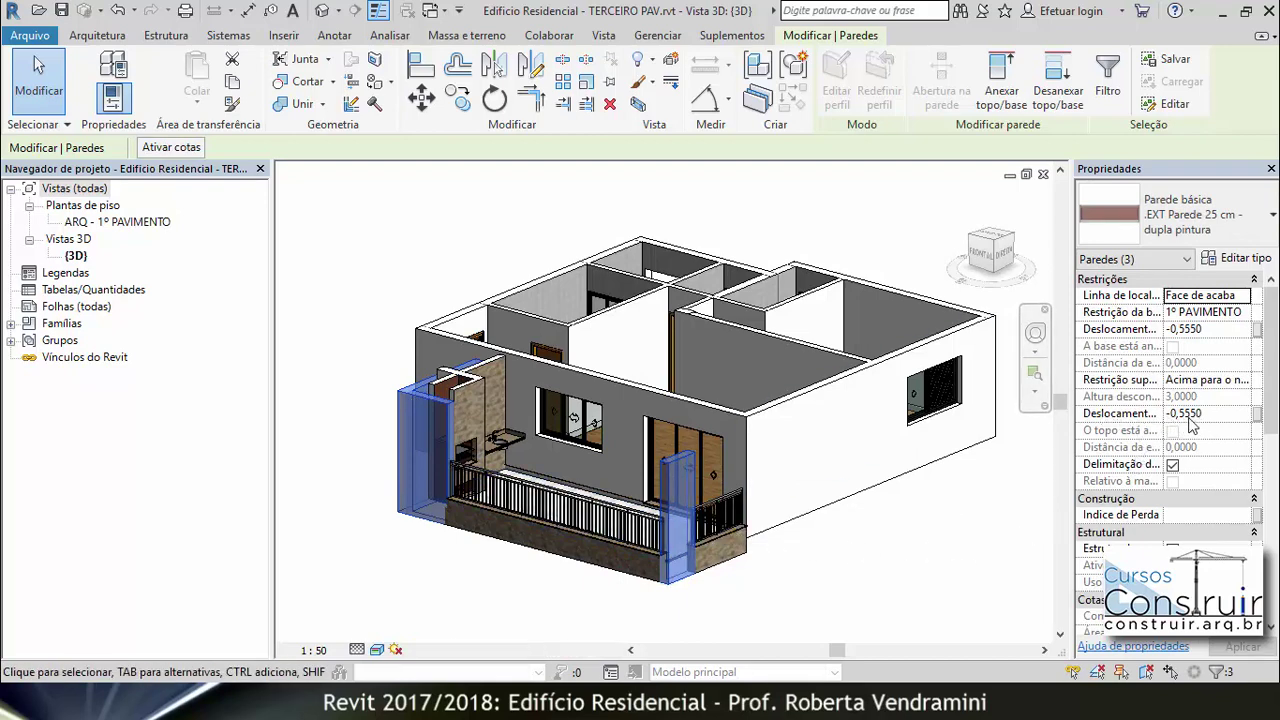
click(1200, 413)
mouse_move(1204, 413)
mouse_down()
mouse_move(1170, 413)
mouse_move(1186, 413)
mouse_up()
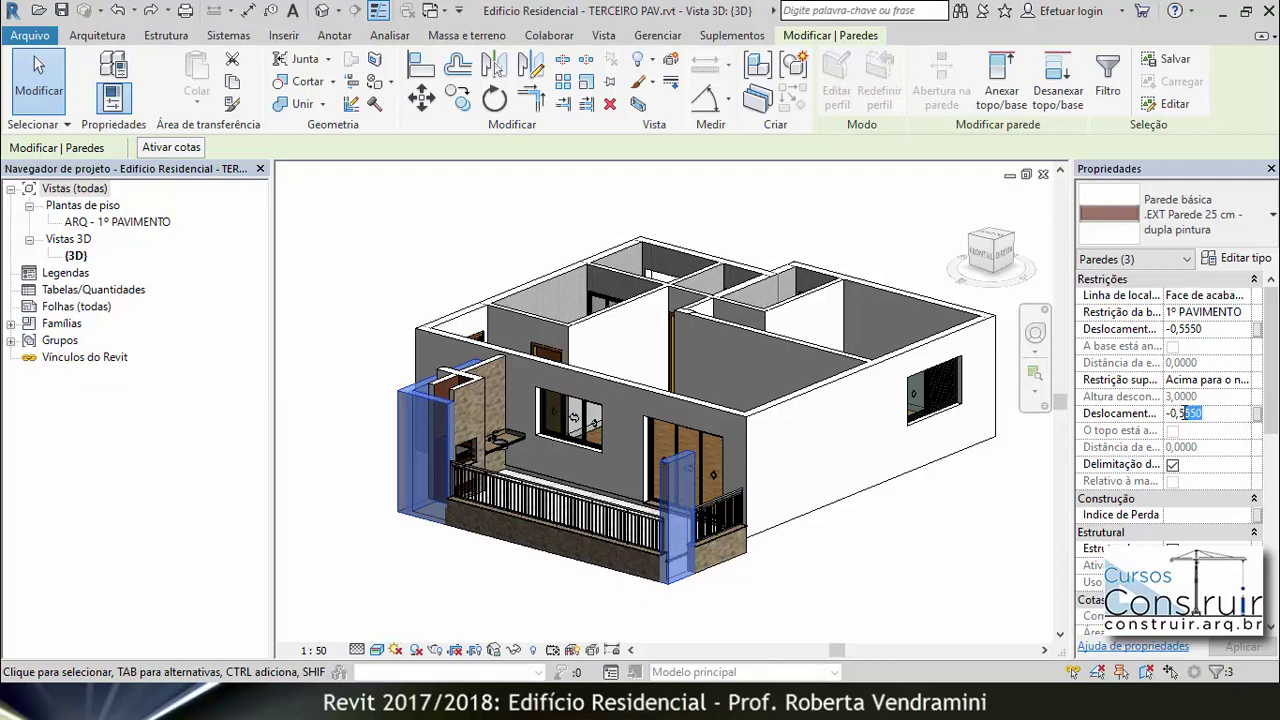
text(4)
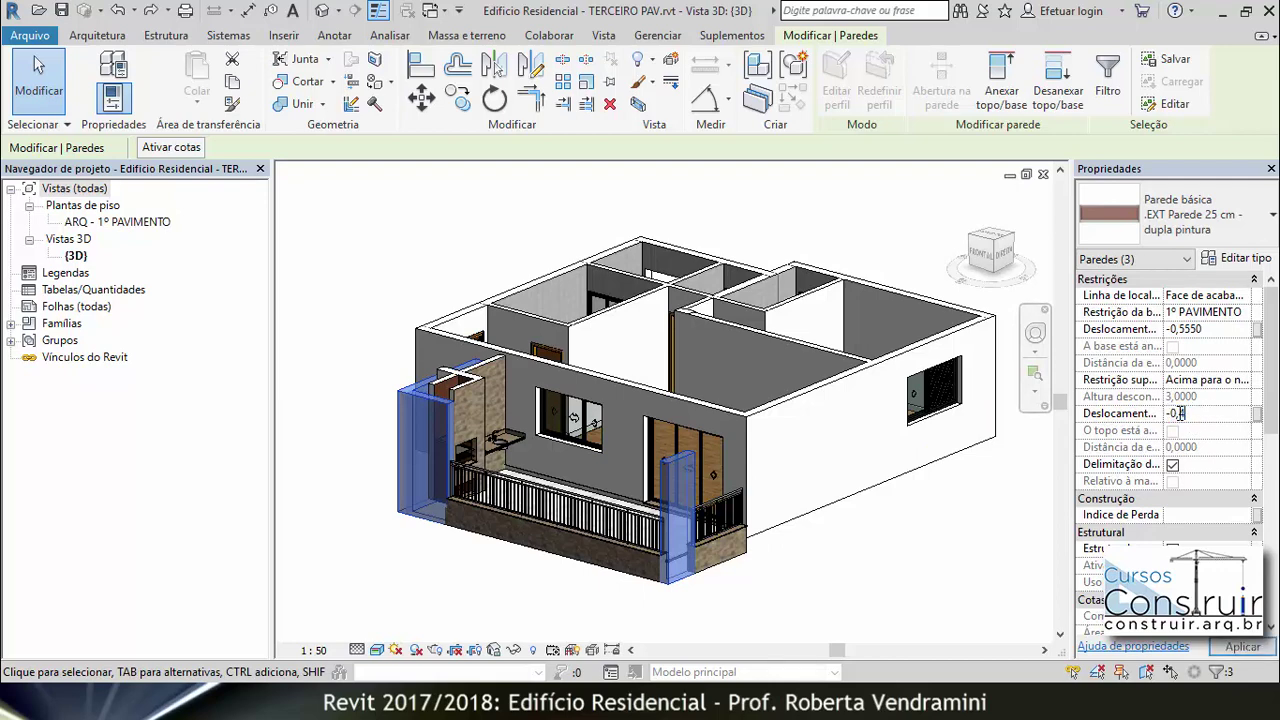
text(250)
click(886, 563)
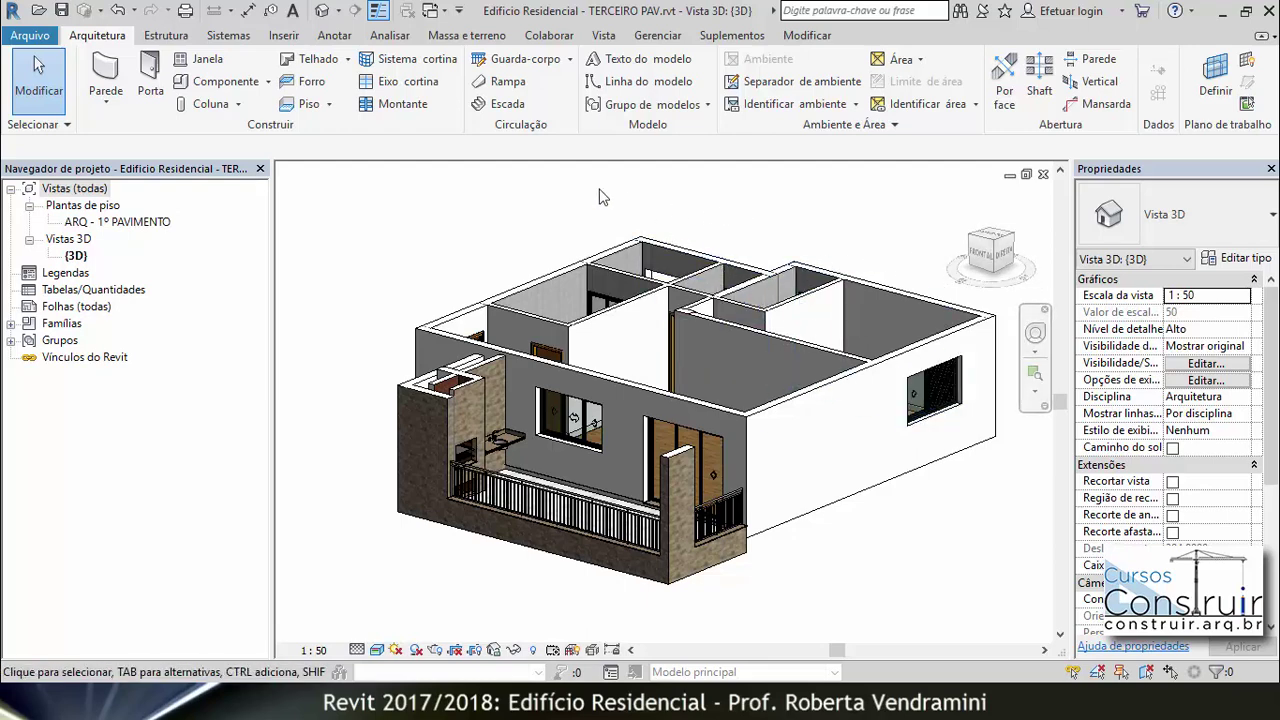
Give the front, side, back walls and inner partitions a -0,4250 top offset.
click(462, 352)
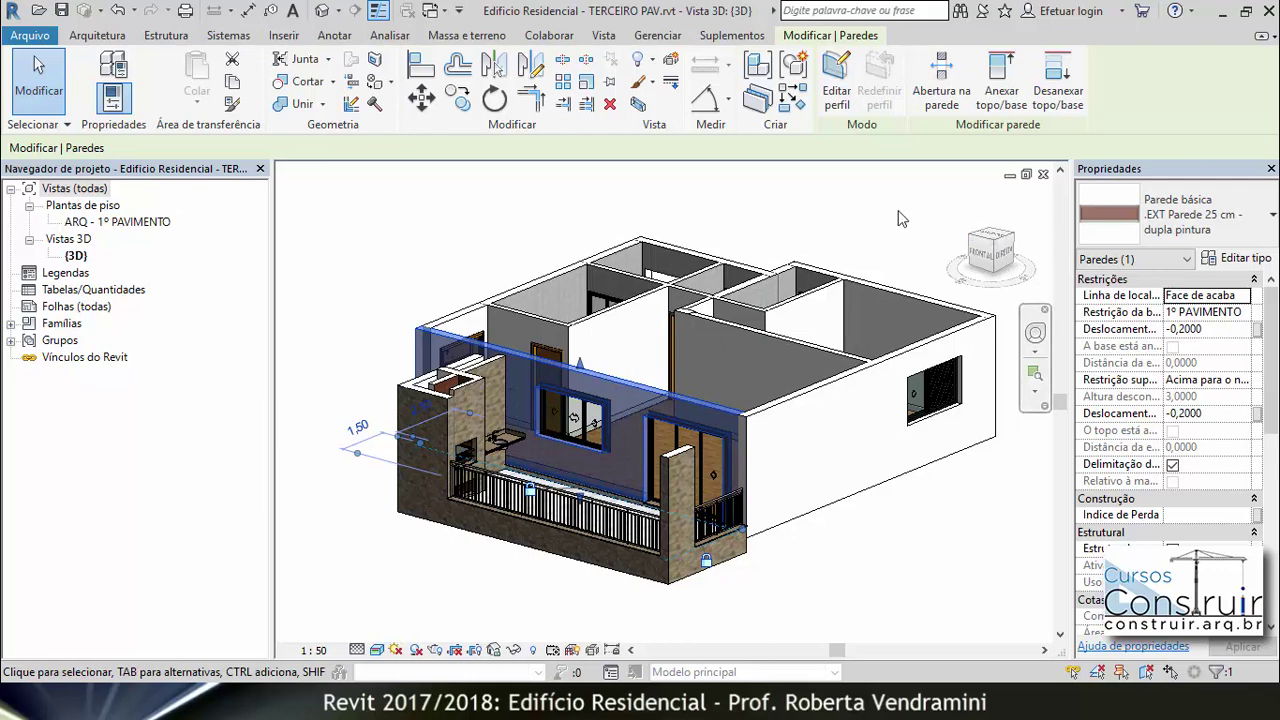
ctrl+click(902, 293)
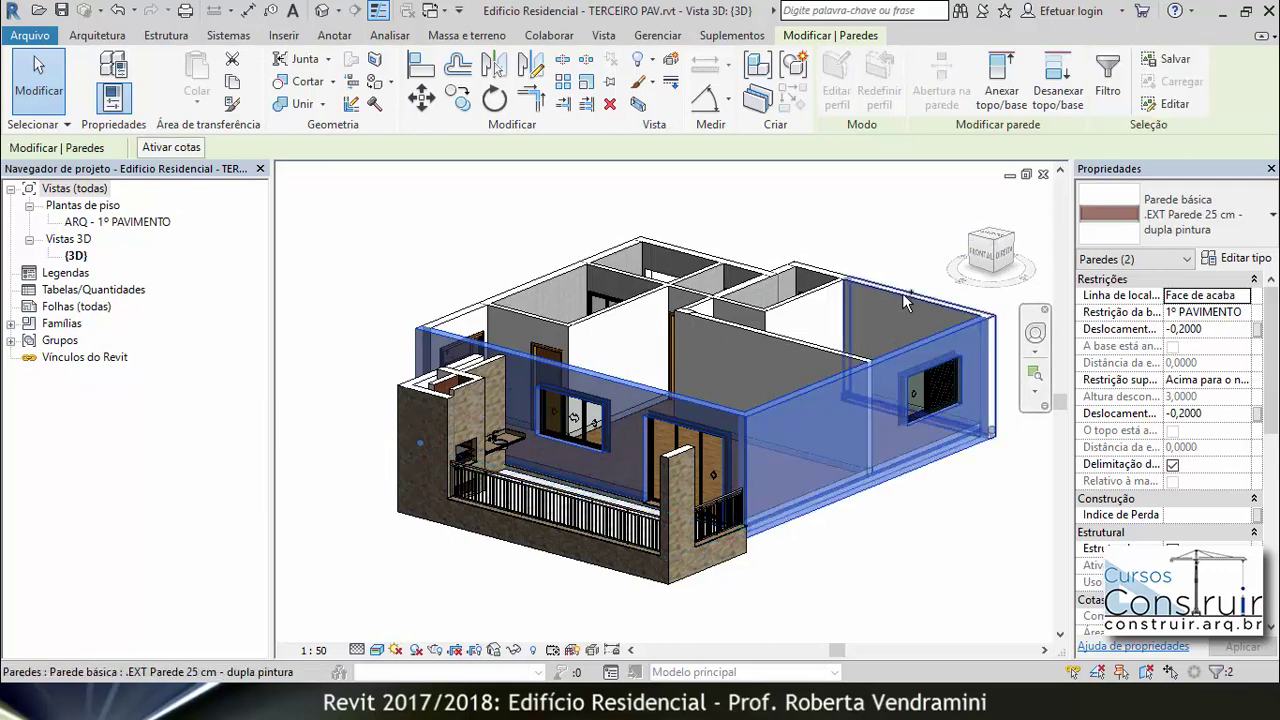
ctrl+click(902, 293)
ctrl+click(785, 280)
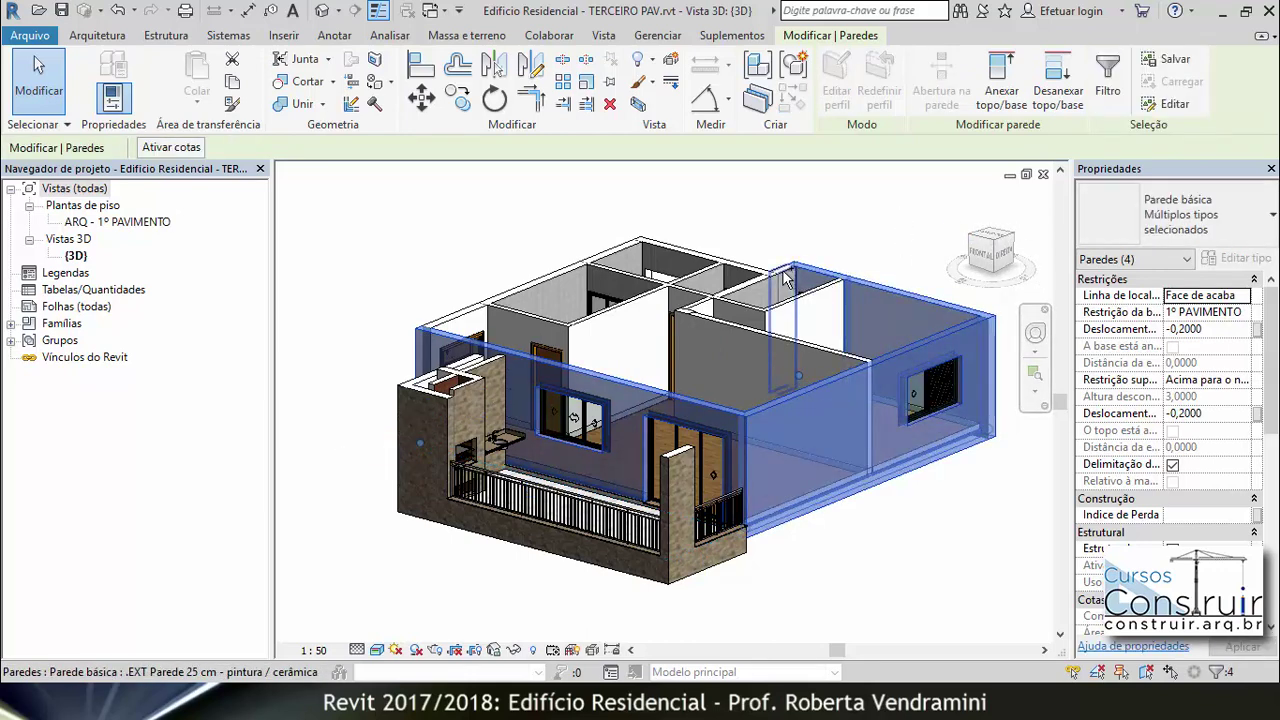
ctrl+click(700, 255)
ctrl+click(618, 258)
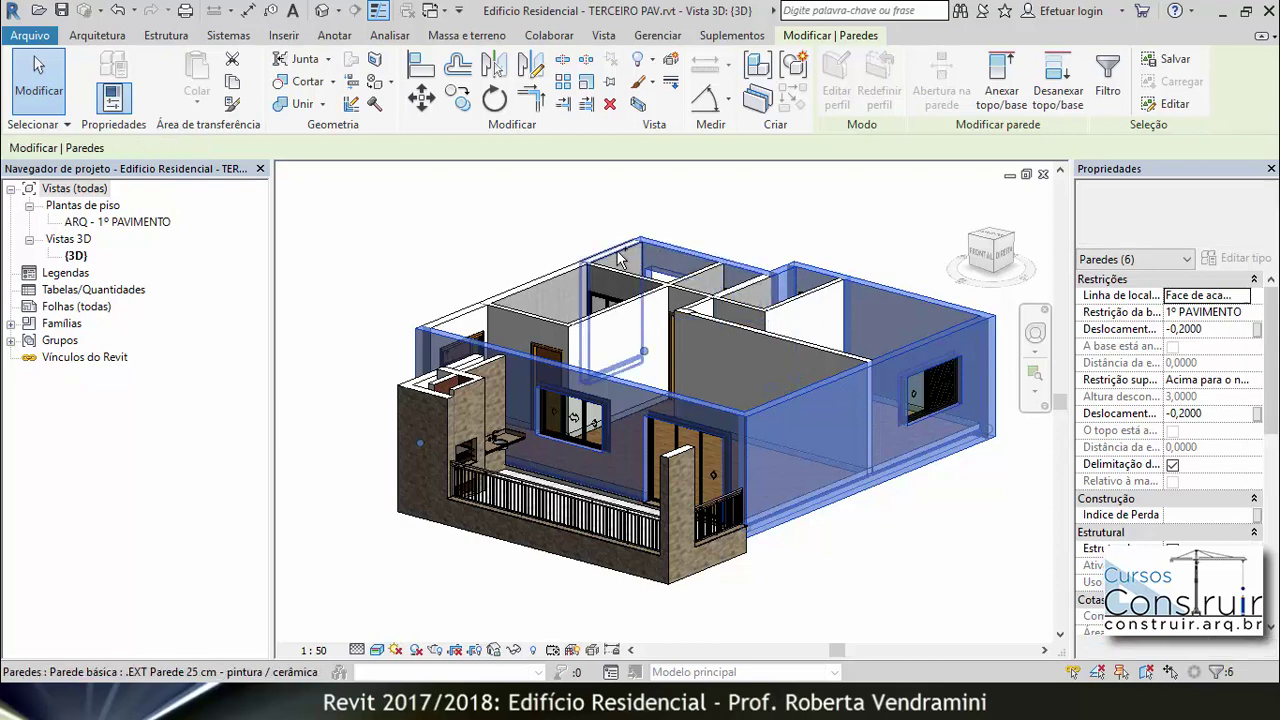
ctrl+click(563, 278)
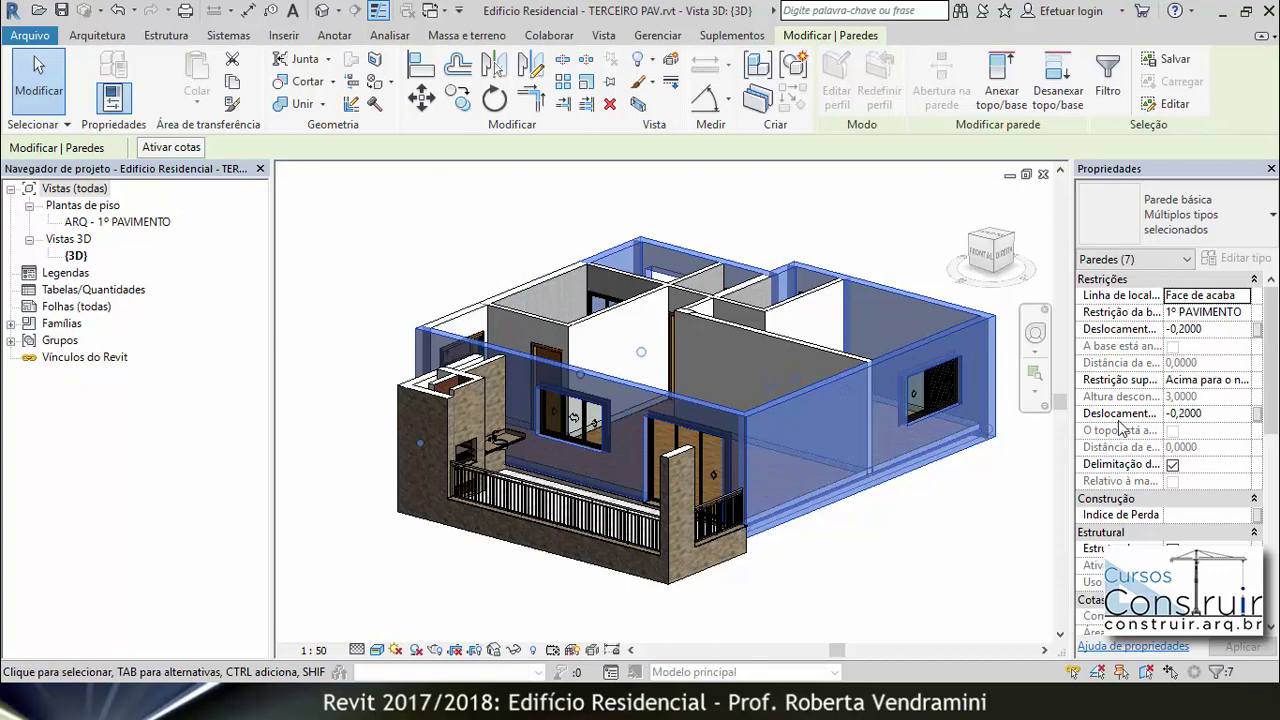
click(1172, 414)
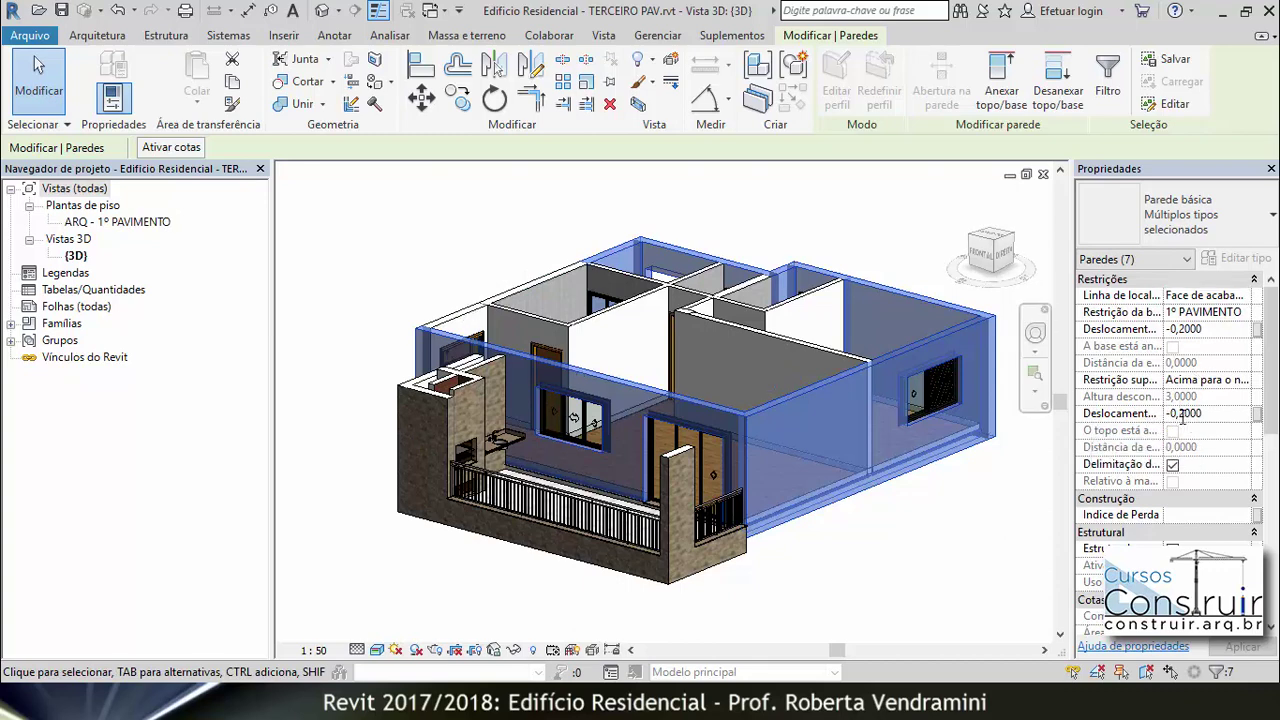
drag(1182, 418, 1206, 412)
text(425)
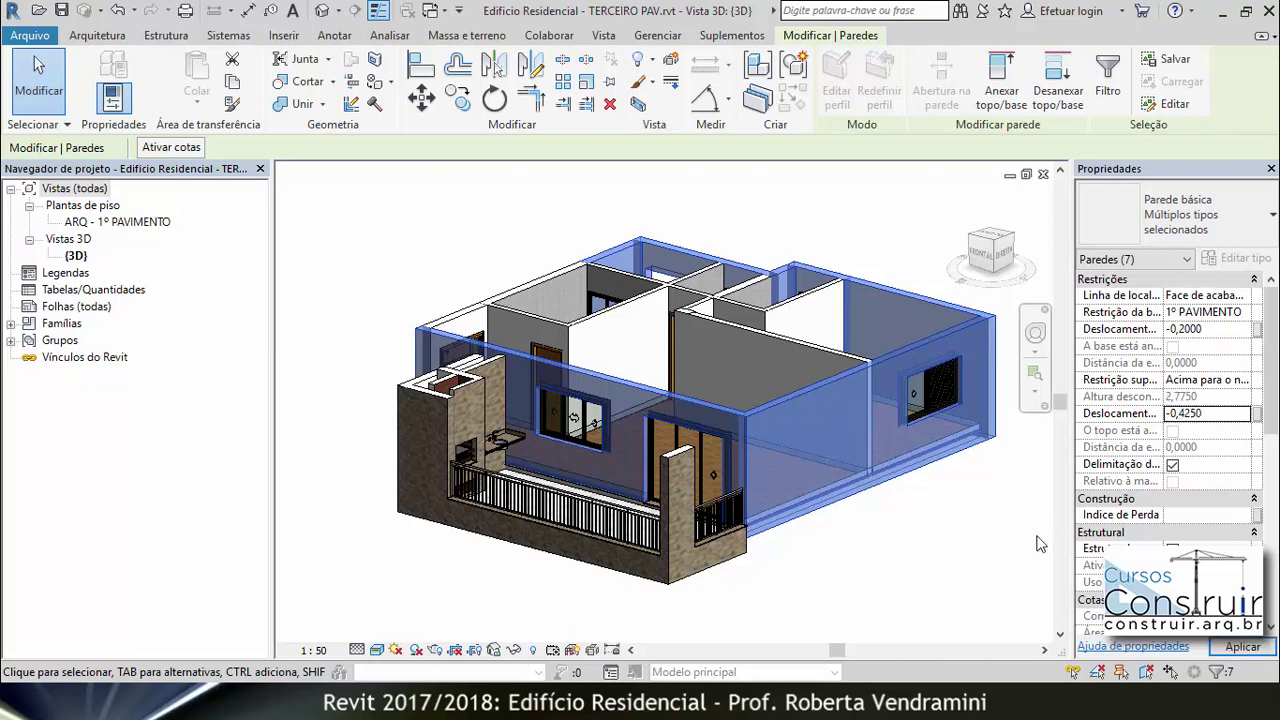
click(1240, 647)
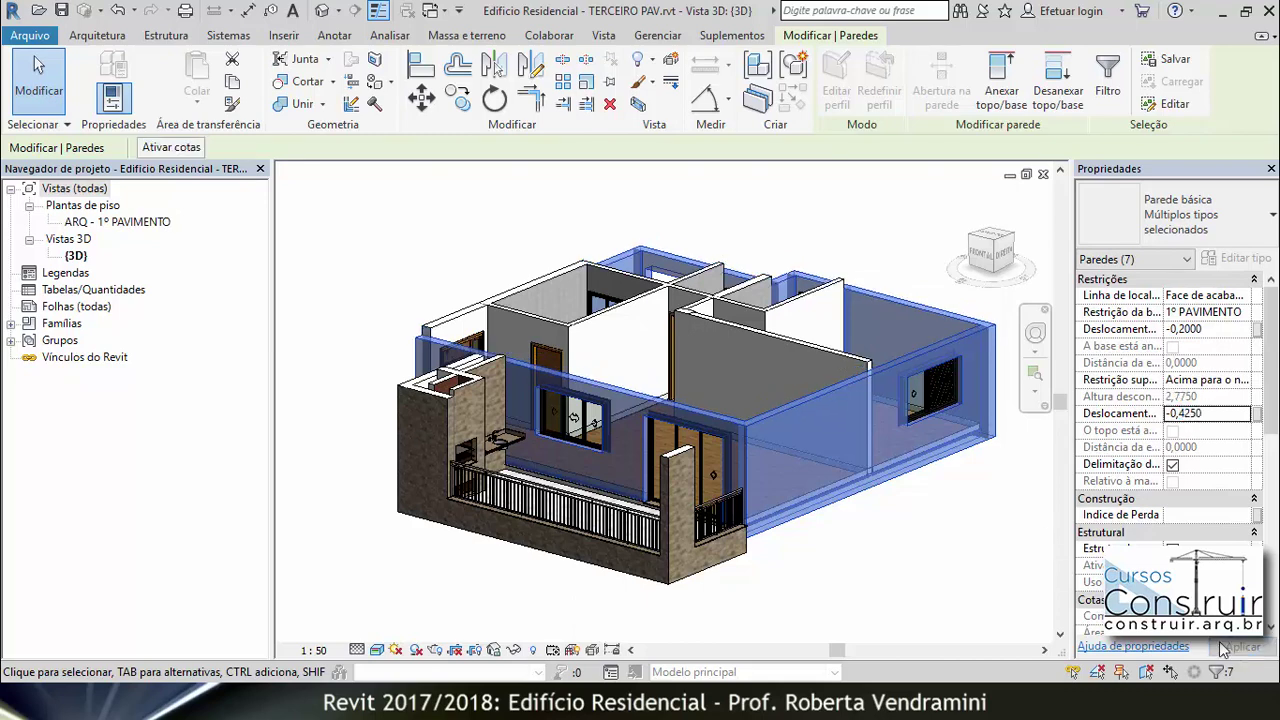
click(972, 575)
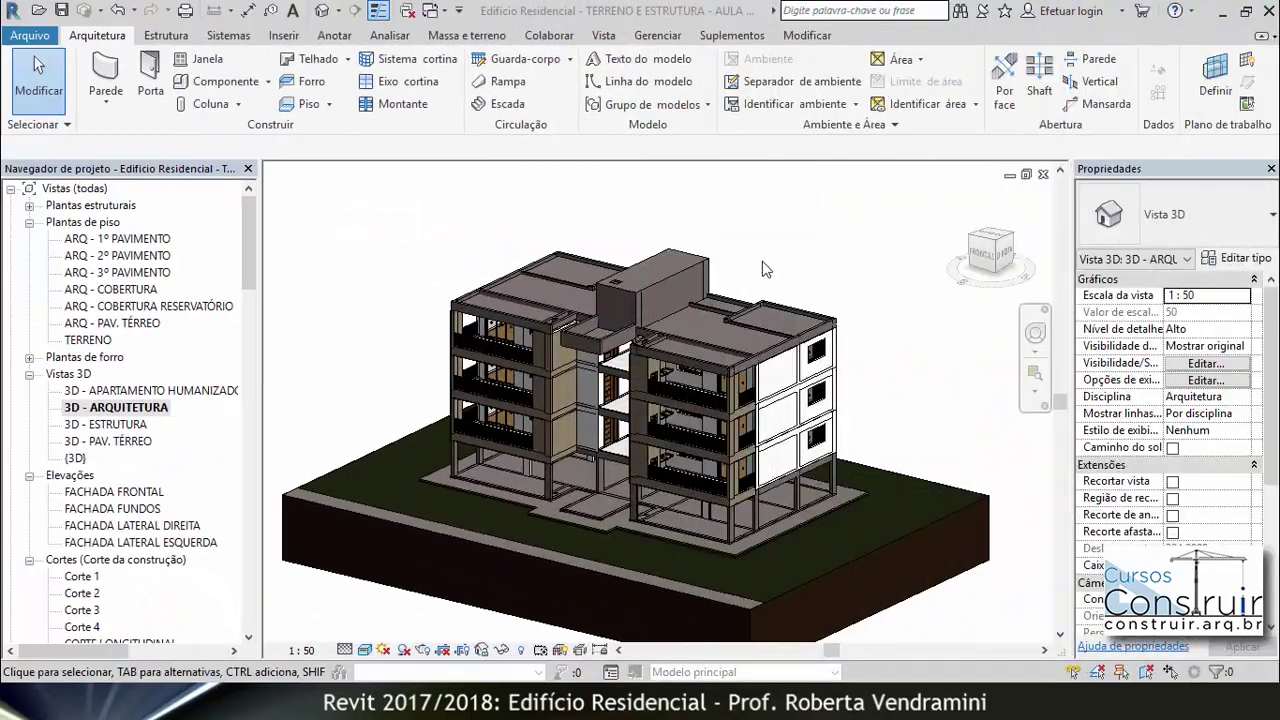
Zoom and orbit the 3D view to inspect the linked apartment walls under the roof beams.
scroll(696, 343, up, 1)
scroll(679, 350, up, 1)
scroll(679, 350, up, 2)
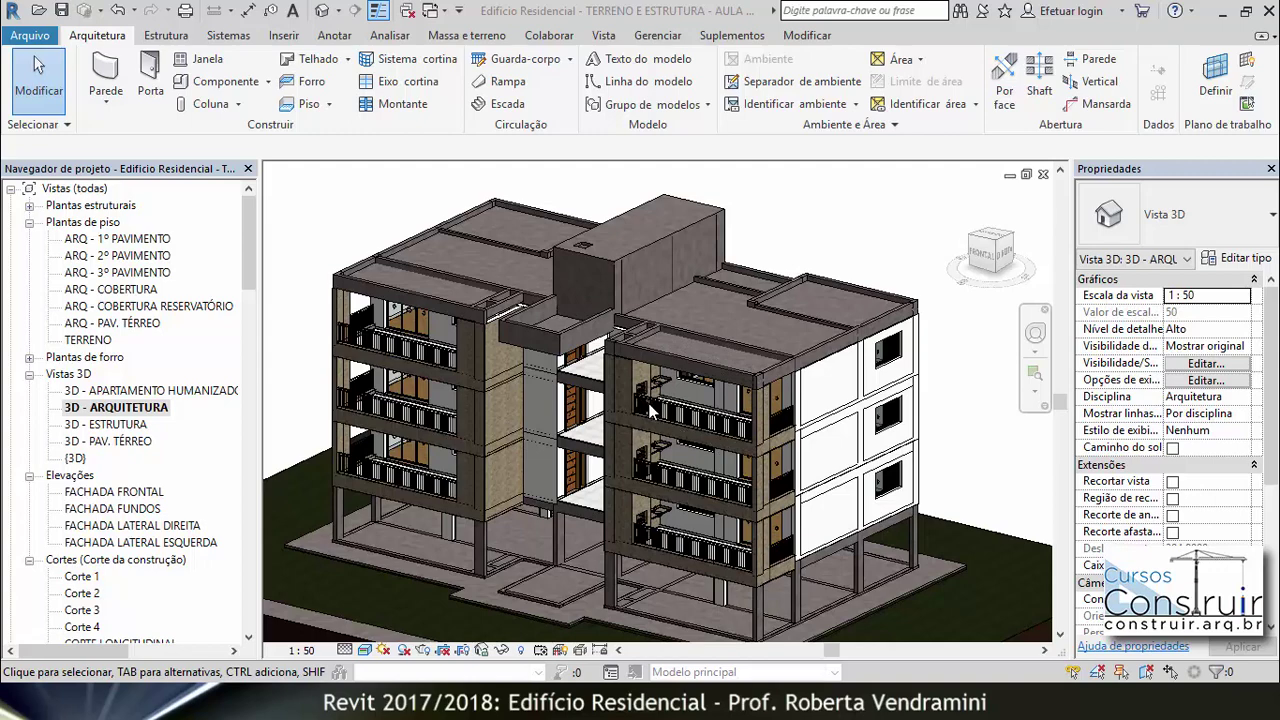
scroll(768, 320, up, 2)
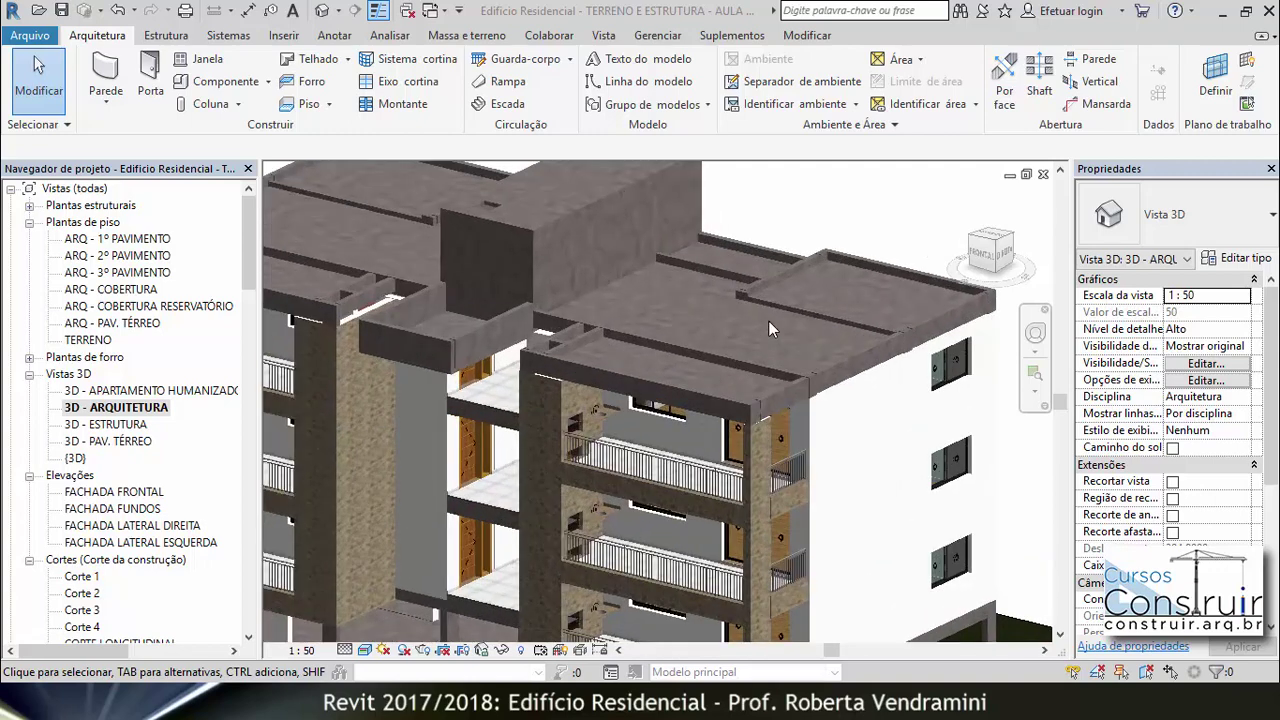
scroll(768, 320, up, 2)
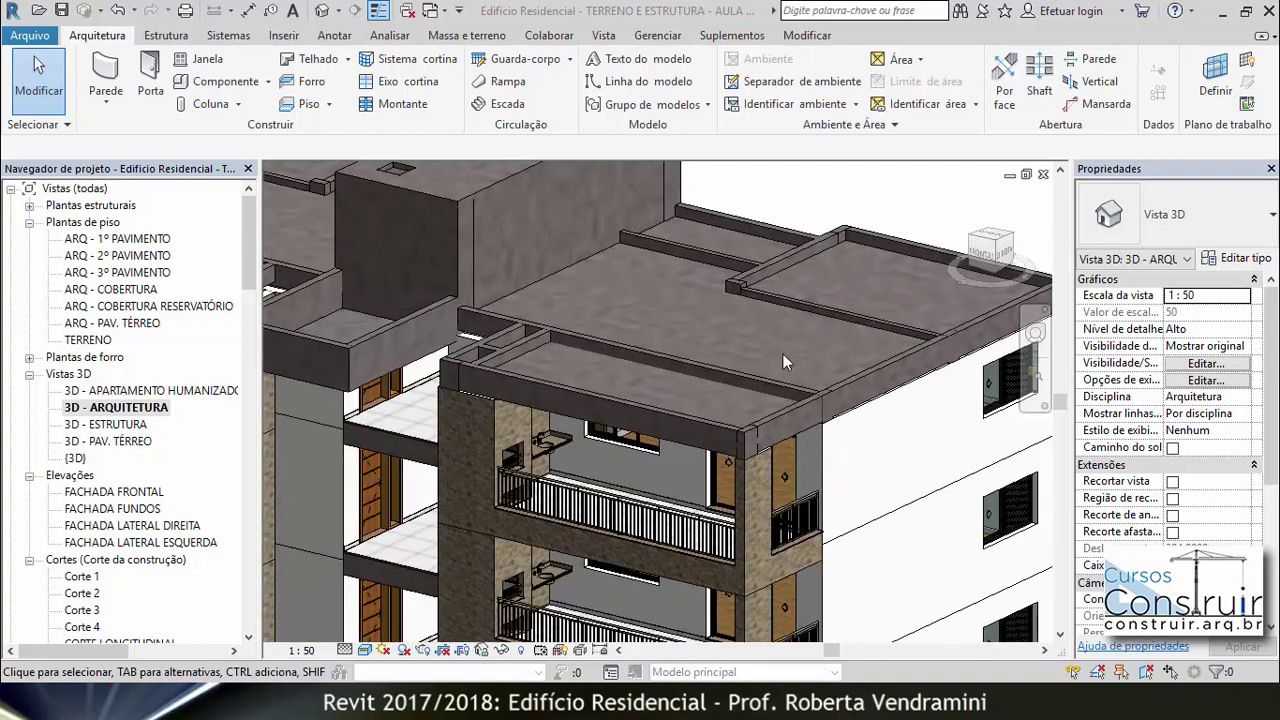
scroll(679, 345, down, 3)
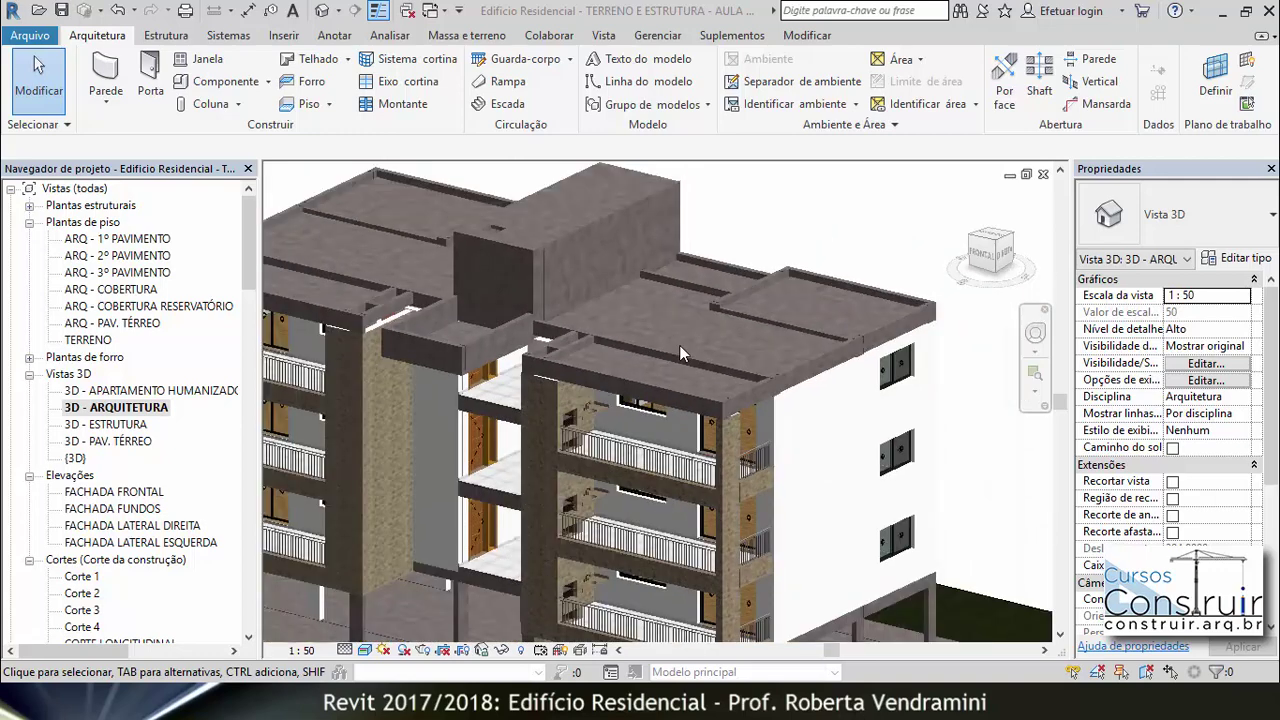
scroll(679, 345, down, 2)
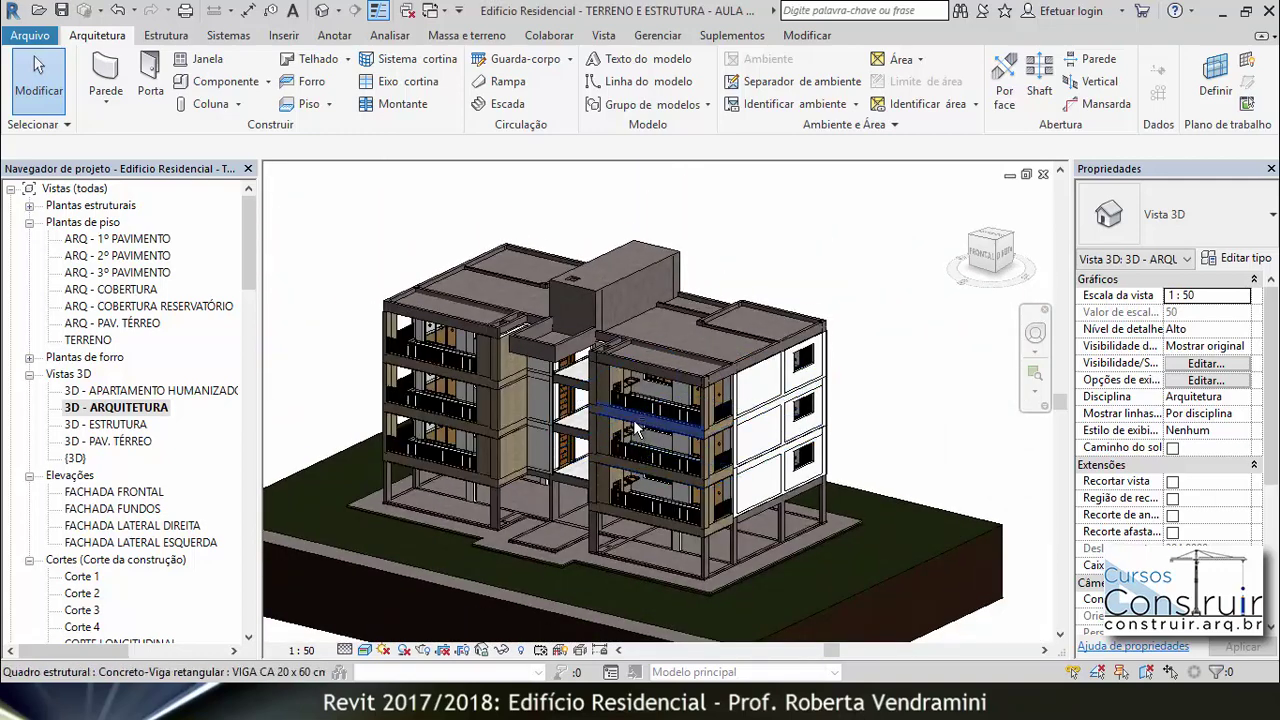
mouse_move(679, 436)
shift+middle_down()
mouse_move(668, 372)
mouse_move(637, 354)
mouse_move(611, 398)
shift+middle_up()
scroll(637, 354, up, 2)
scroll(635, 366, up, 2)
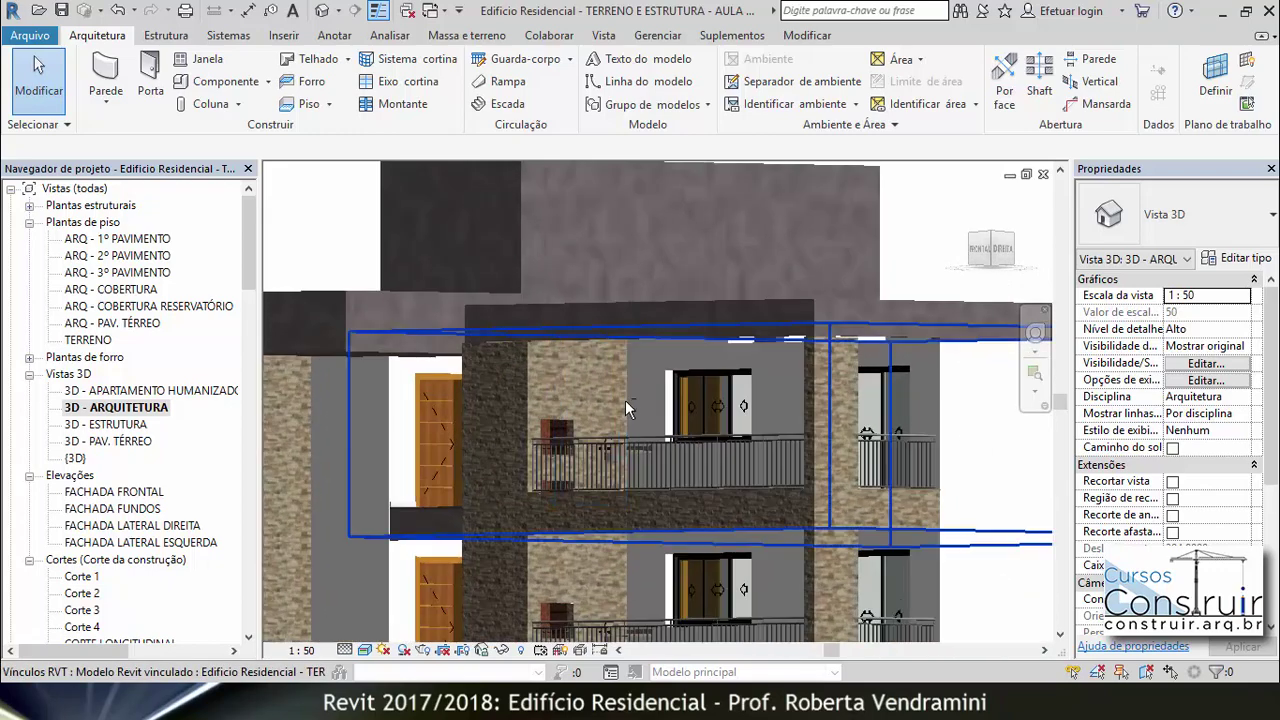
scroll(613, 339, up, 1)
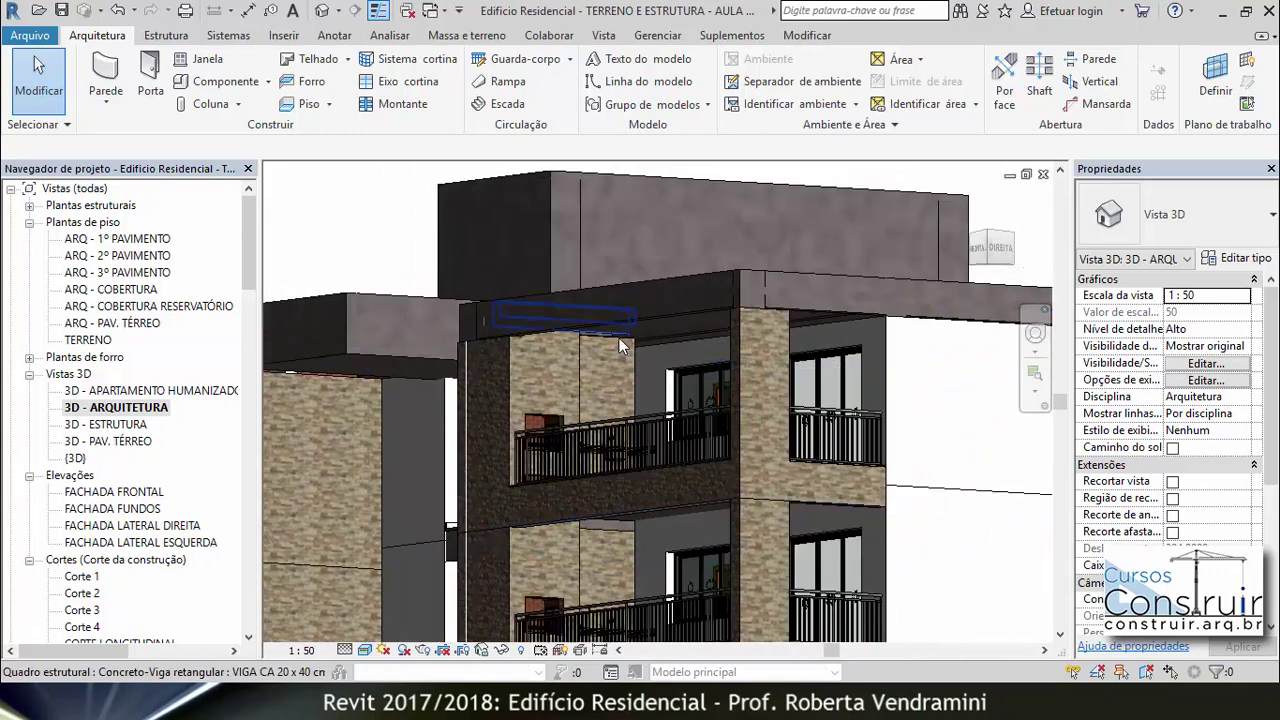
scroll(613, 339, up, 2)
scroll(590, 339, up, 2)
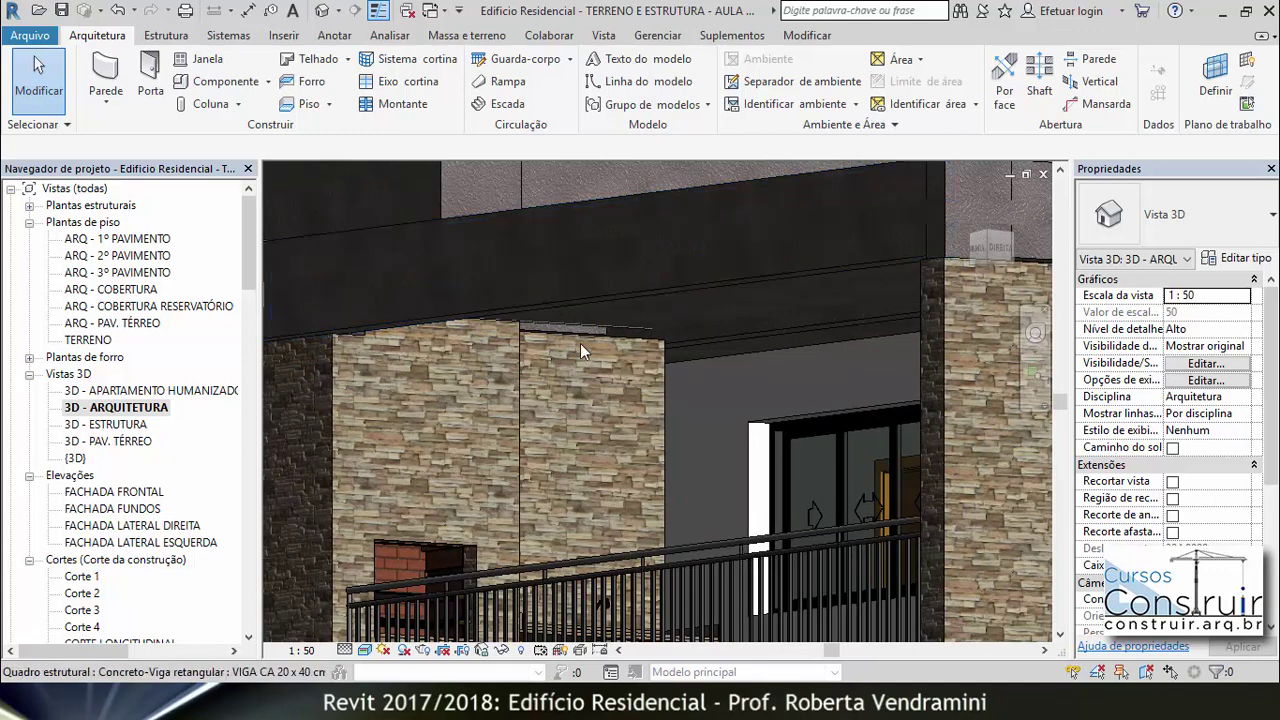
scroll(600, 345, down, 3)
scroll(640, 341, down, 3)
shift+middle_drag(643, 341, 690, 413)
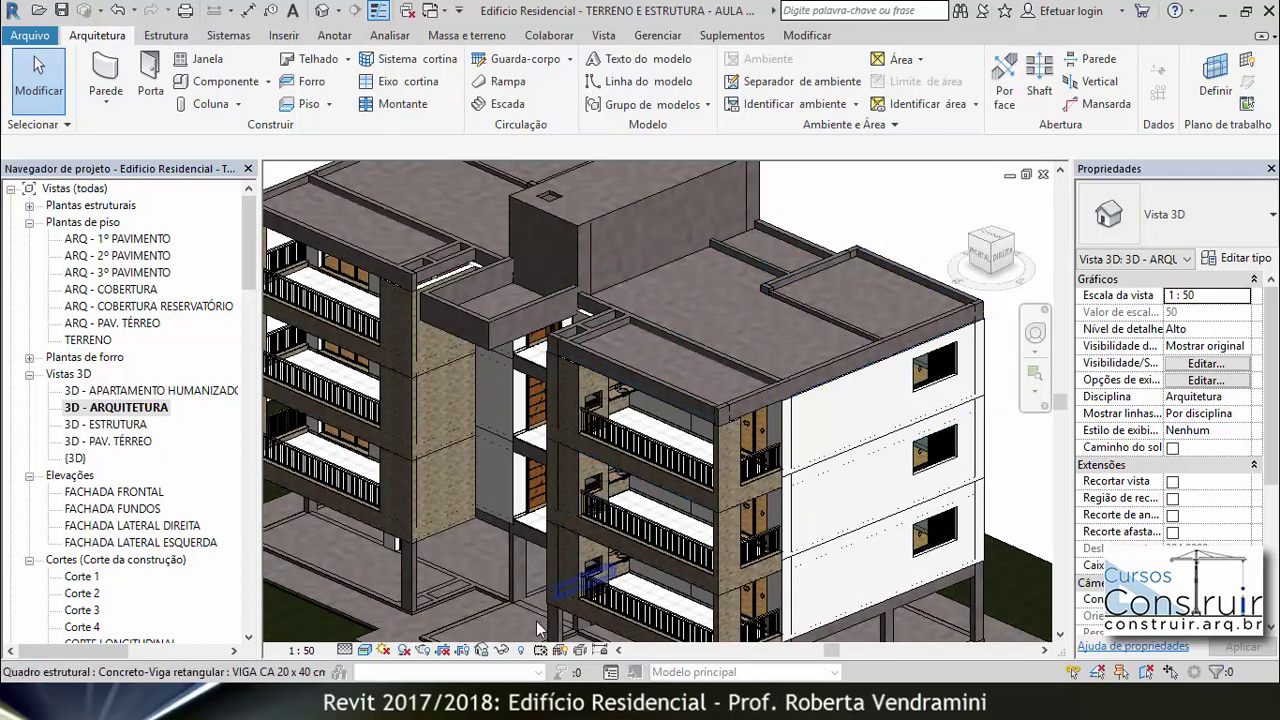
click(420, 630)
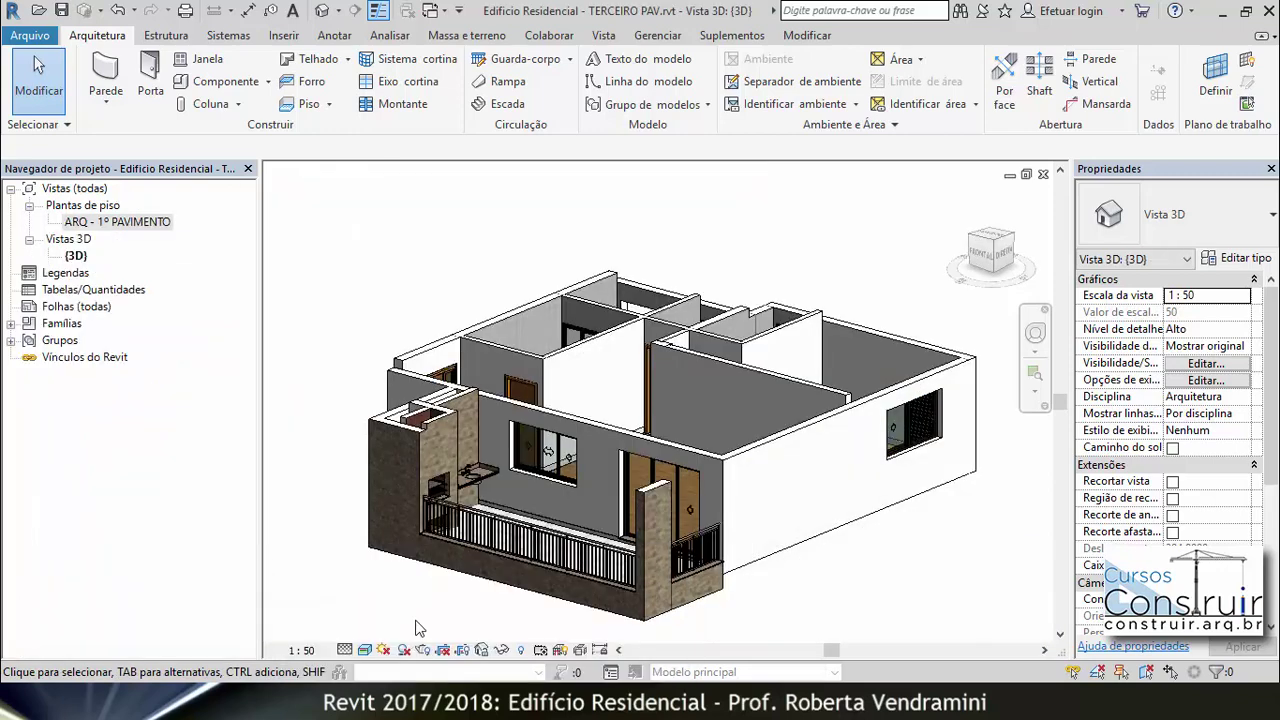
scroll(713, 566, up, 1)
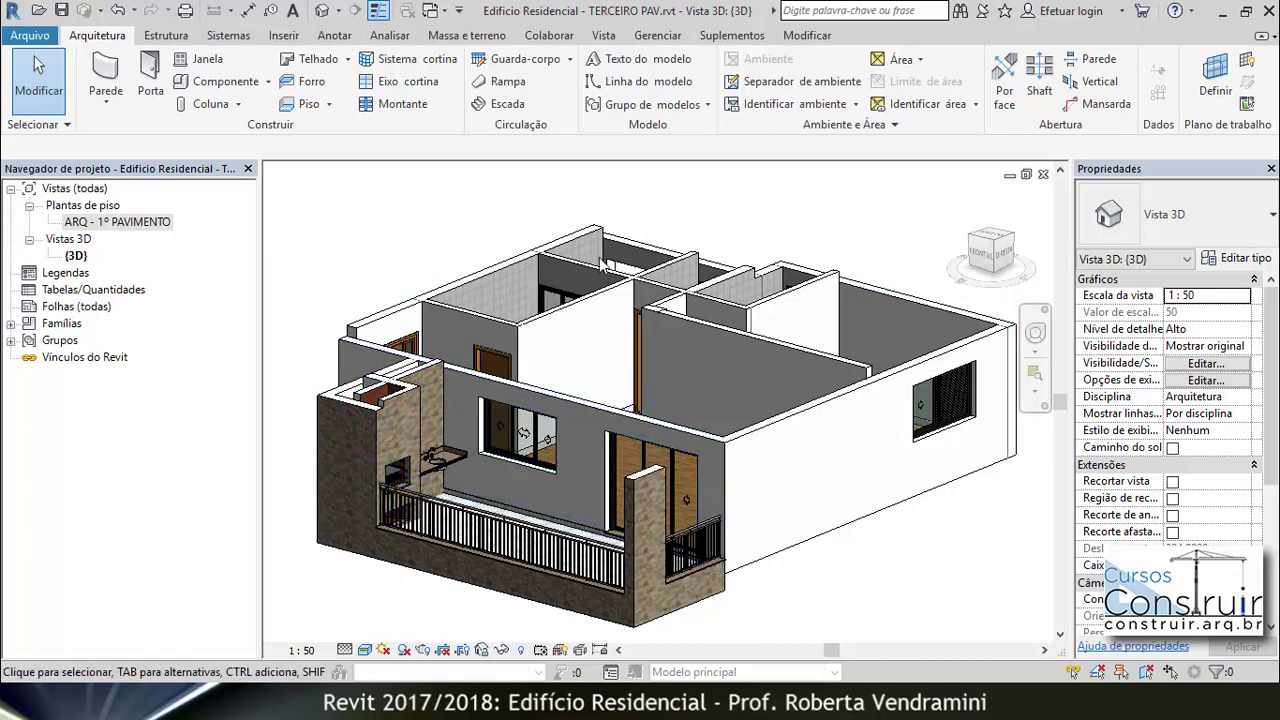
click(545, 325)
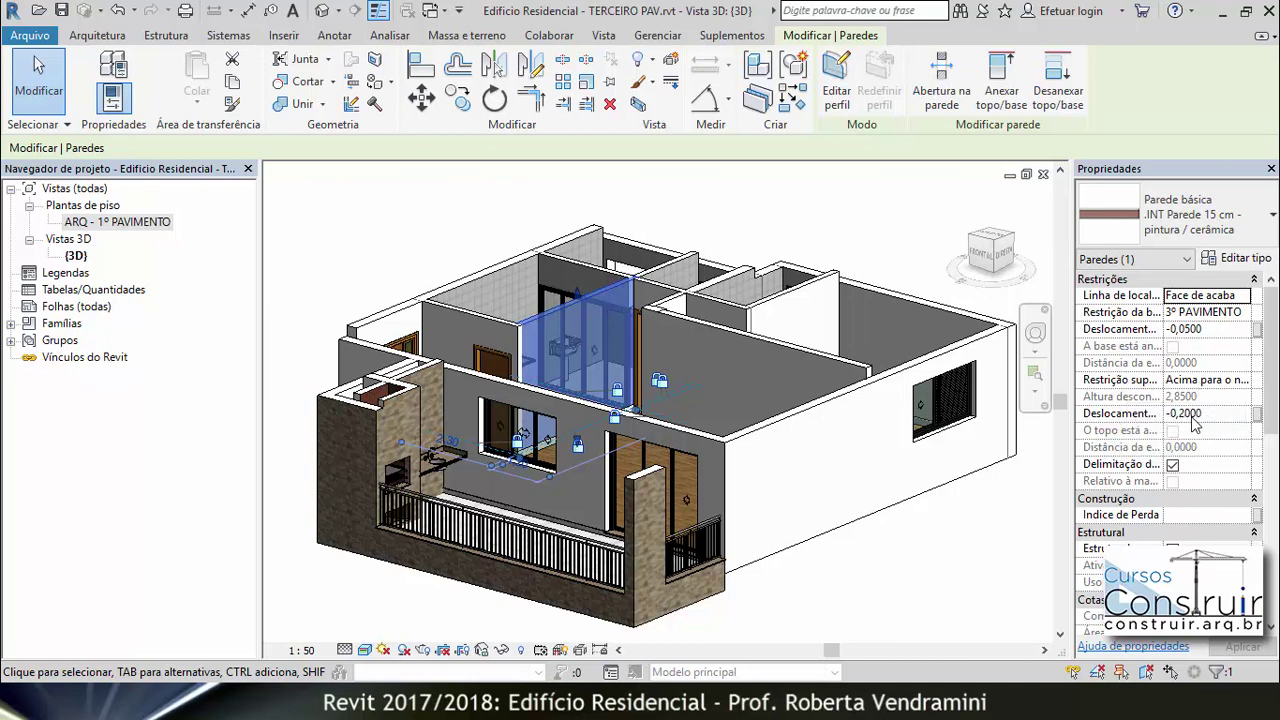
key(Escape)
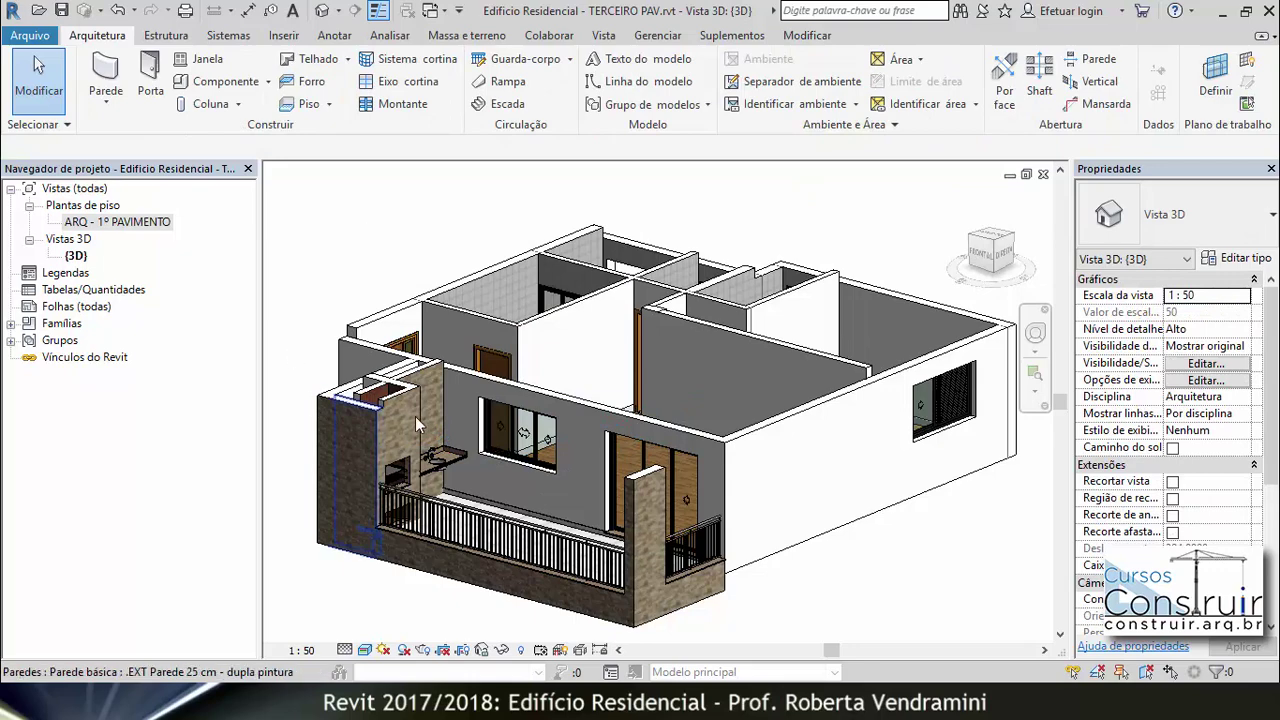
Select the five walls at the balcony's barbecue and stone-clad corner and apply a new top offset.
scroll(350, 385, up, 2)
scroll(350, 385, up, 2)
scroll(400, 390, up, 1)
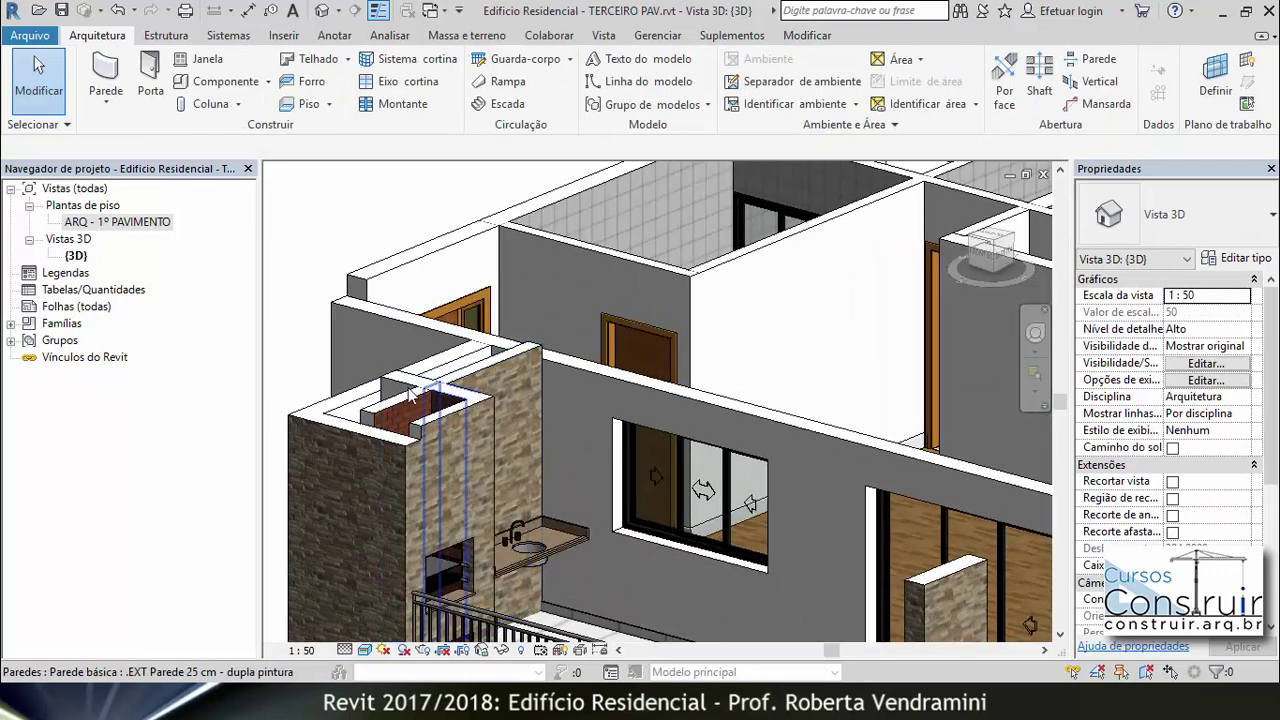
click(450, 395)
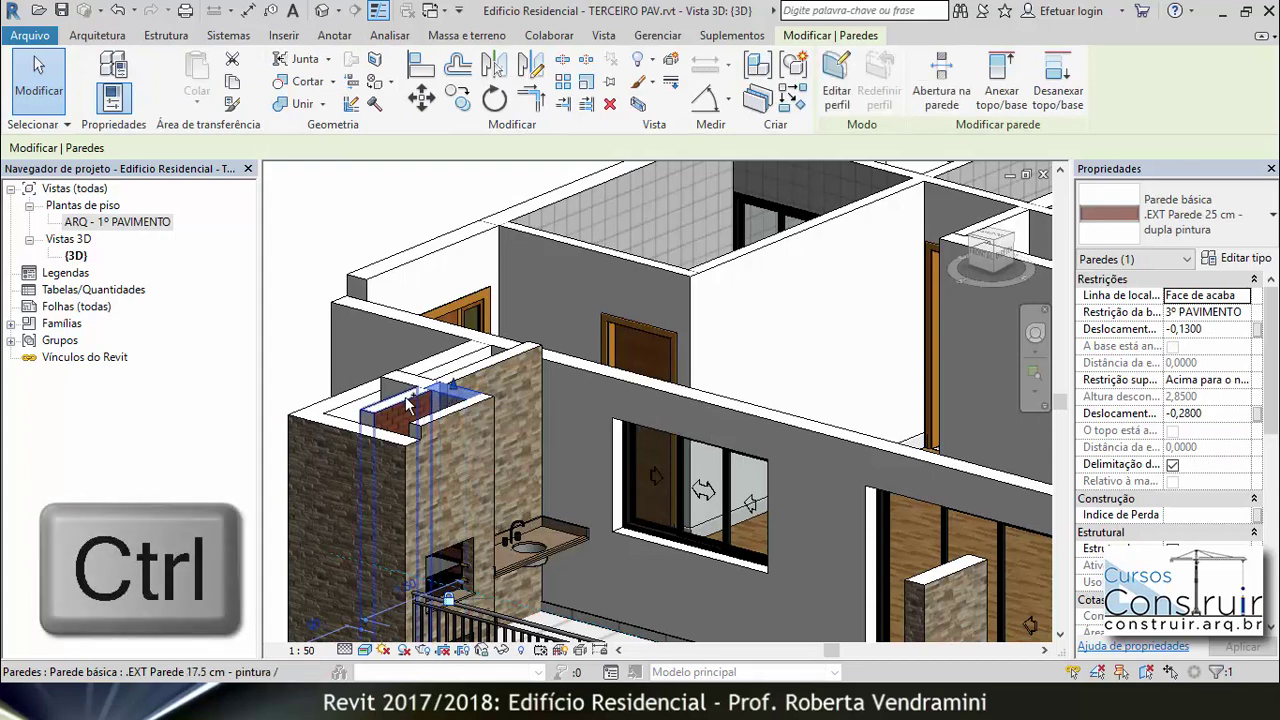
ctrl+click(432, 405)
ctrl+click(432, 405)
ctrl+click(458, 418)
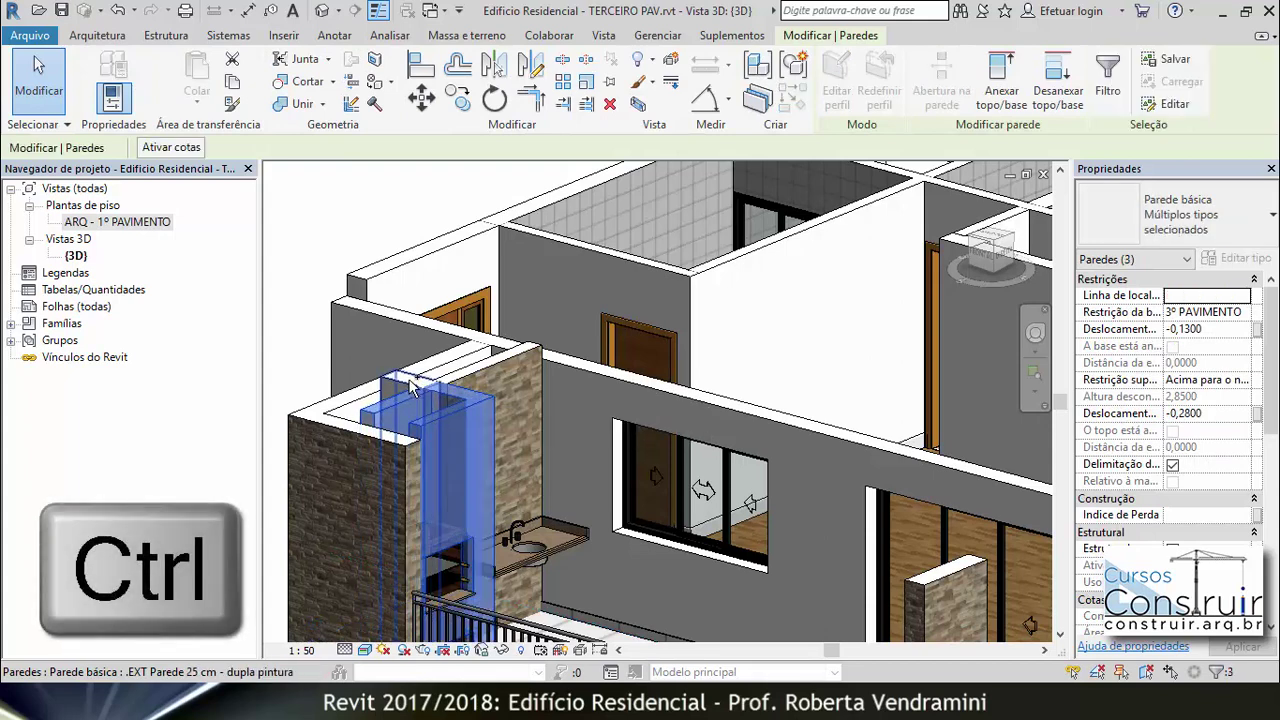
ctrl+click(415, 386)
ctrl+click(476, 380)
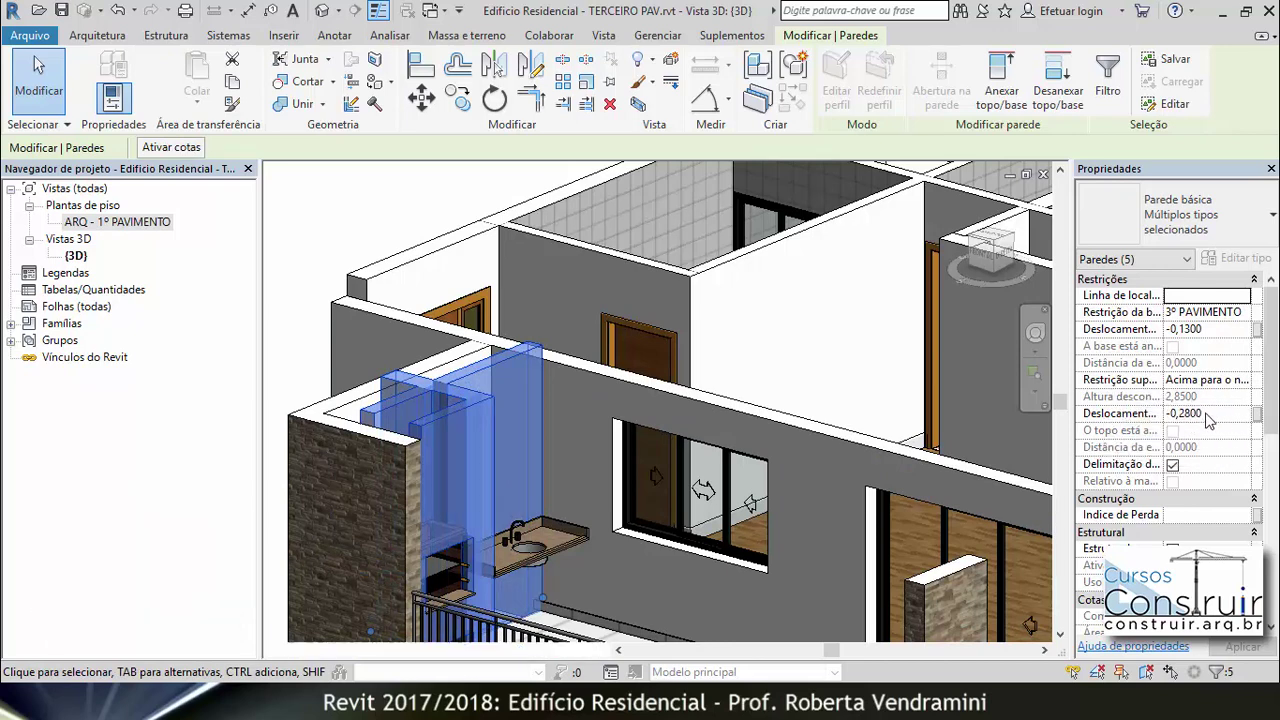
click(1188, 413)
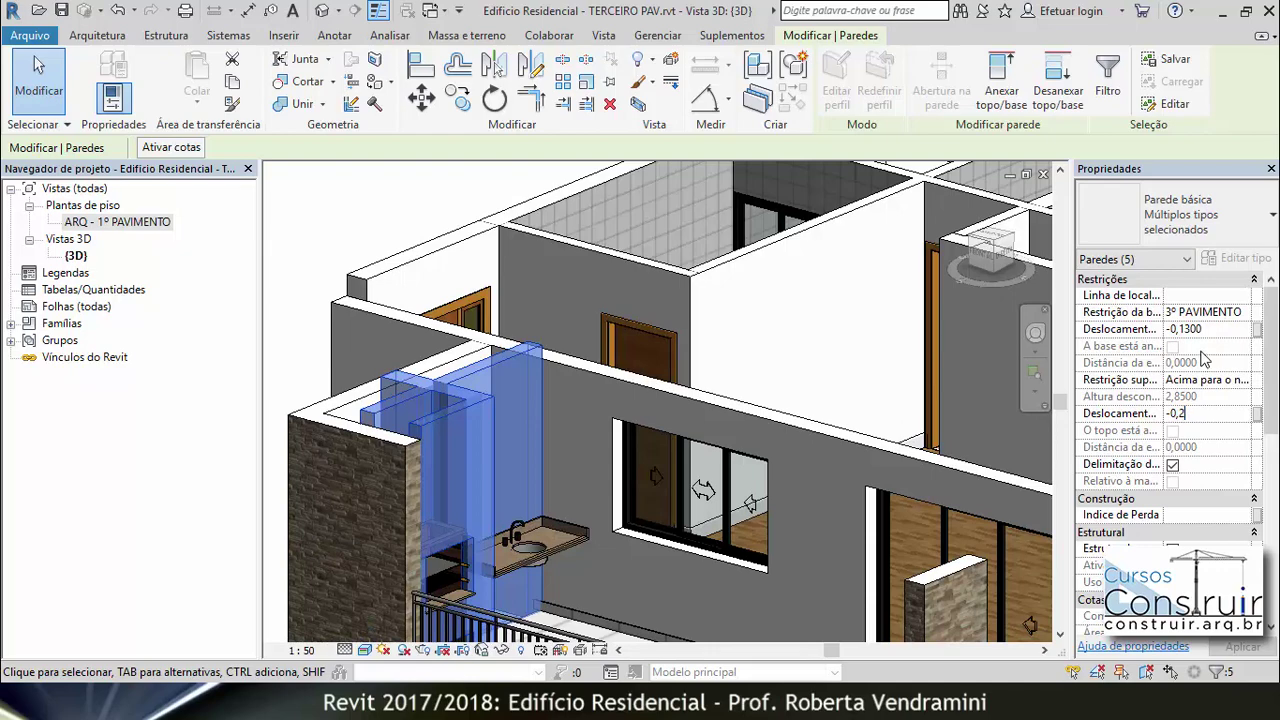
click(350, 213)
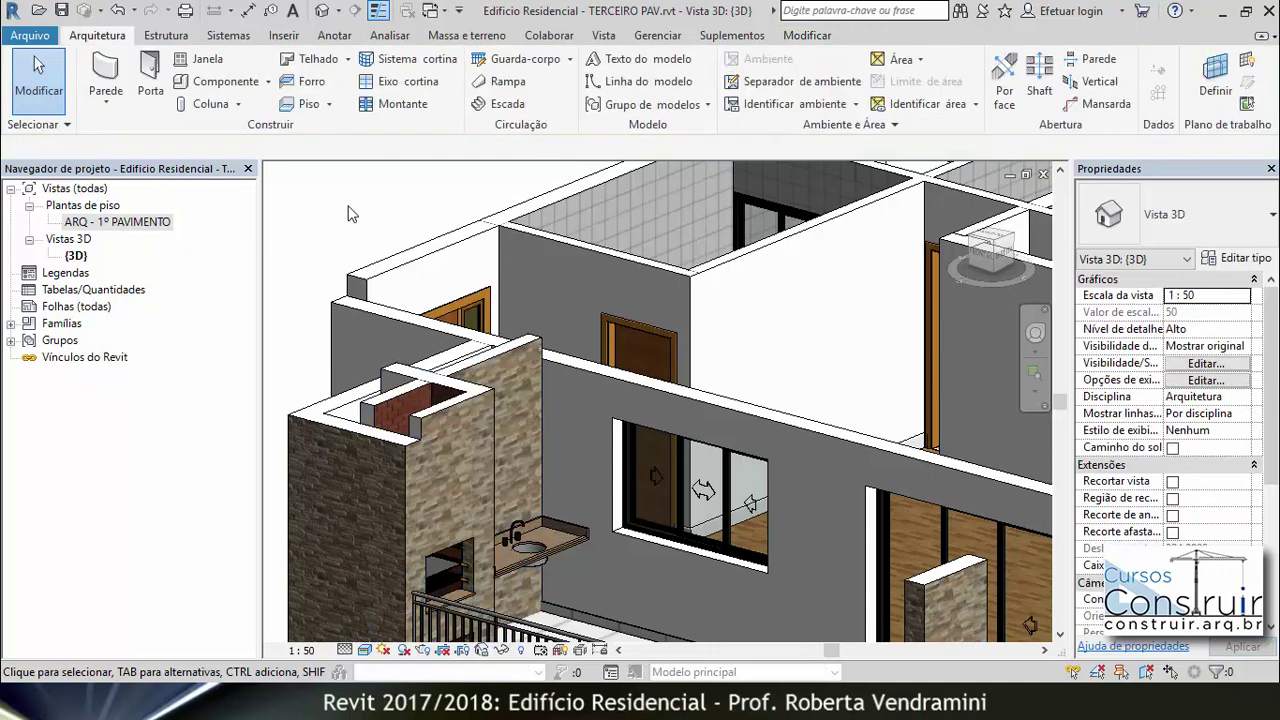
scroll(378, 245, down, 5)
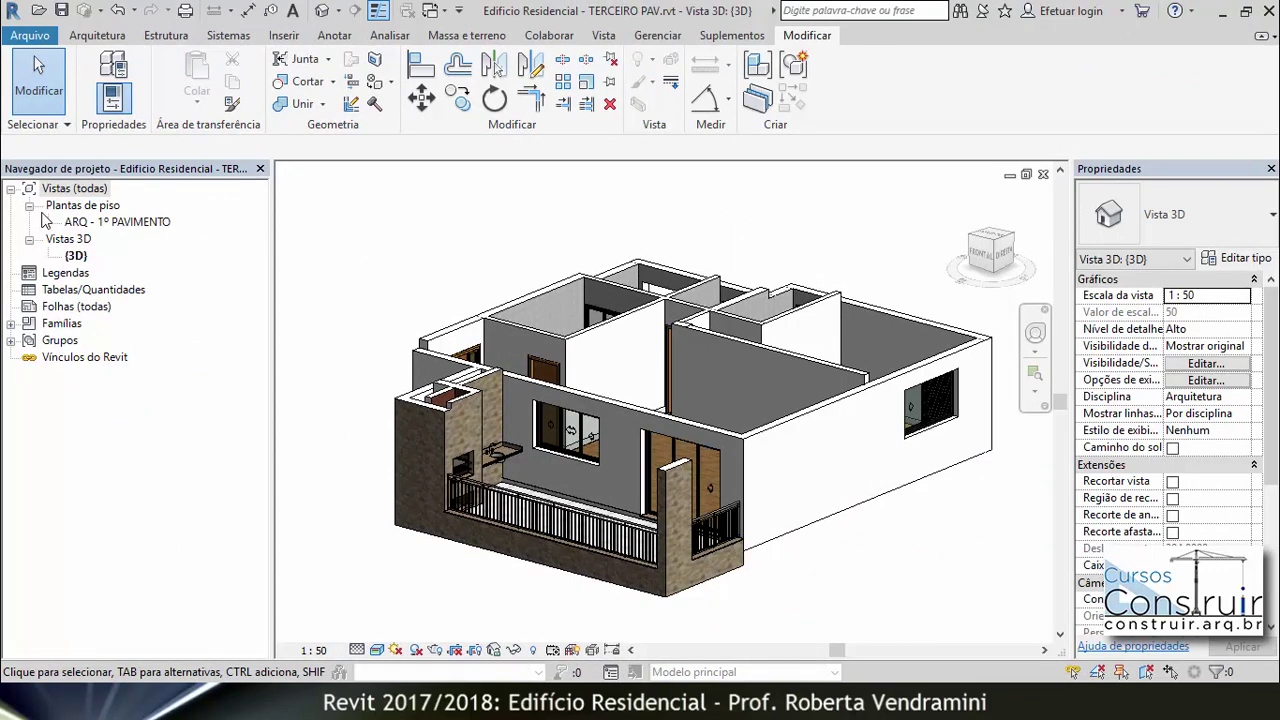
Rename the ARQ - 1º PAVIMENTO plan view to ARQ - 3º PAVIMENTO from the Project Browser.
click(111, 224)
right_click(120, 230)
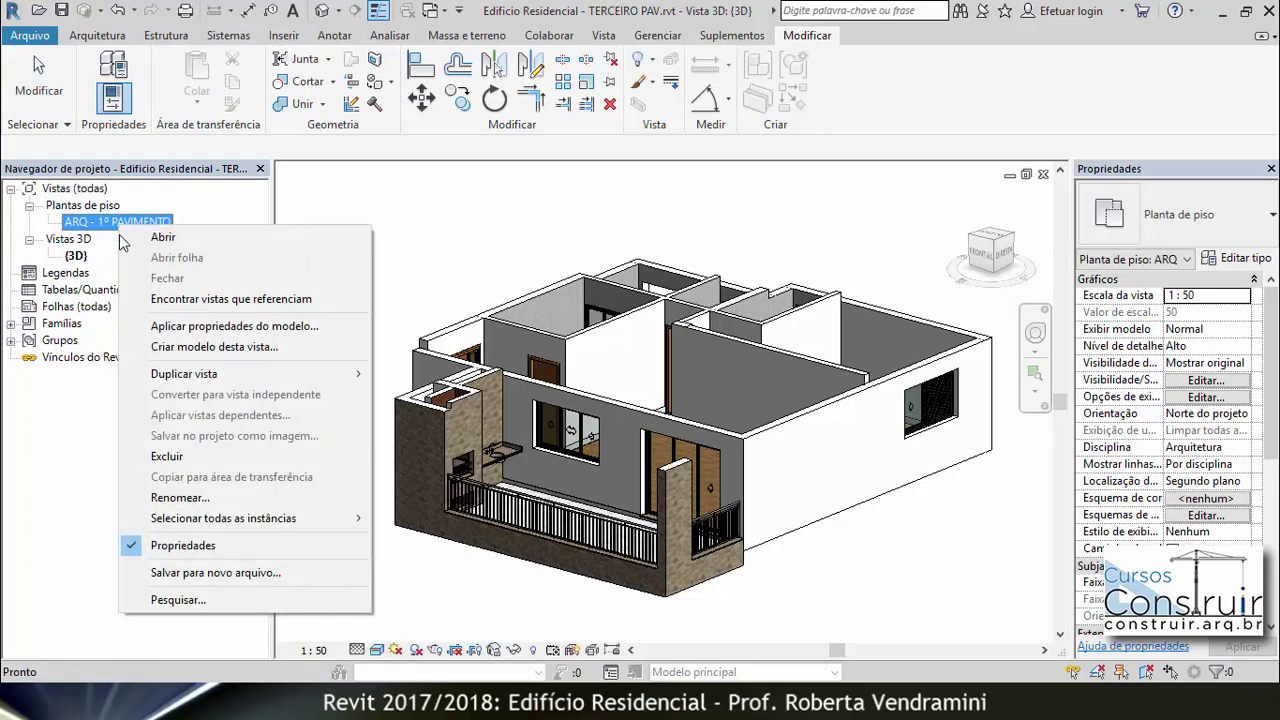
click(190, 497)
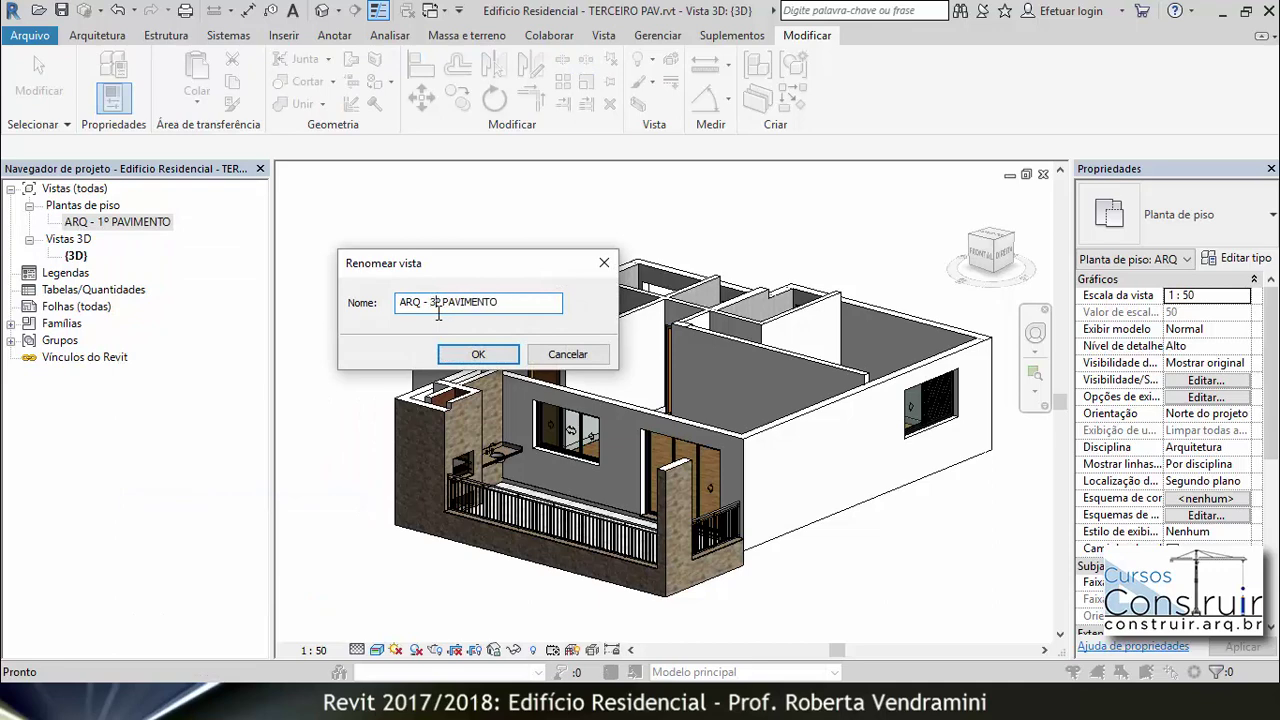
click(490, 354)
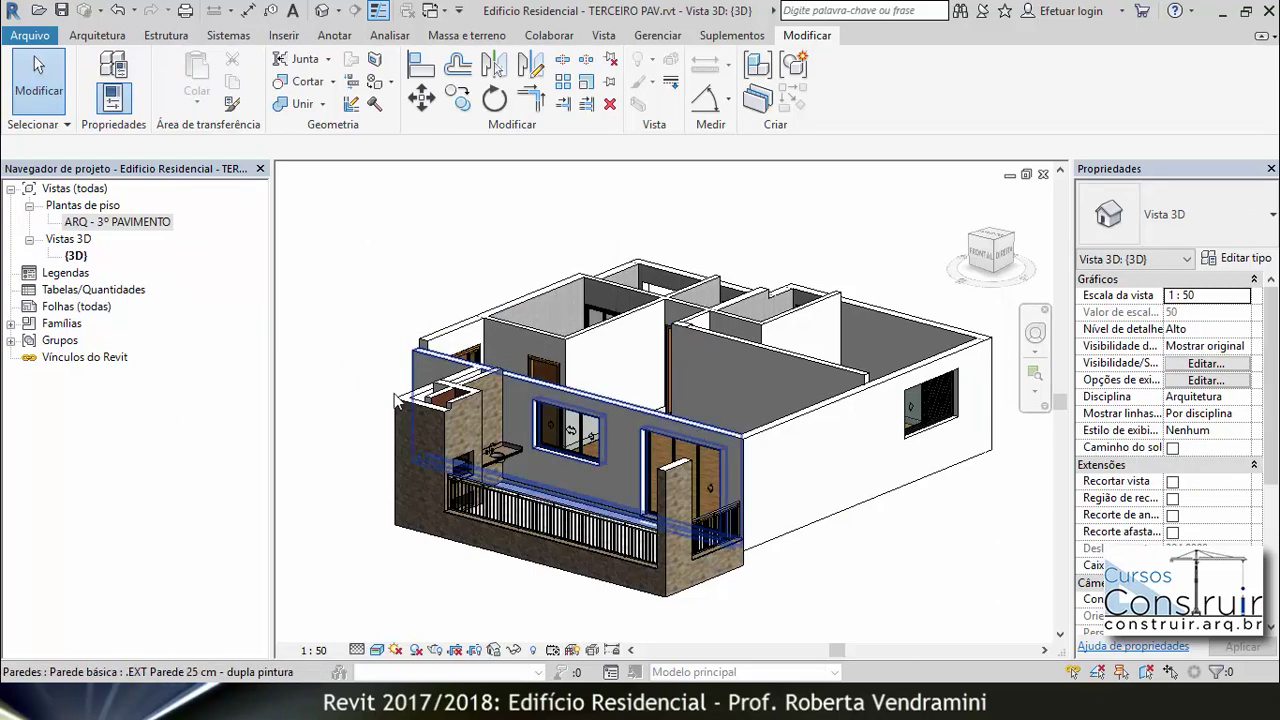
Draw a vertical section line across the ARQ - 3º PAVIMENTO floor plan.
double_click(135, 225)
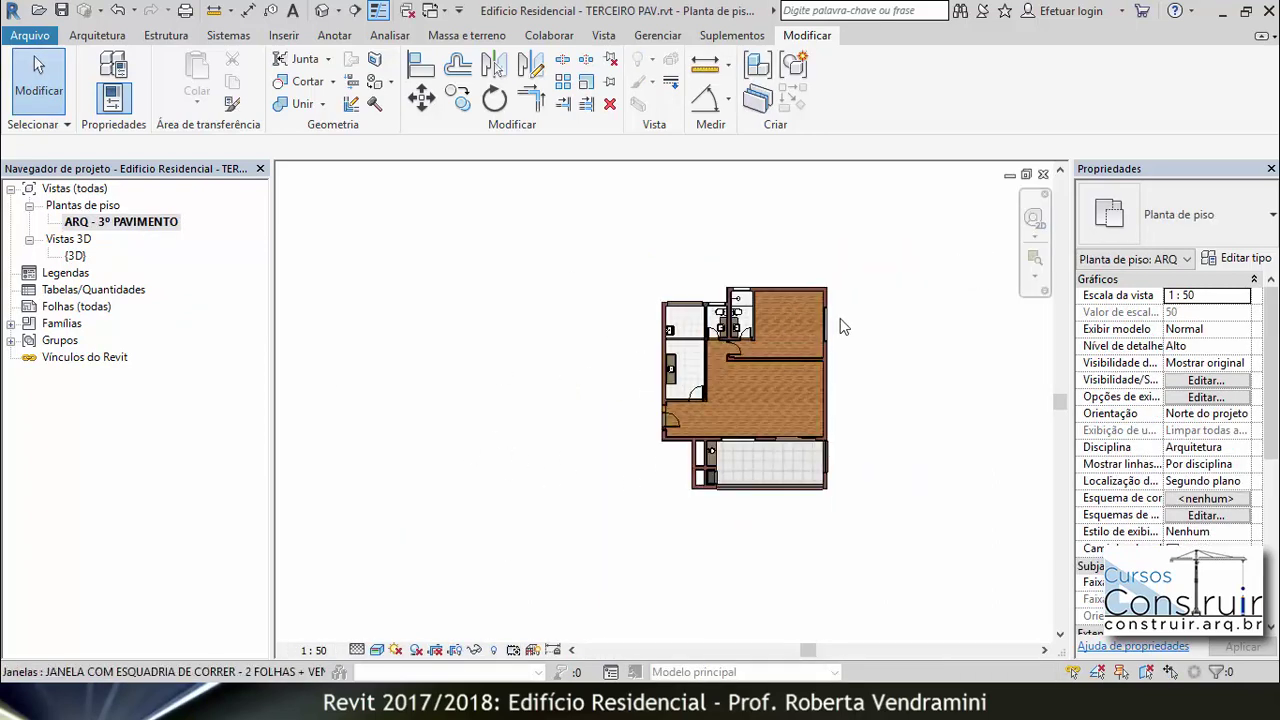
scroll(858, 327, up, 2)
click(357, 11)
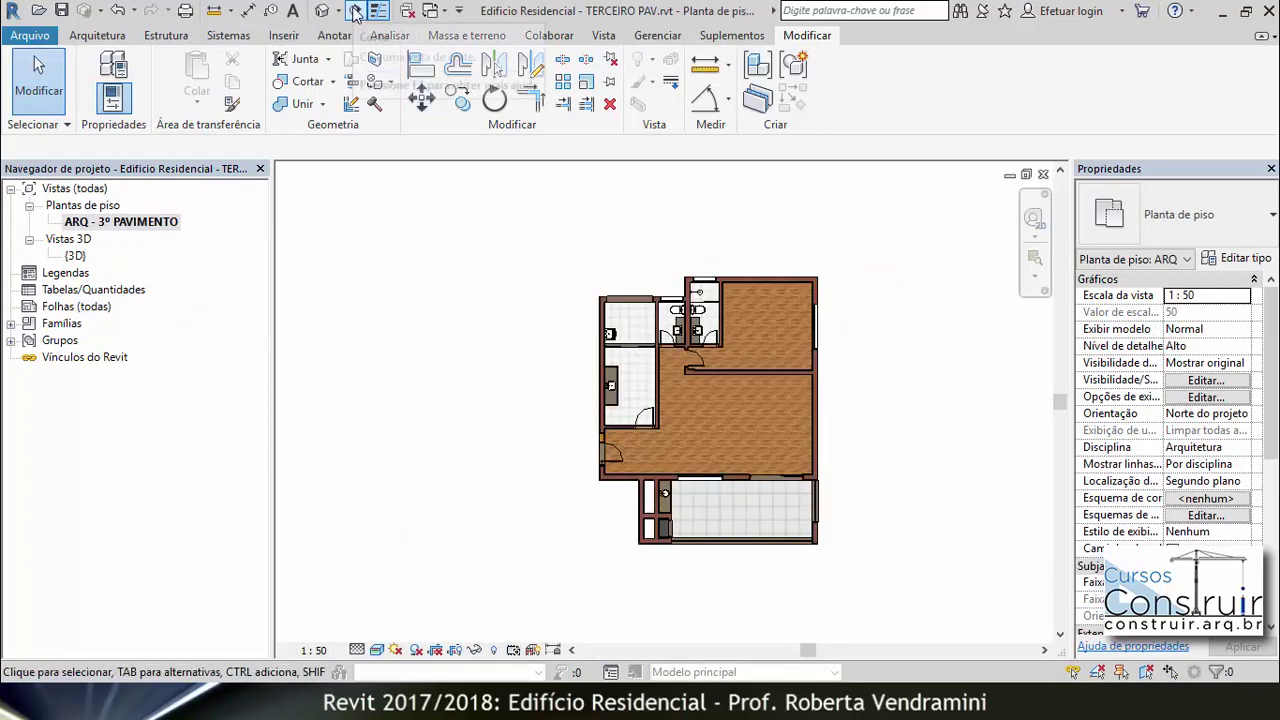
click(765, 230)
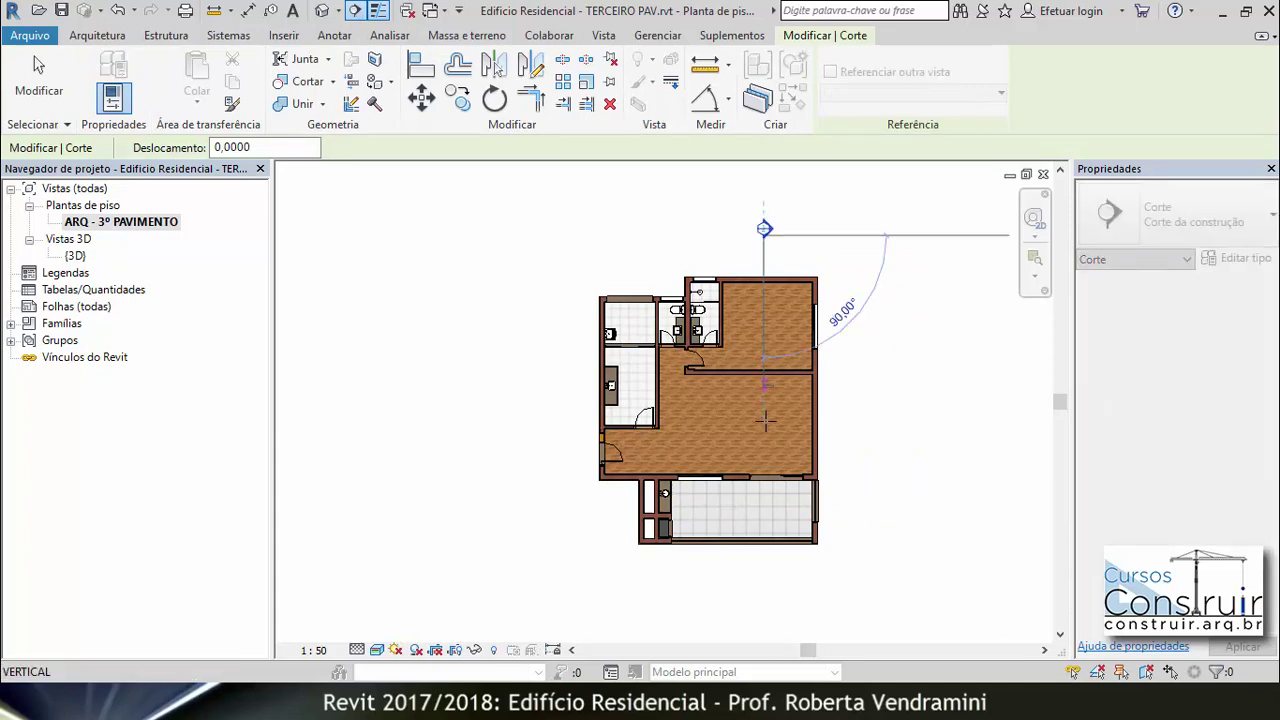
click(767, 584)
key(Escape)
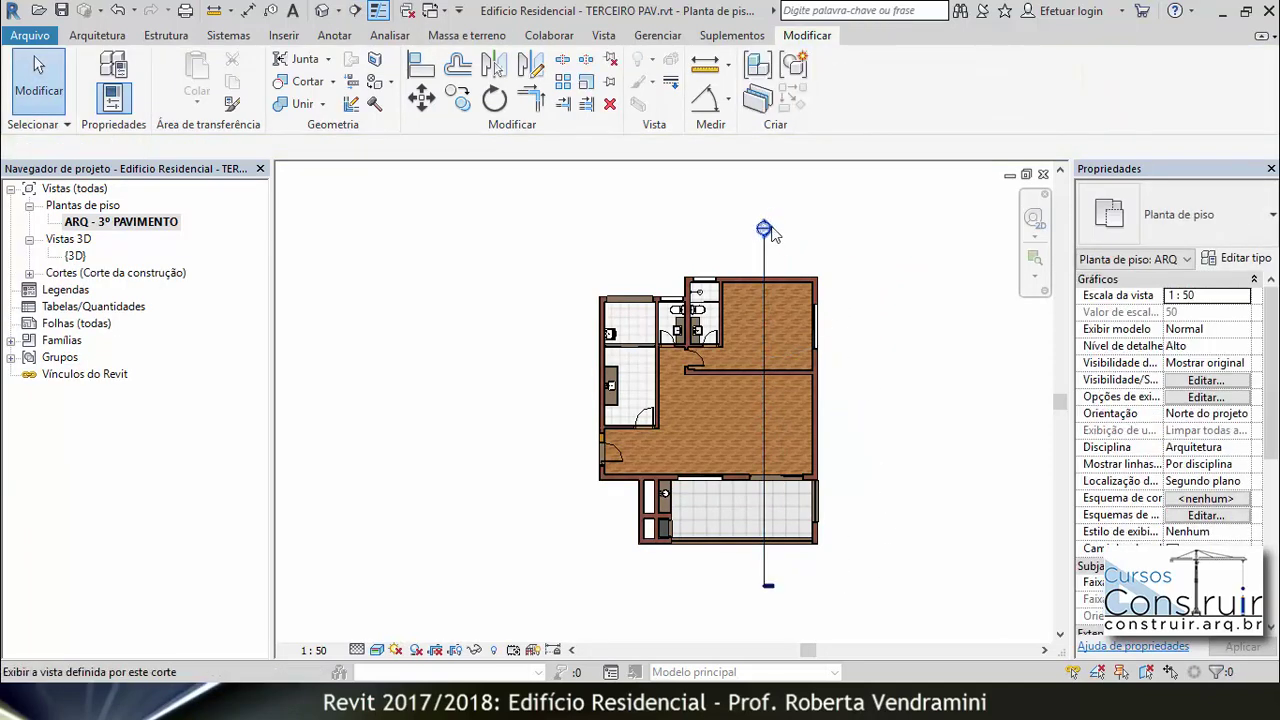
Open the Corte 1 section and extend its crop region upward.
double_click(764, 229)
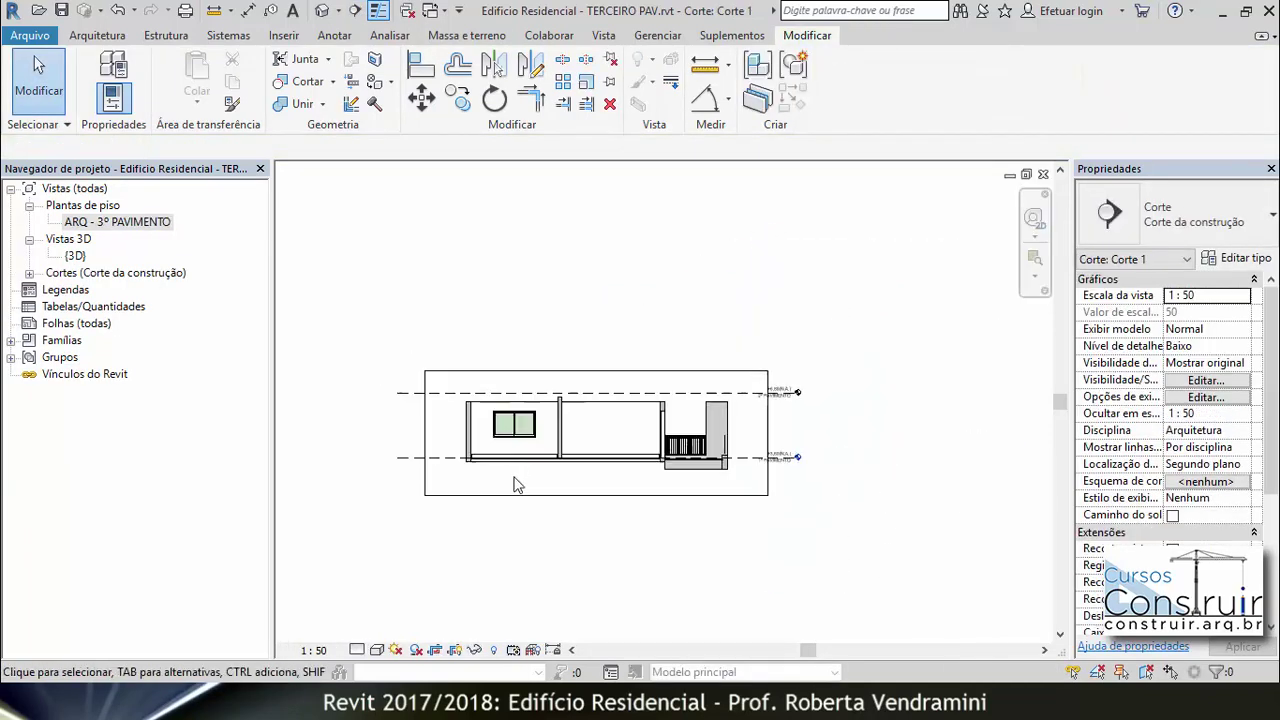
scroll(517, 484, down, 3)
click(550, 430)
drag(550, 430, 549, 306)
click(715, 481)
Window-select all the building elements in the Corte 1 section.
scroll(623, 486, up, 1)
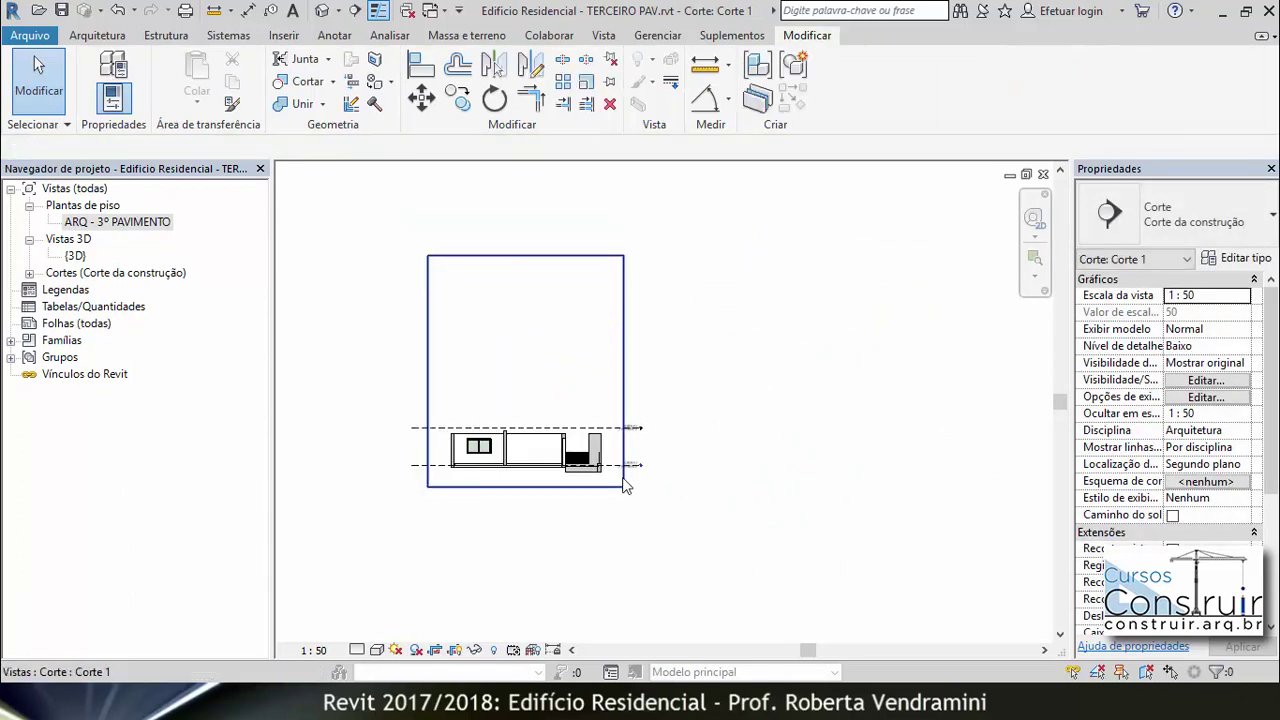
scroll(623, 486, up, 2)
scroll(658, 468, up, 1)
scroll(658, 468, up, 1)
scroll(640, 470, up, 1)
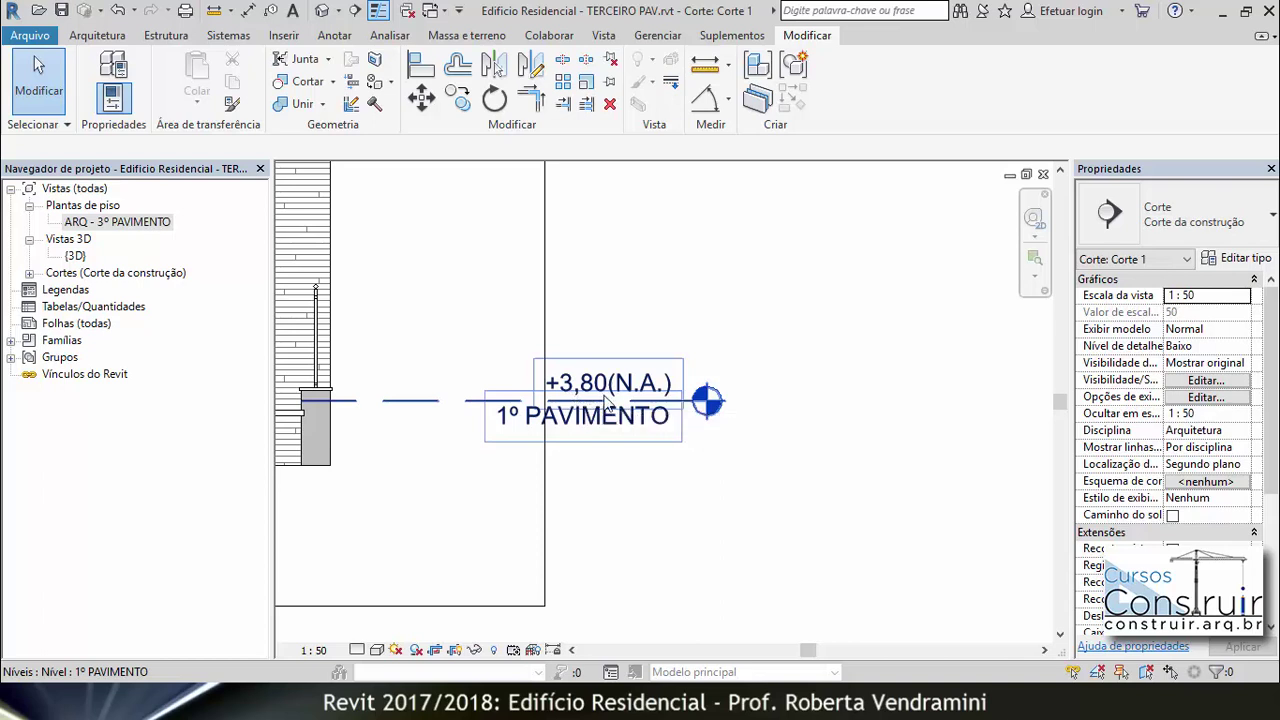
scroll(748, 491, down, 5)
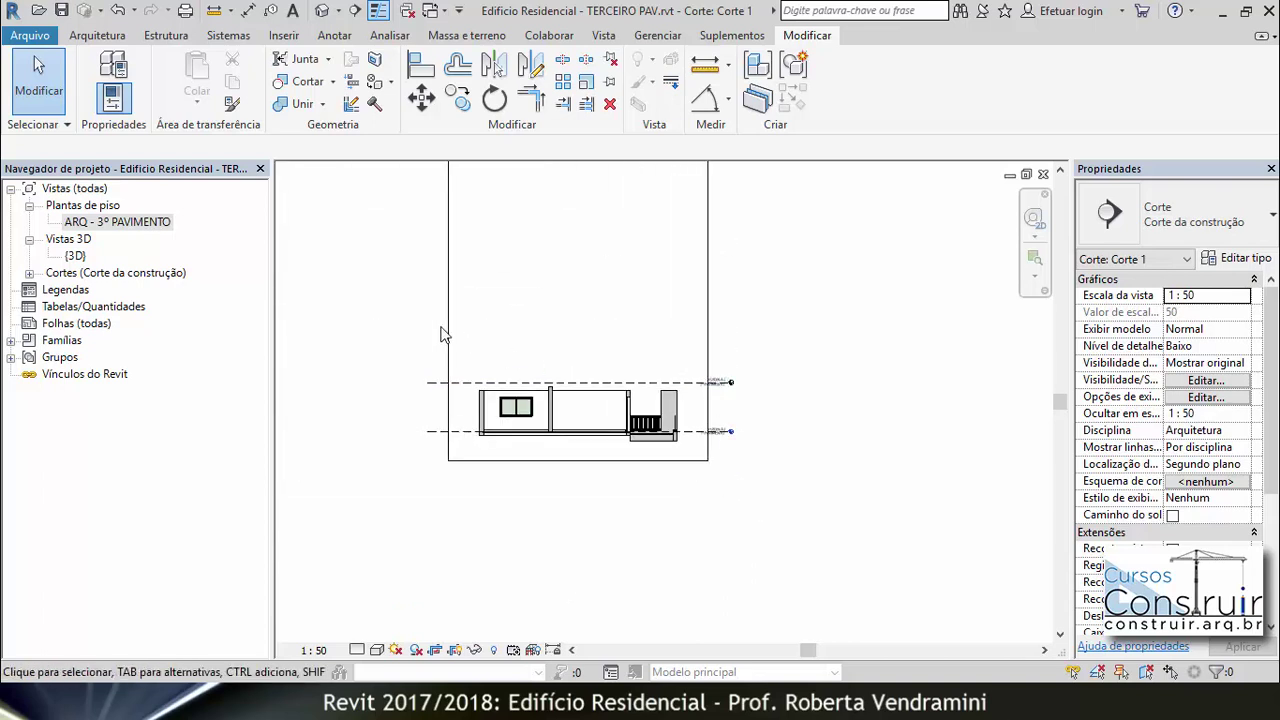
drag(322, 292, 871, 537)
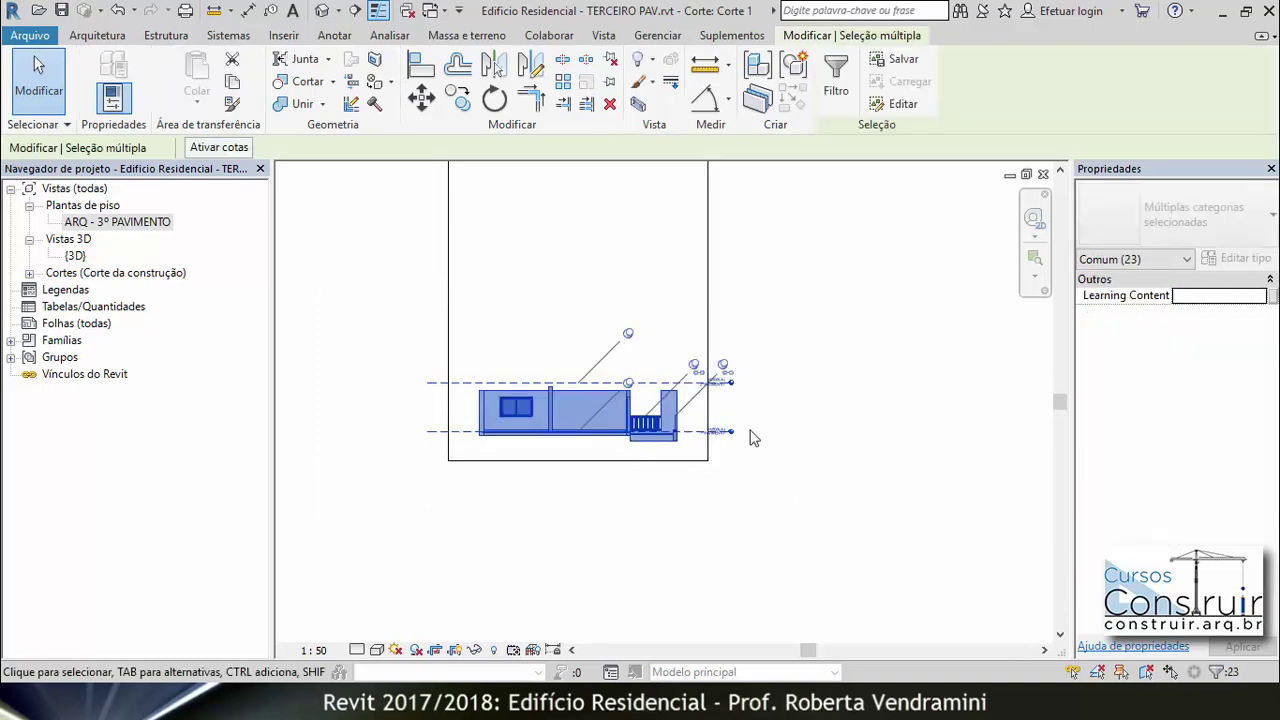
Unpin a grid axis and move the selected apartment and levels up 6 m.
scroll(643, 371, up, 1)
scroll(643, 377, up, 2)
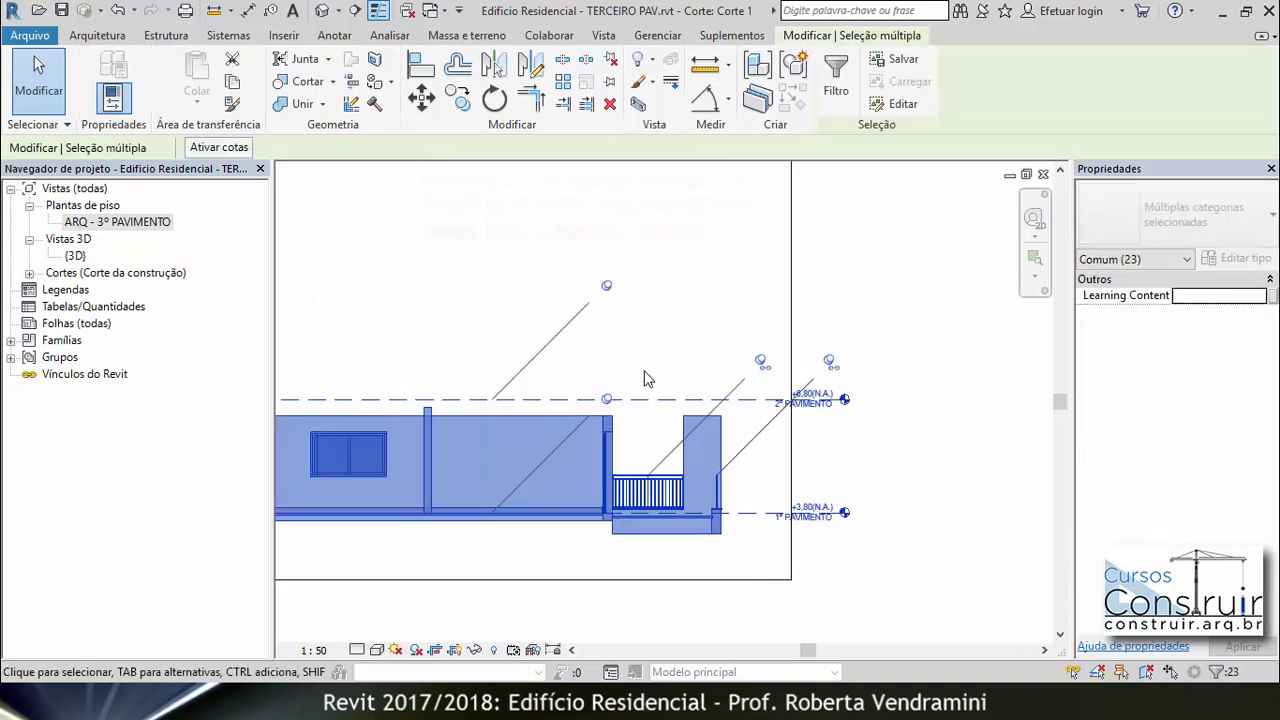
click(602, 272)
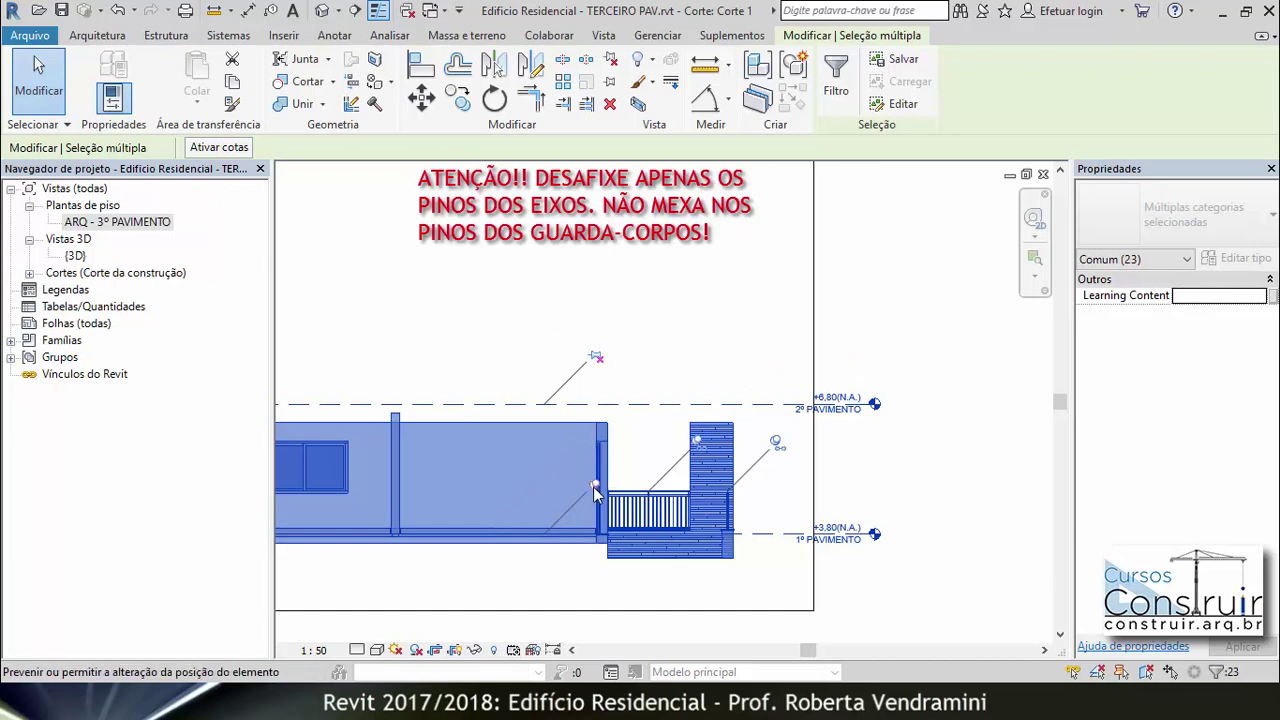
scroll(766, 374, down, 3)
scroll(737, 380, down, 2)
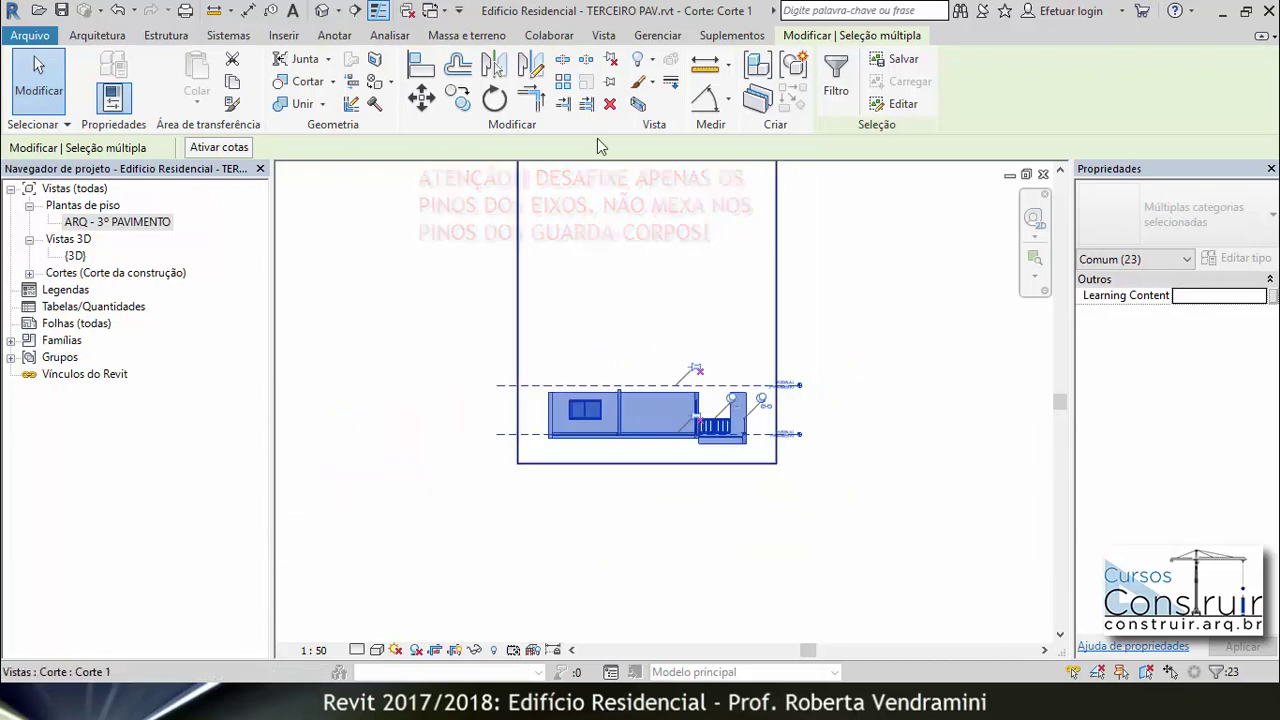
click(421, 100)
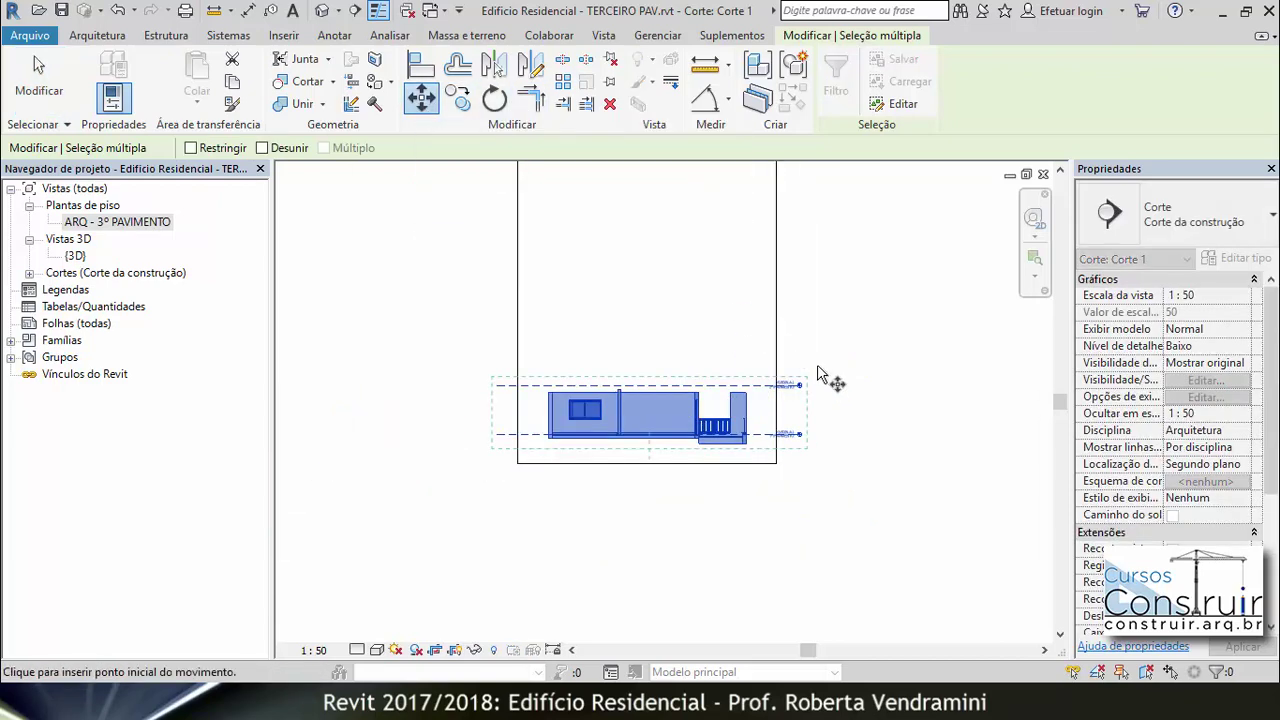
click(897, 425)
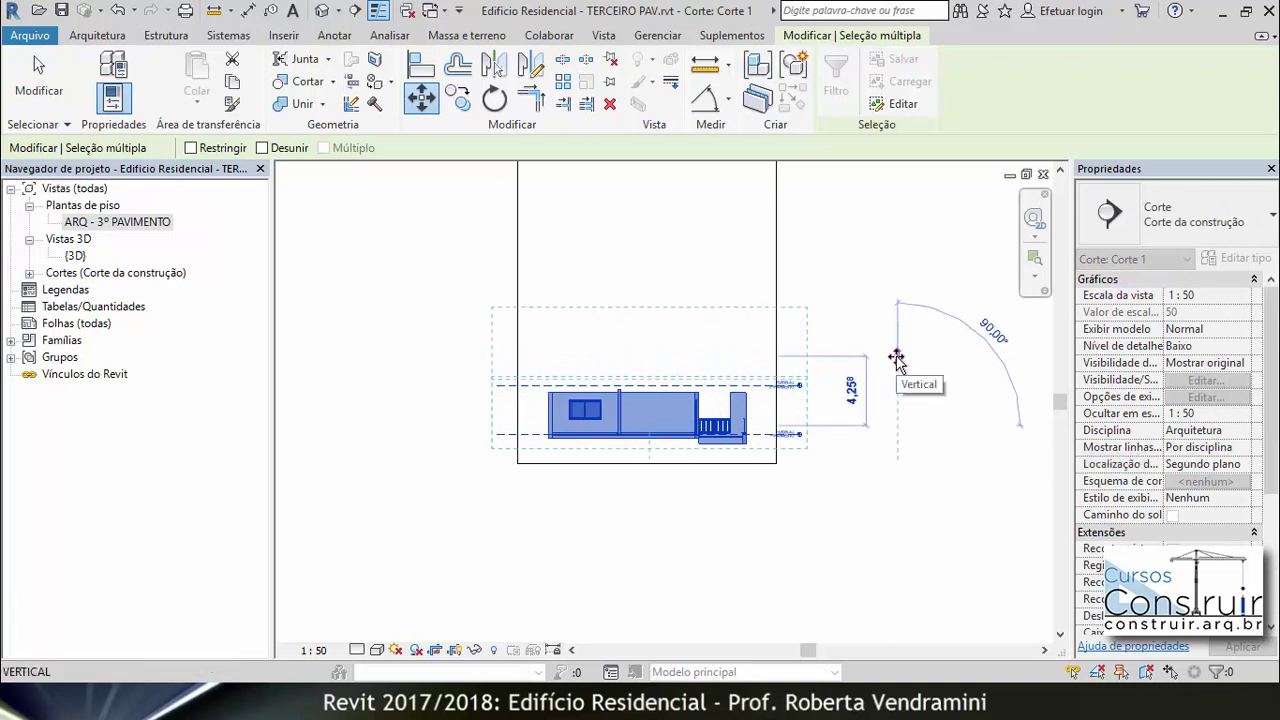
text(6)
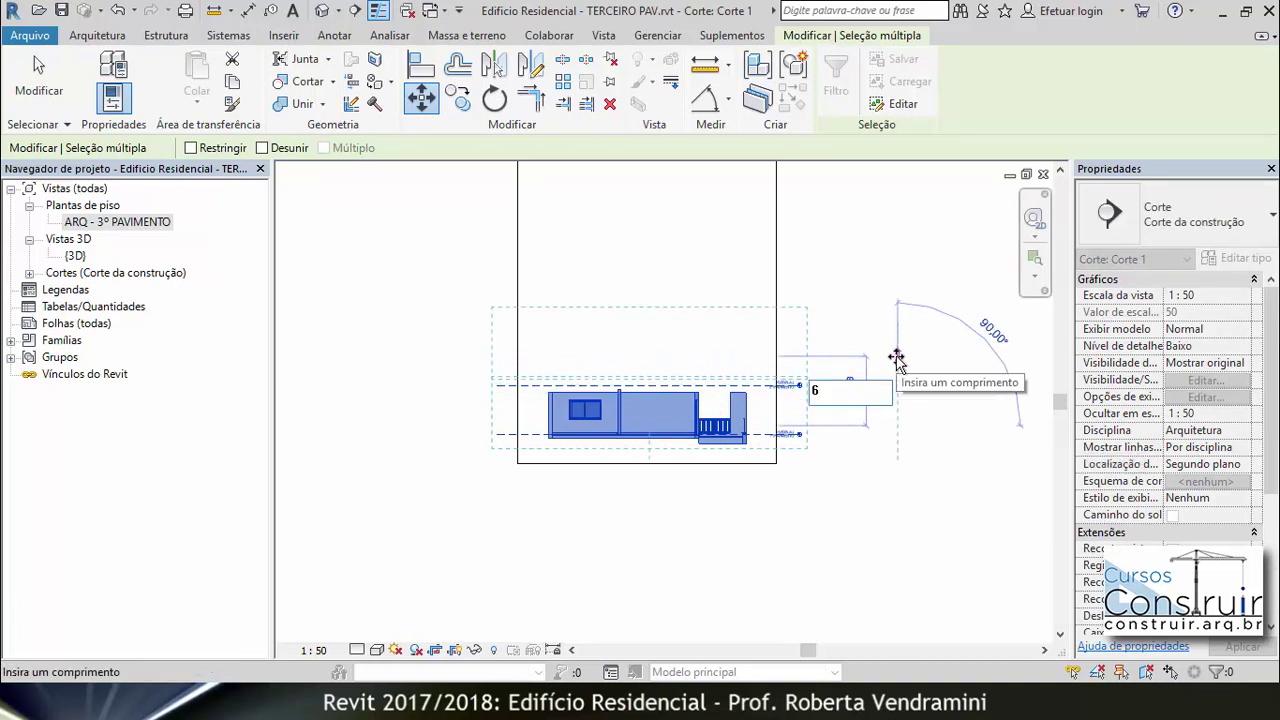
key(Return)
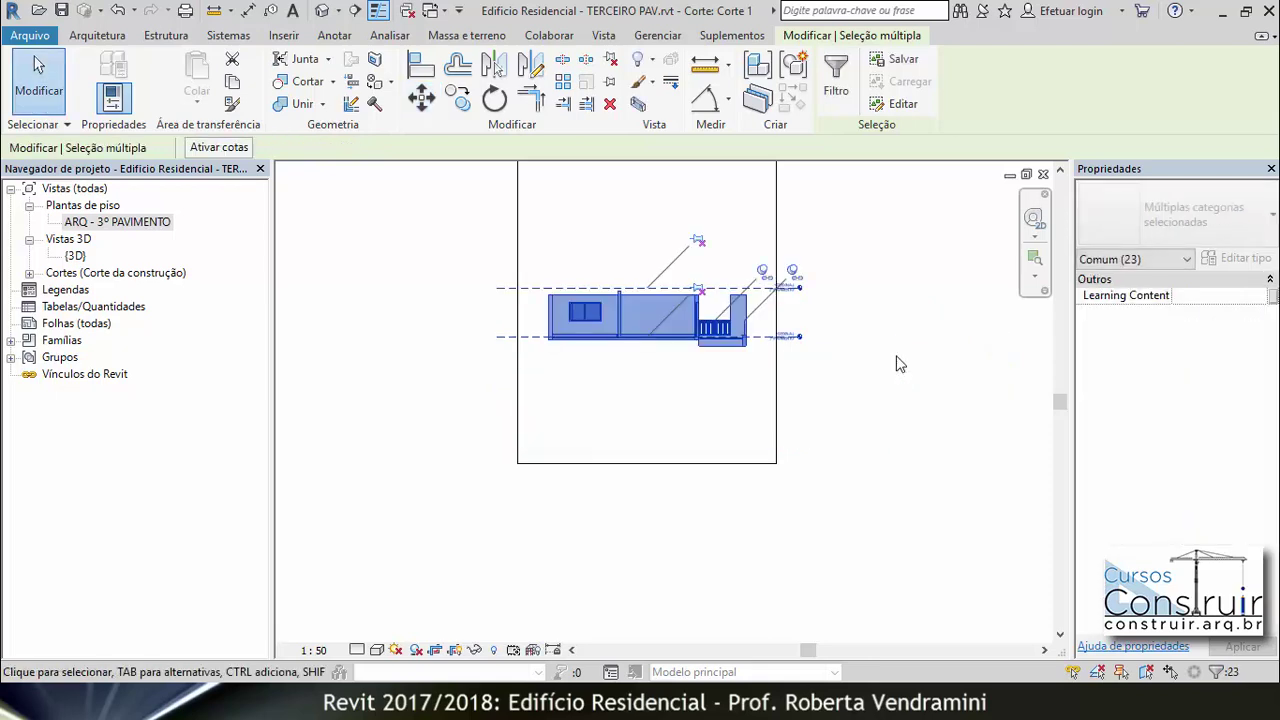
Unpin the remaining axis element and clear the selection.
scroll(694, 249, up, 5)
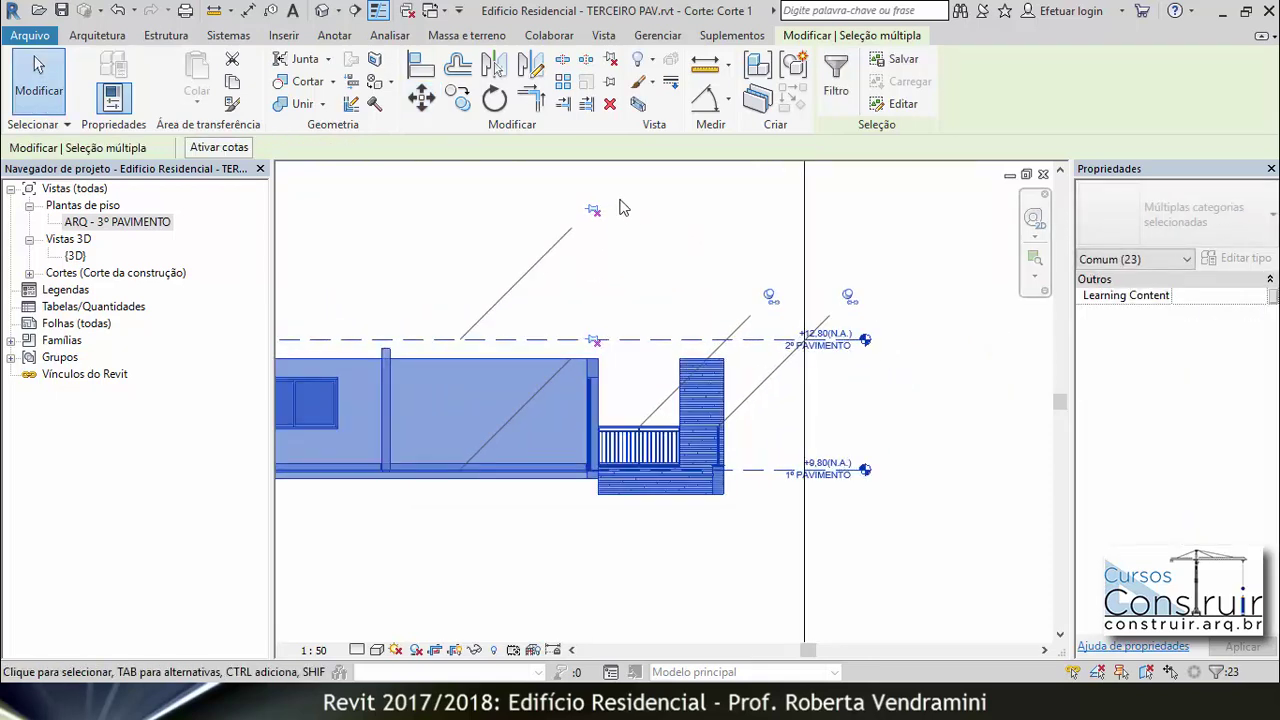
click(593, 218)
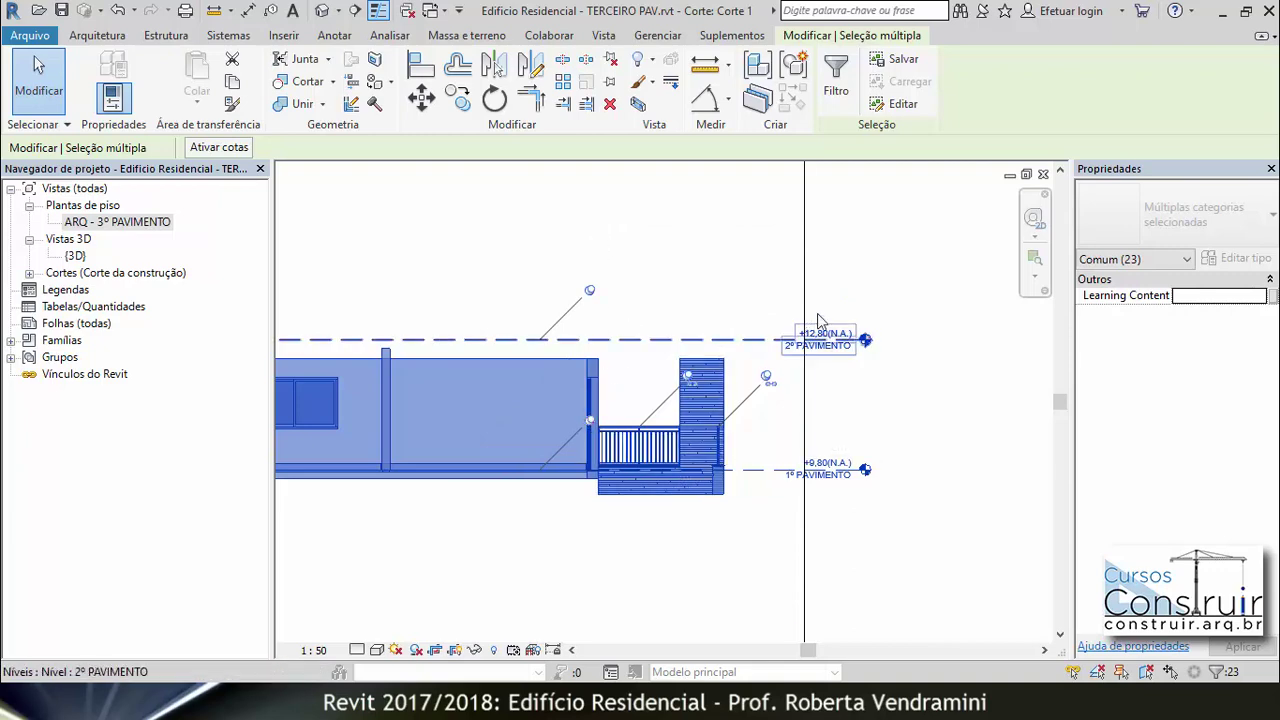
click(762, 452)
scroll(878, 452, up, 7)
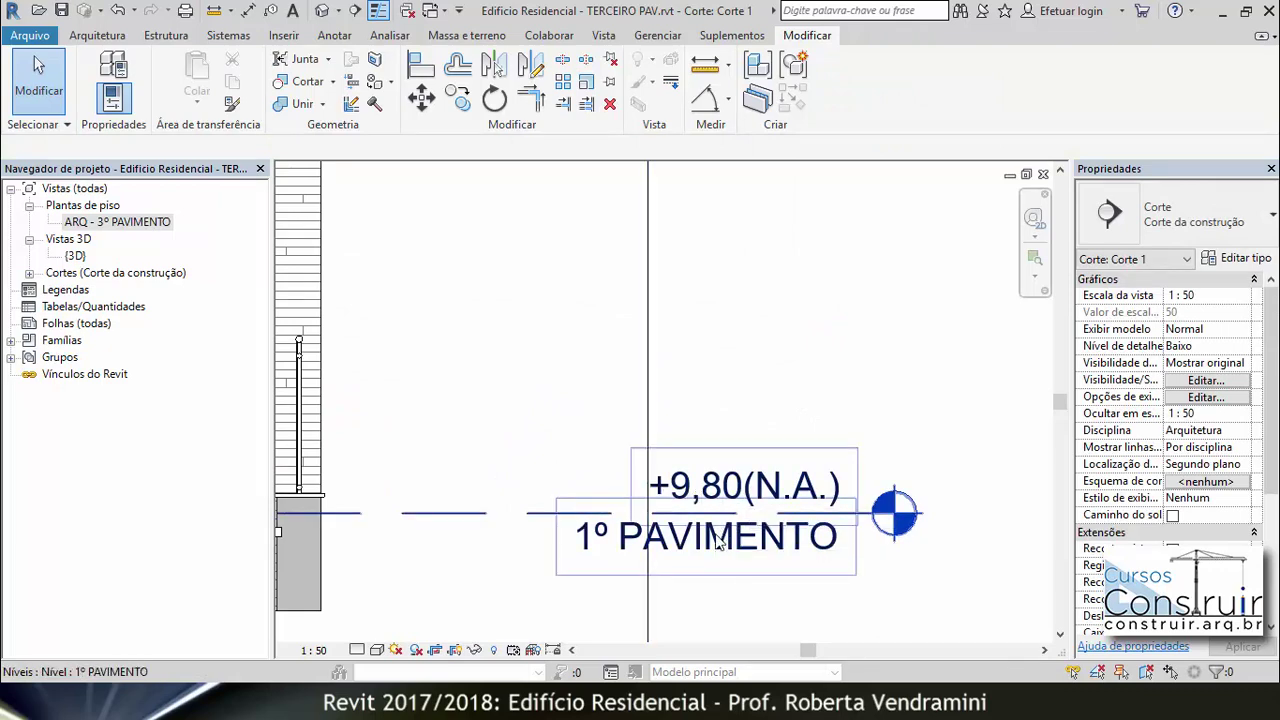
Rename the 1º PAVIMENTO level to 3º PAVIMENTO.
double_click(716, 541)
click(742, 545)
text(3)
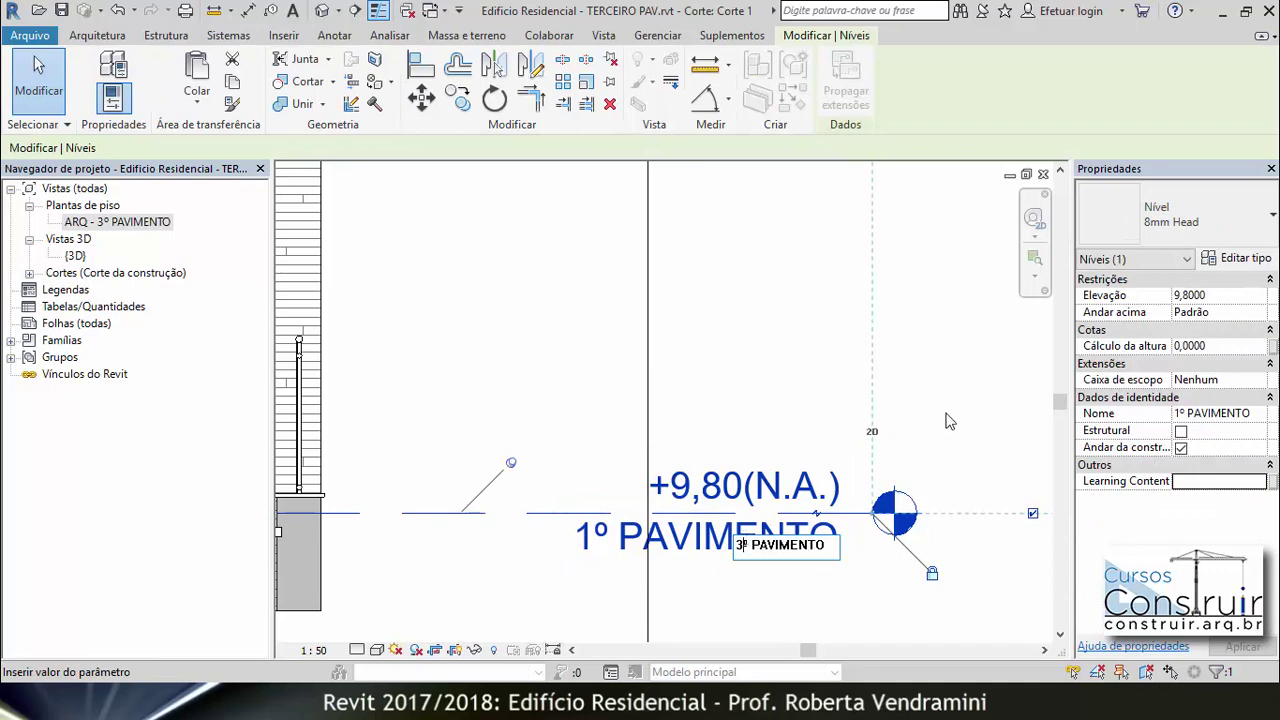
key(Return)
scroll(704, 383, down, 3)
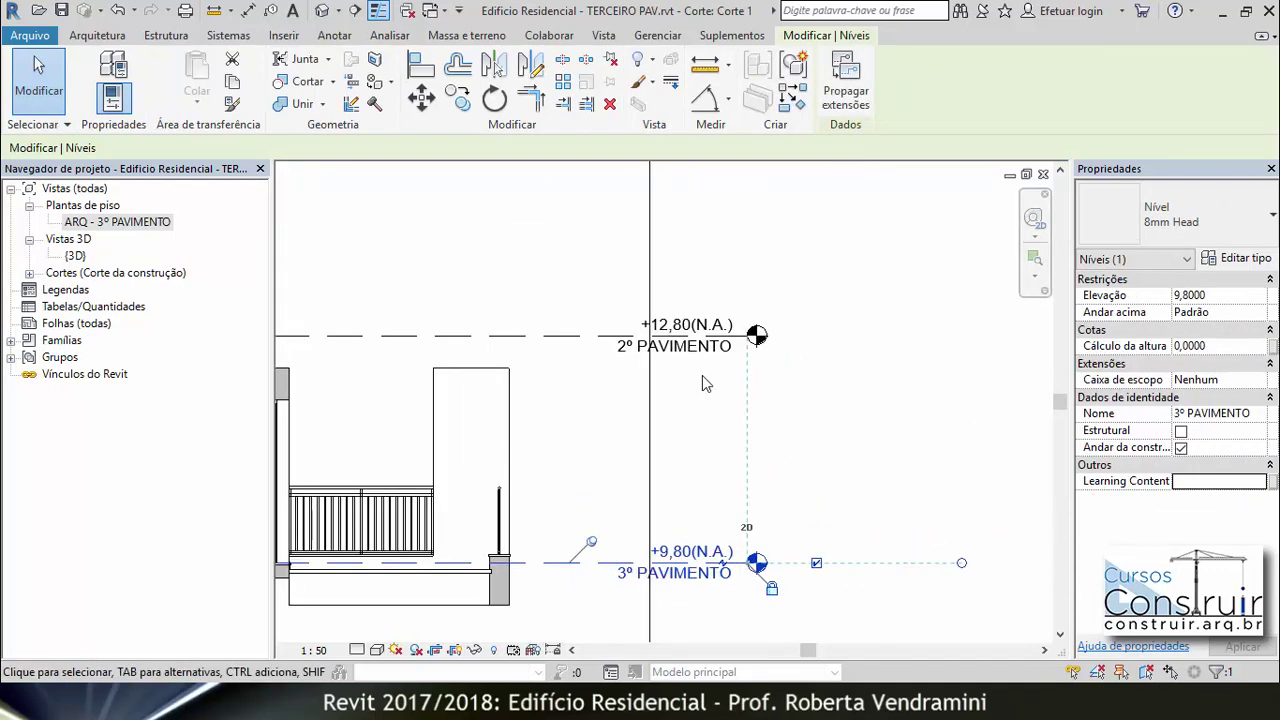
scroll(703, 383, up, 3)
Rename the 2º PAVIMENTO level to COBERTURA.
double_click(668, 327)
text(COBERTURA)
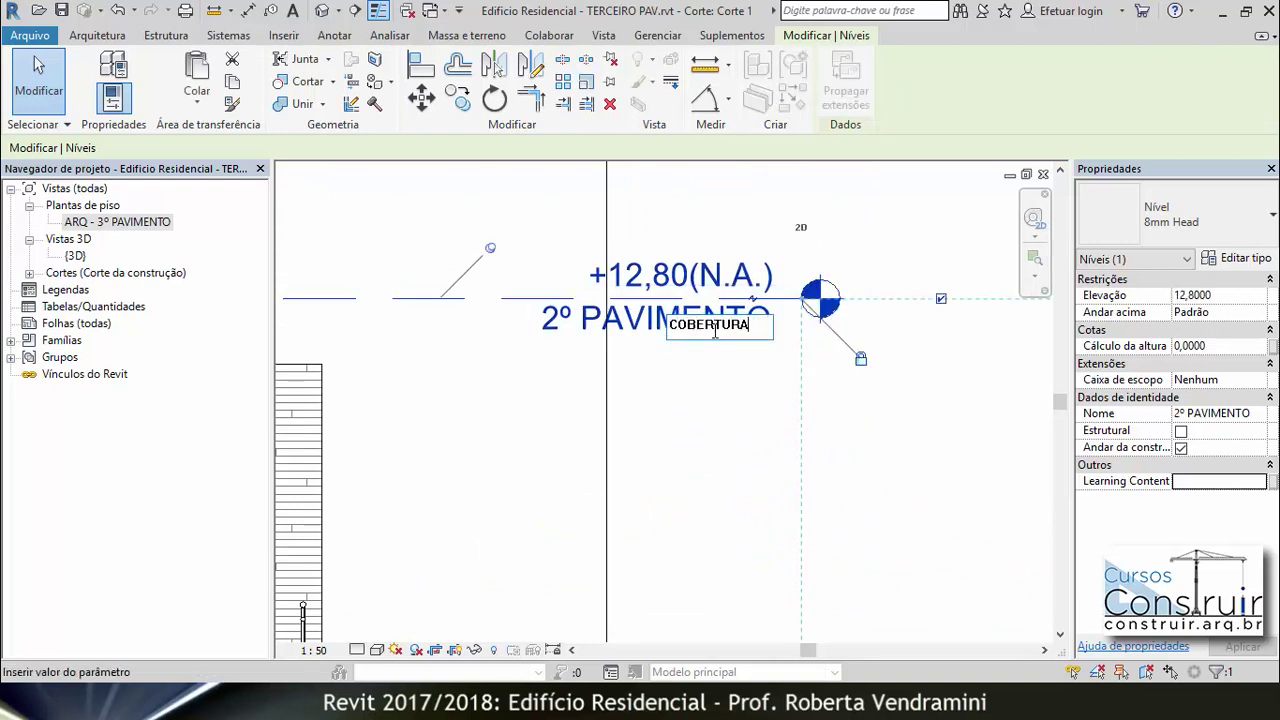
key(Return)
scroll(870, 436, down, 2)
scroll(820, 420, down, 3)
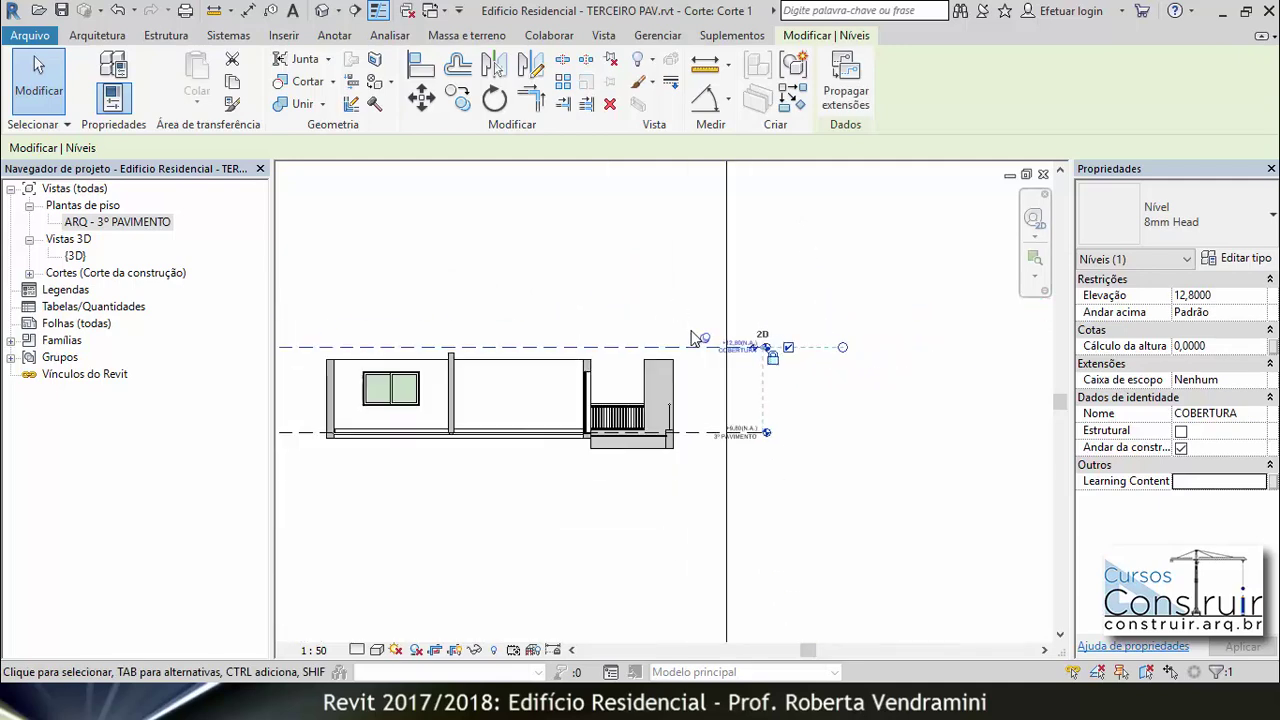
key(Escape)
scroll(555, 320, up, 1)
Delete the Corte 1 section line from the ARQ - 3º PAVIMENTO plan, accepting the warning.
scroll(555, 320, up, 1)
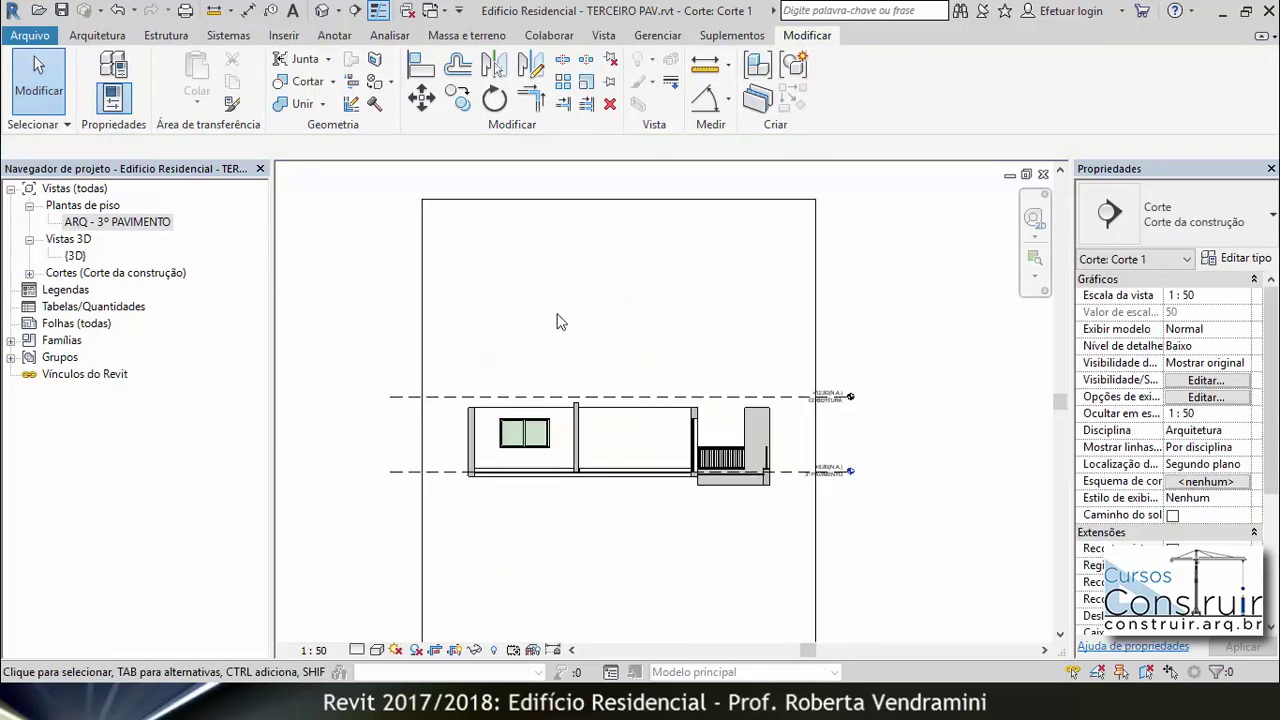
scroll(594, 343, up, 1)
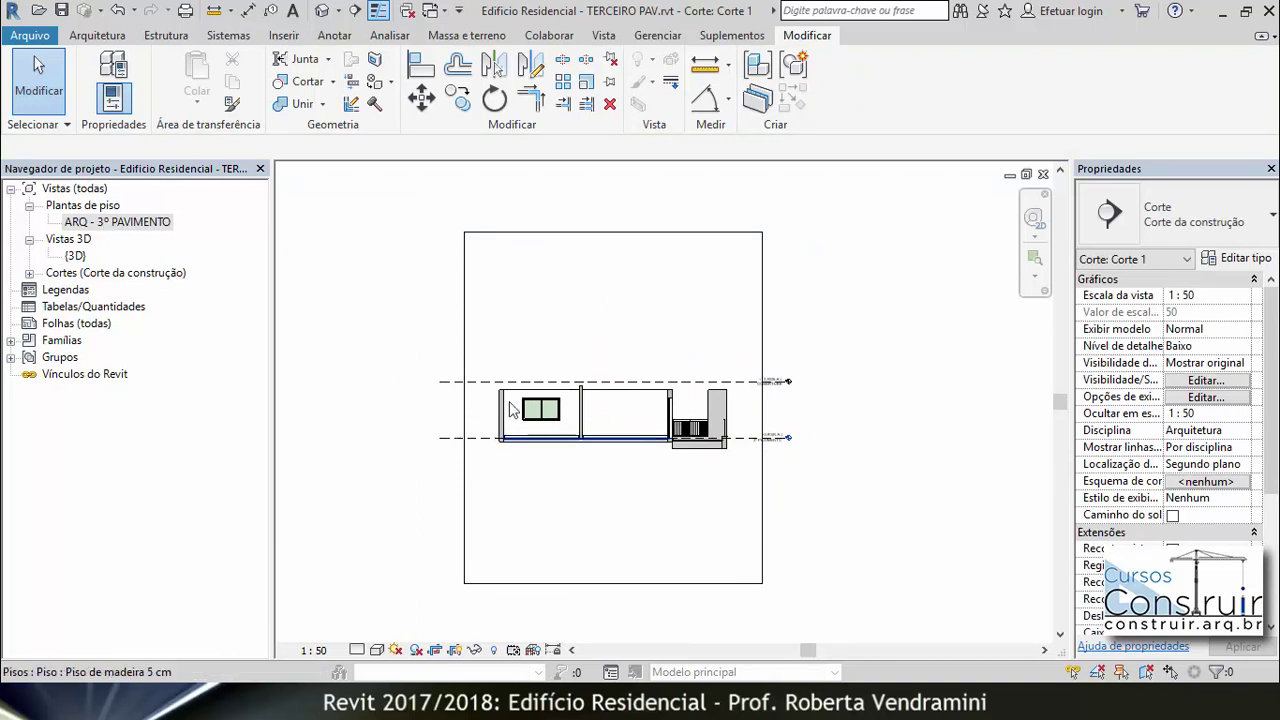
double_click(118, 224)
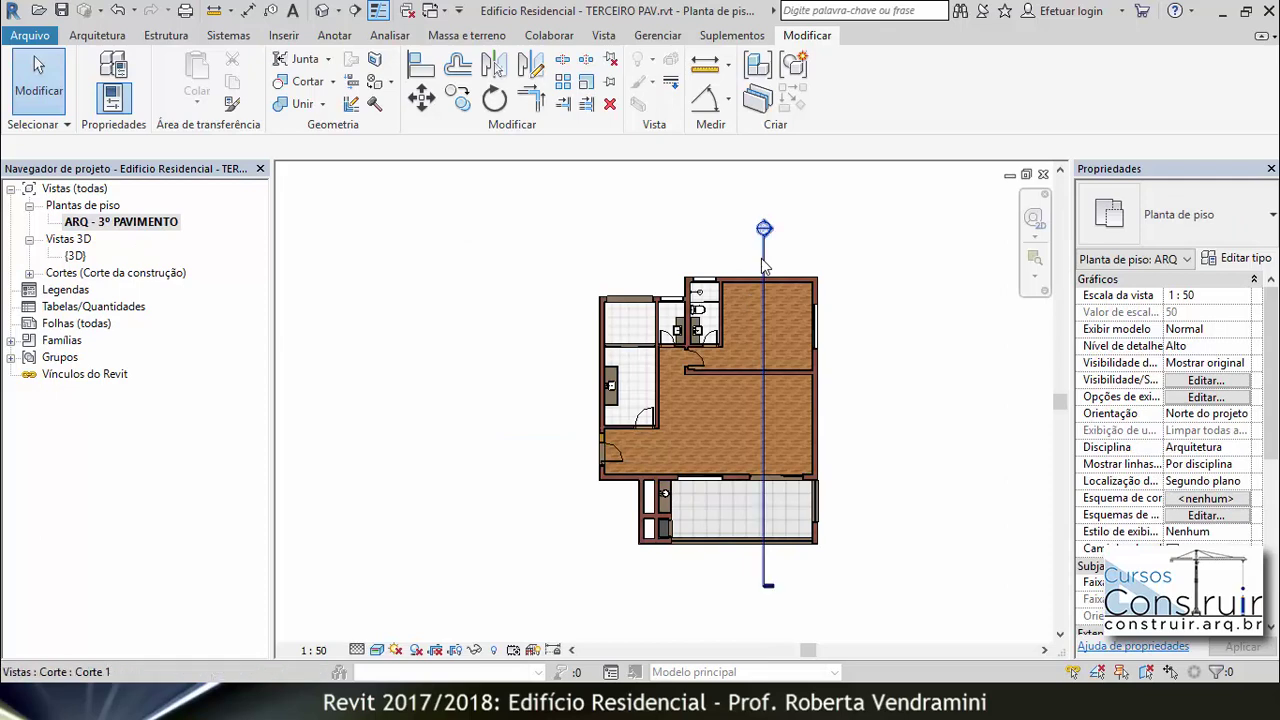
click(764, 266)
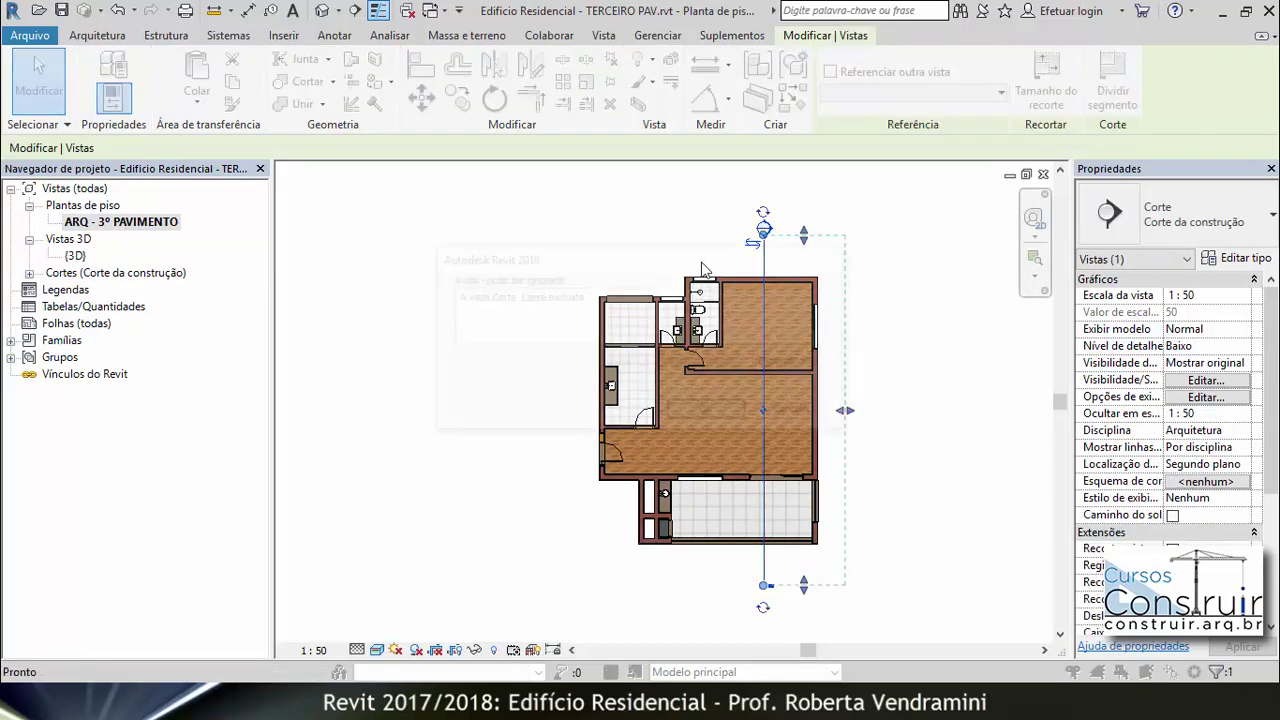
key(Delete)
click(720, 420)
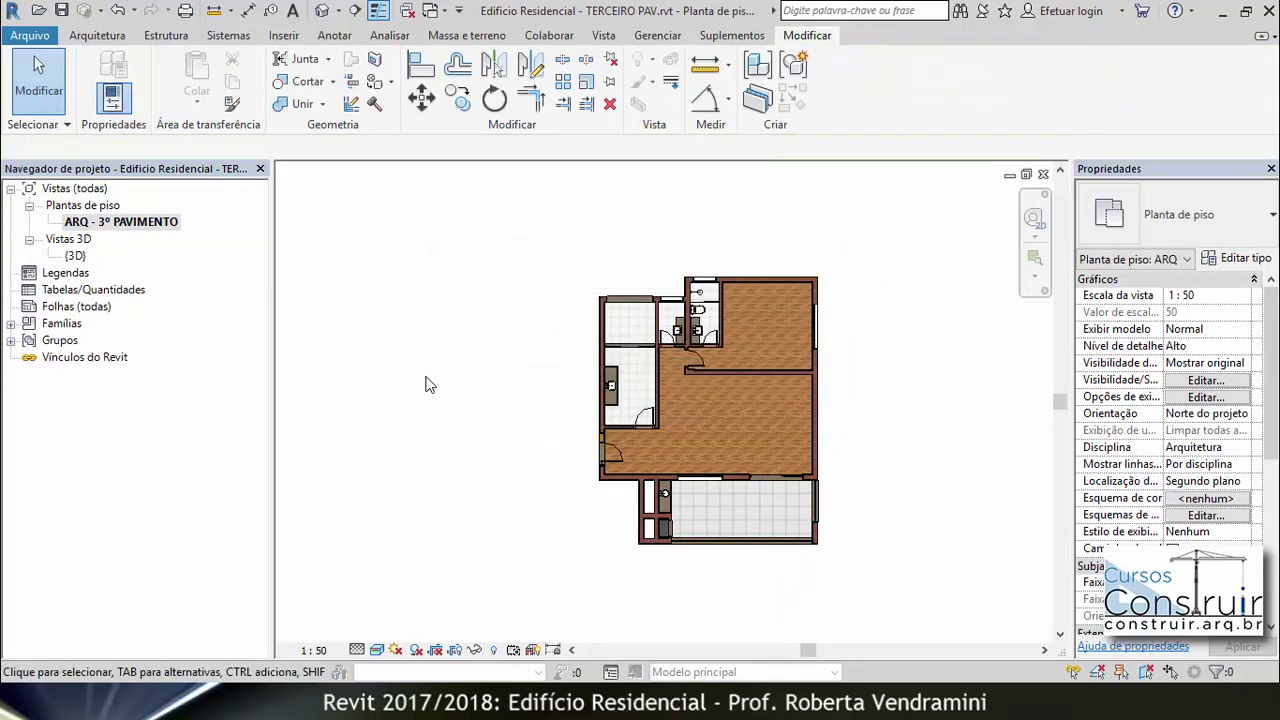
In the 3D view, raise the floating Deca_Tanque sink from elevation -6,0000 to 0,0000.
double_click(75, 256)
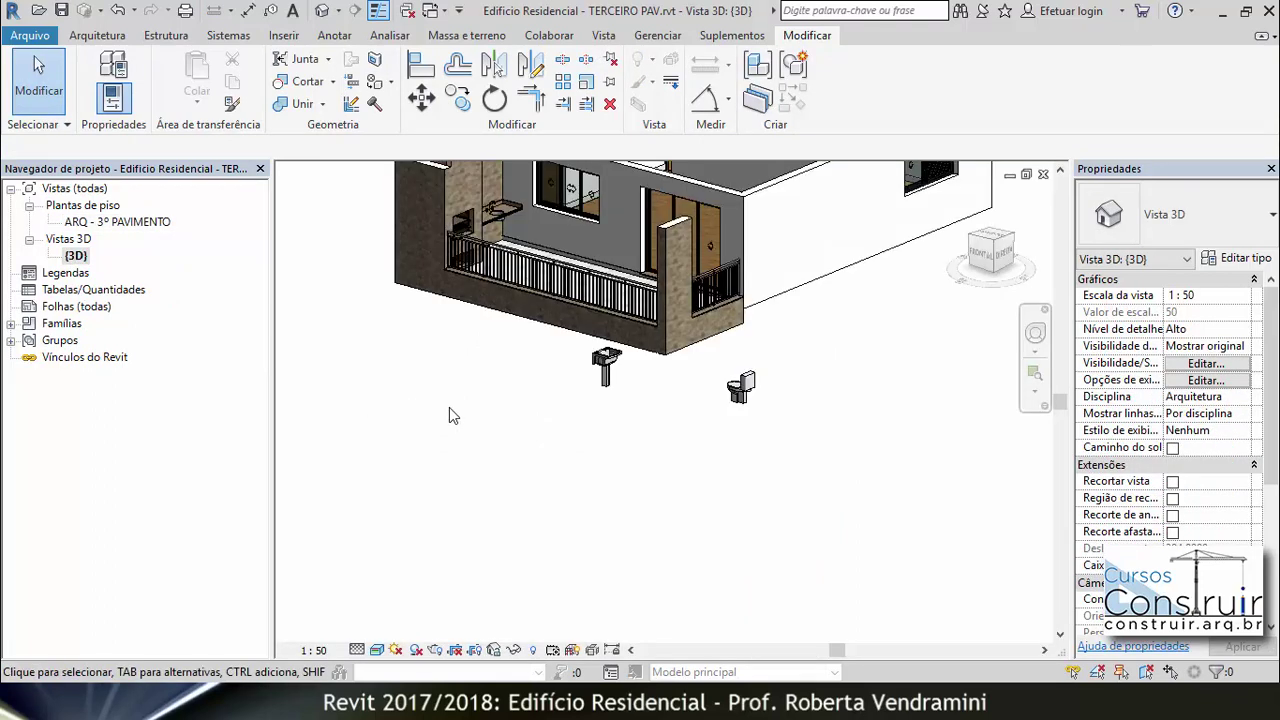
key(z)
key(f)
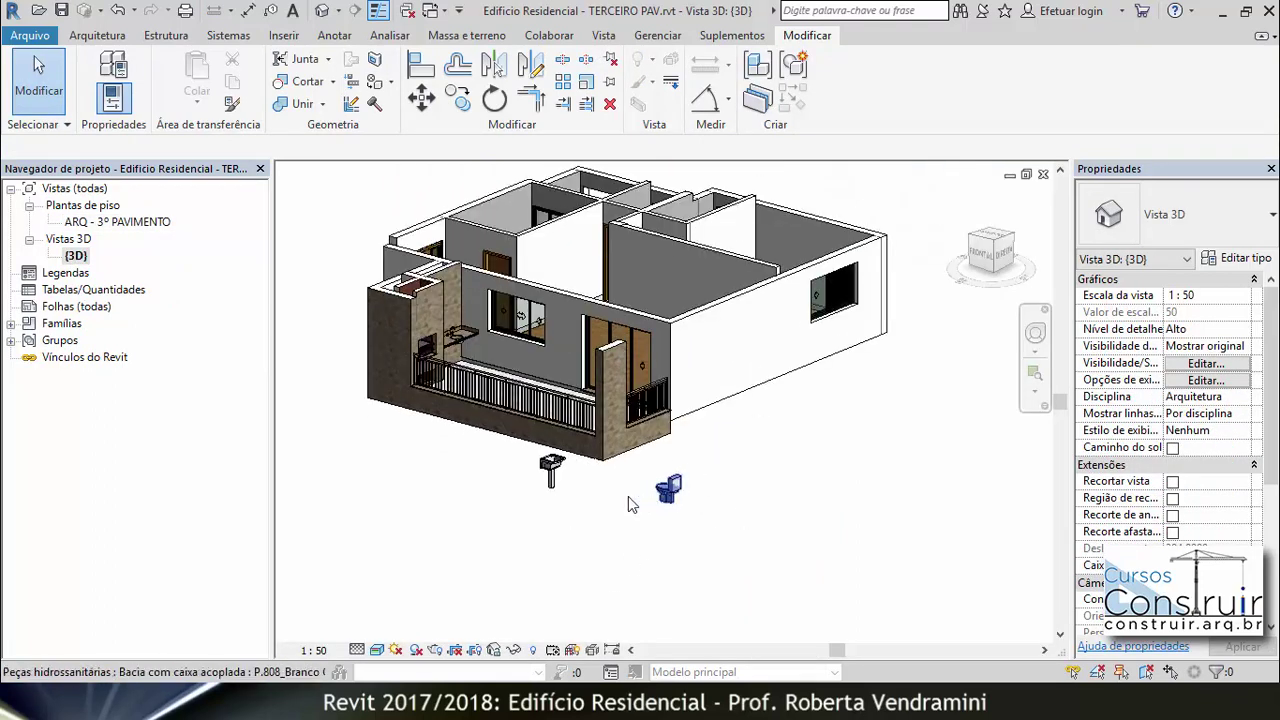
click(553, 472)
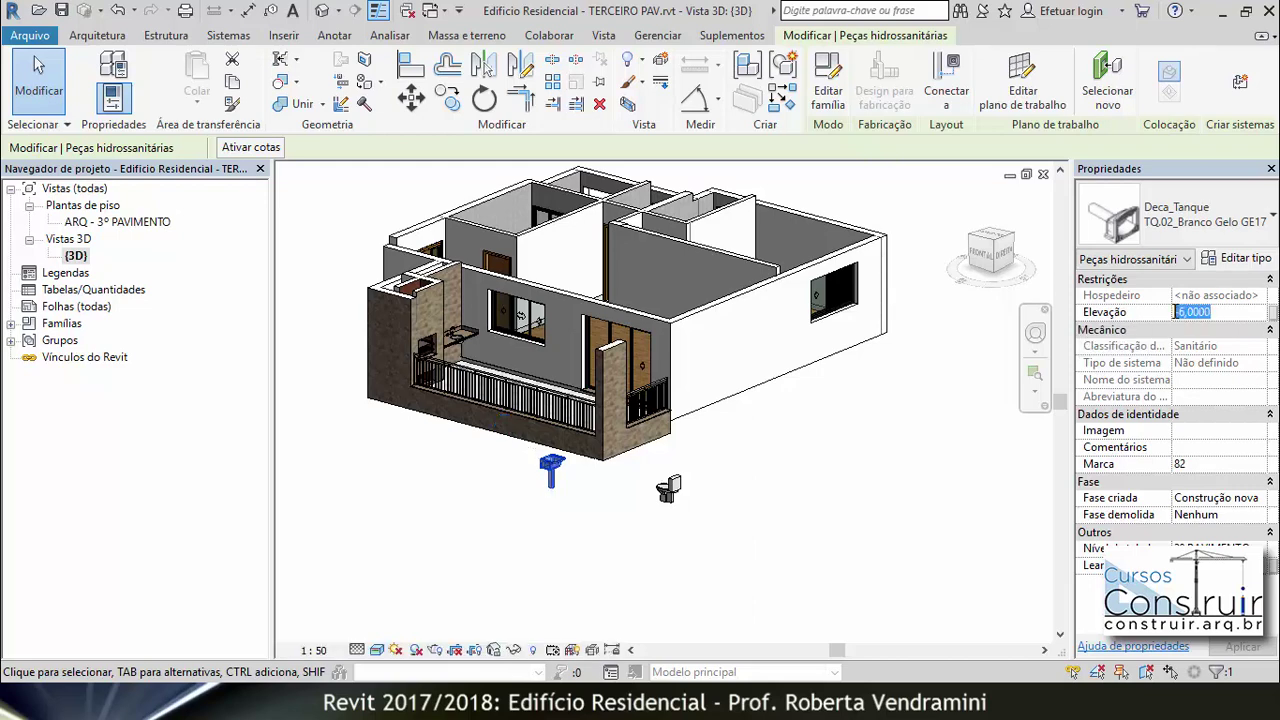
text(0)
key(Return)
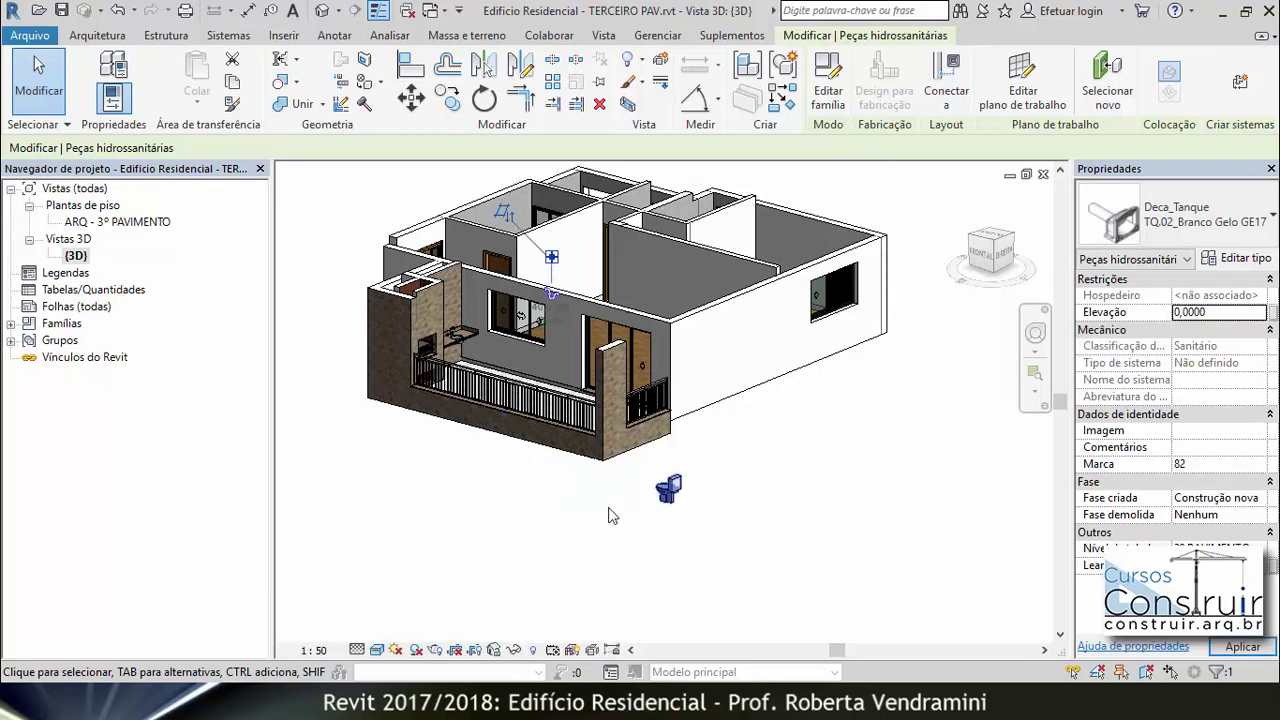
click(836, 490)
shift+middle_drag(545, 290, 657, 466)
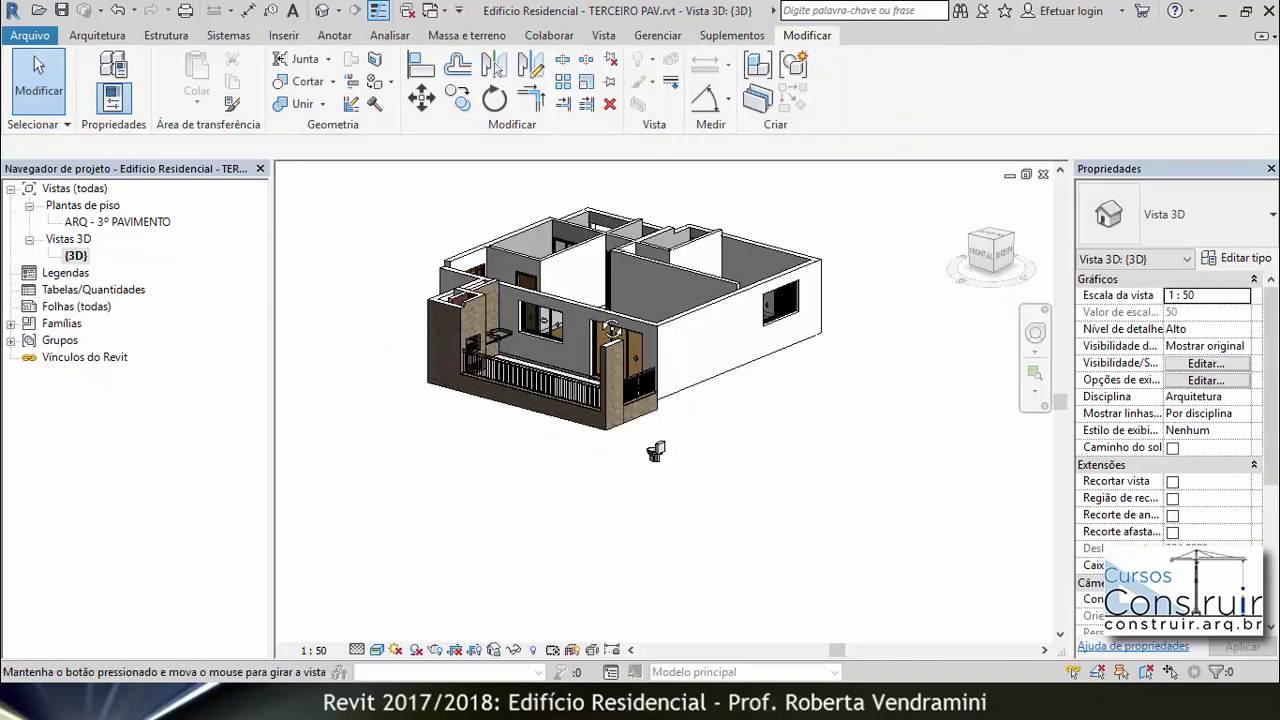
scroll(555, 250, up, 3)
scroll(555, 255, up, 2)
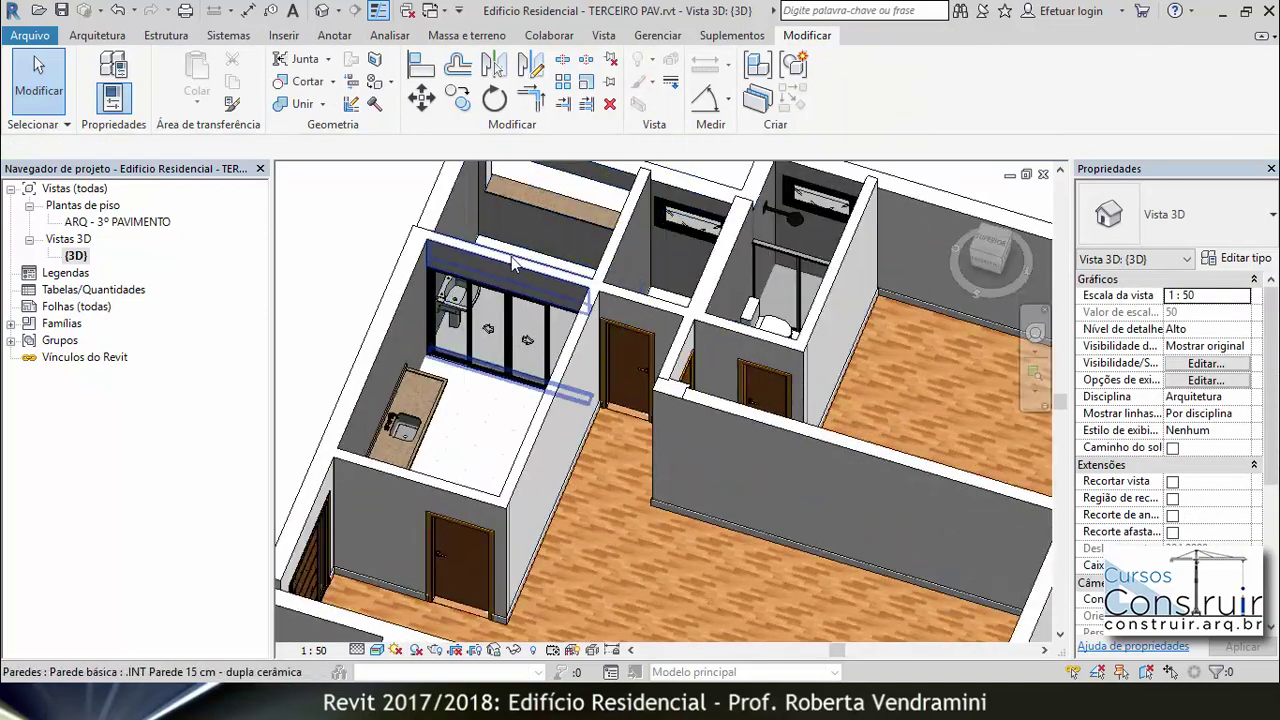
scroll(555, 262, down, 5)
shift+middle_drag(610, 430, 638, 420)
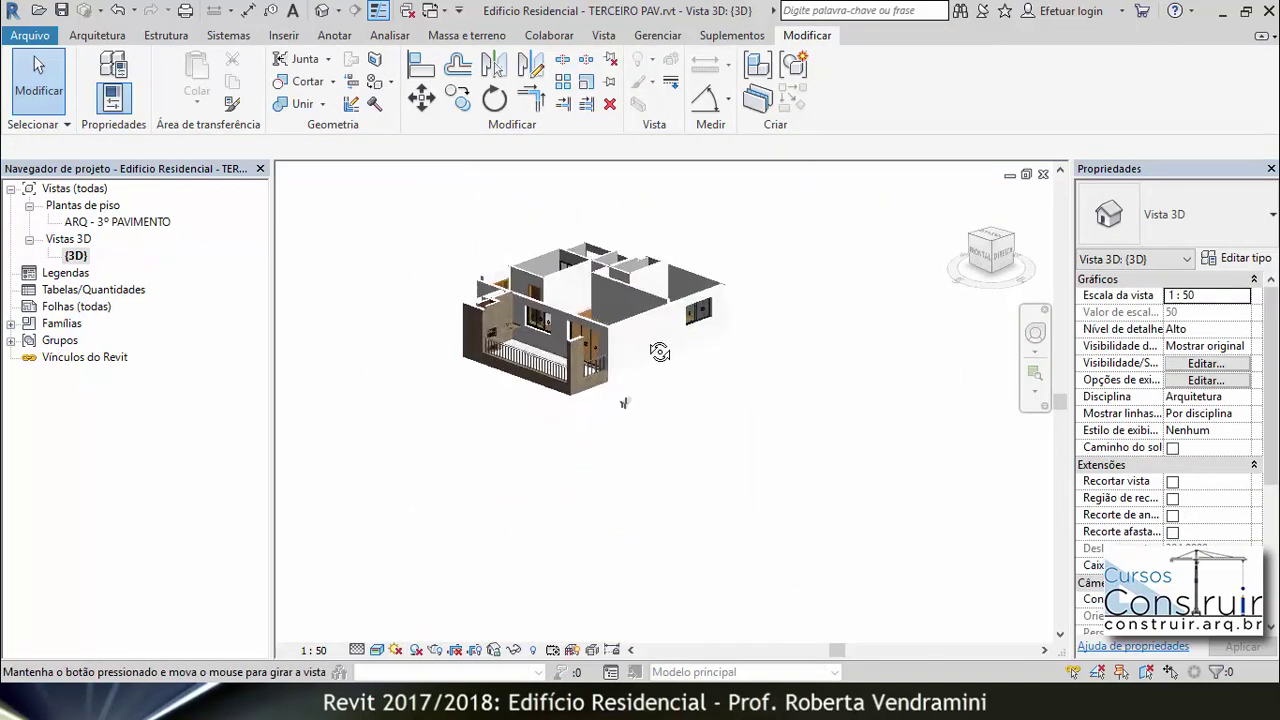
scroll(638, 420, up, 5)
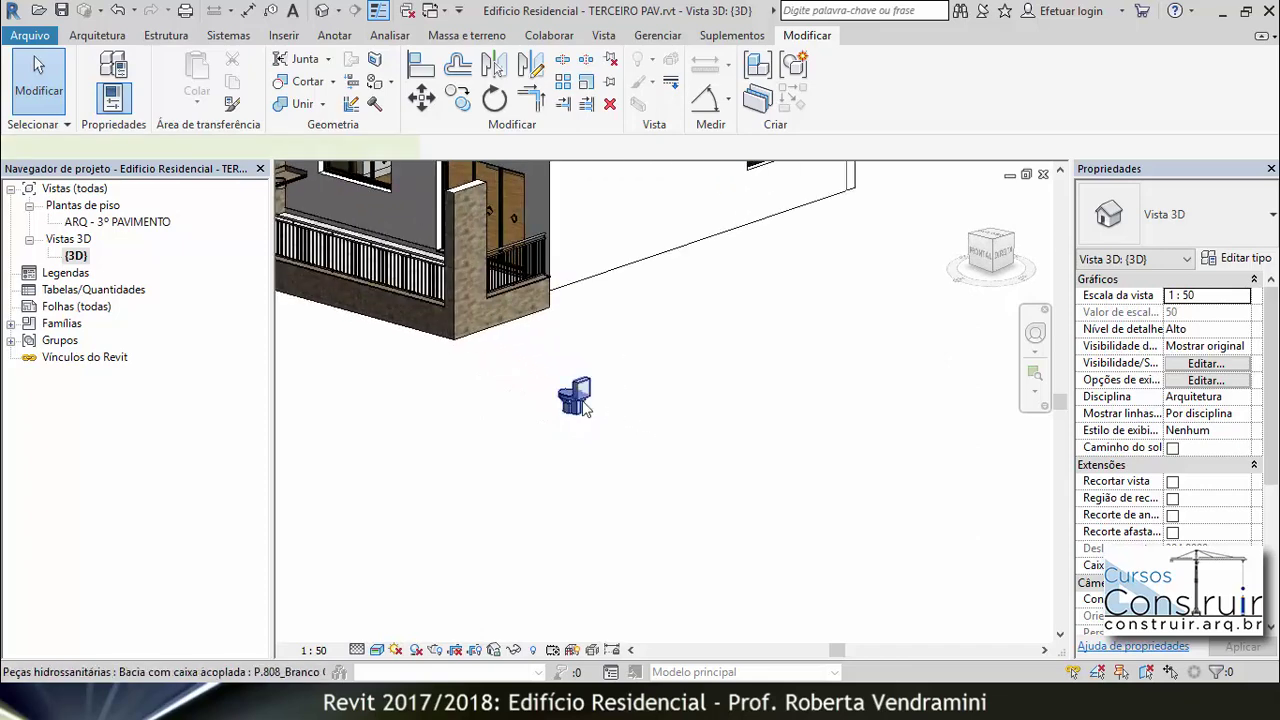
click(578, 402)
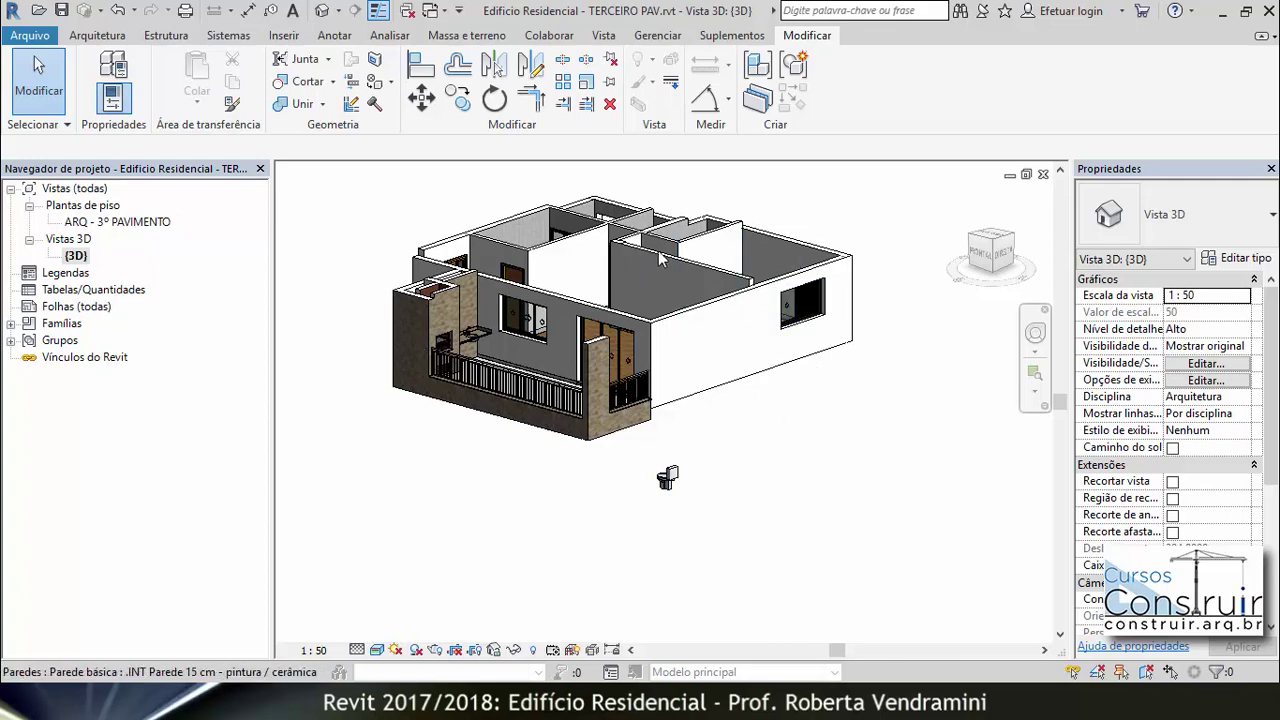
mouse_move(800, 300)
shift+middle_down()
mouse_move(671, 333)
mouse_move(707, 284)
shift+middle_up()
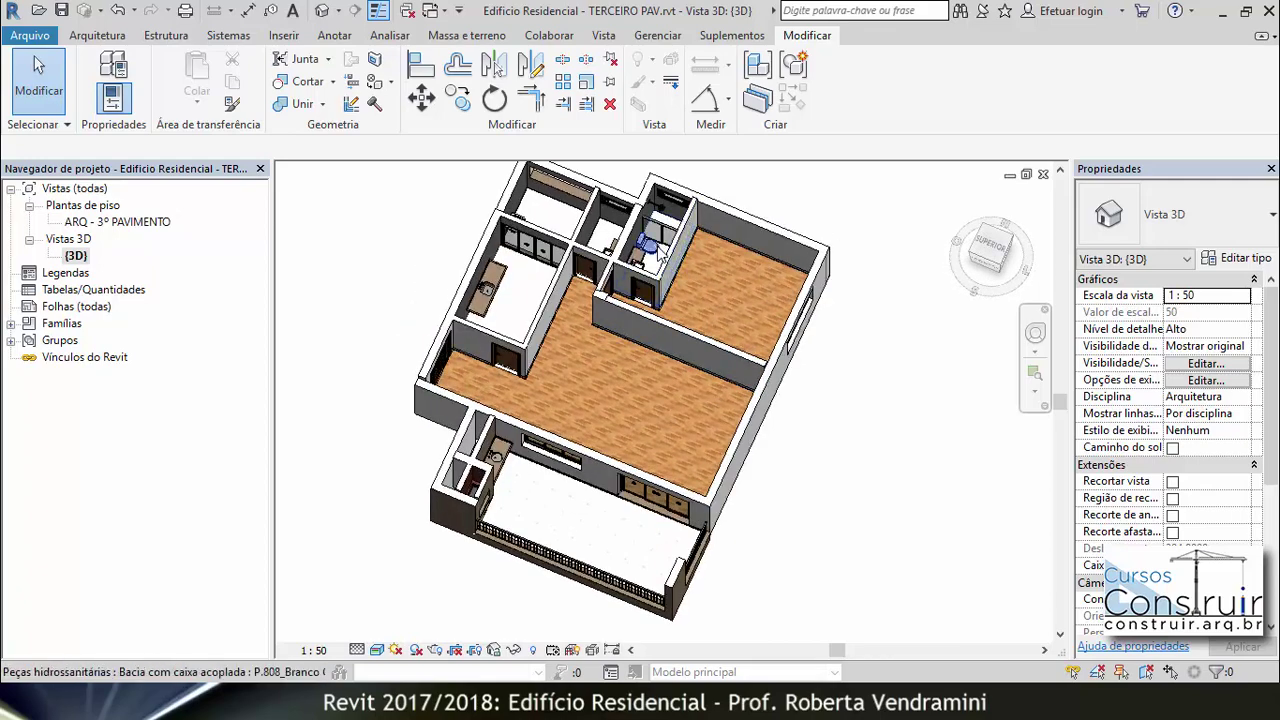
scroll(659, 249, up, 3)
scroll(645, 215, up, 2)
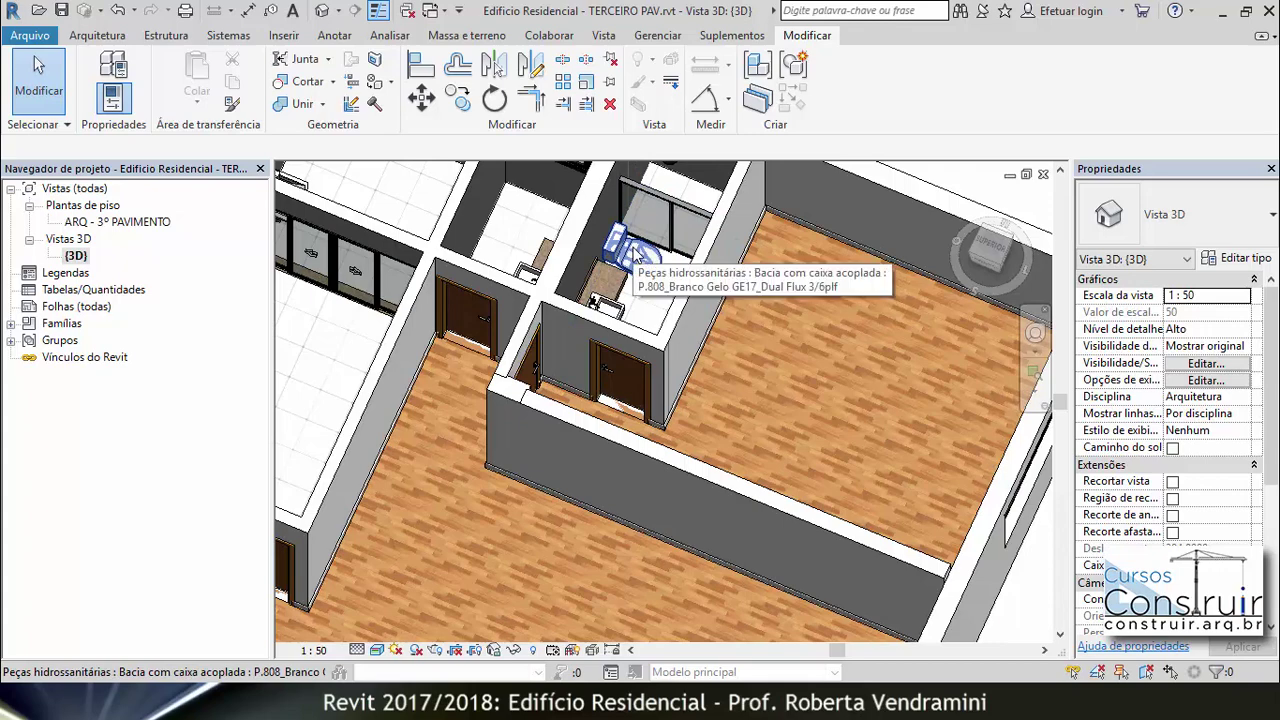
shift+middle_drag(633, 255, 655, 245)
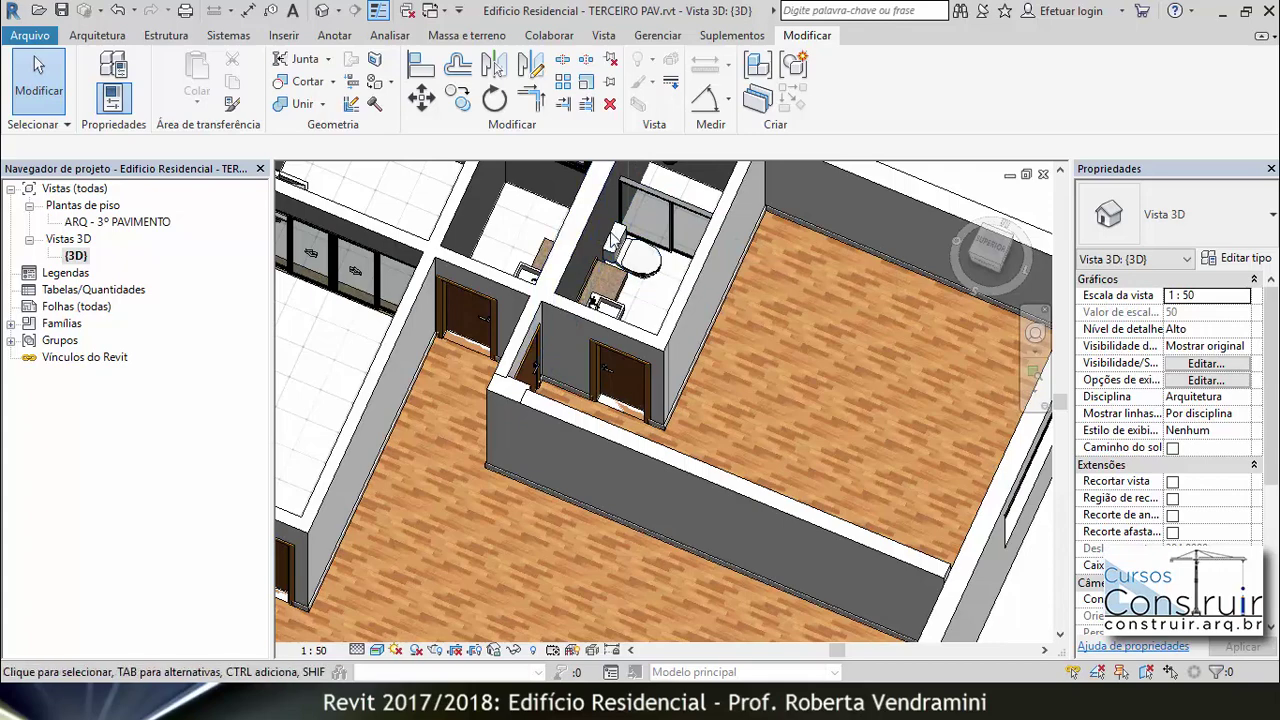
scroll(652, 243, down, 5)
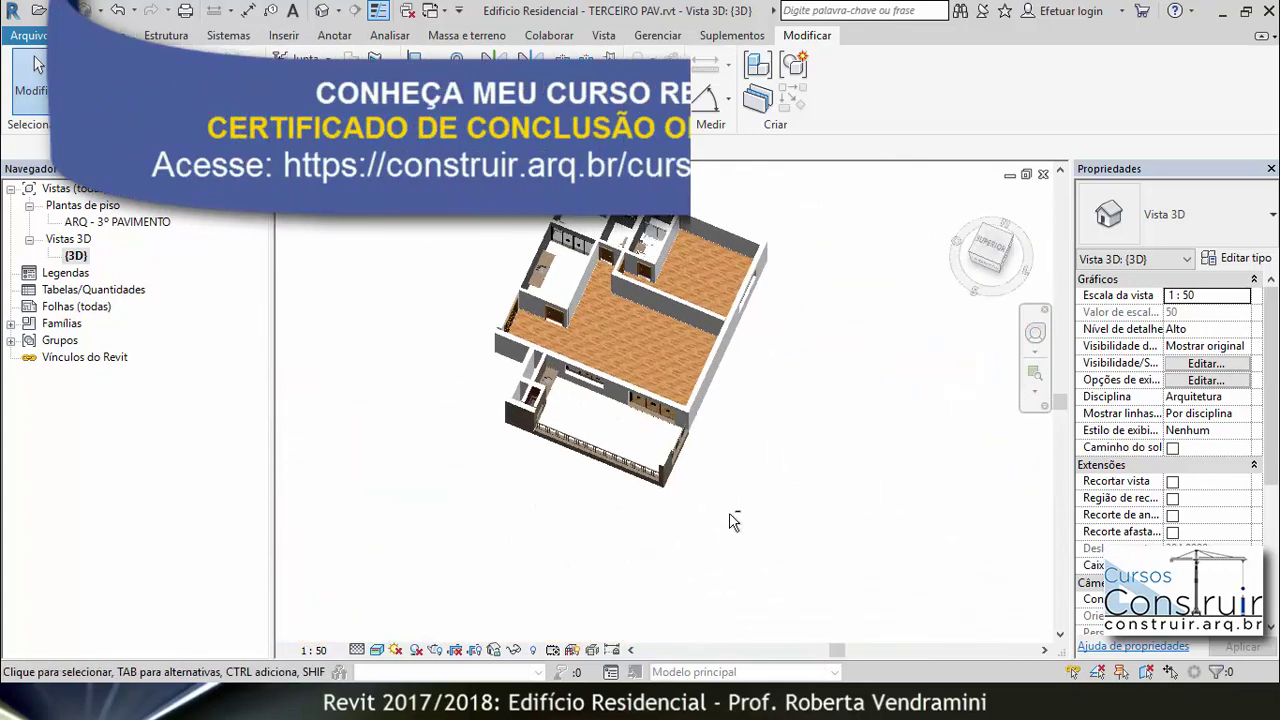
shift+middle_drag(734, 520, 659, 387)
shift+middle_drag(686, 295, 657, 409)
scroll(657, 409, up, 3)
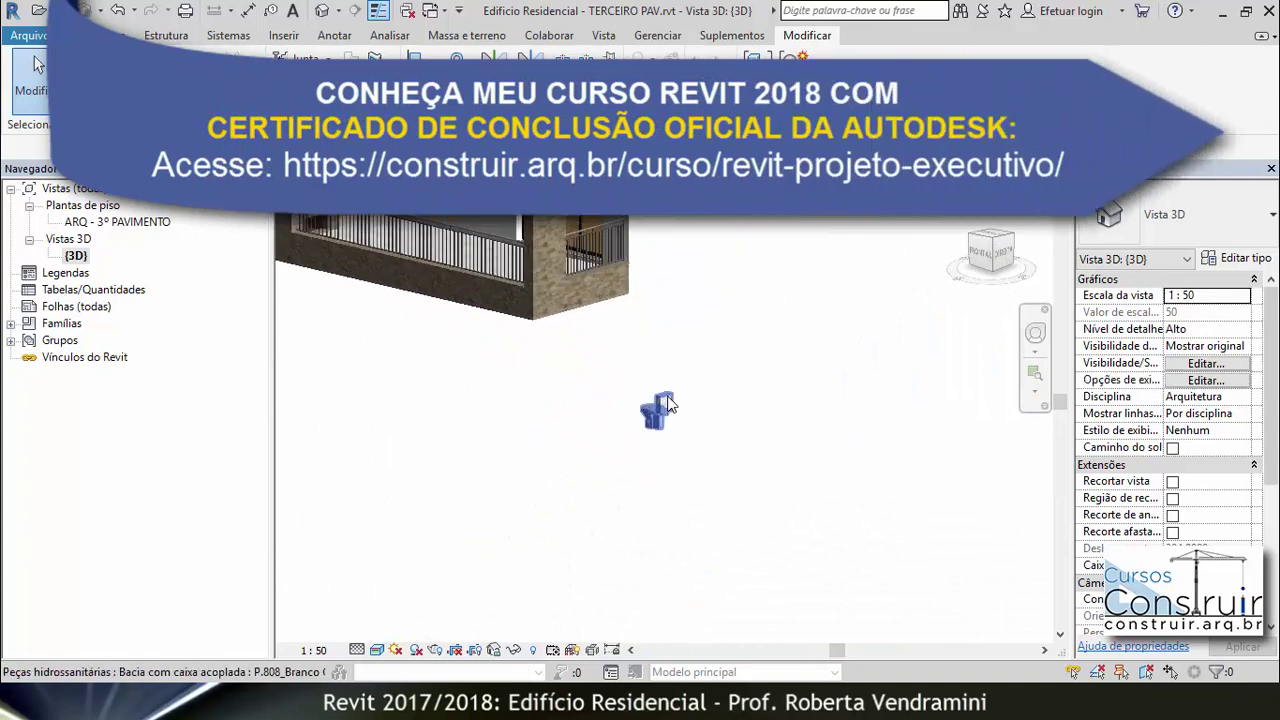
scroll(699, 500, down, 5)
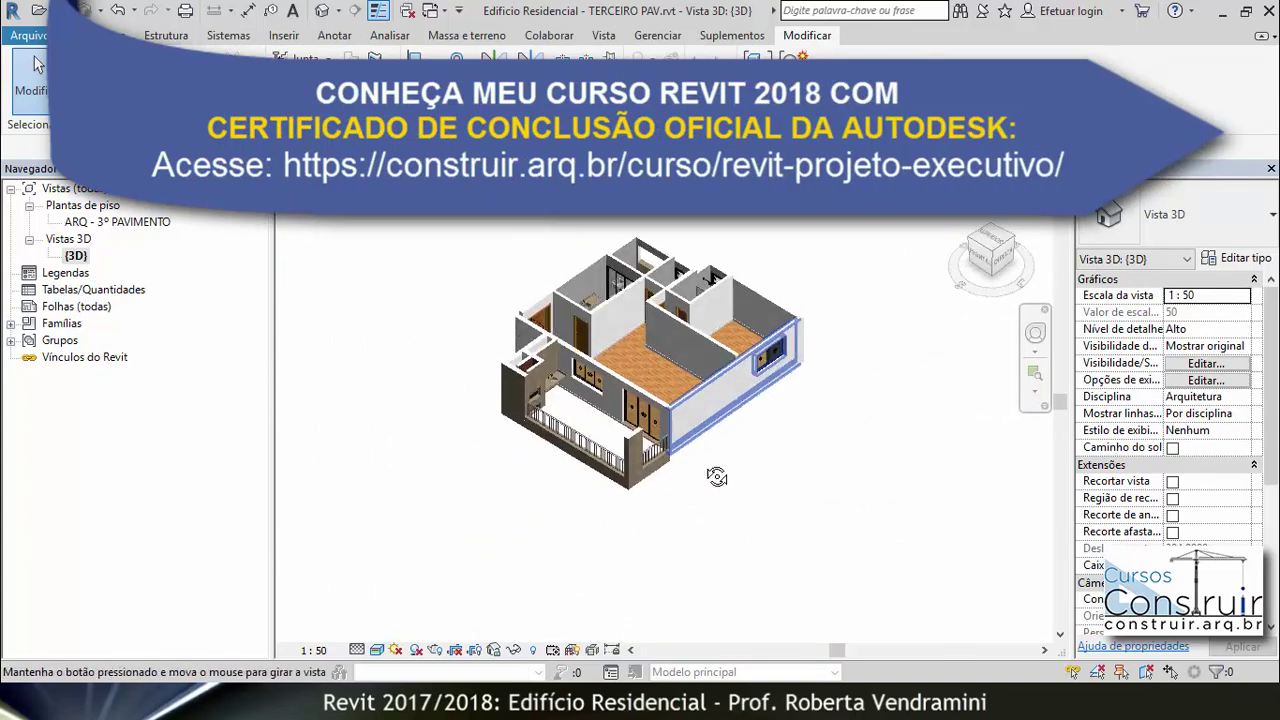
mouse_move(699, 500)
shift+middle_down()
mouse_move(700, 275)
mouse_move(686, 397)
shift+middle_up()
scroll(686, 302, down, 3)
Open the ARQ - 3º PAVIMENTO floor plan zoomed in on the bathroom toilet.
click(685, 395)
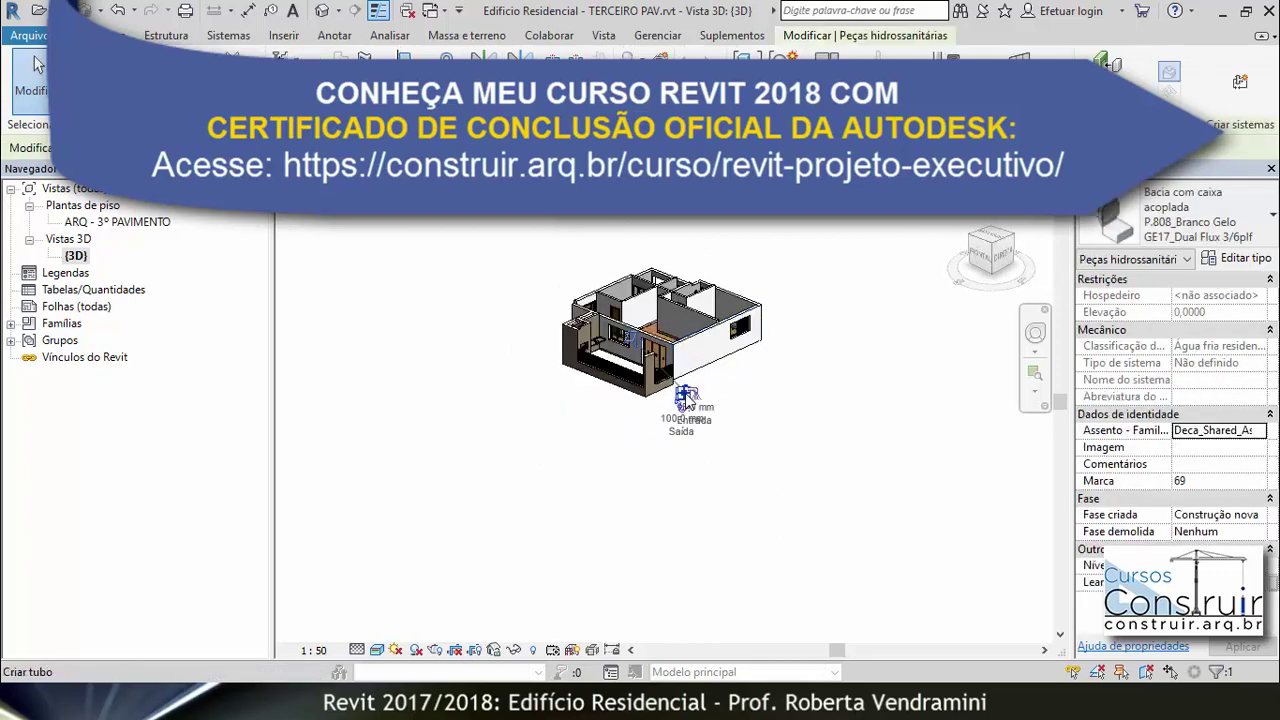
key(Escape)
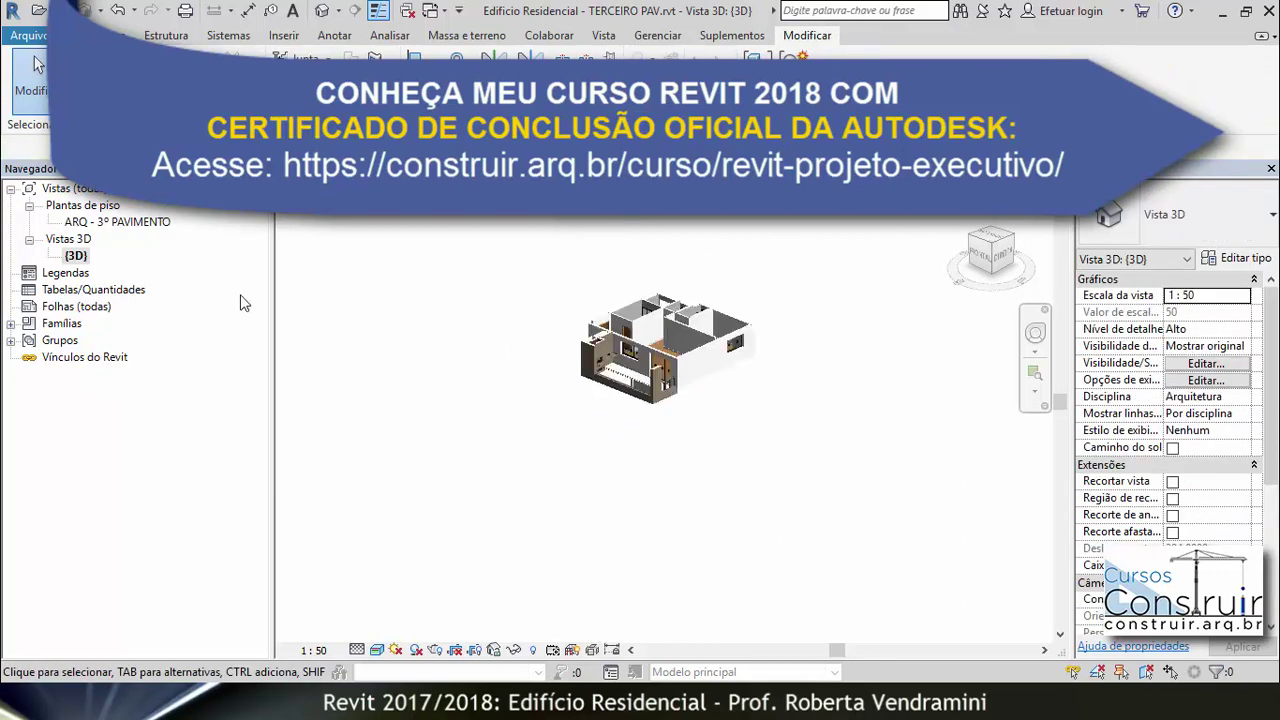
double_click(96, 223)
scroll(643, 295, up, 1)
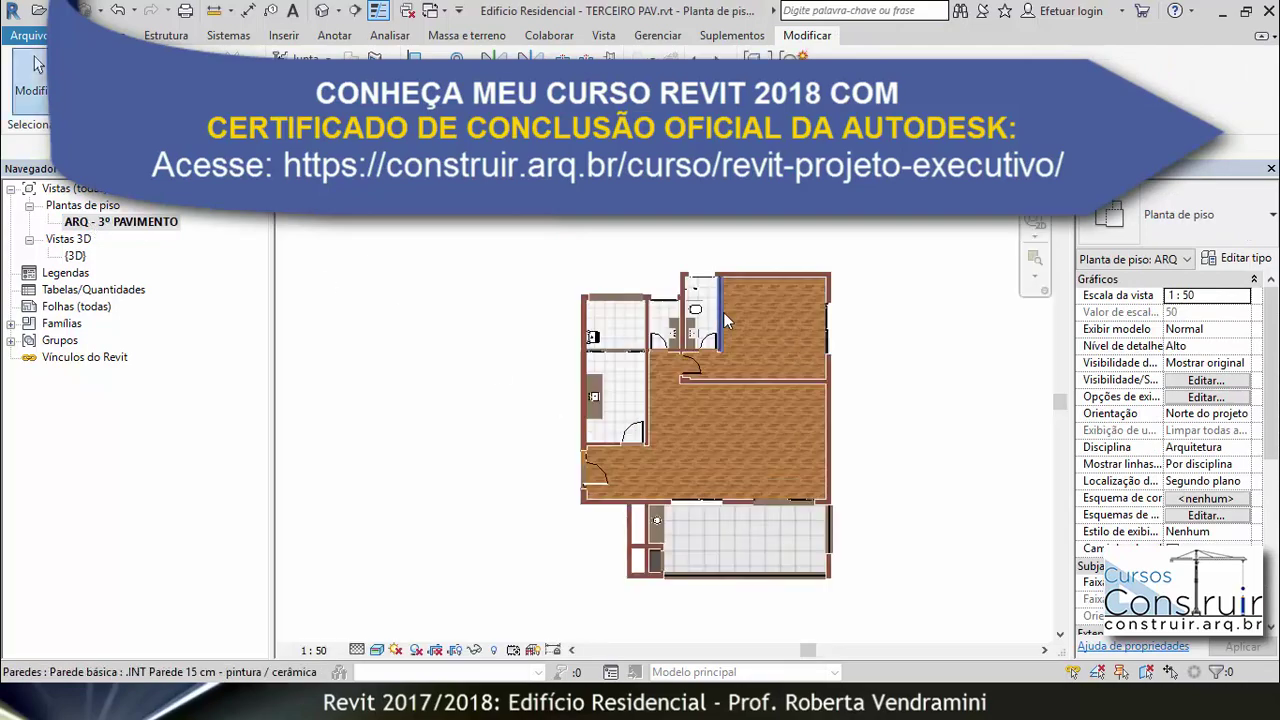
scroll(643, 295, up, 2)
scroll(643, 295, up, 3)
scroll(643, 295, up, 1)
scroll(645, 310, up, 1)
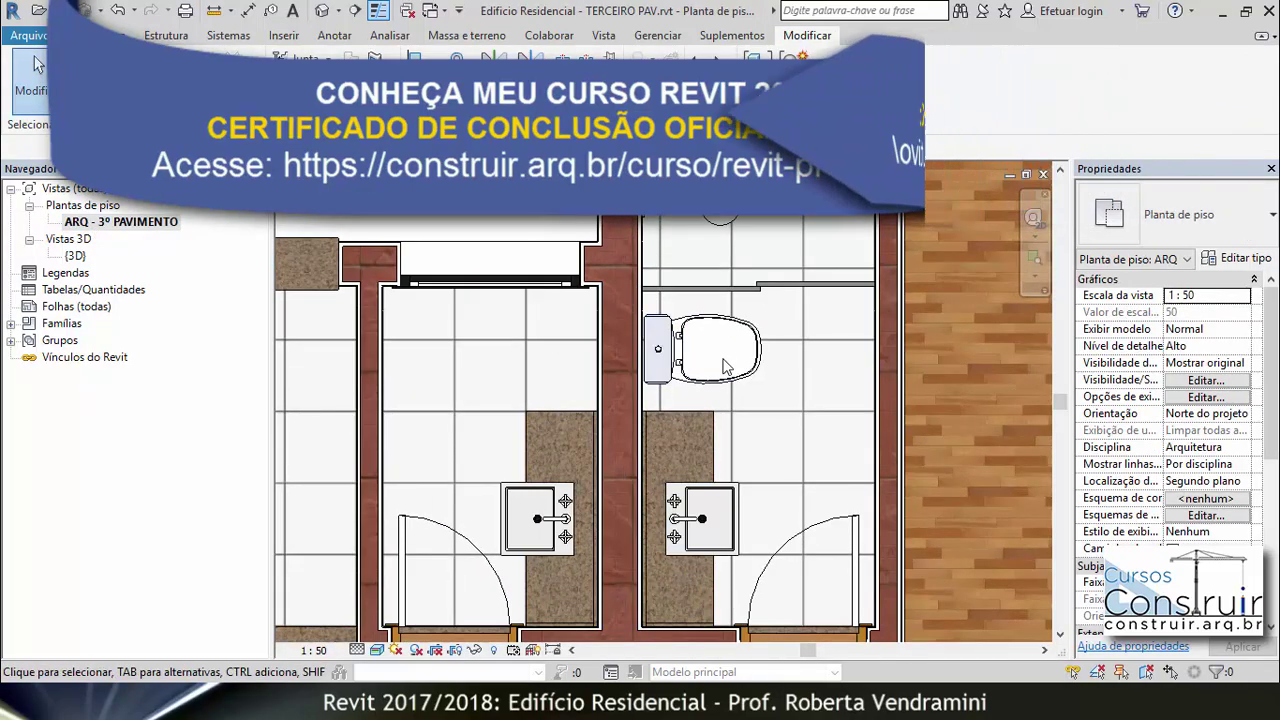
scroll(700, 340, up, 1)
scroll(672, 365, up, 1)
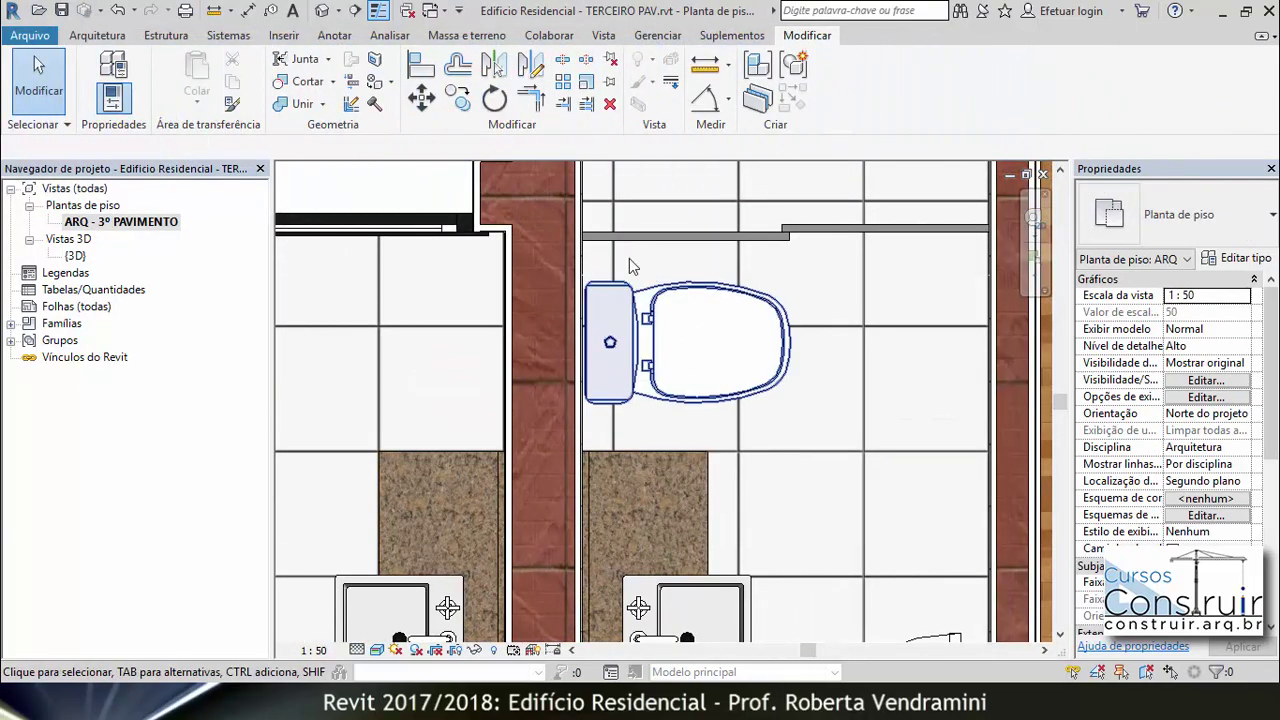
click(112, 36)
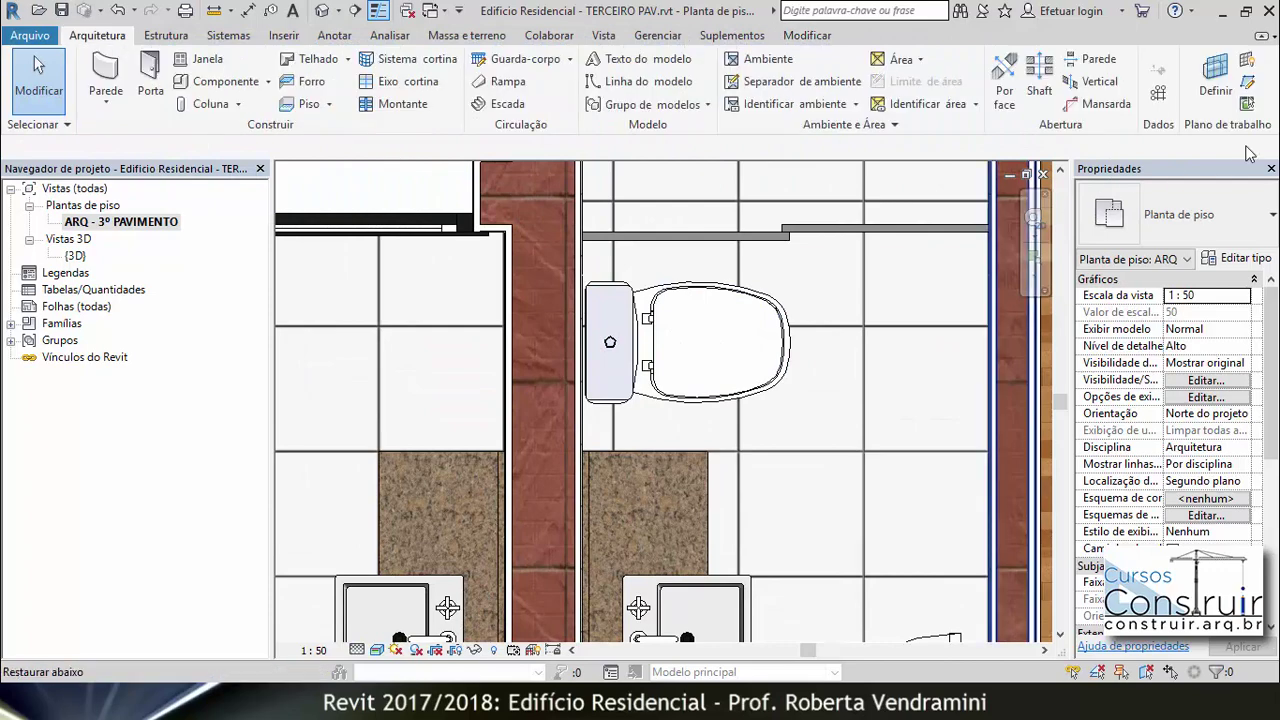
Draw a reference plane through the existing toilet's centre.
click(1249, 84)
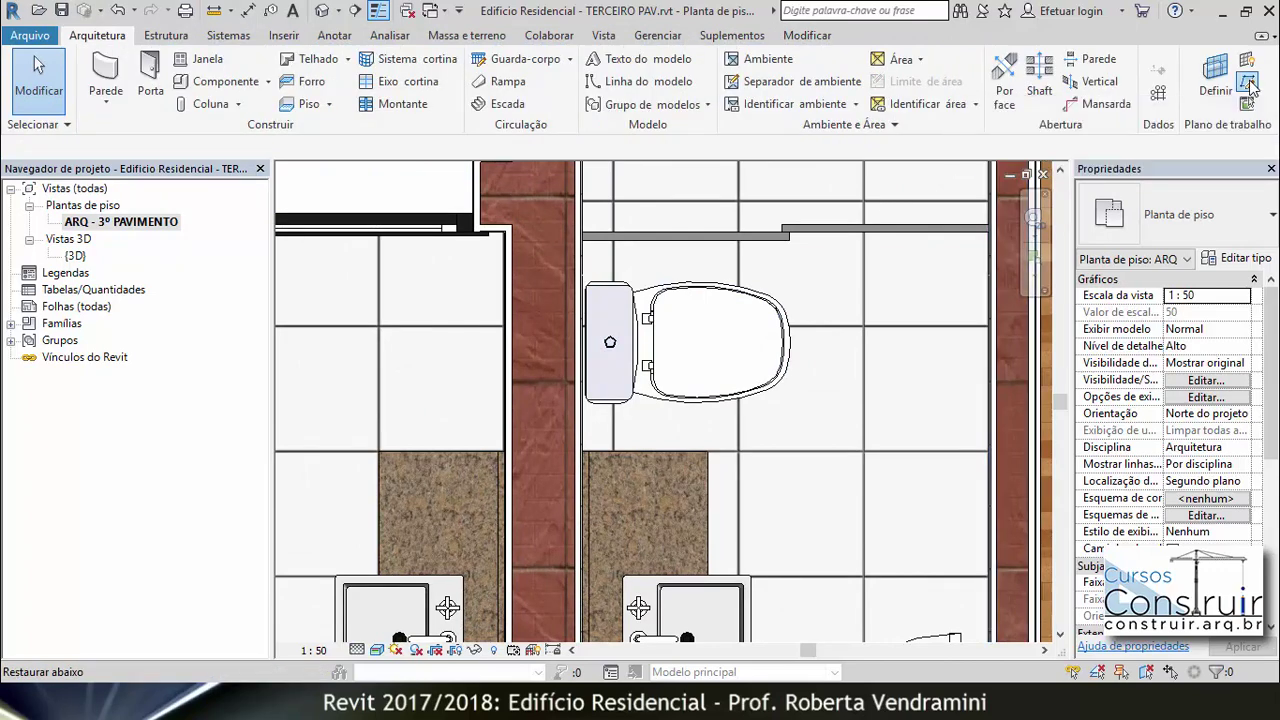
scroll(615, 350, up, 2)
scroll(600, 335, up, 2)
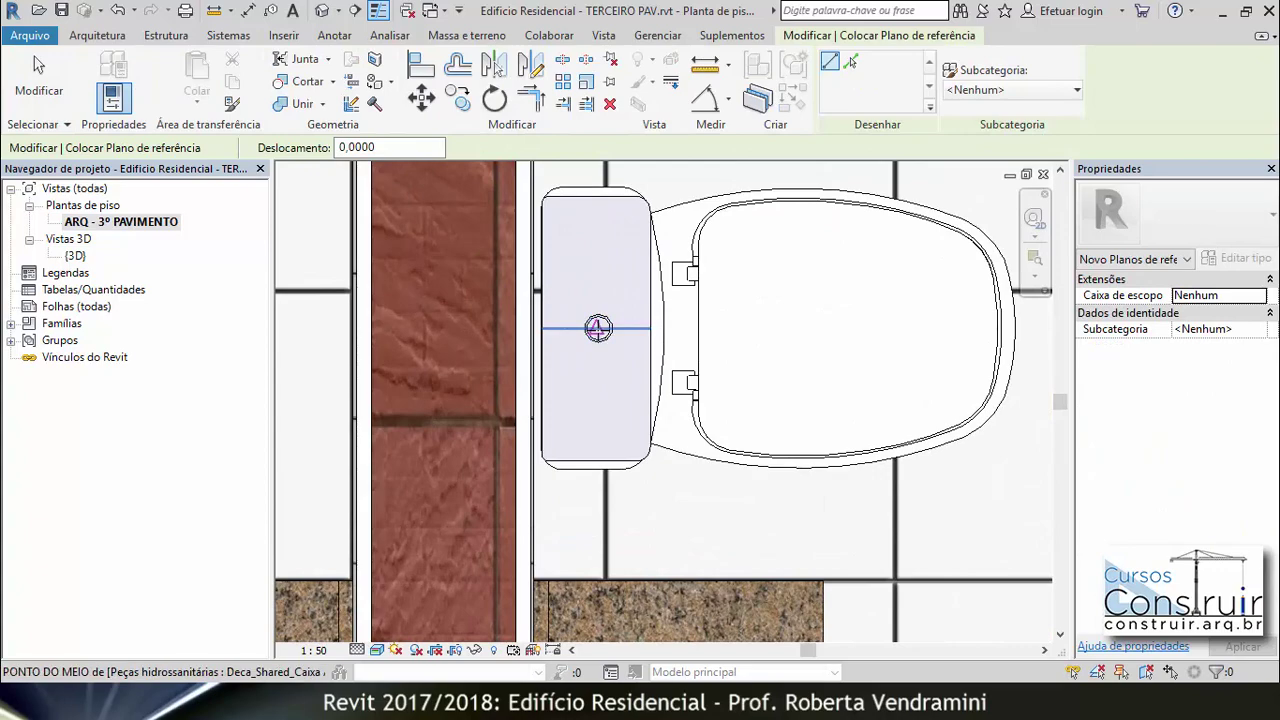
scroll(598, 328, down, 5)
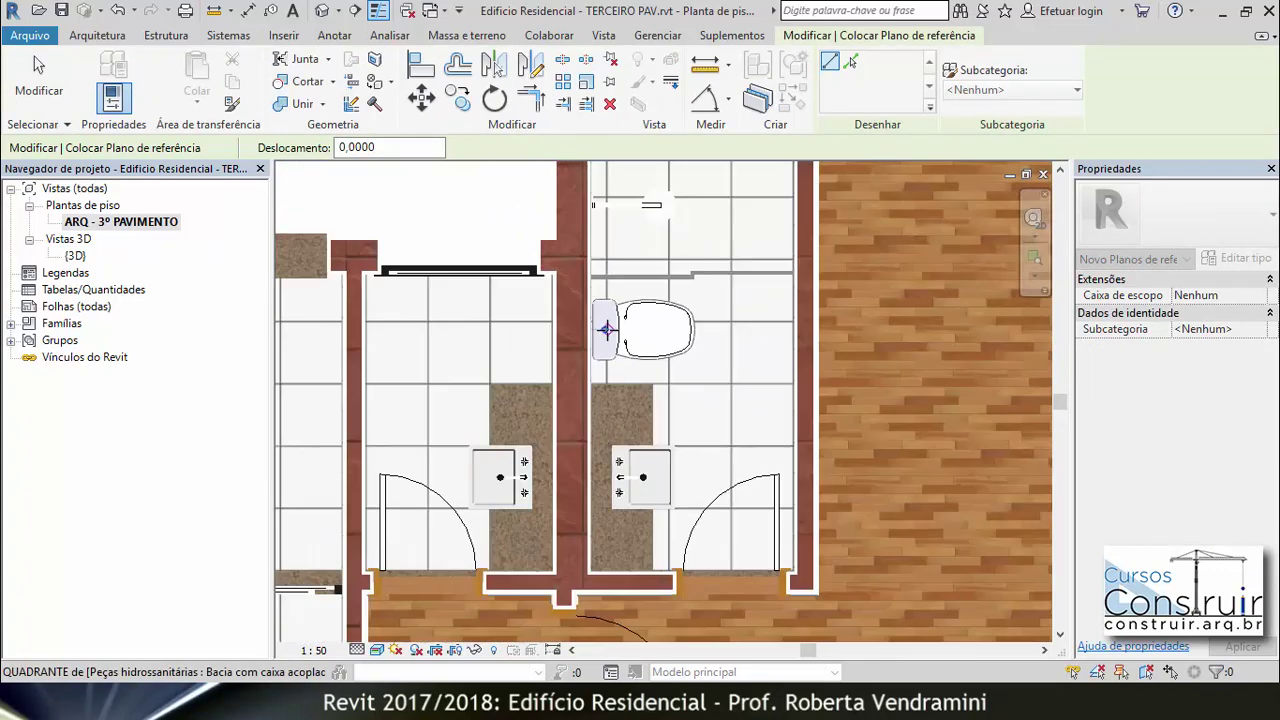
click(452, 330)
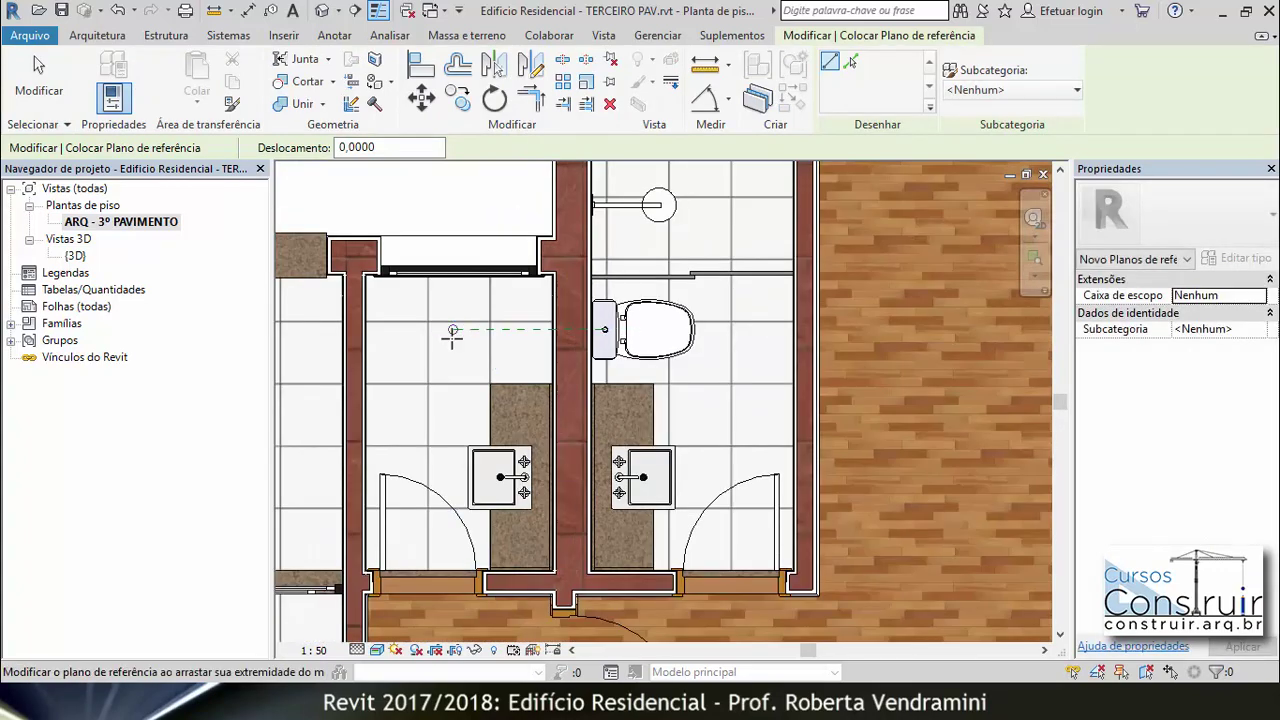
key(Escape)
key(Escape)
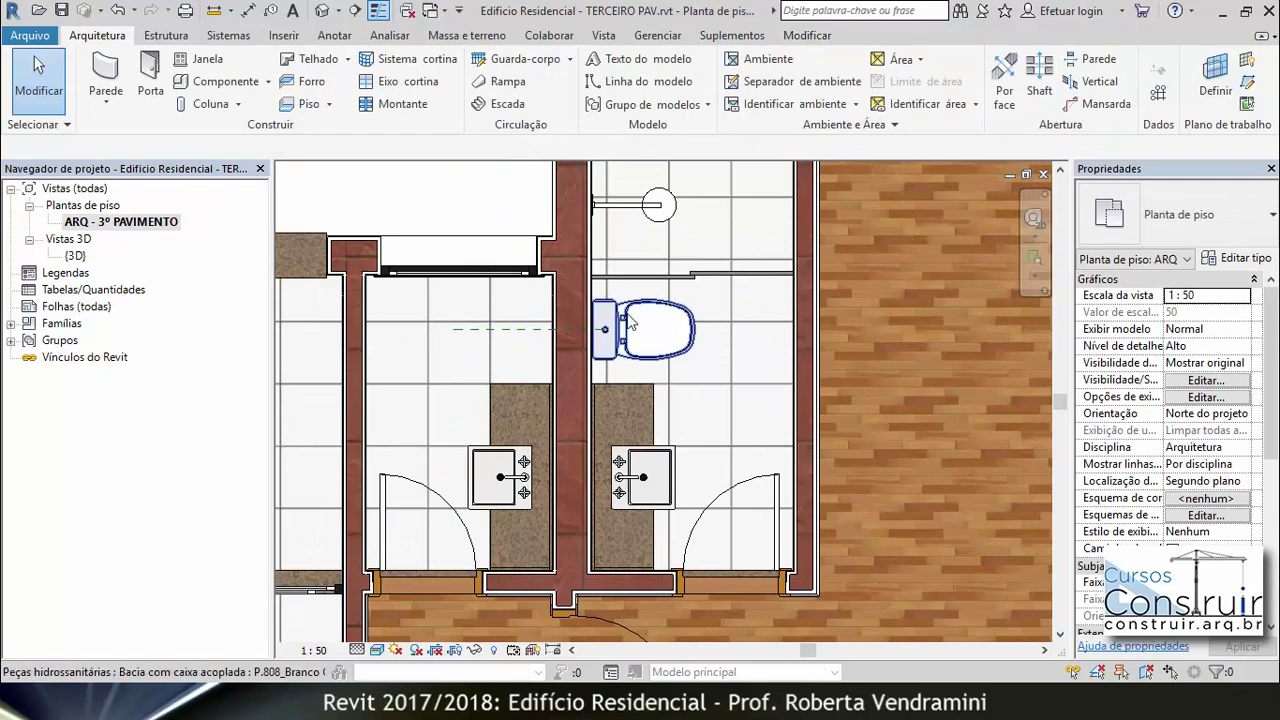
Check the existing toilet's type and start placing a Bacia com caixa acoplada P.808 component.
click(630, 320)
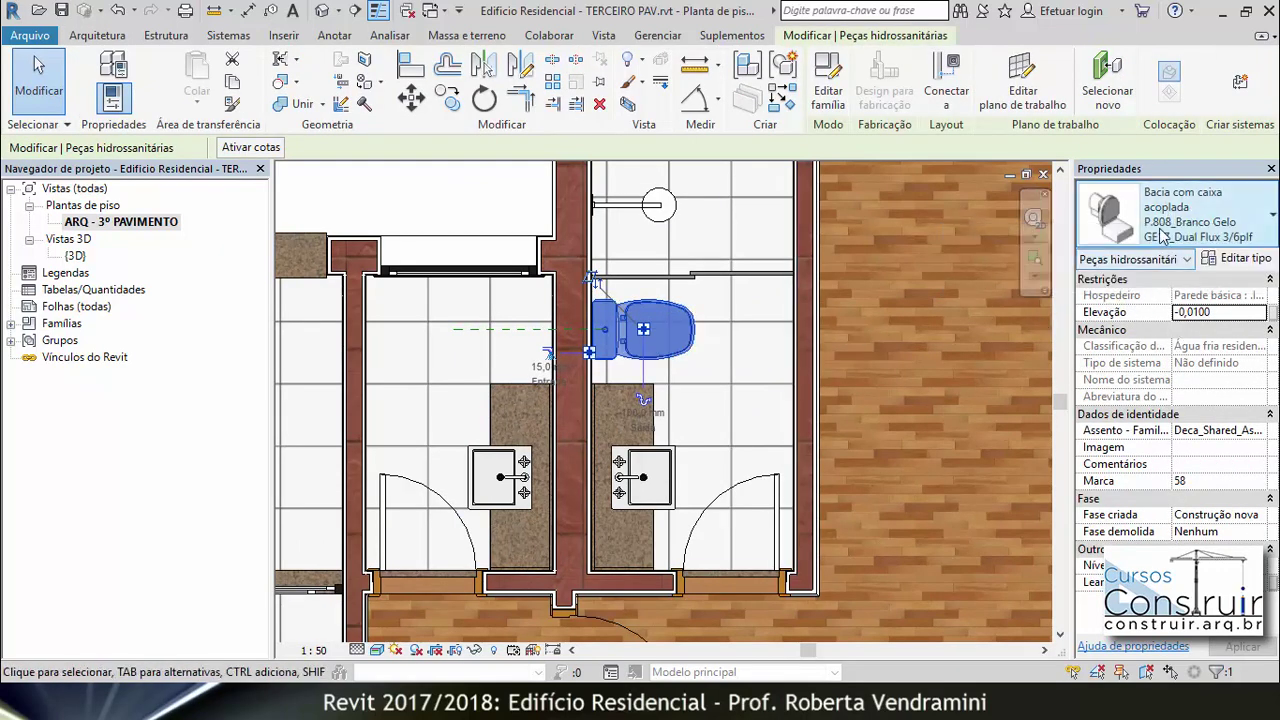
click(98, 37)
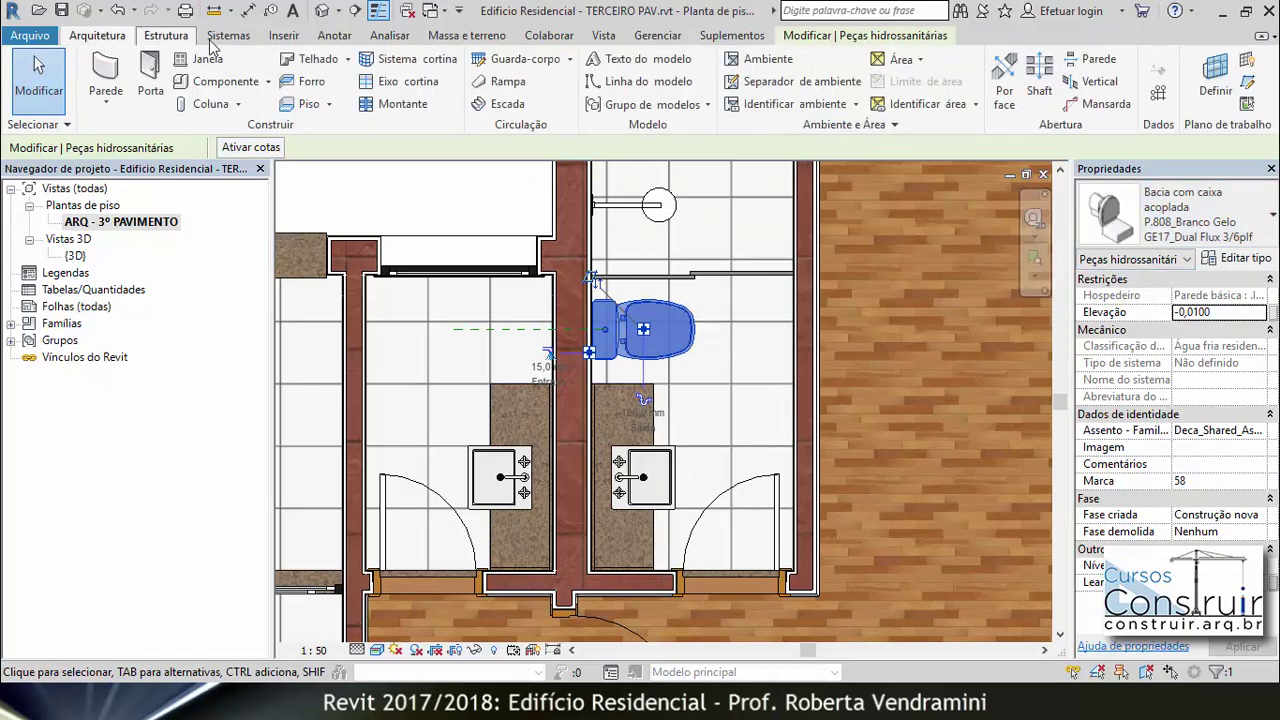
click(233, 85)
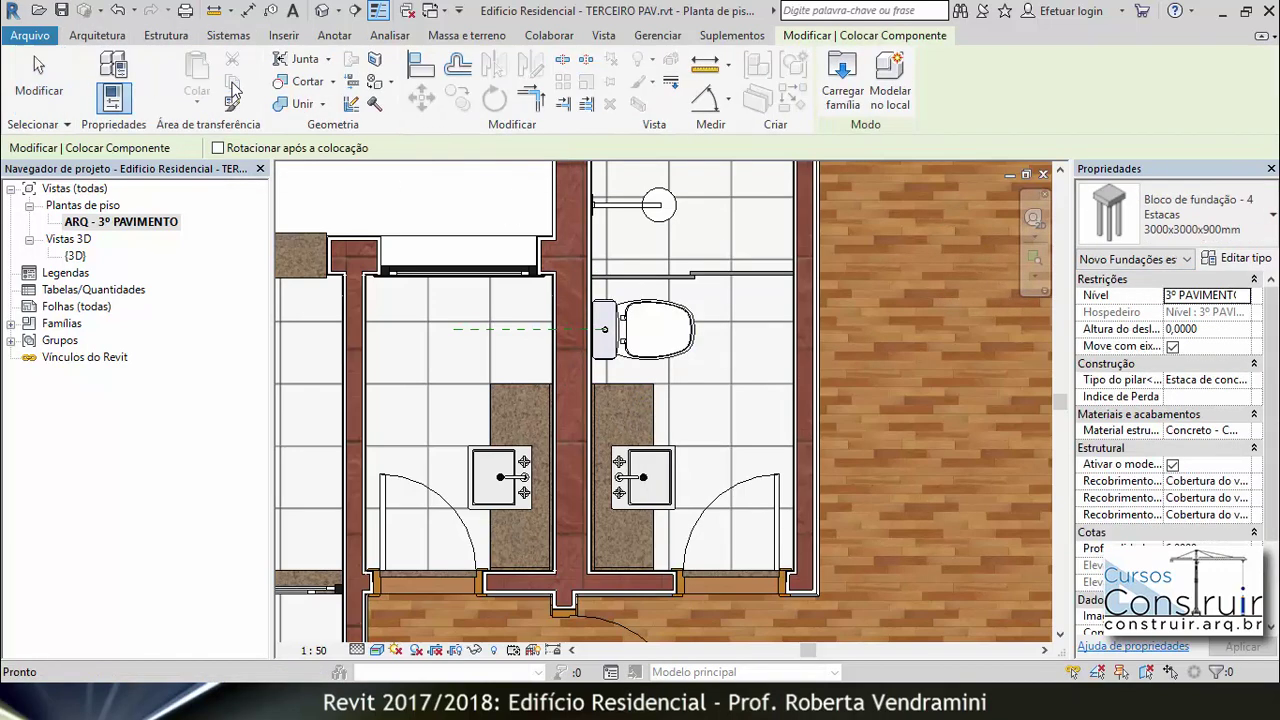
click(1268, 230)
scroll(1121, 358, up, 2)
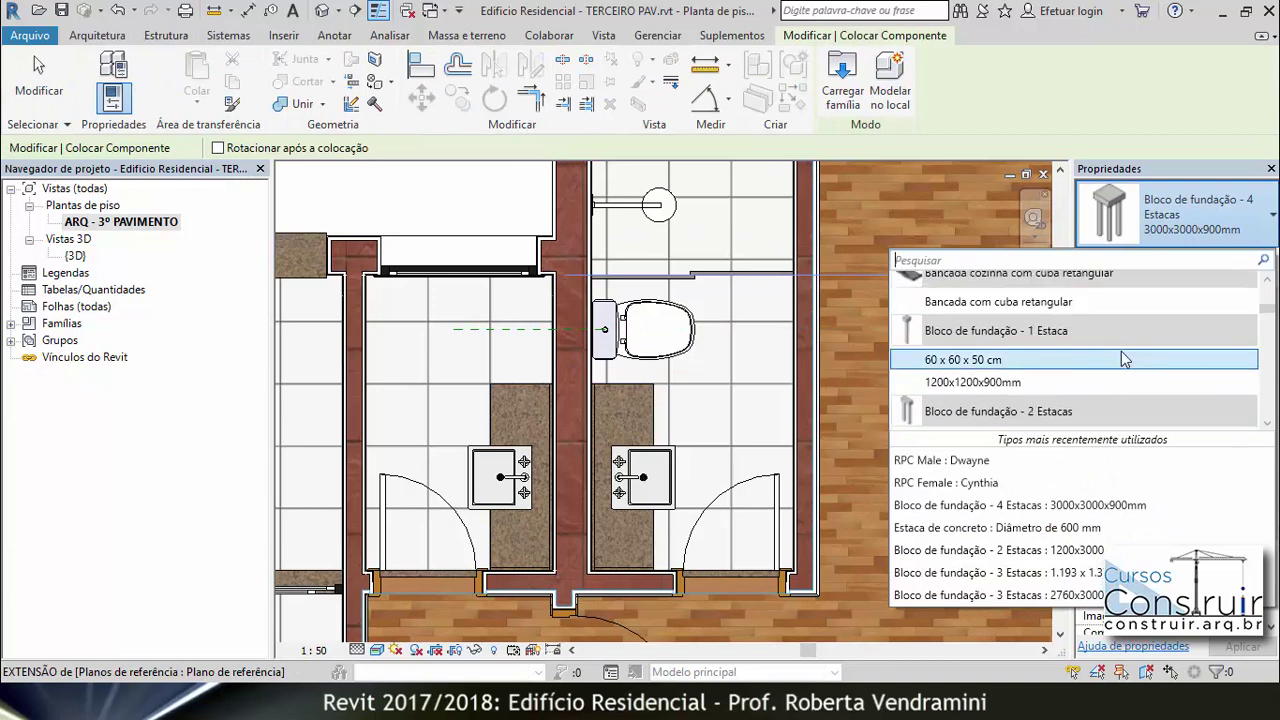
scroll(1121, 352, up, 2)
scroll(1121, 352, up, 2)
scroll(1121, 352, up, 1)
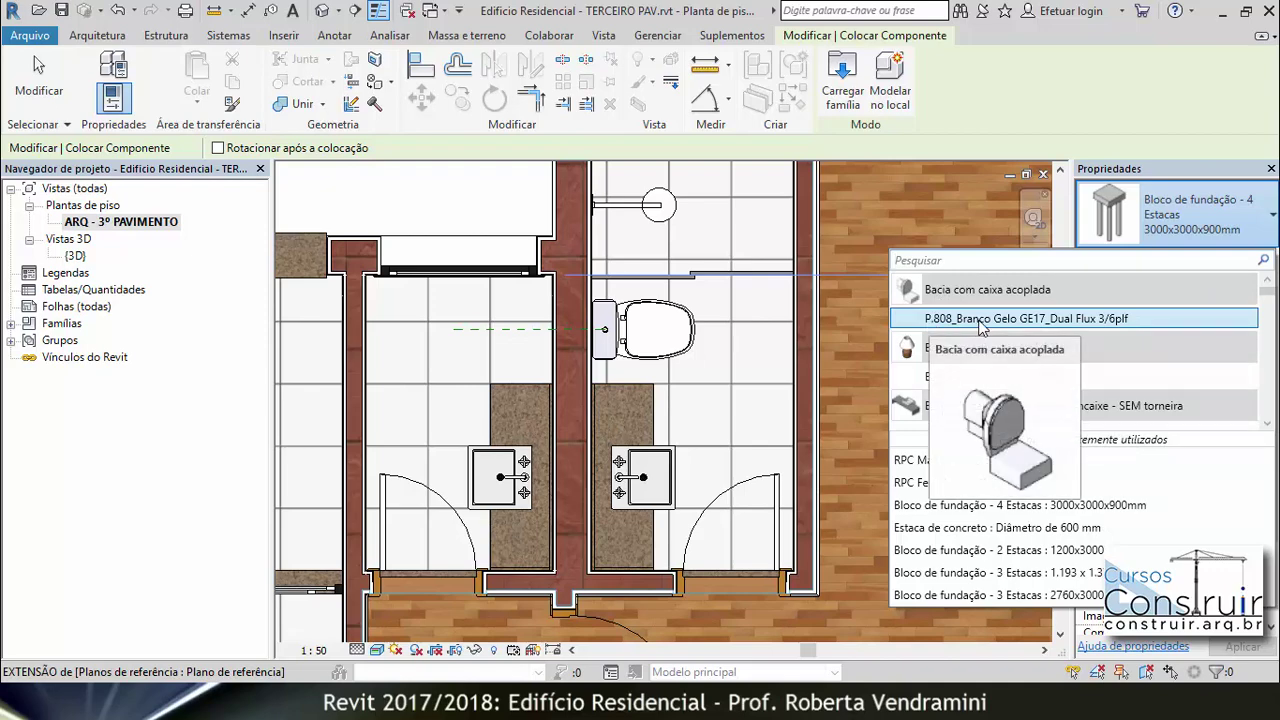
click(980, 319)
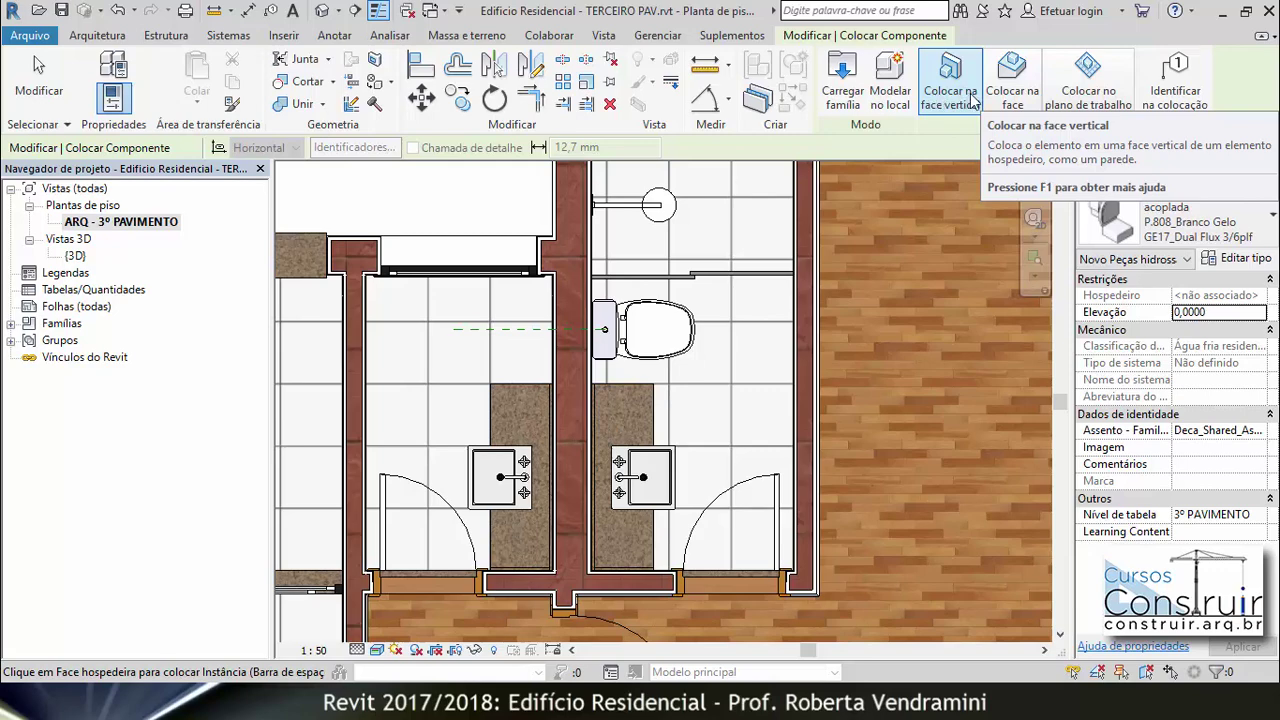
Place the P.808 toilet against the left face of the partition wall.
scroll(528, 338, up, 4)
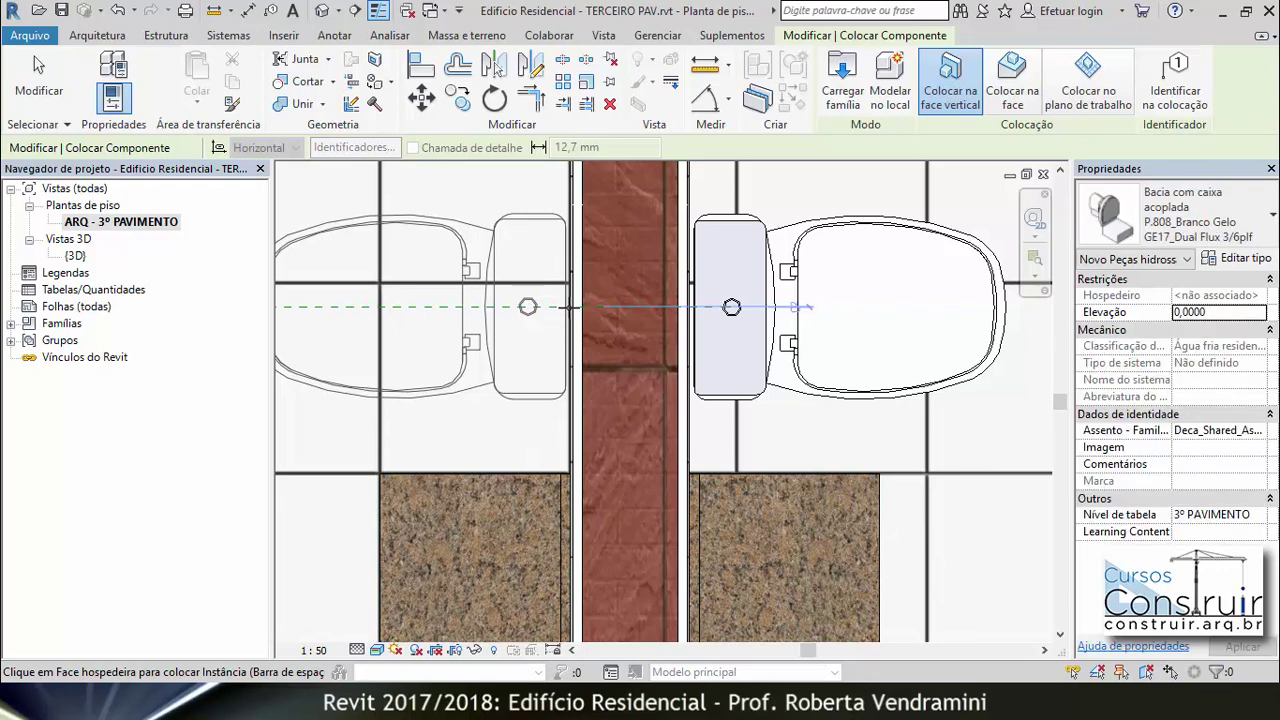
click(567, 318)
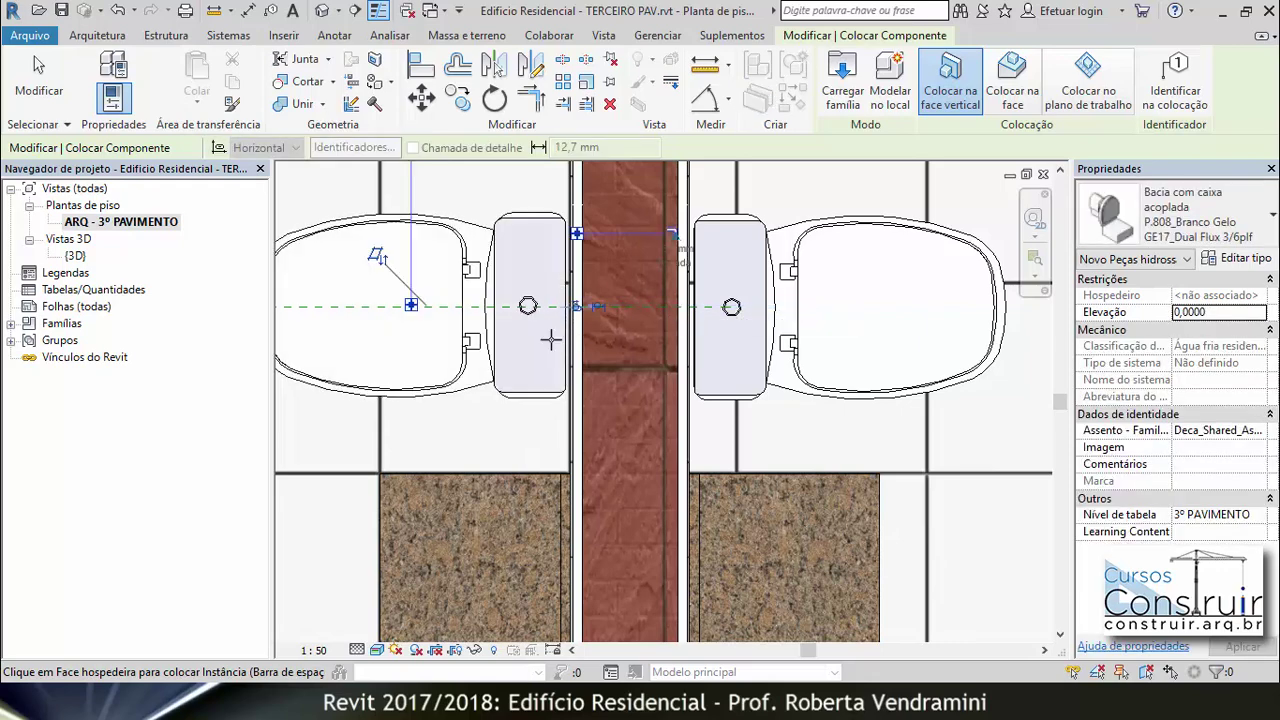
scroll(400, 323, up, 2)
scroll(386, 271, up, 2)
scroll(386, 266, up, 2)
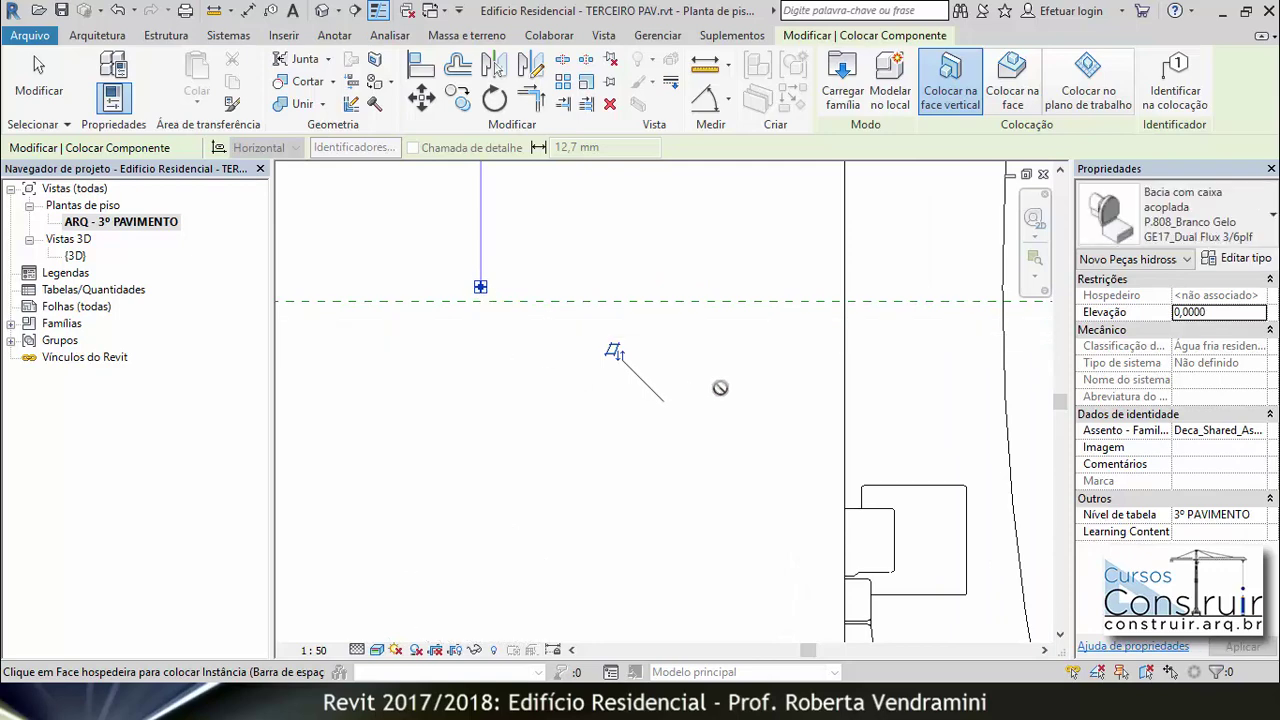
scroll(562, 390, down, 2)
scroll(562, 390, down, 2)
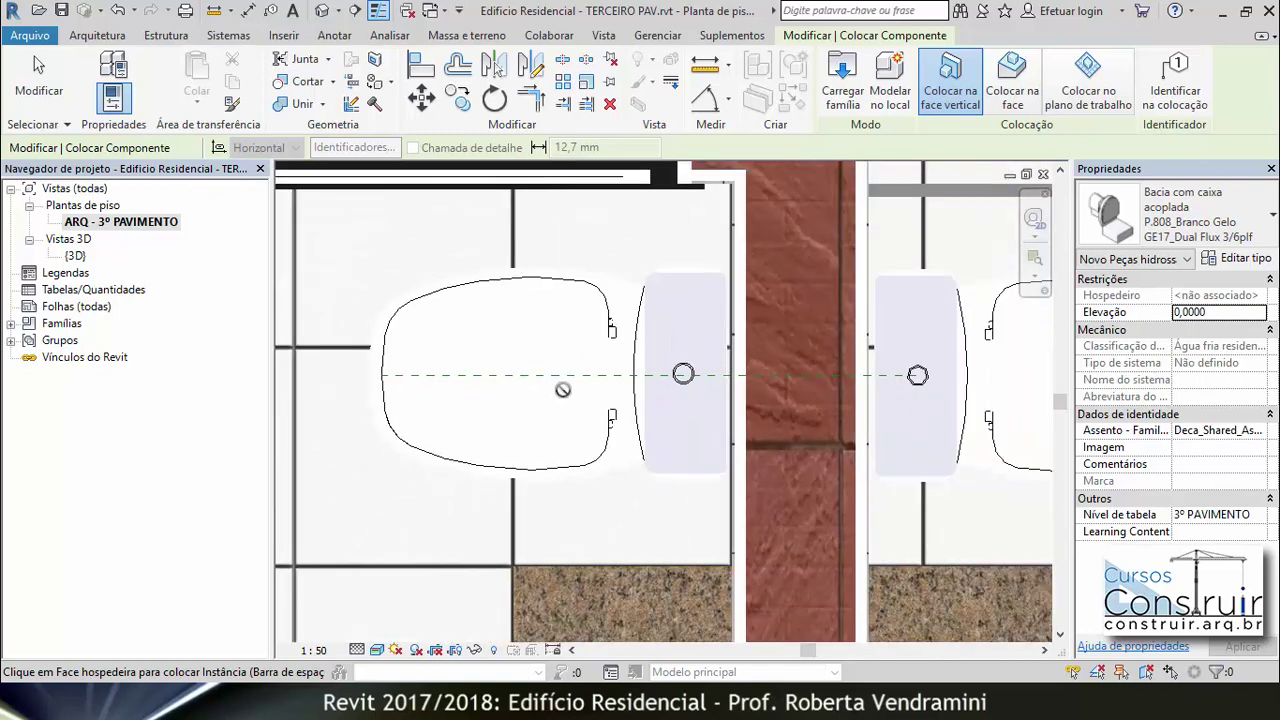
key(Escape)
key(Escape)
click(603, 293)
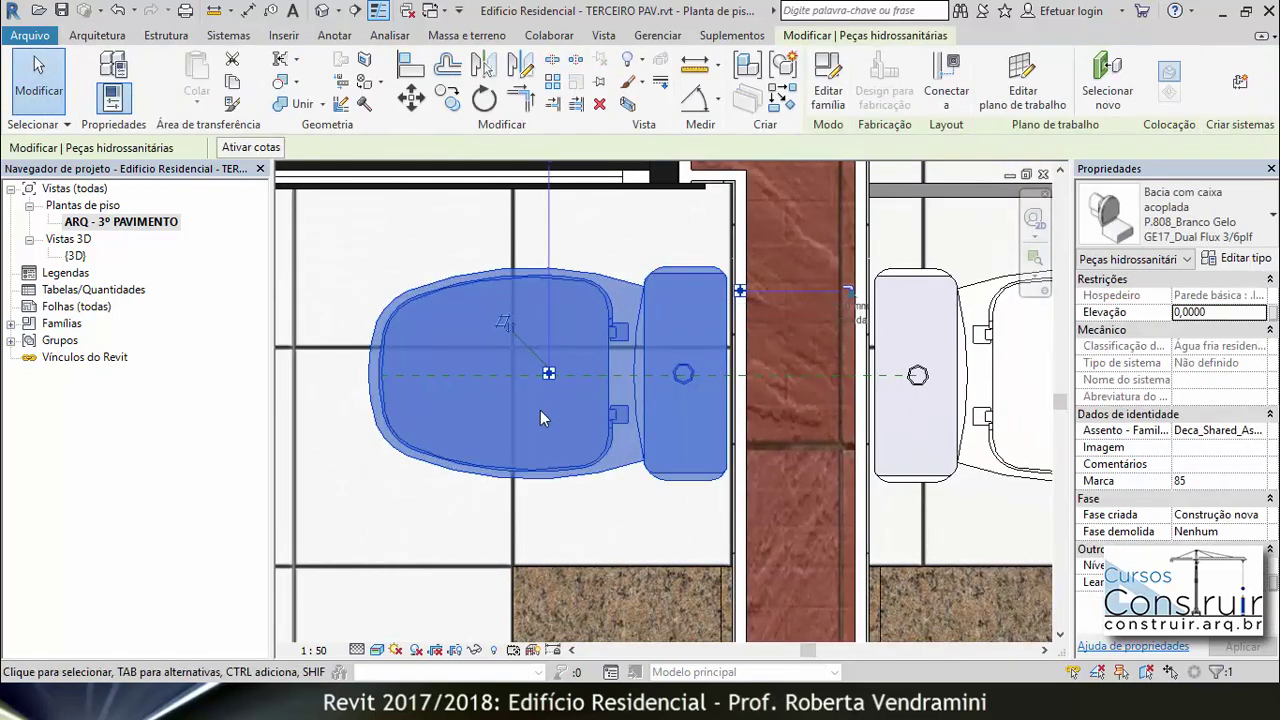
Nudge the new toilet down onto the reference plane and verify the alignment.
scroll(560, 391, up, 1)
scroll(560, 391, up, 2)
scroll(552, 370, up, 1)
key(Down)
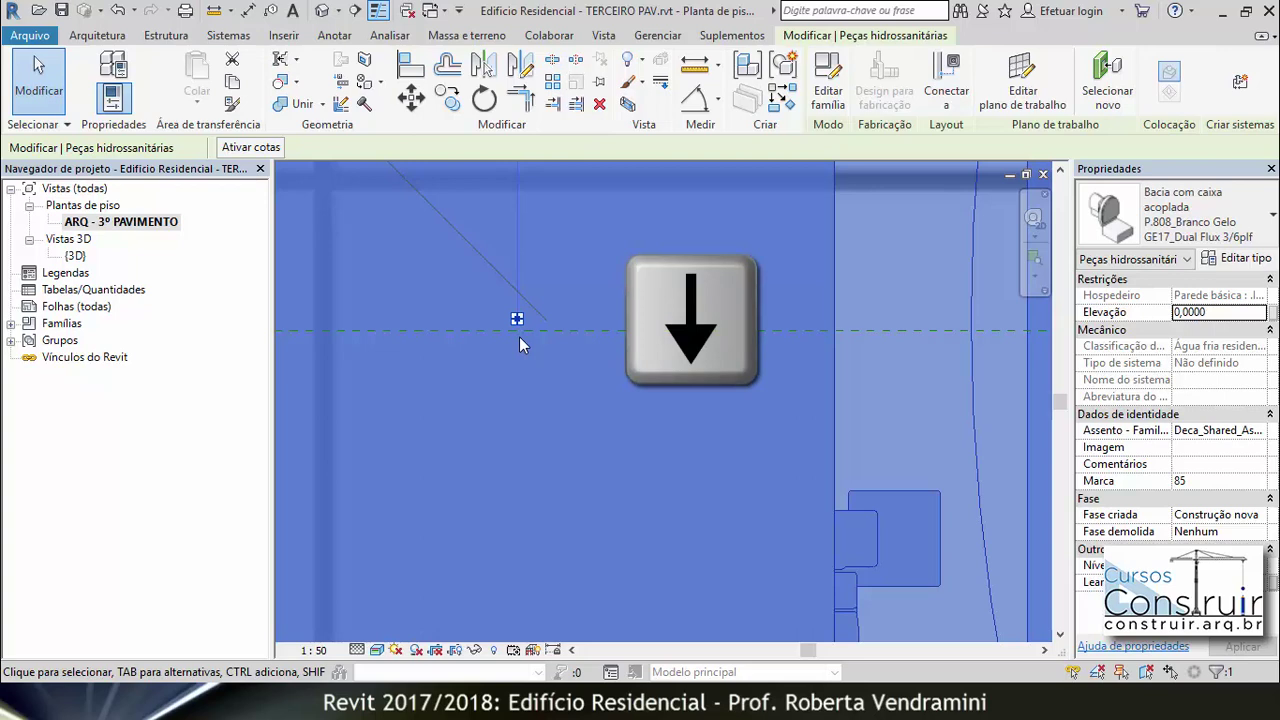
key(Down)
key(Down)
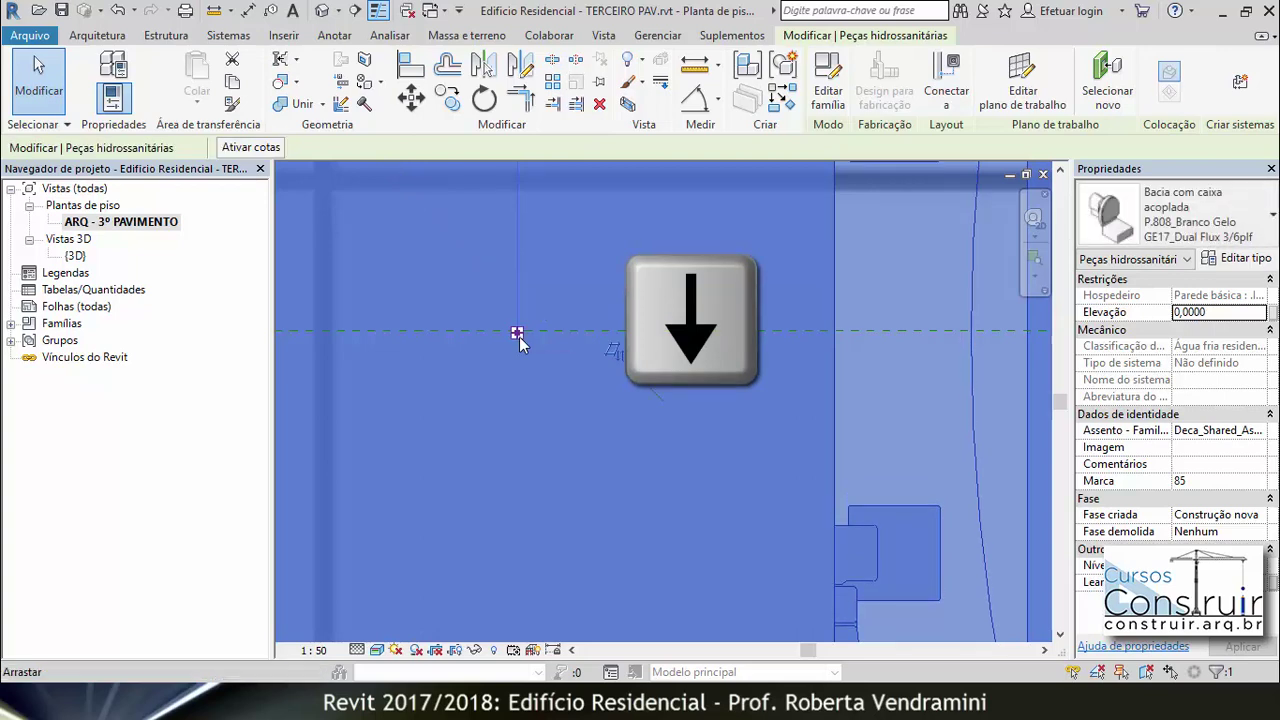
scroll(519, 336, up, 3)
scroll(519, 336, down, 3)
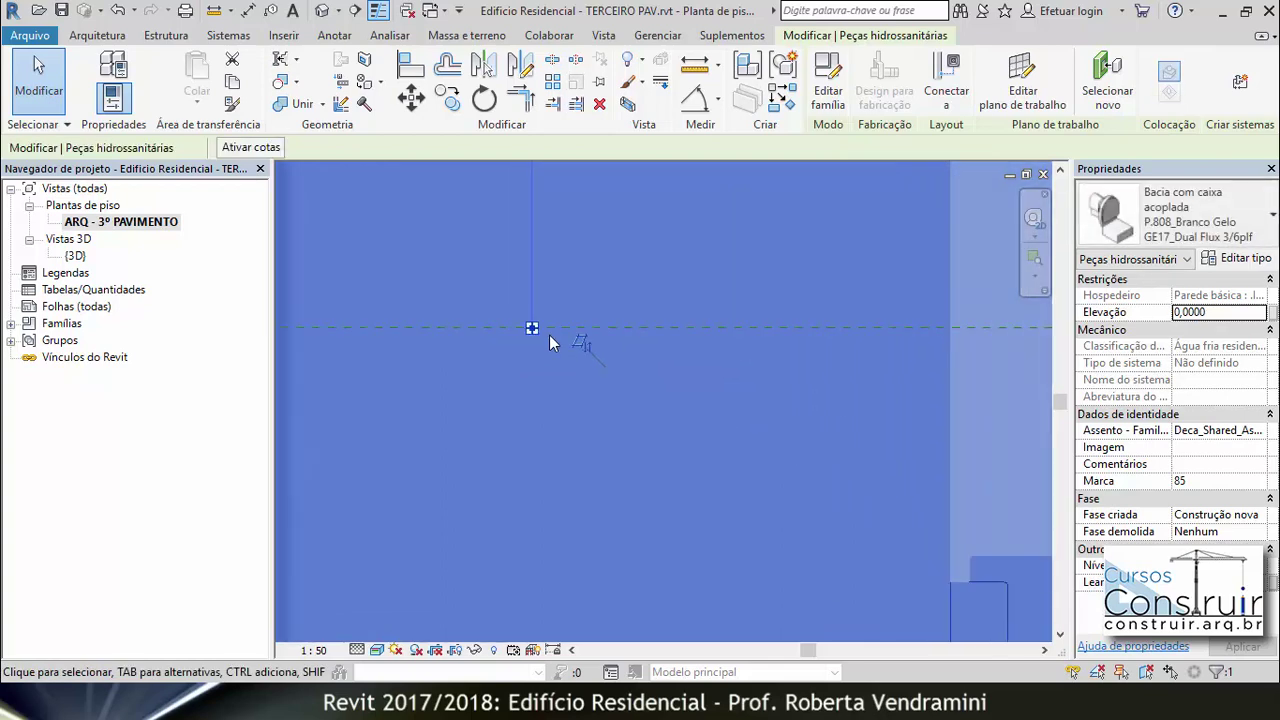
scroll(549, 335, down, 5)
key(Escape)
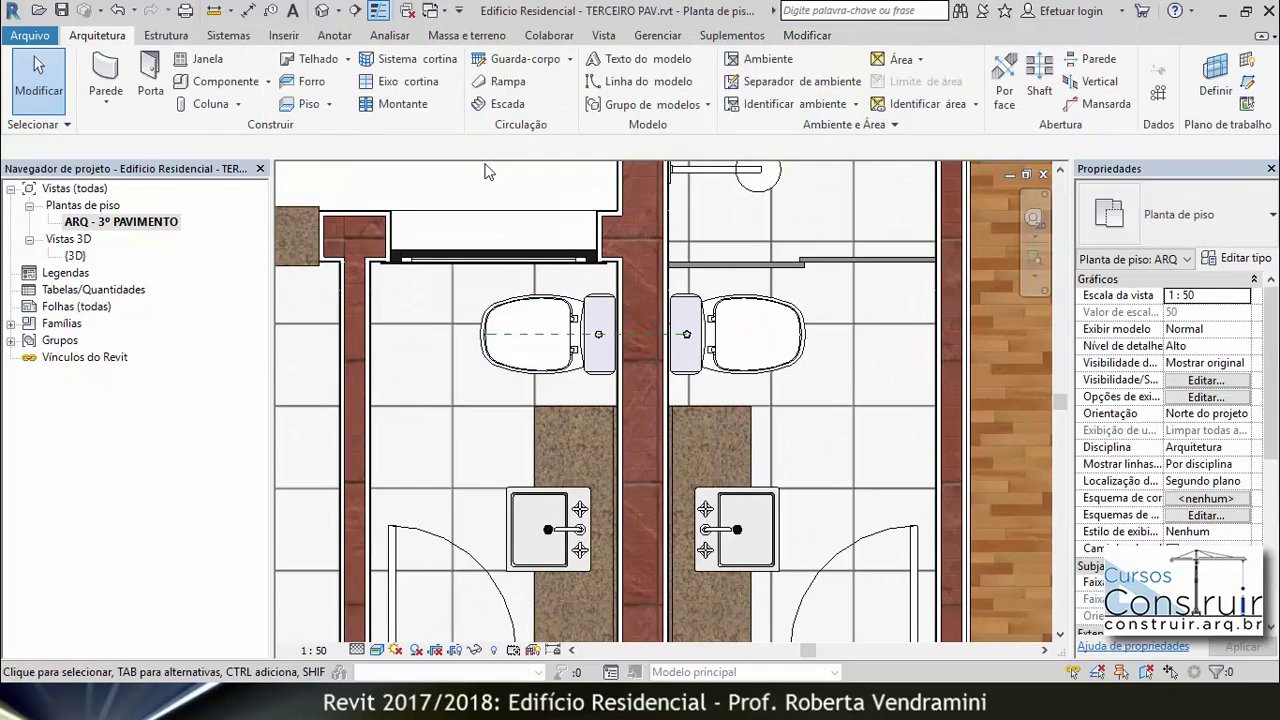
scroll(621, 310, down, 2)
scroll(621, 310, up, 2)
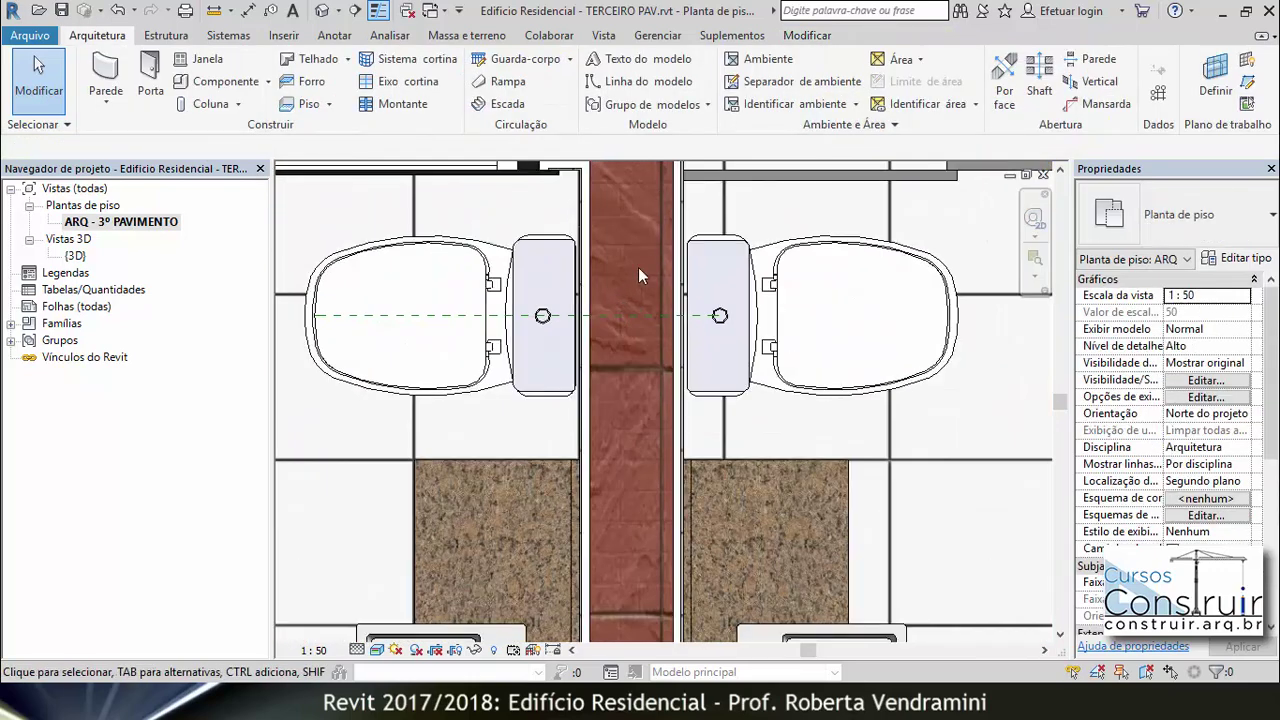
click(611, 314)
key(Escape)
Zoom out and open the apartment's {3D} view.
scroll(611, 312, down, 3)
scroll(615, 316, down, 2)
scroll(618, 318, down, 3)
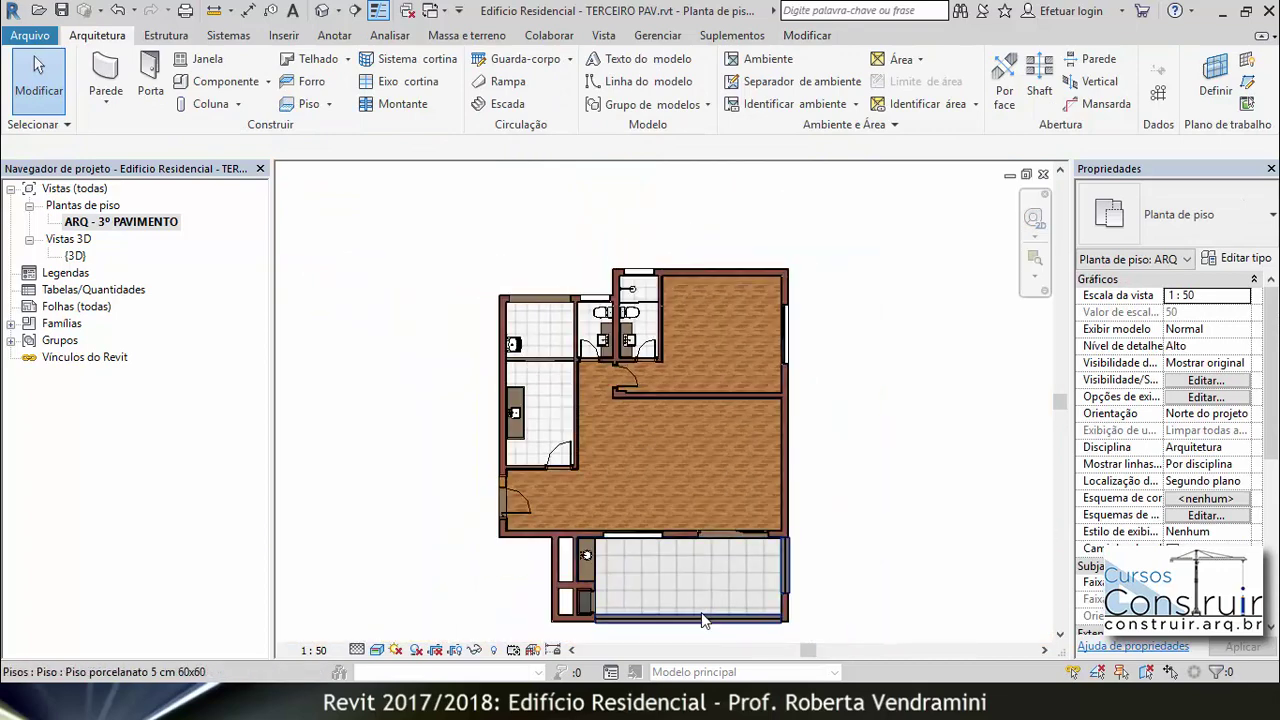
scroll(595, 232, down, 2)
double_click(75, 256)
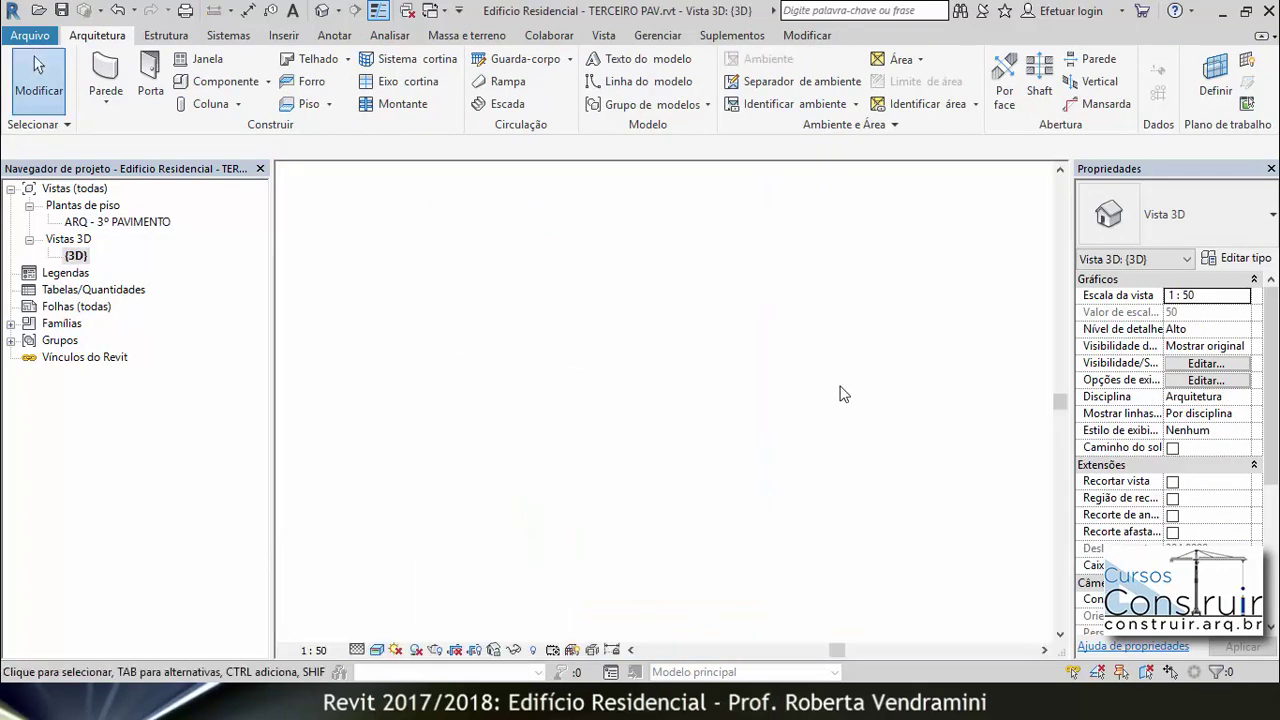
Switch to the TERRENO E ESTRUTURA project window showing its 3D - ARQUITETURA view.
scroll(680, 329, up, 2)
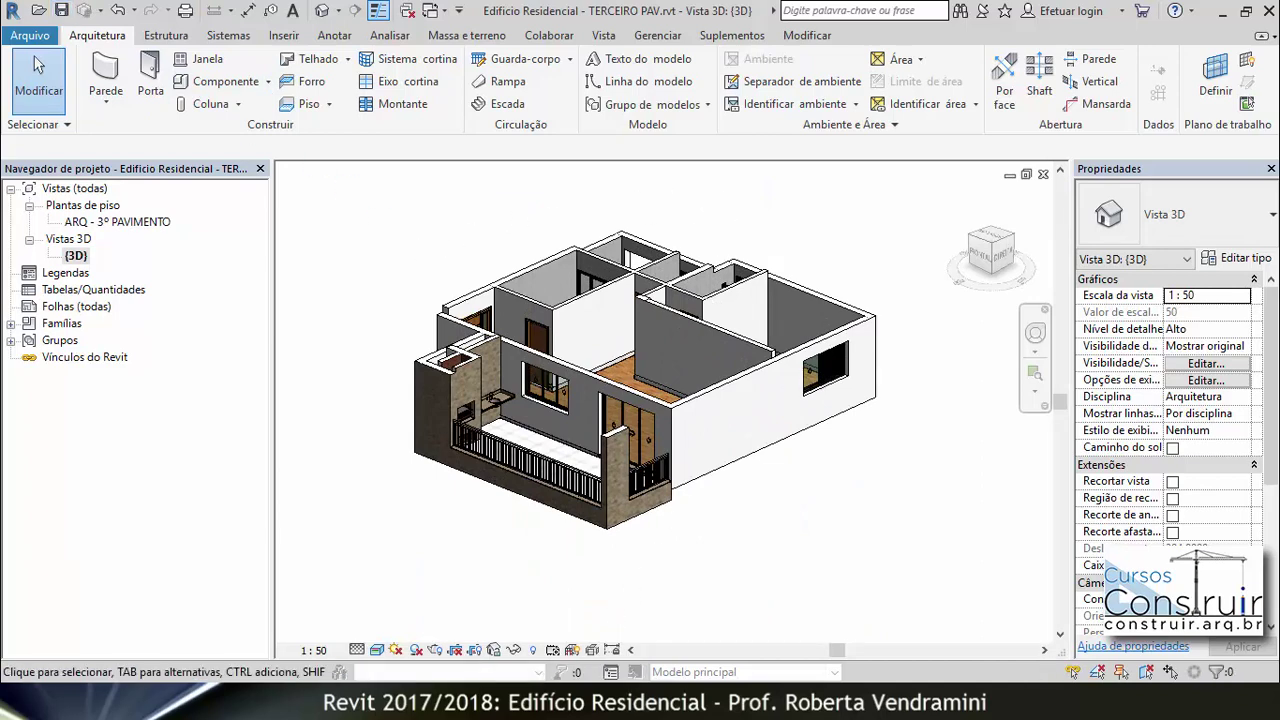
click(663, 643)
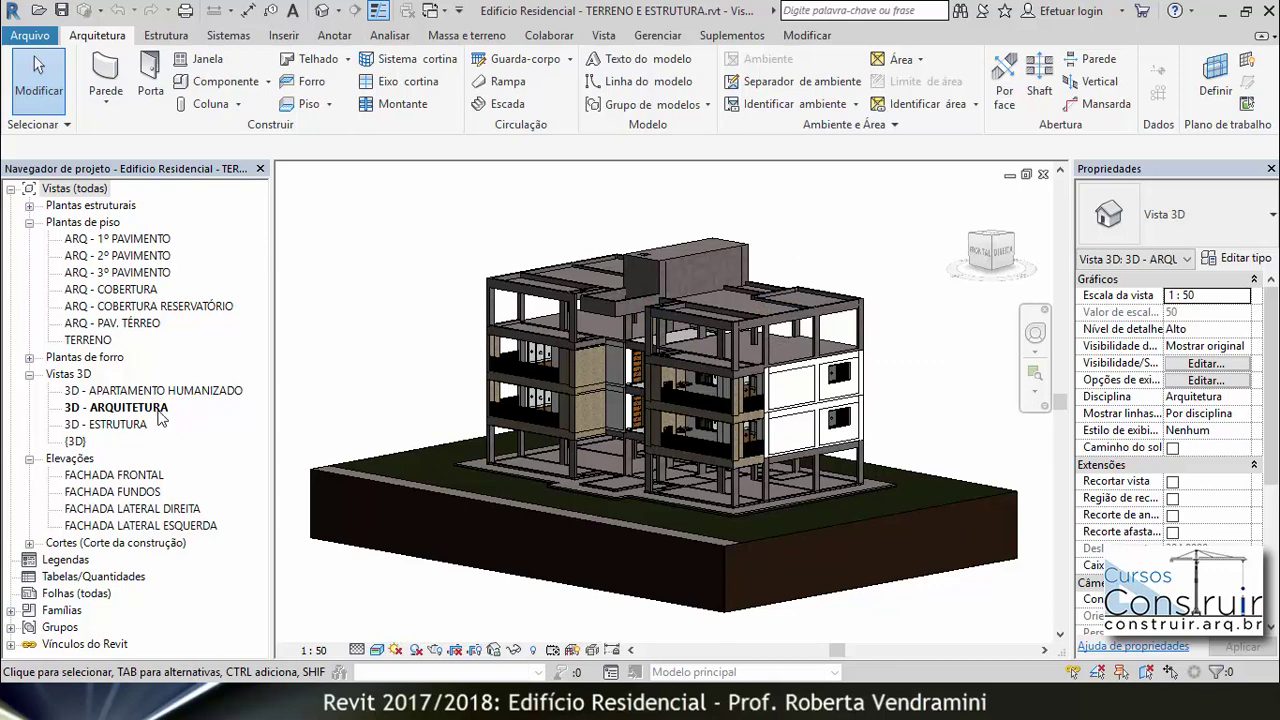
Link Edificio Residencial - TERCEIRO PAV.rvt into the building using Auto - Origem para Origem.
click(288, 40)
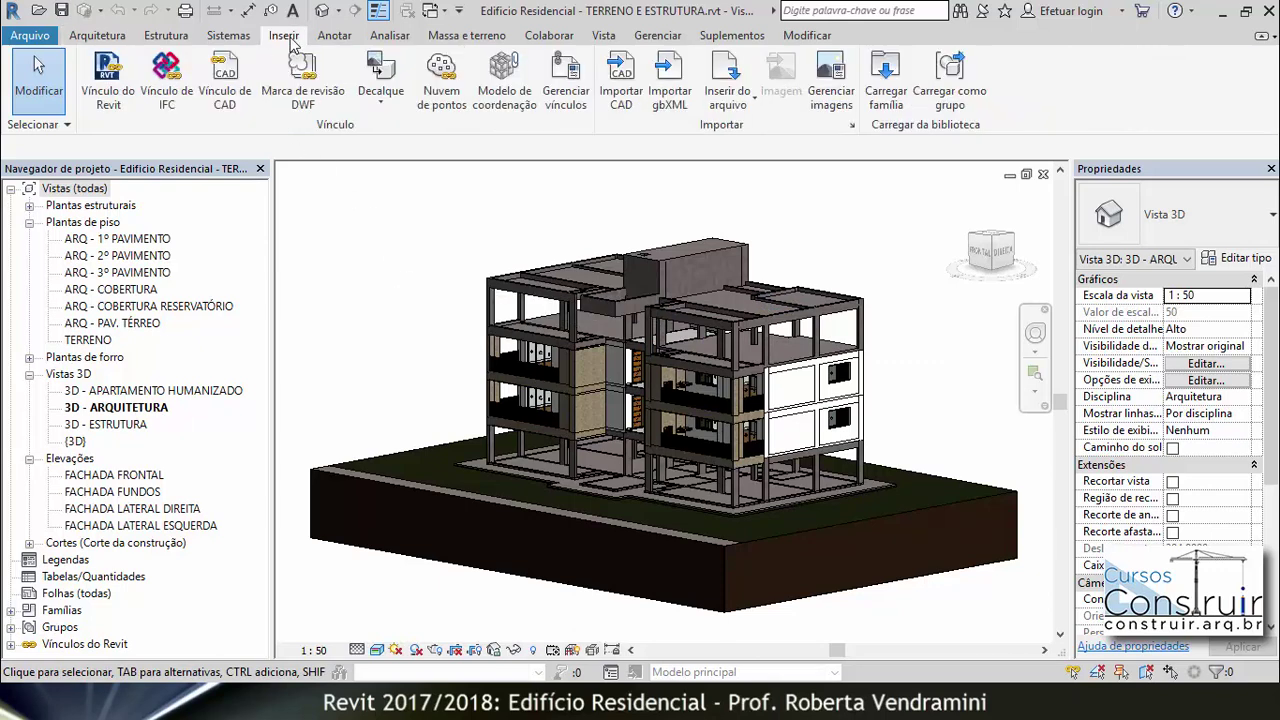
click(108, 85)
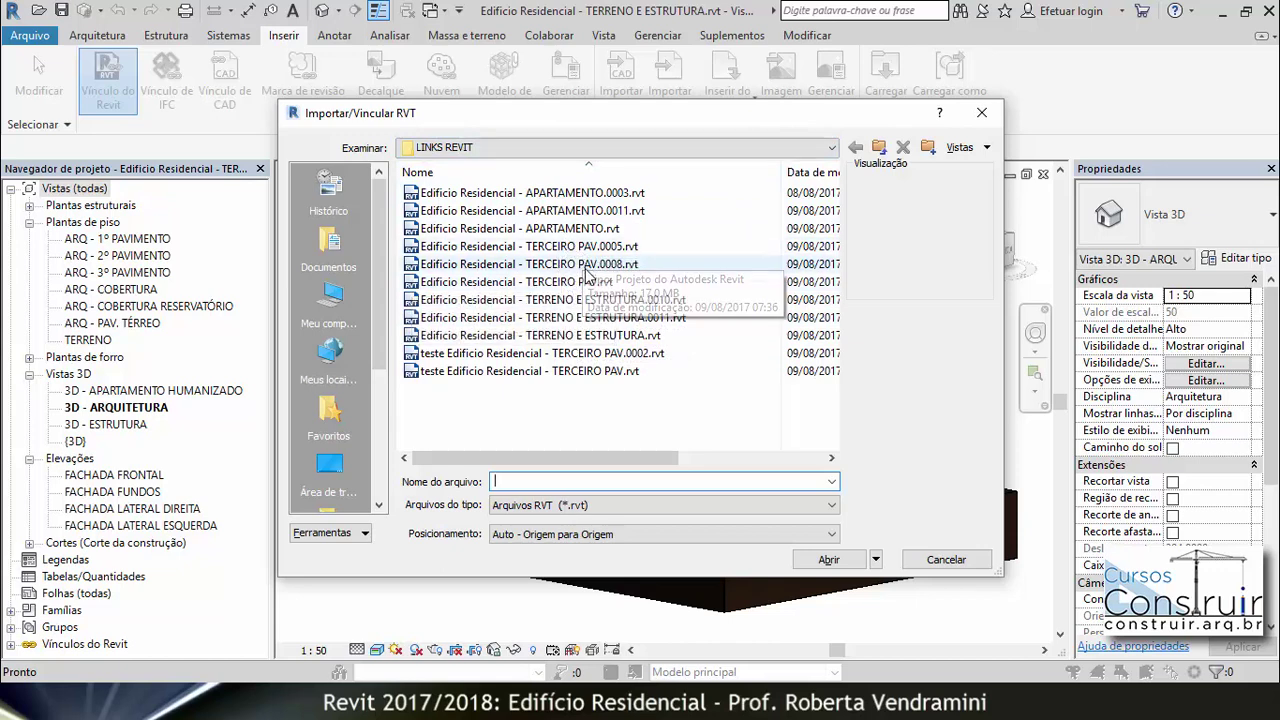
click(555, 284)
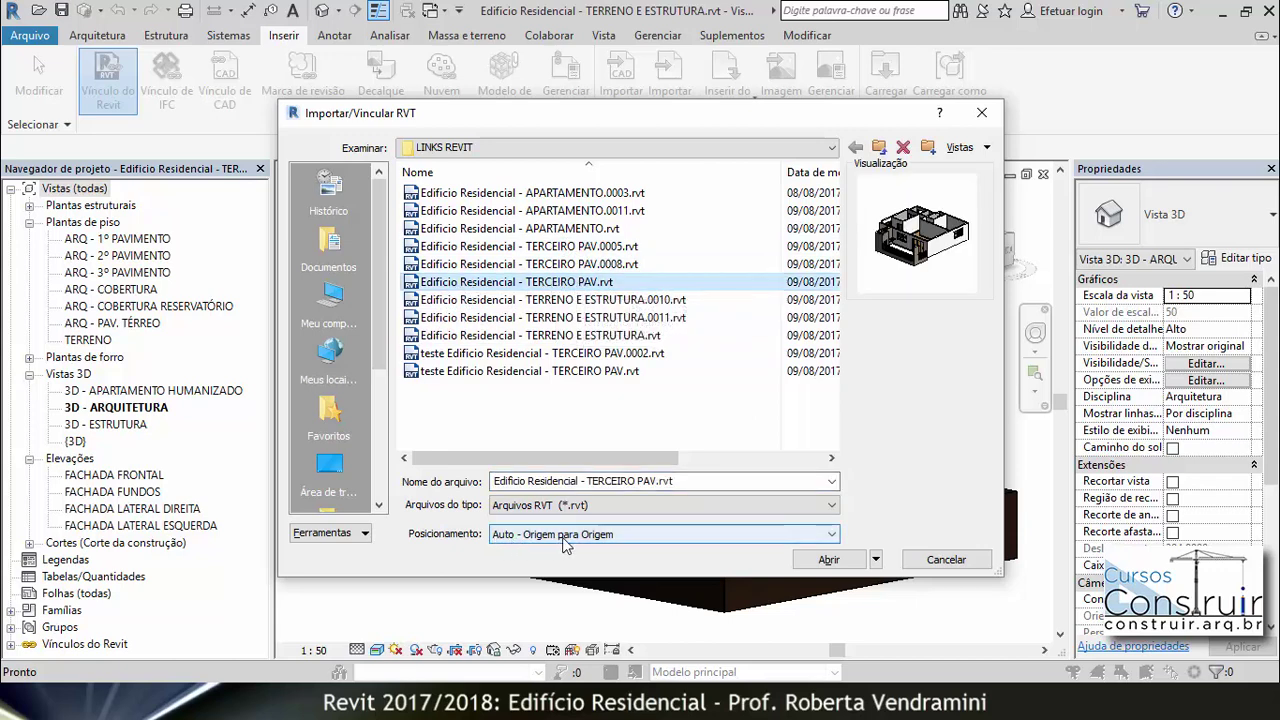
click(829, 560)
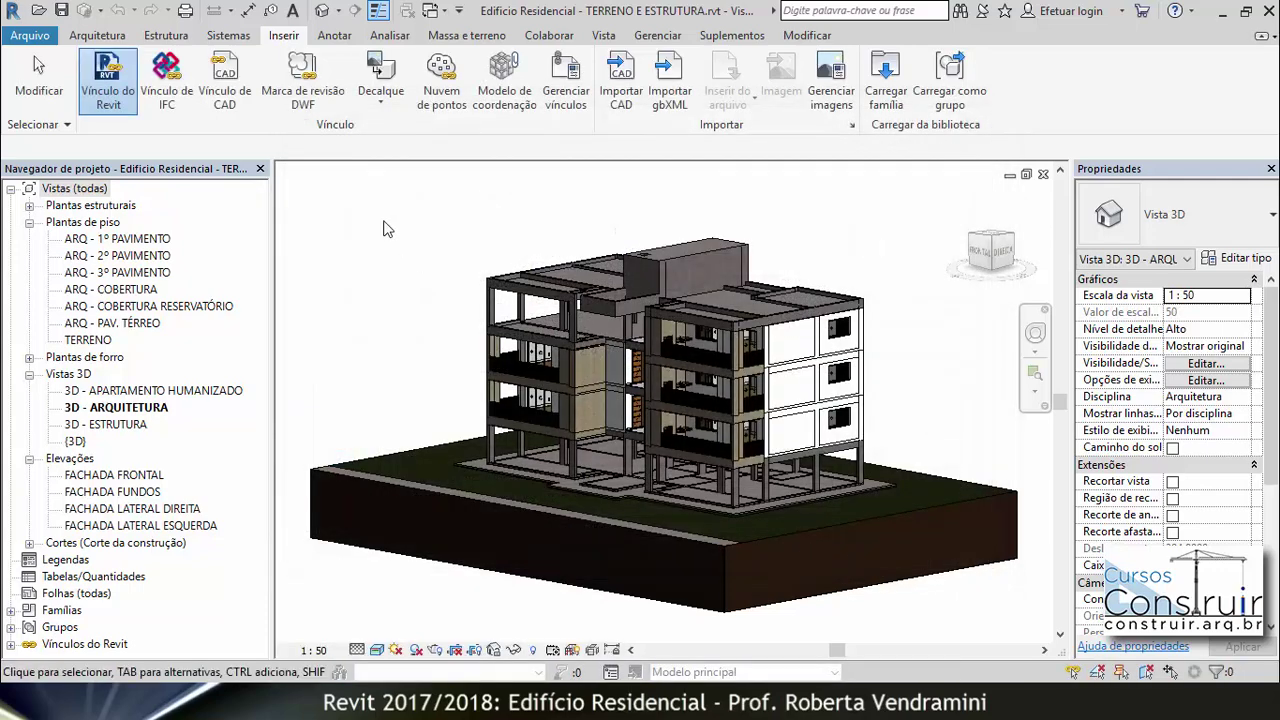
Zoom over the linked top-floor apartment in 3D, then open the ARQ - 3º PAVIMENTO plan.
scroll(797, 388, up, 3)
scroll(766, 371, up, 3)
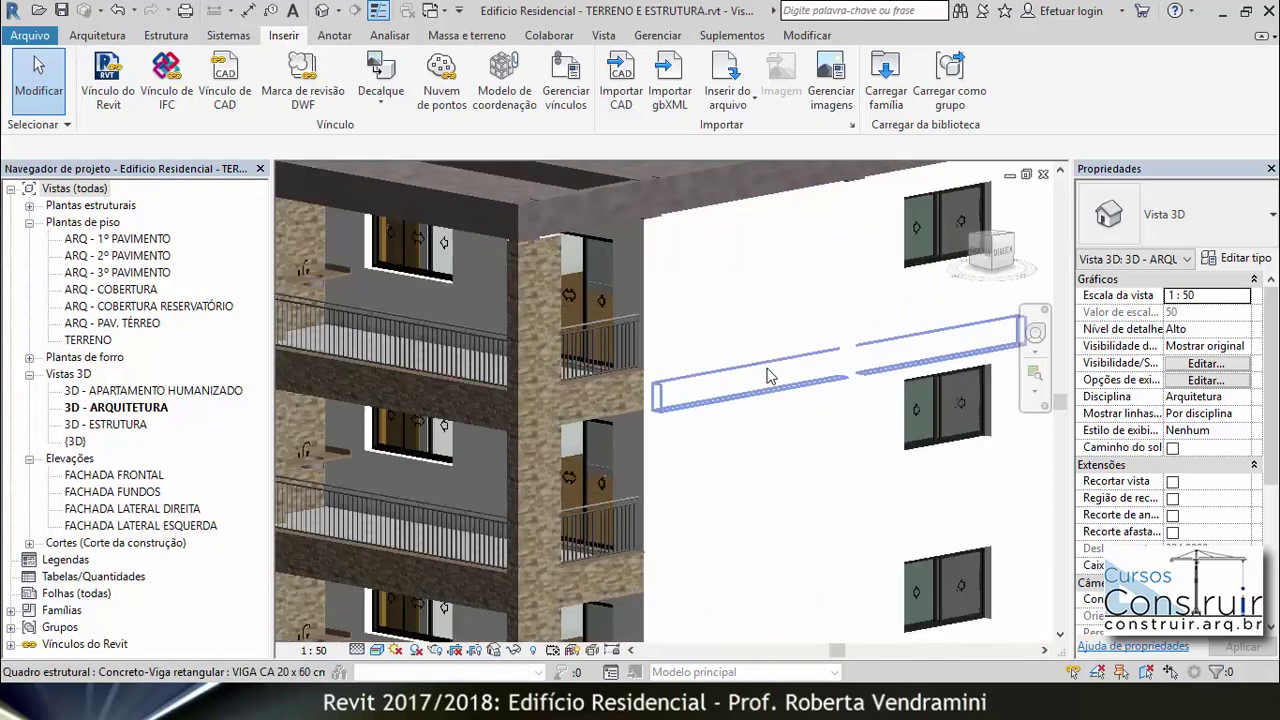
scroll(766, 371, up, 3)
scroll(276, 320, down, 2)
scroll(276, 320, down, 1)
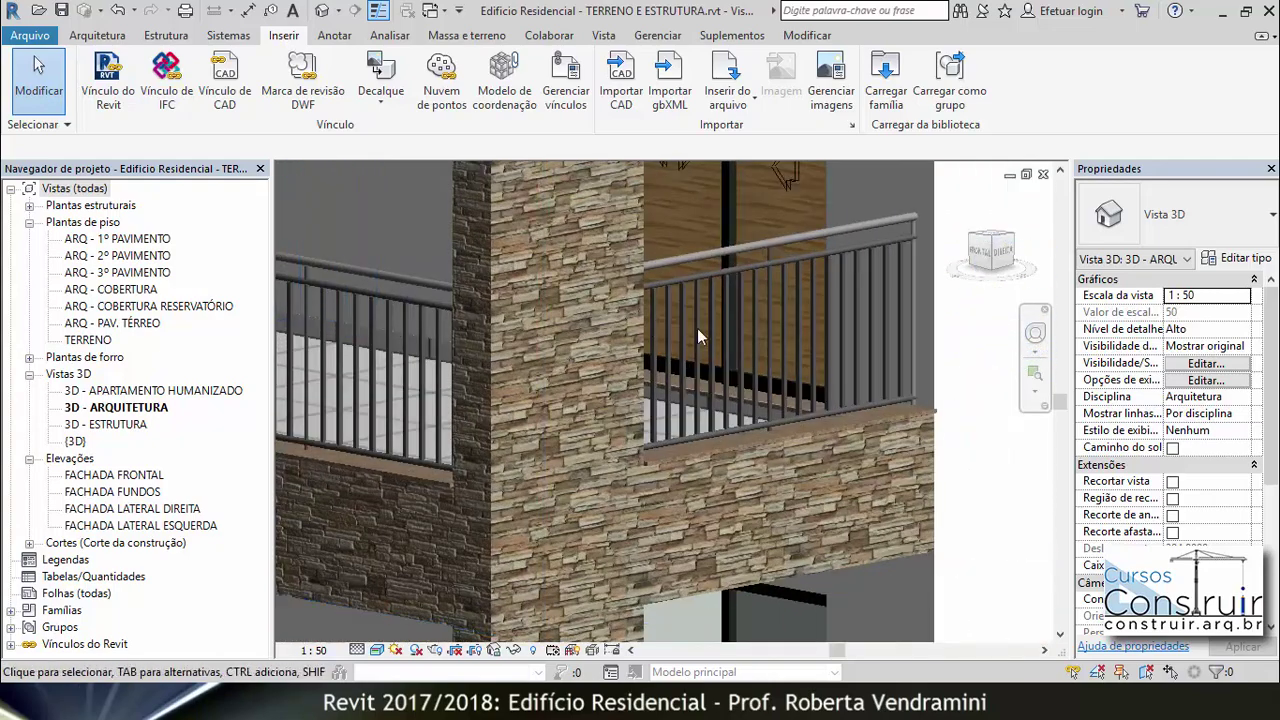
scroll(697, 328, down, 2)
scroll(757, 339, down, 2)
scroll(458, 304, up, 2)
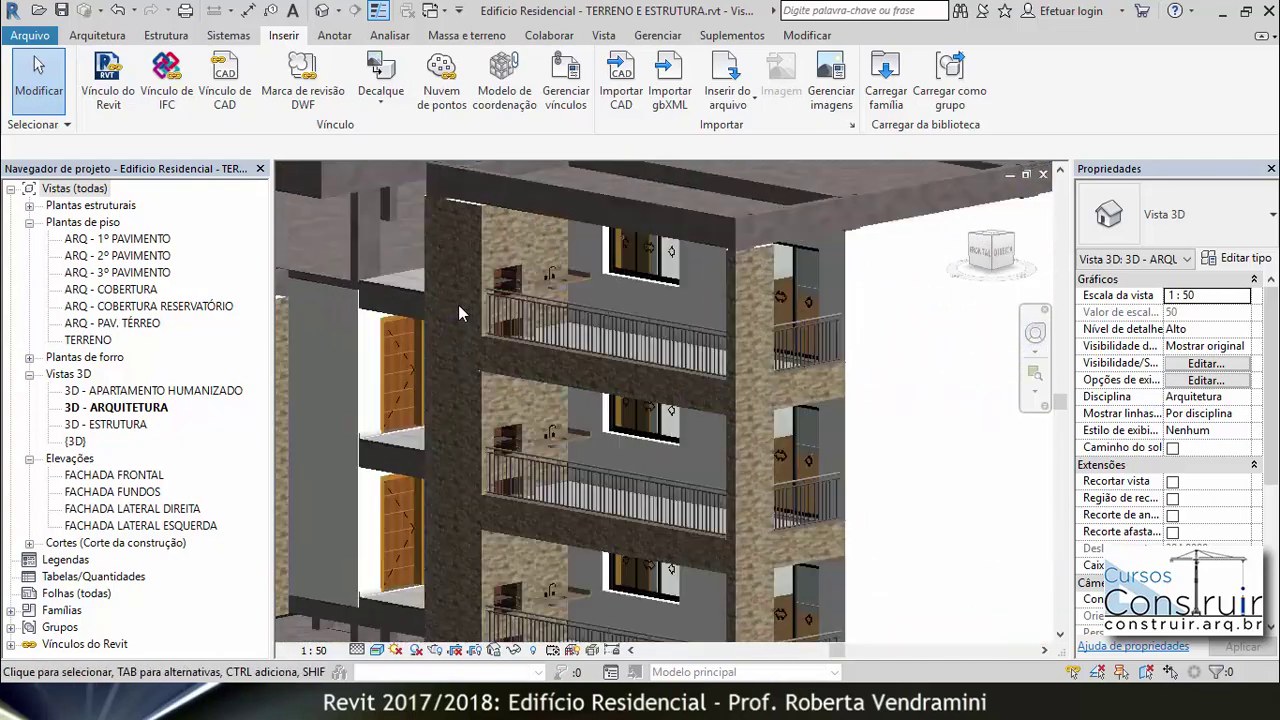
scroll(458, 304, up, 2)
scroll(458, 305, up, 1)
scroll(458, 305, down, 2)
scroll(458, 304, down, 2)
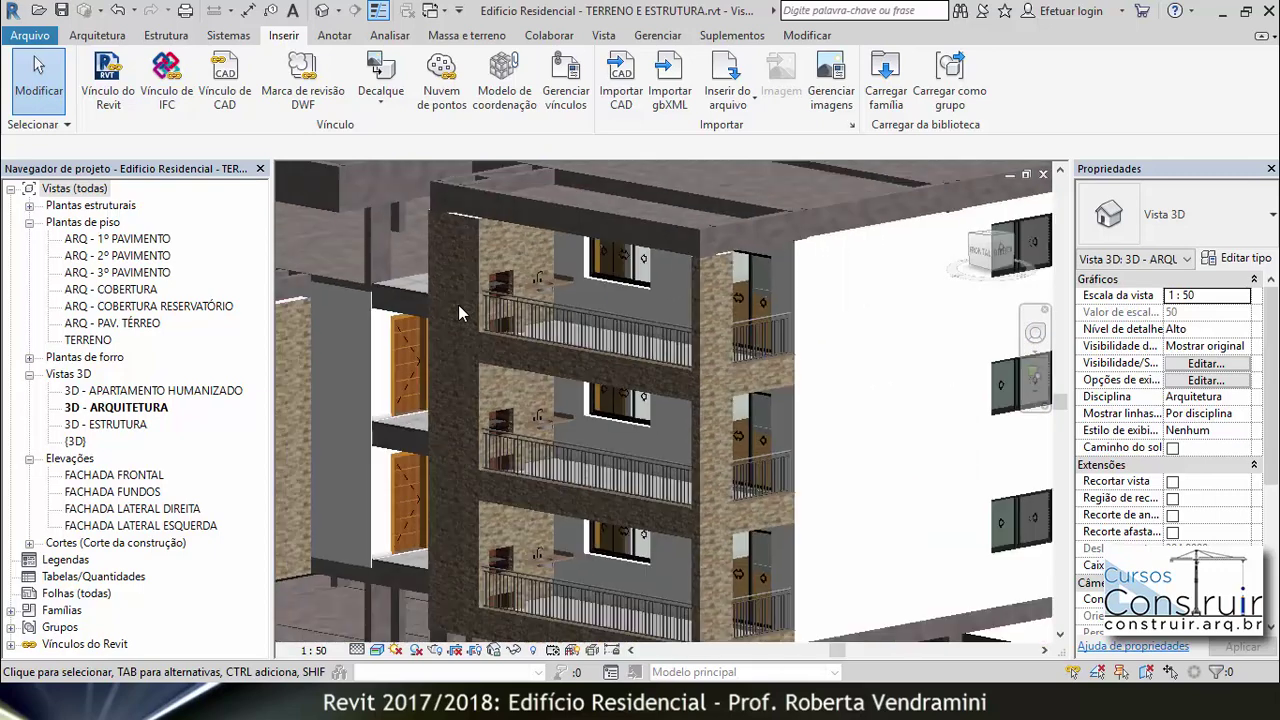
scroll(458, 304, down, 2)
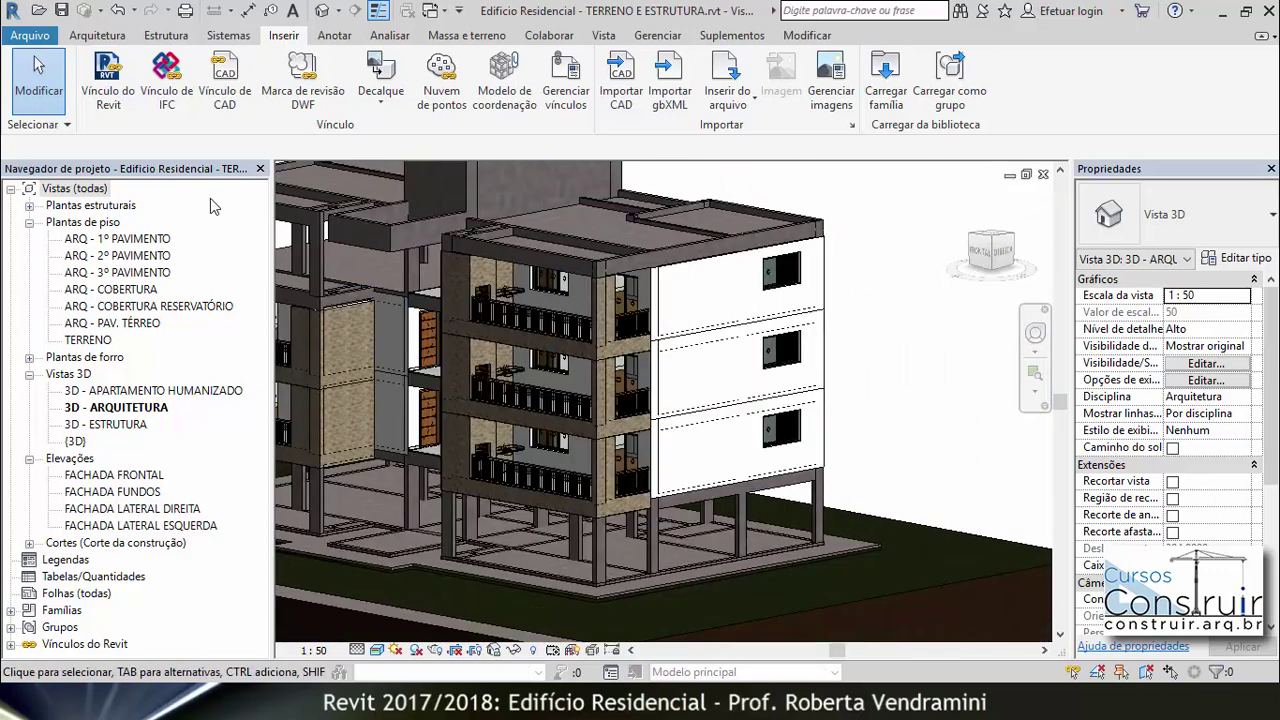
double_click(110, 272)
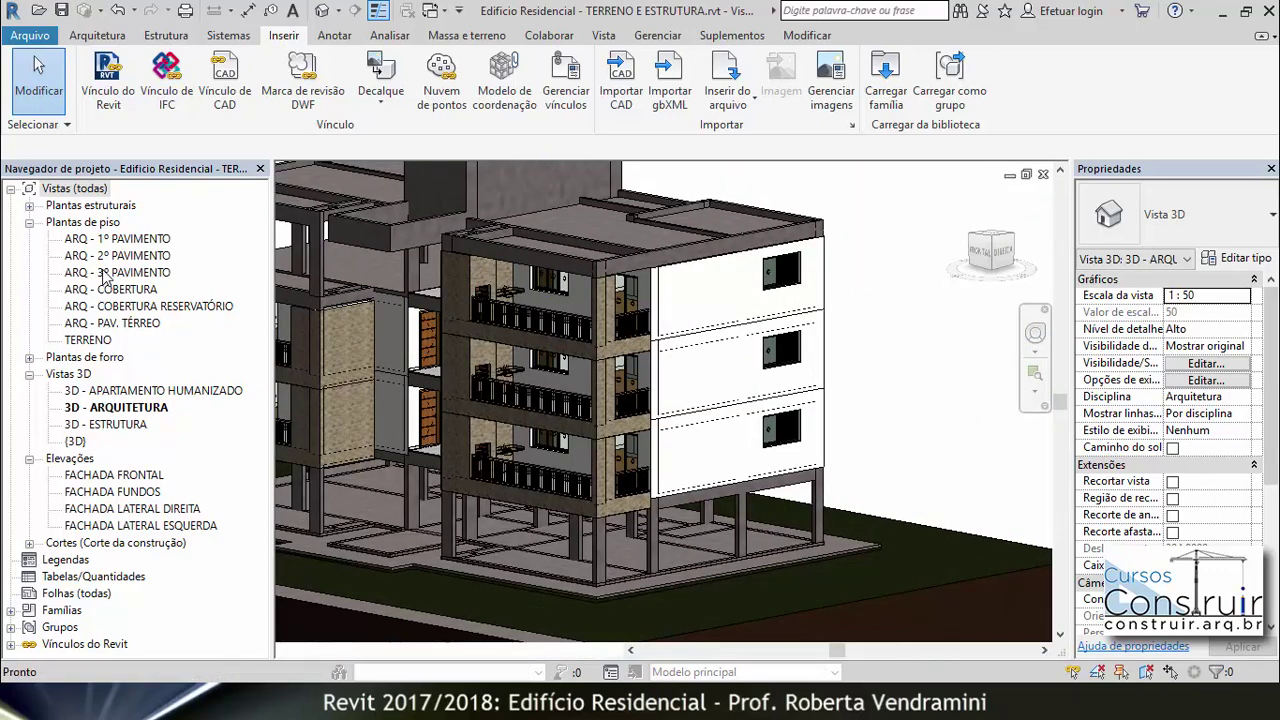
Zoom around the ARQ - 3º PAVIMENTO plan to inspect the linked apartment's toilets and walls.
scroll(655, 462, up, 3)
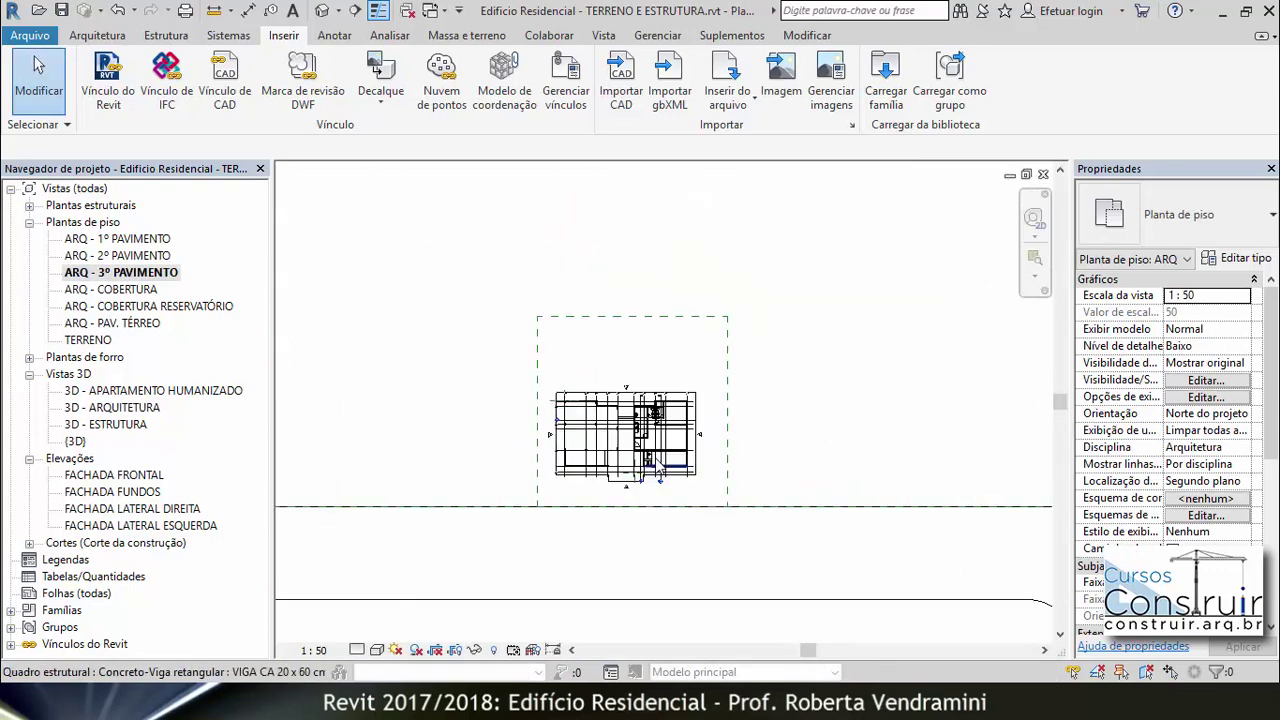
scroll(650, 440, up, 2)
scroll(635, 380, up, 2)
scroll(617, 311, up, 2)
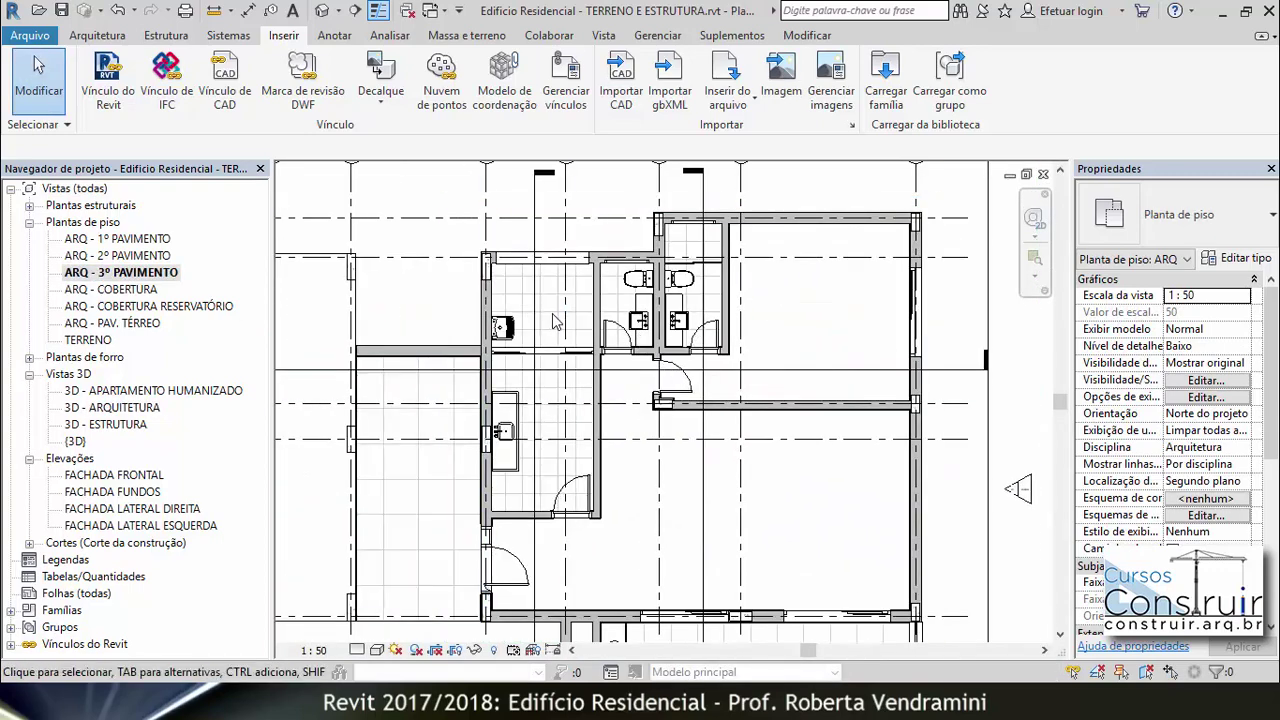
scroll(617, 320, down, 2)
scroll(614, 370, down, 2)
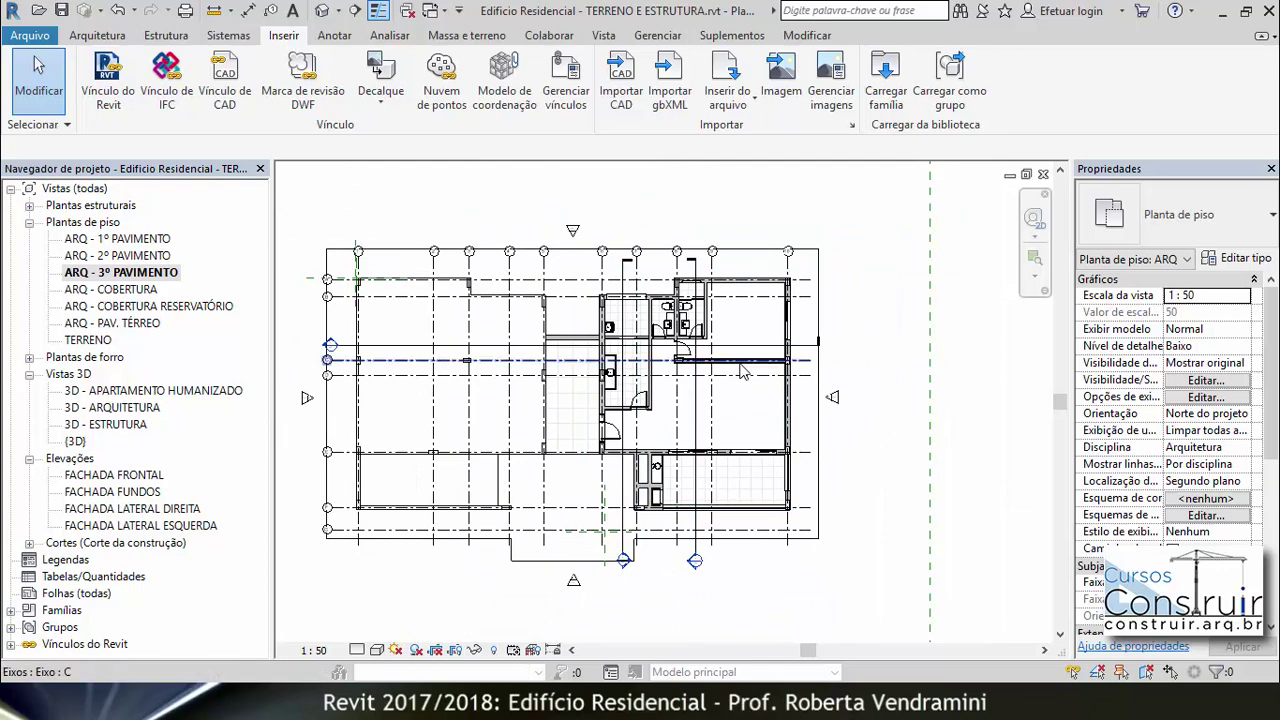
scroll(752, 313, up, 3)
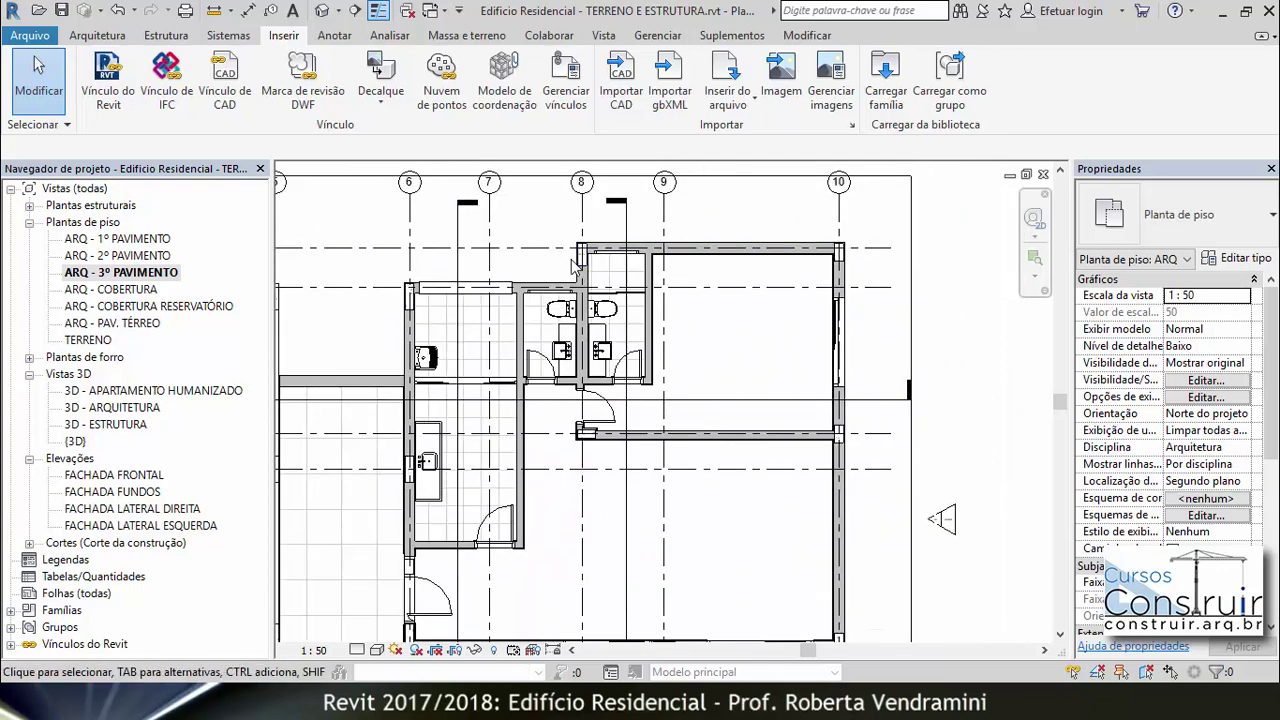
scroll(760, 268, down, 1)
scroll(760, 268, down, 2)
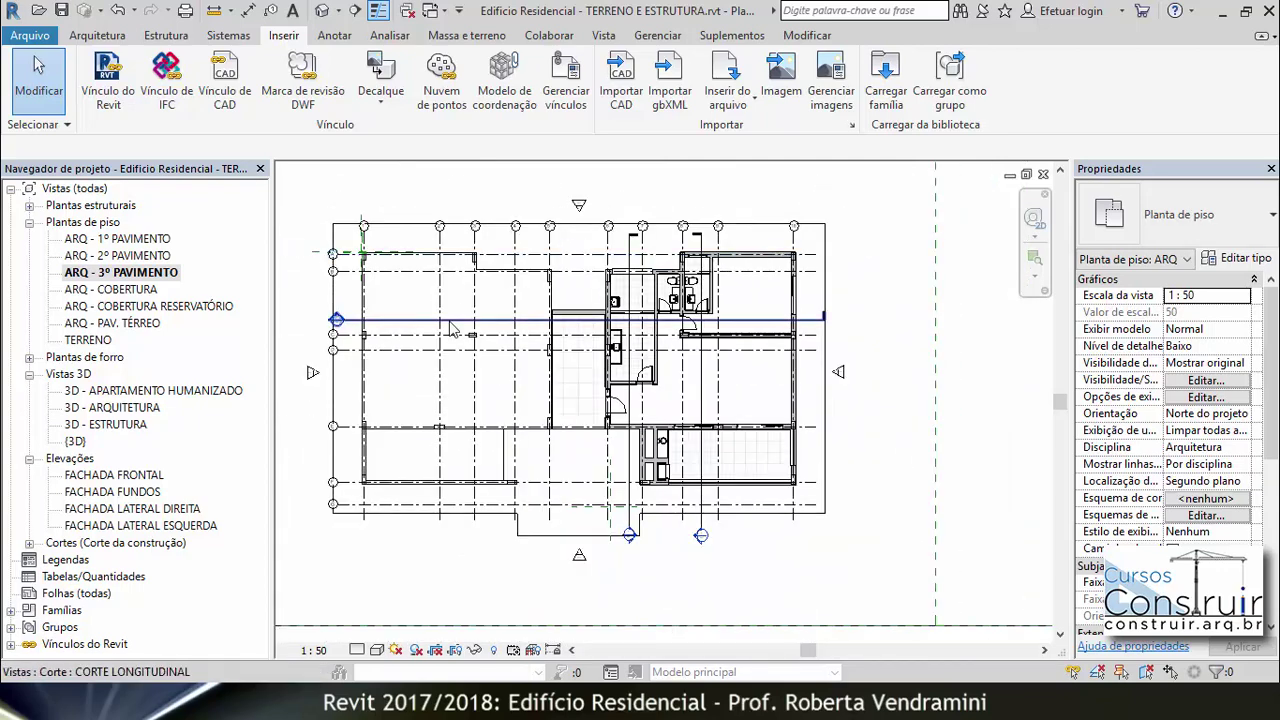
scroll(580, 238, up, 1)
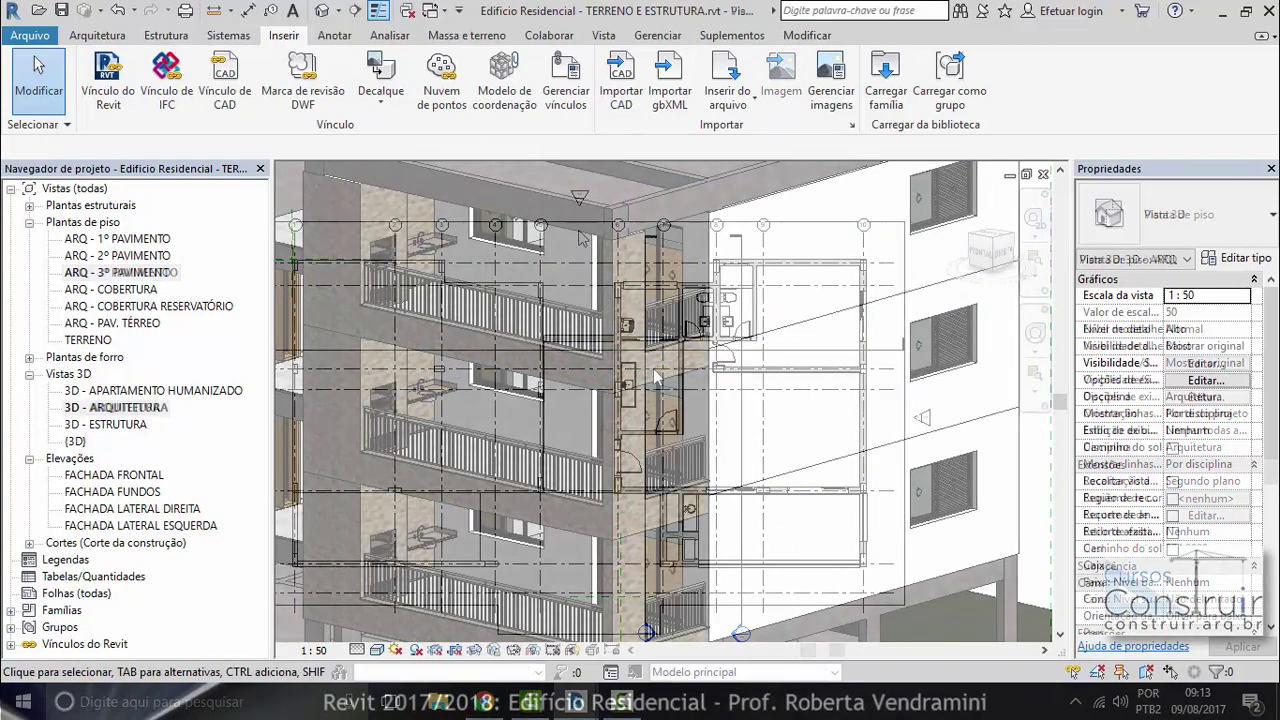
scroll(682, 499, up, 2)
scroll(660, 460, up, 2)
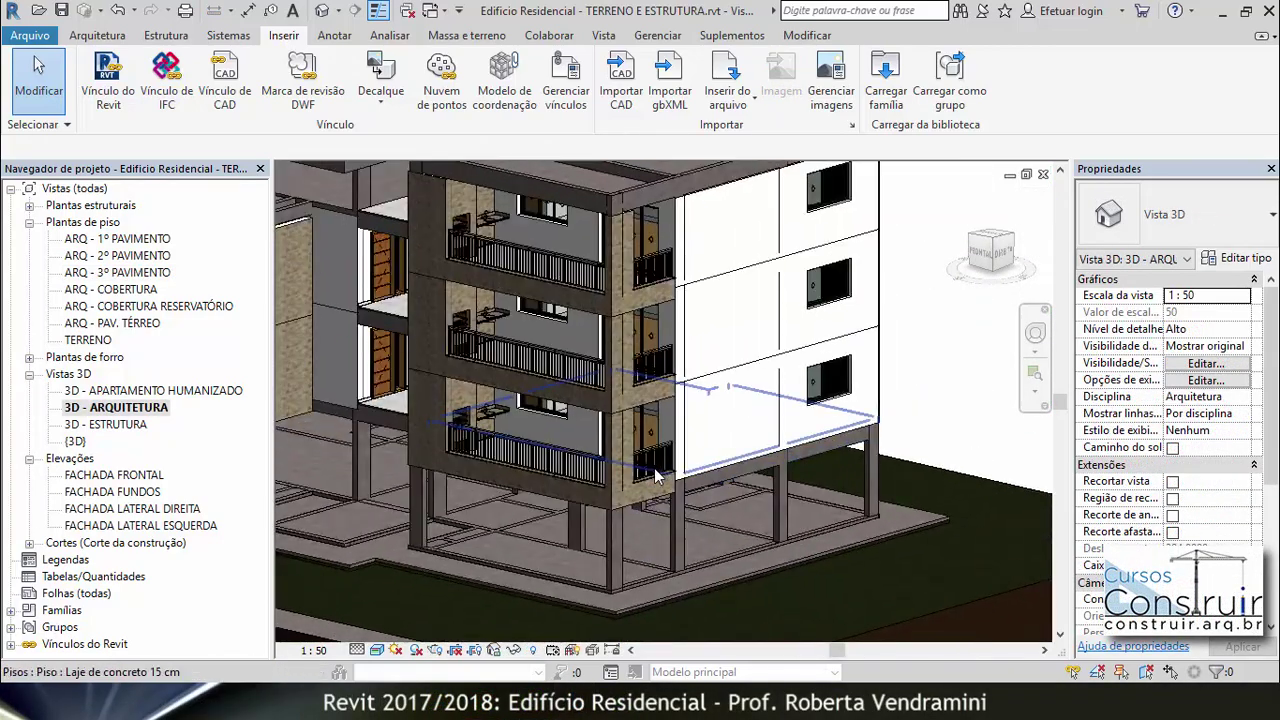
scroll(645, 440, up, 1)
scroll(633, 430, up, 2)
scroll(635, 425, down, 2)
scroll(645, 350, down, 2)
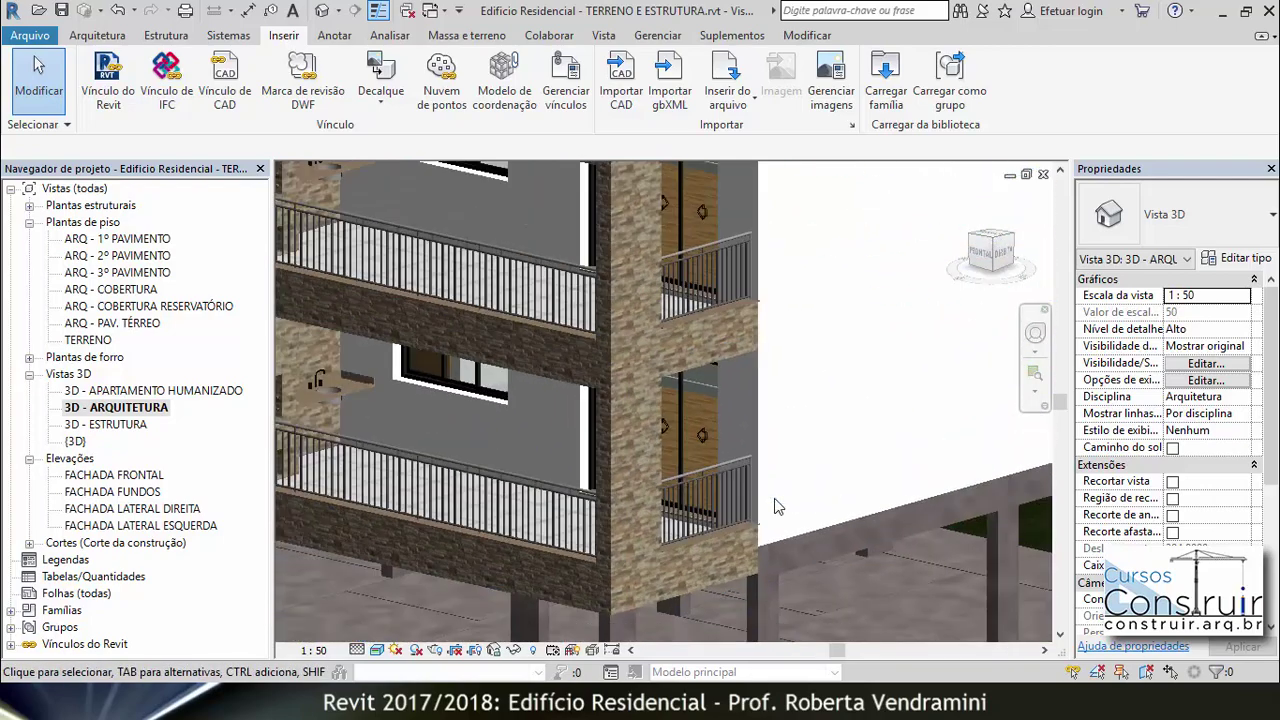
scroll(655, 280, down, 2)
scroll(700, 250, up, 2)
scroll(764, 241, up, 2)
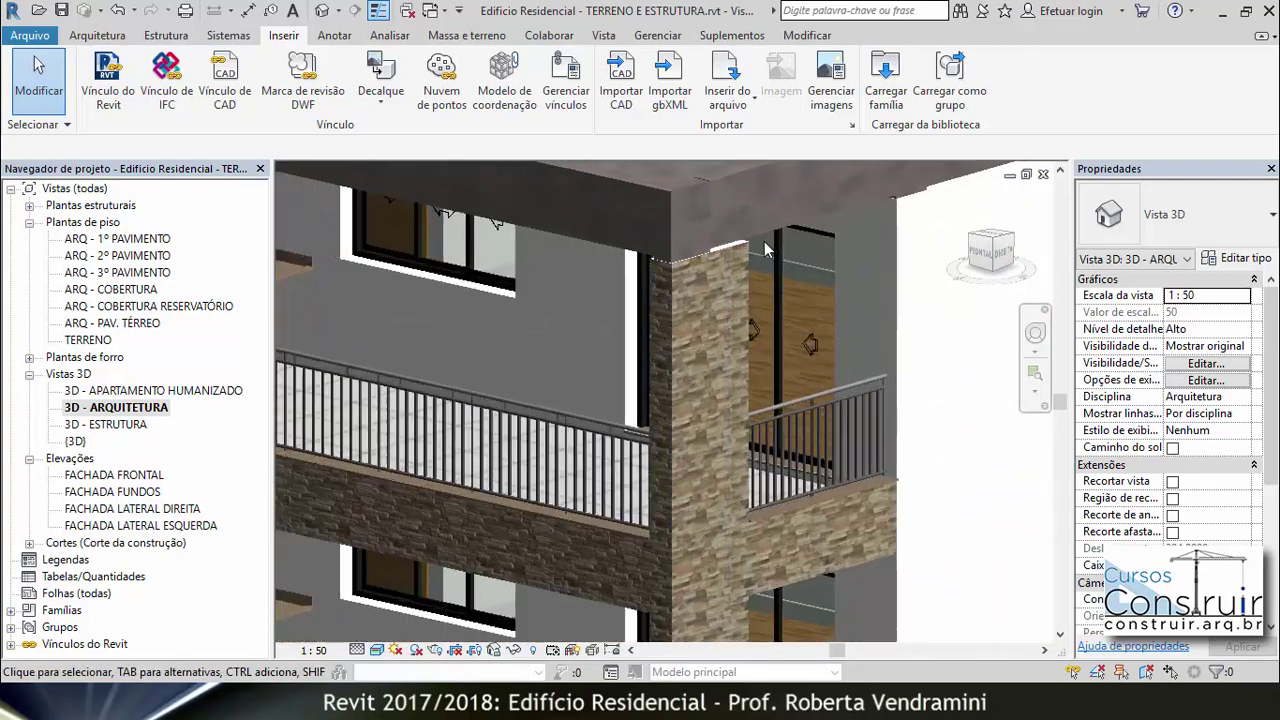
scroll(755, 247, up, 2)
scroll(740, 248, up, 2)
scroll(732, 249, up, 2)
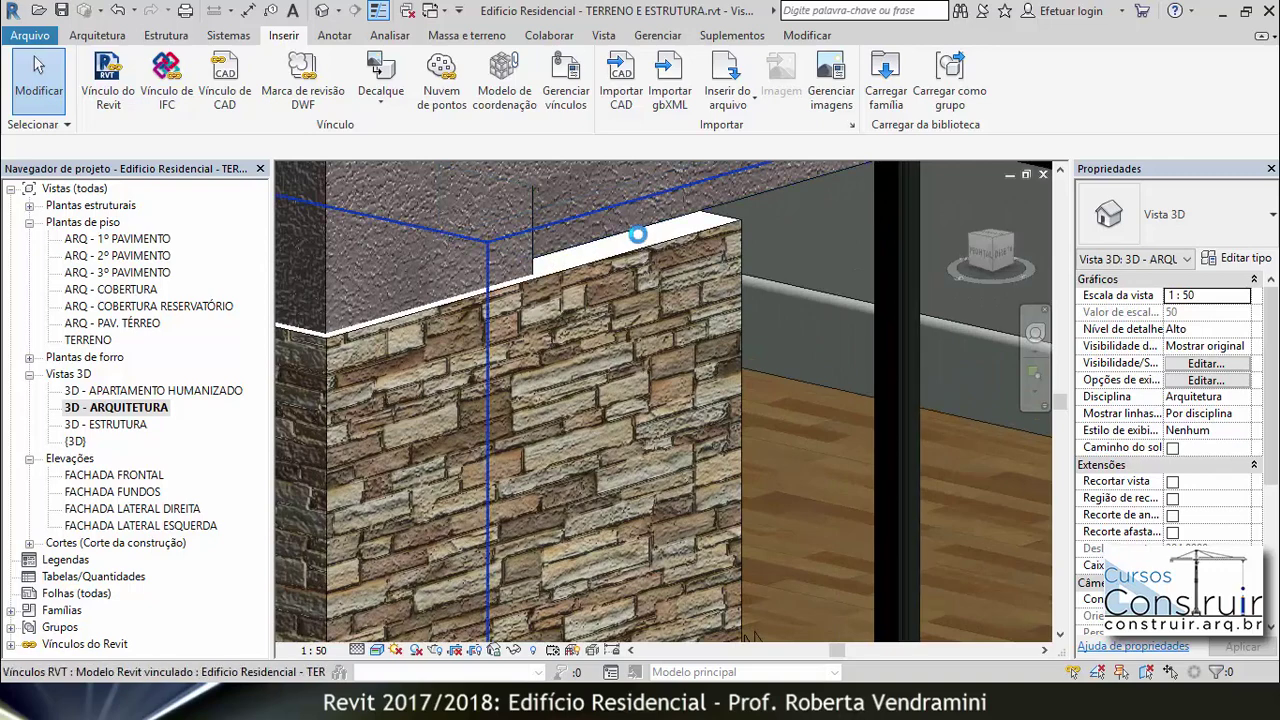
scroll(649, 296, down, 2)
scroll(649, 296, down, 2)
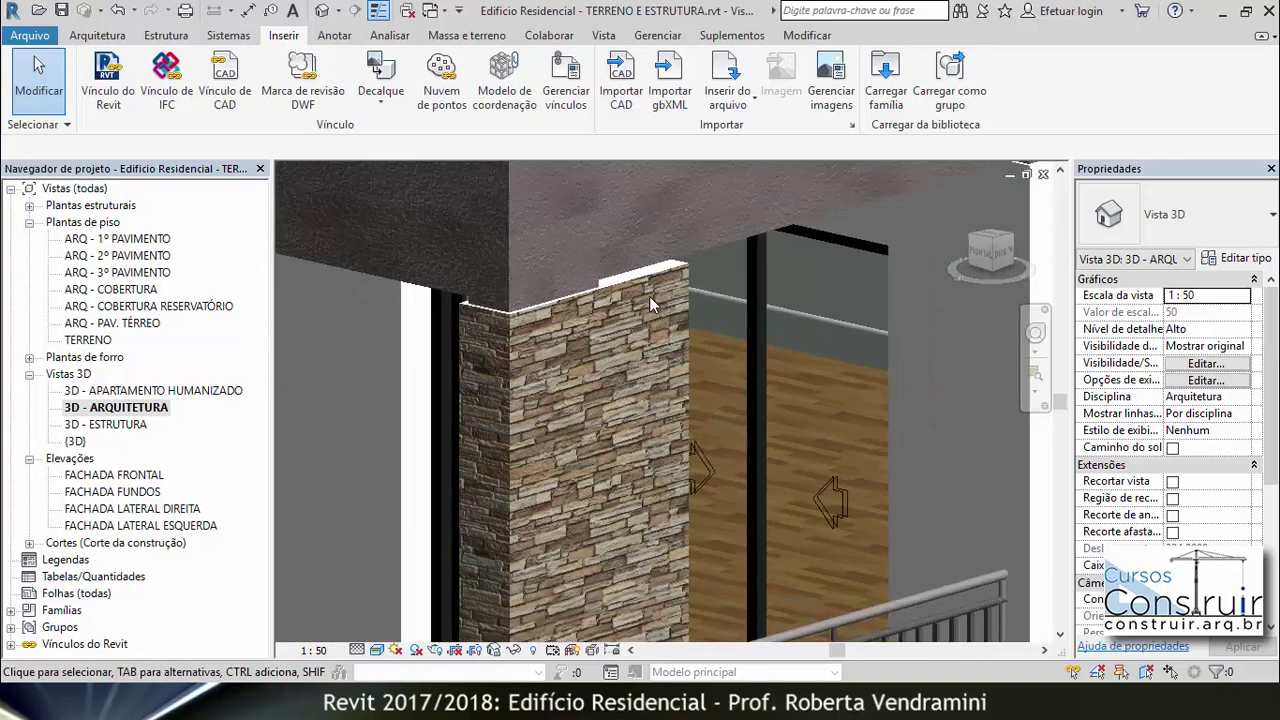
scroll(649, 296, down, 2)
scroll(649, 296, down, 2)
scroll(940, 210, up, 2)
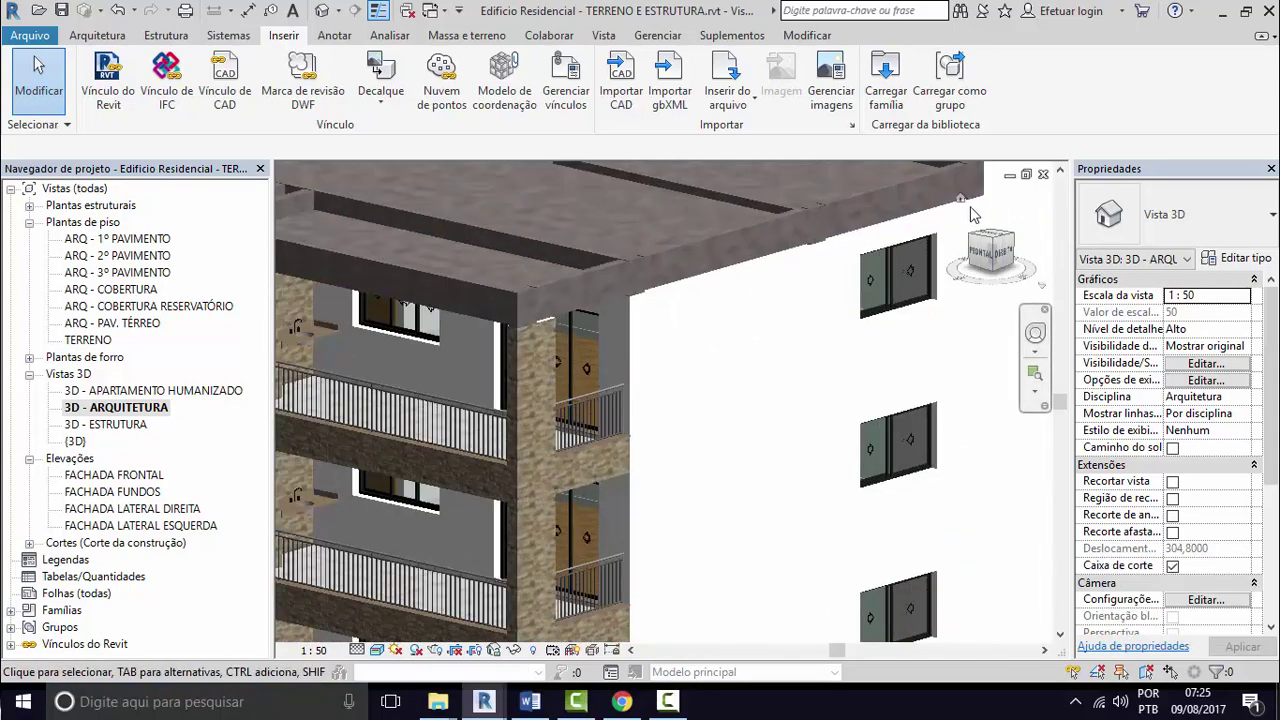
scroll(940, 210, up, 2)
scroll(940, 210, up, 2)
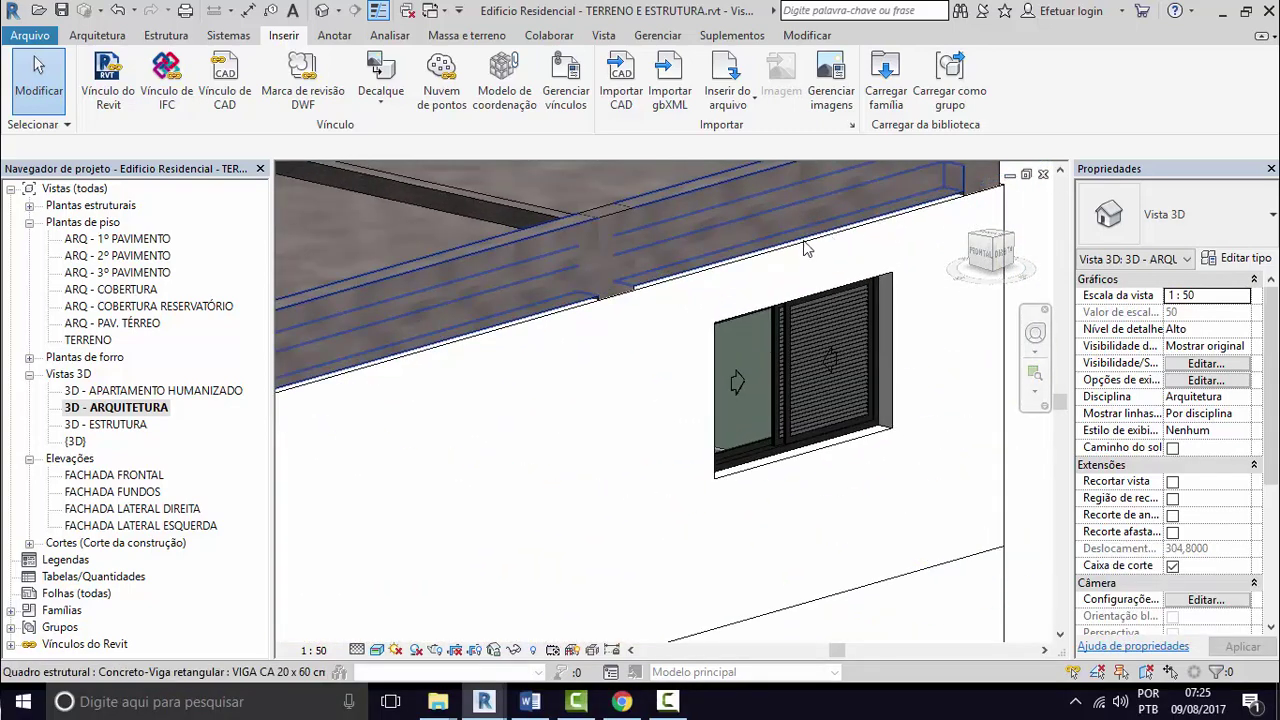
scroll(908, 220, up, 1)
scroll(908, 220, up, 1)
scroll(908, 220, up, 1)
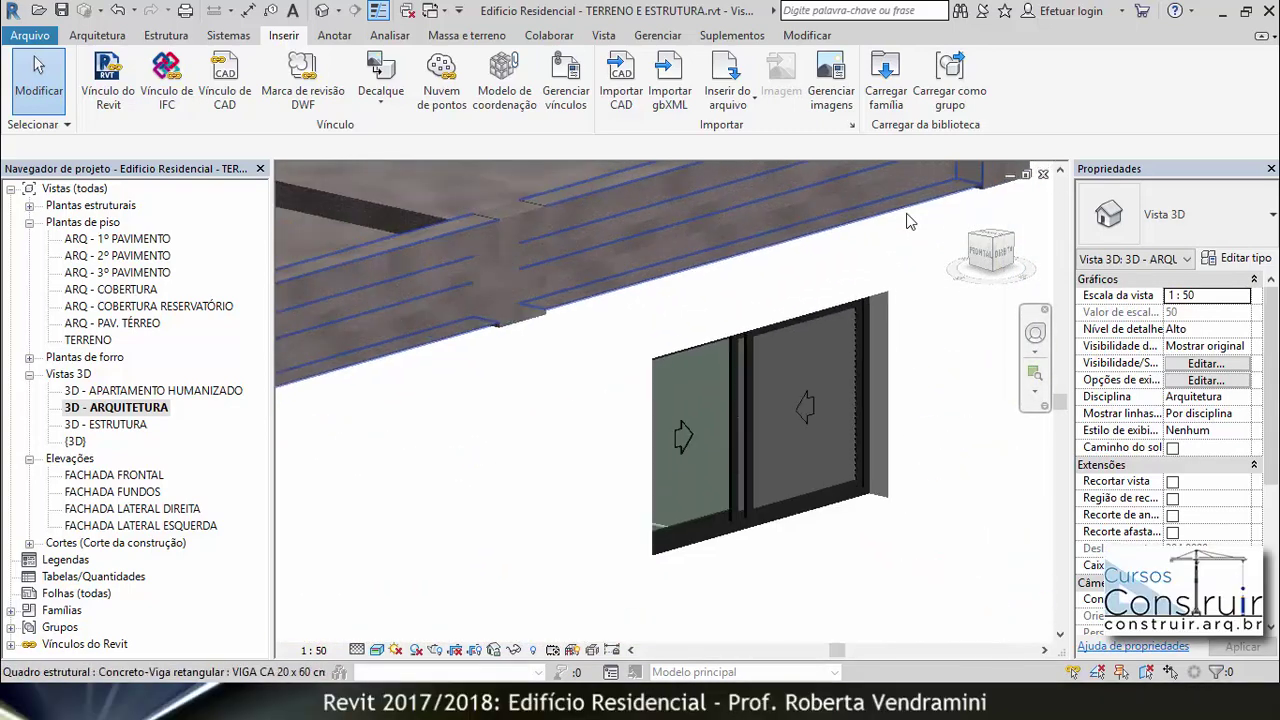
scroll(908, 220, down, 2)
scroll(900, 222, down, 2)
scroll(880, 225, down, 2)
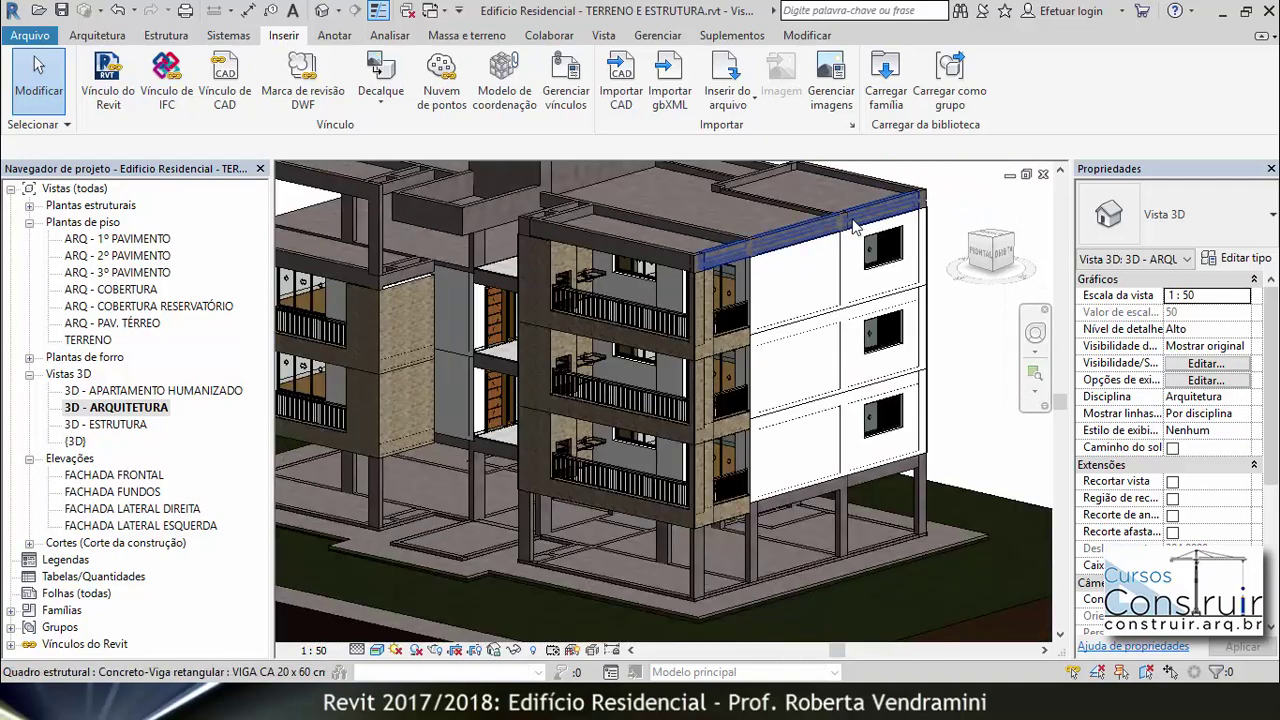
scroll(588, 235, up, 2)
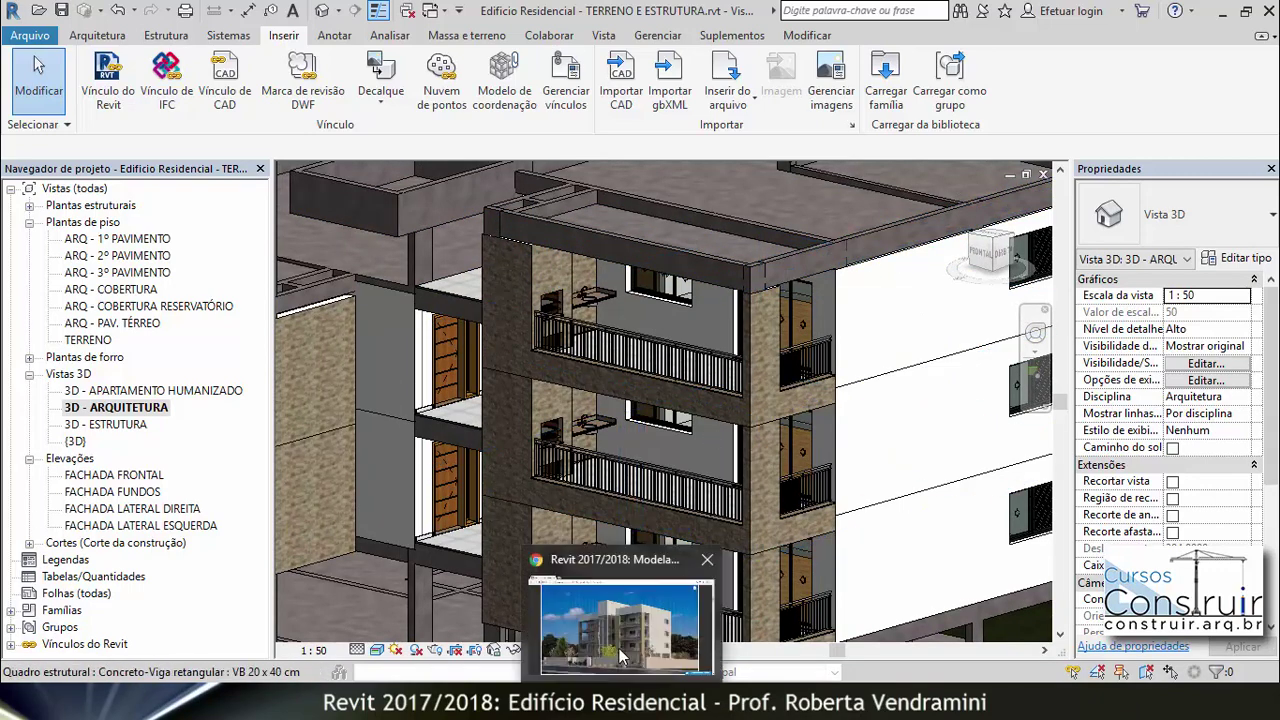
click(619, 648)
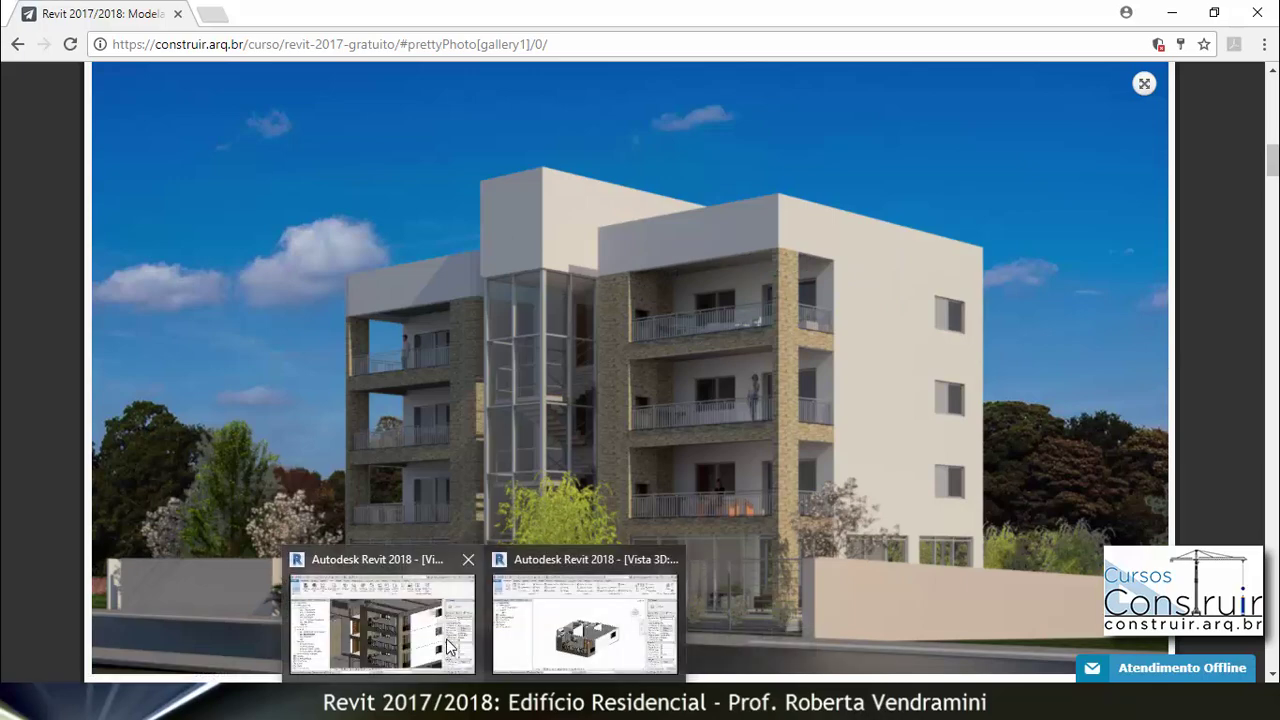
Return from the Chrome render to the Revit TERRENO E ESTRUTURA 3D view.
click(448, 647)
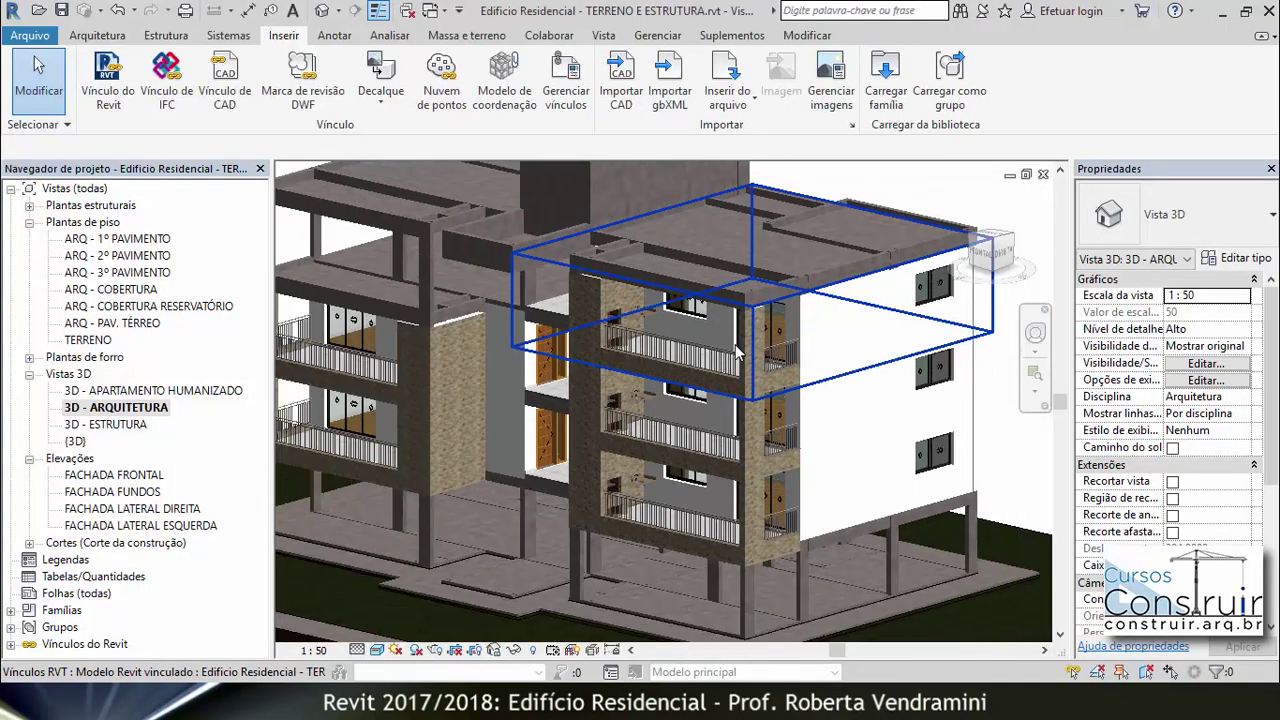
Orbit and zoom the 3D - ARQUITETURA view to see the whole building and its facade.
scroll(735, 344, down, 5)
mouse_move(735, 344)
shift+middle_down()
mouse_move(680, 387)
mouse_move(612, 352)
shift+middle_up()
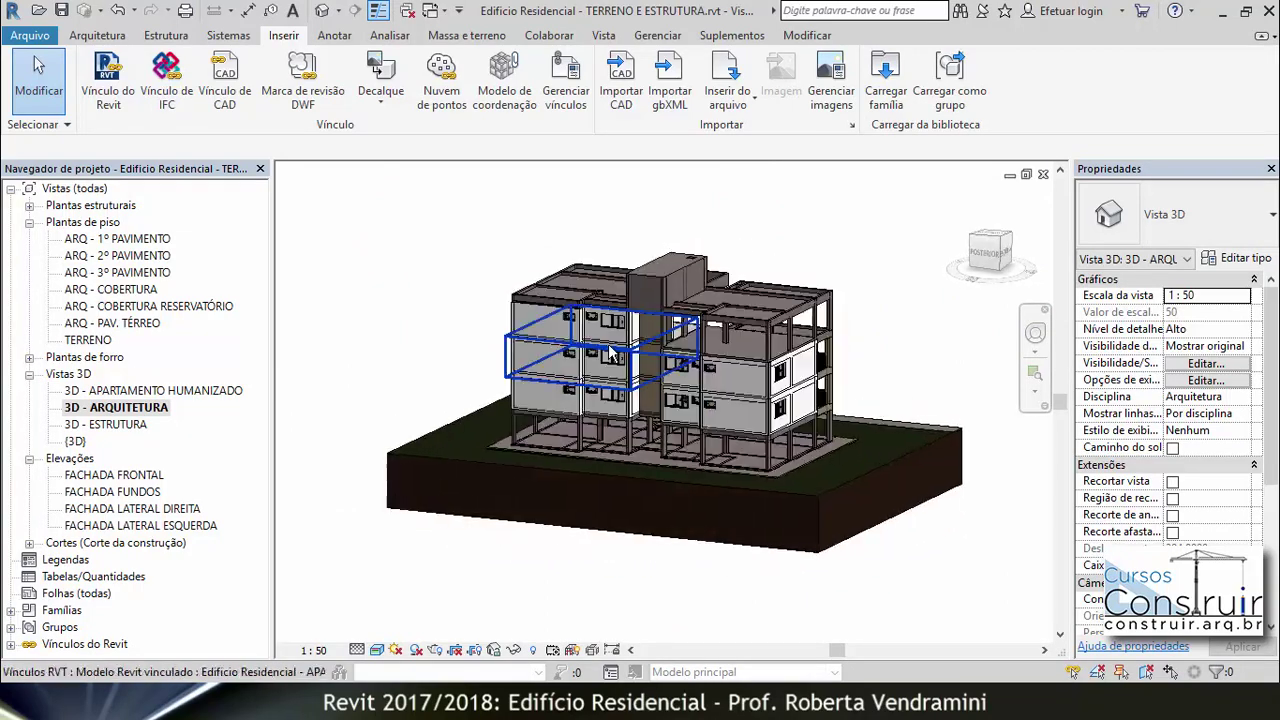
scroll(612, 352, up, 2)
scroll(600, 330, up, 2)
scroll(584, 299, up, 2)
scroll(584, 299, up, 1)
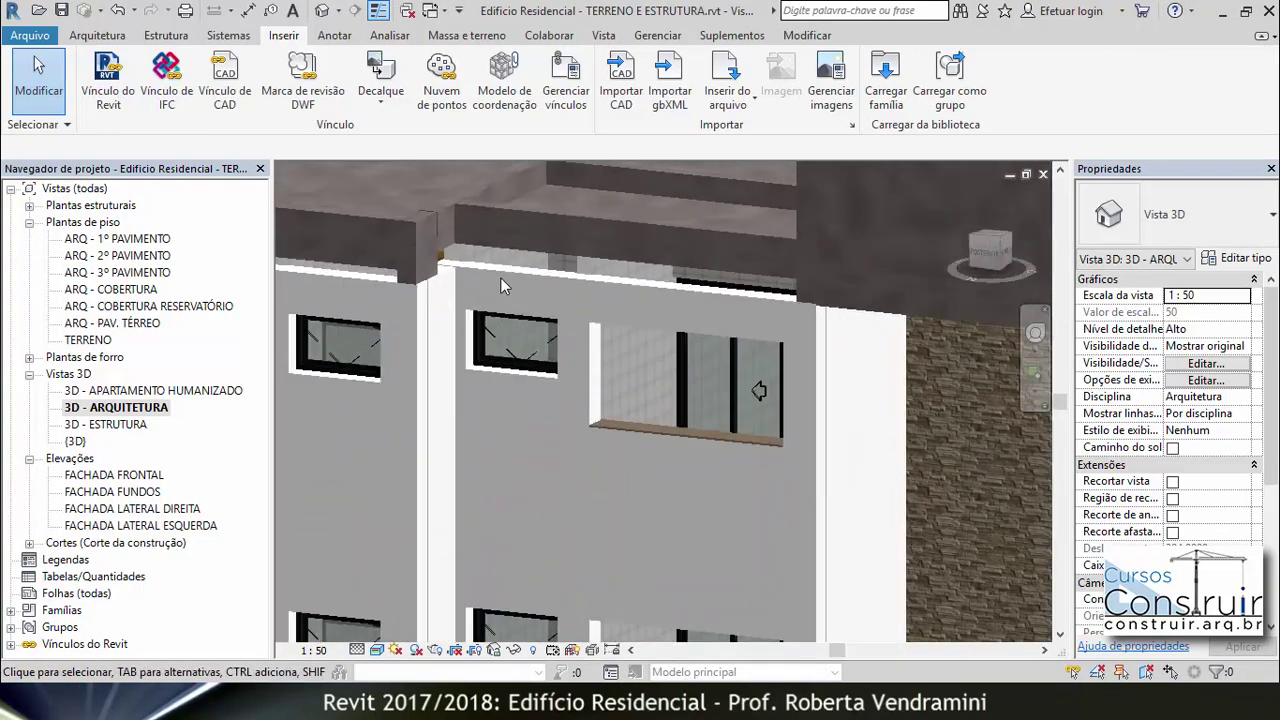
scroll(500, 277, down, 2)
shift+middle_drag(600, 290, 780, 297)
scroll(730, 293, up, 3)
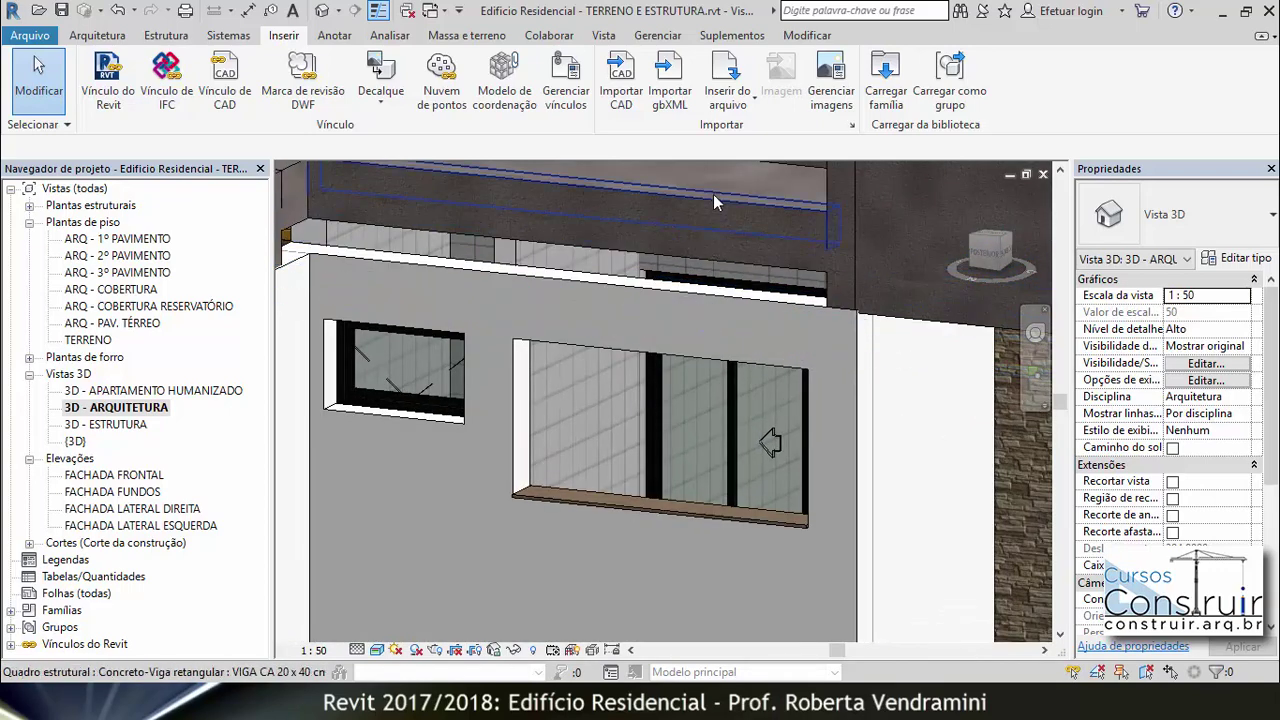
scroll(330, 231, up, 2)
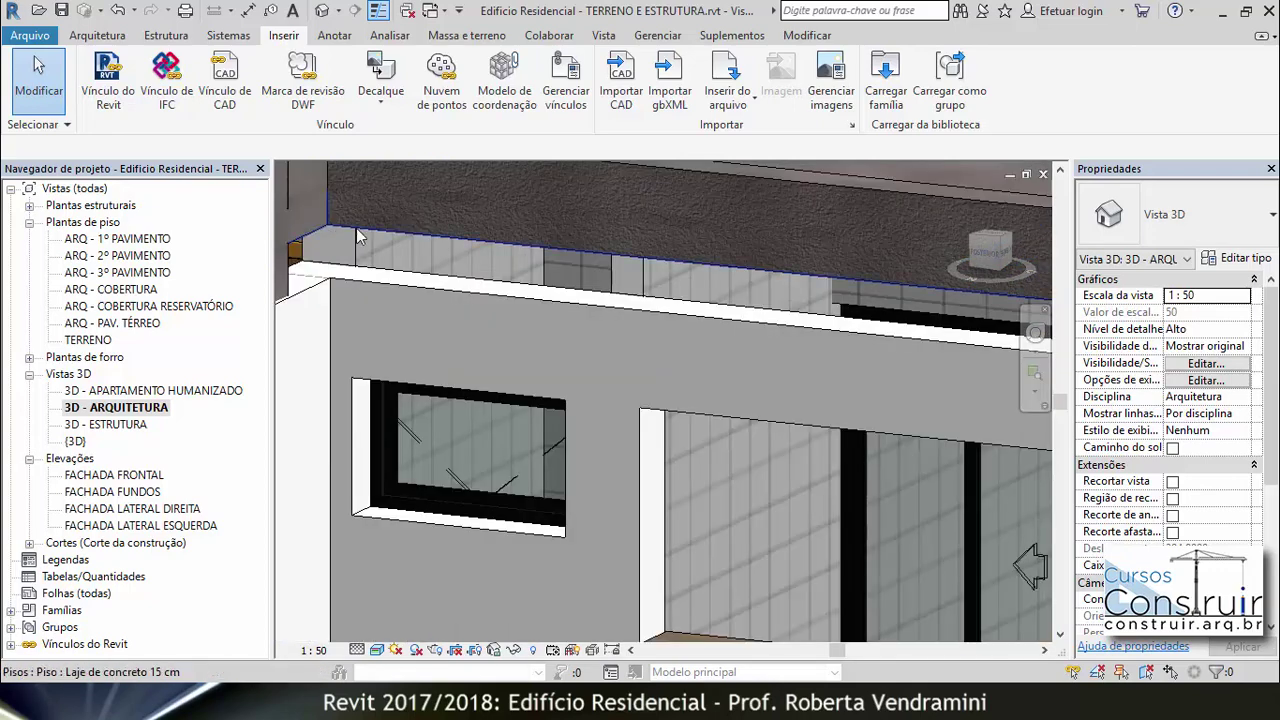
scroll(718, 290, down, 3)
scroll(718, 290, down, 2)
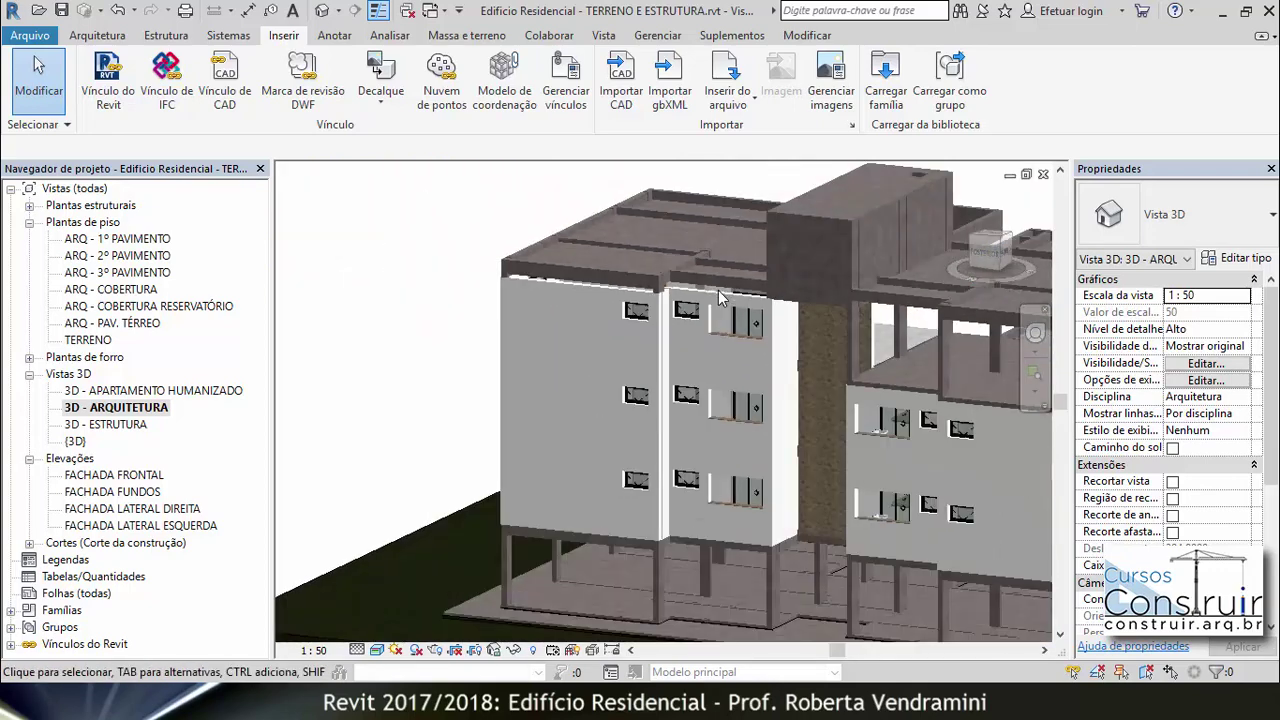
shift+middle_drag(718, 290, 893, 359)
scroll(893, 359, up, 2)
scroll(880, 358, up, 2)
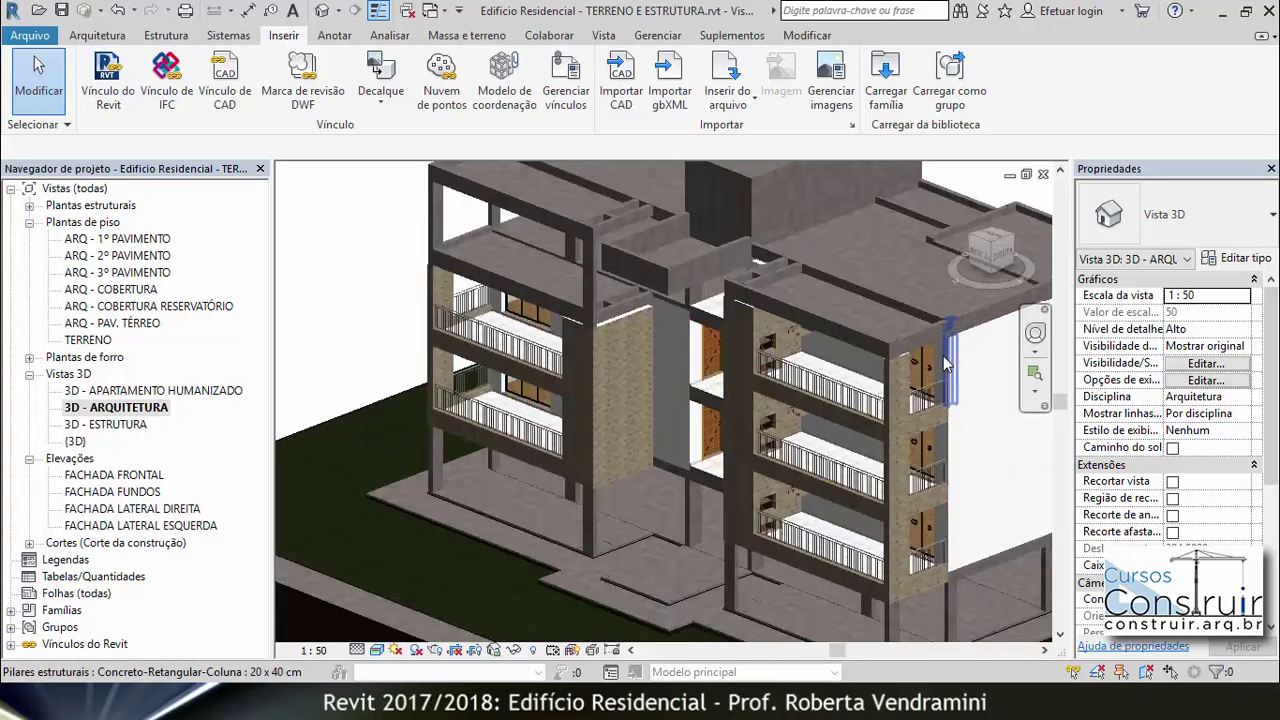
scroll(860, 356, up, 2)
scroll(840, 355, up, 1)
scroll(842, 355, down, 2)
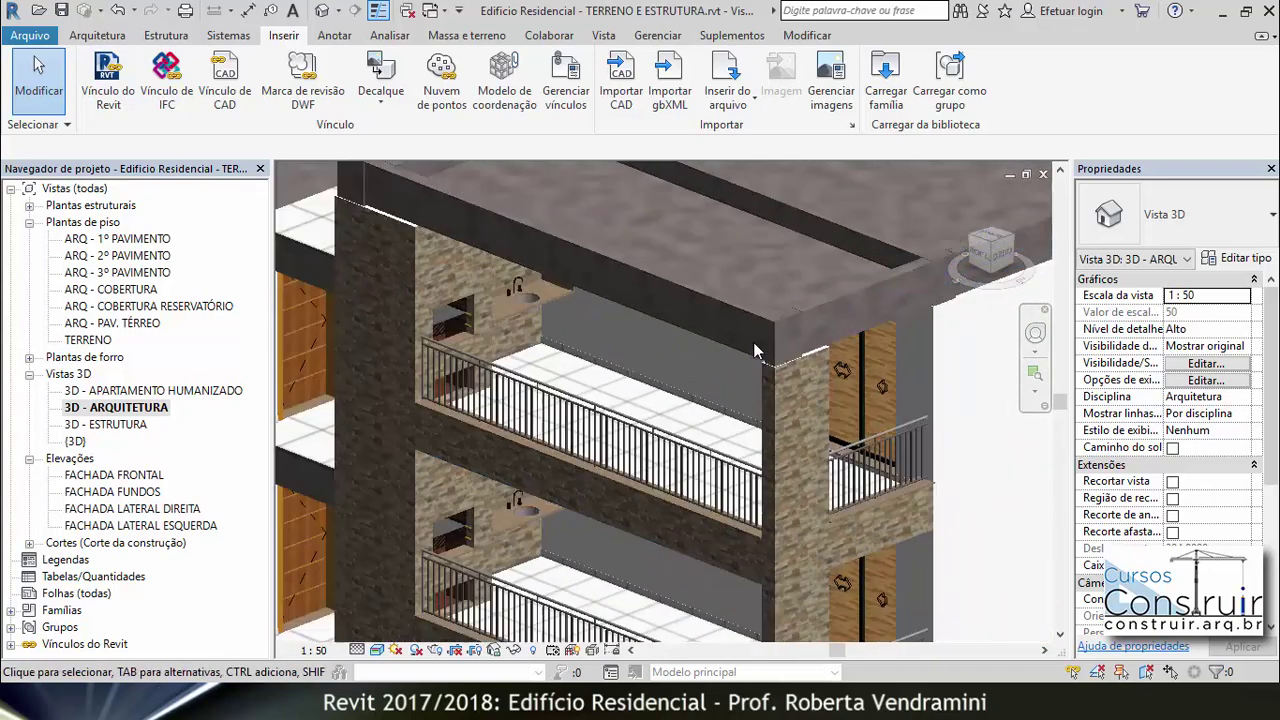
scroll(880, 358, down, 2)
scroll(935, 362, down, 2)
Orbit to the other facade and a near-frontal side view, zooming over the linked apartment floors.
shift+middle_drag(935, 362, 710, 305)
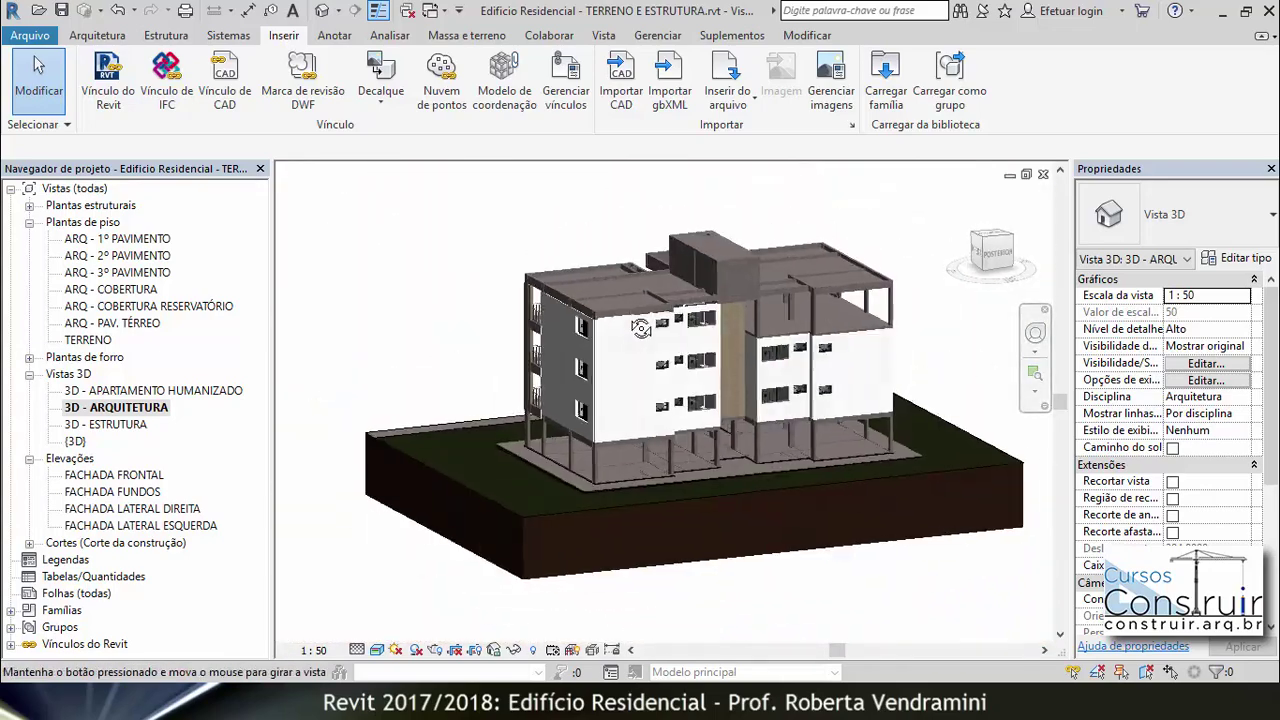
scroll(700, 302, up, 1)
scroll(697, 300, up, 2)
scroll(697, 300, up, 2)
scroll(680, 265, up, 2)
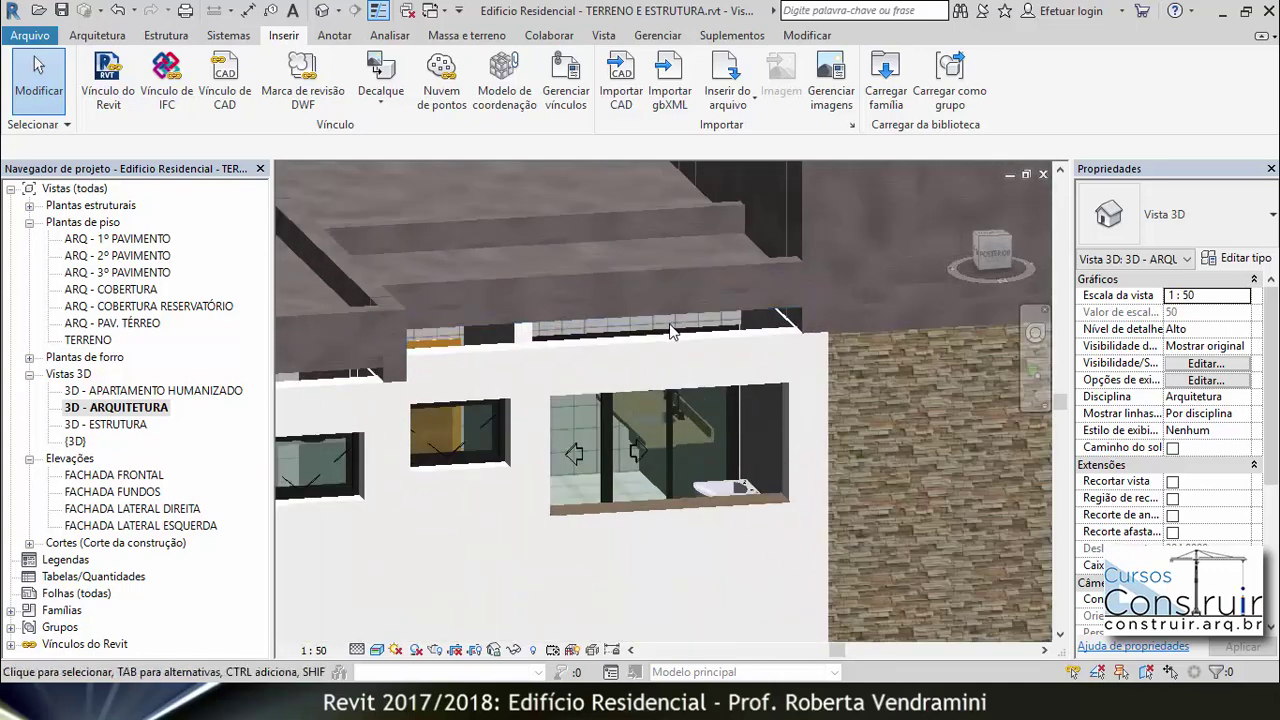
scroll(668, 247, up, 2)
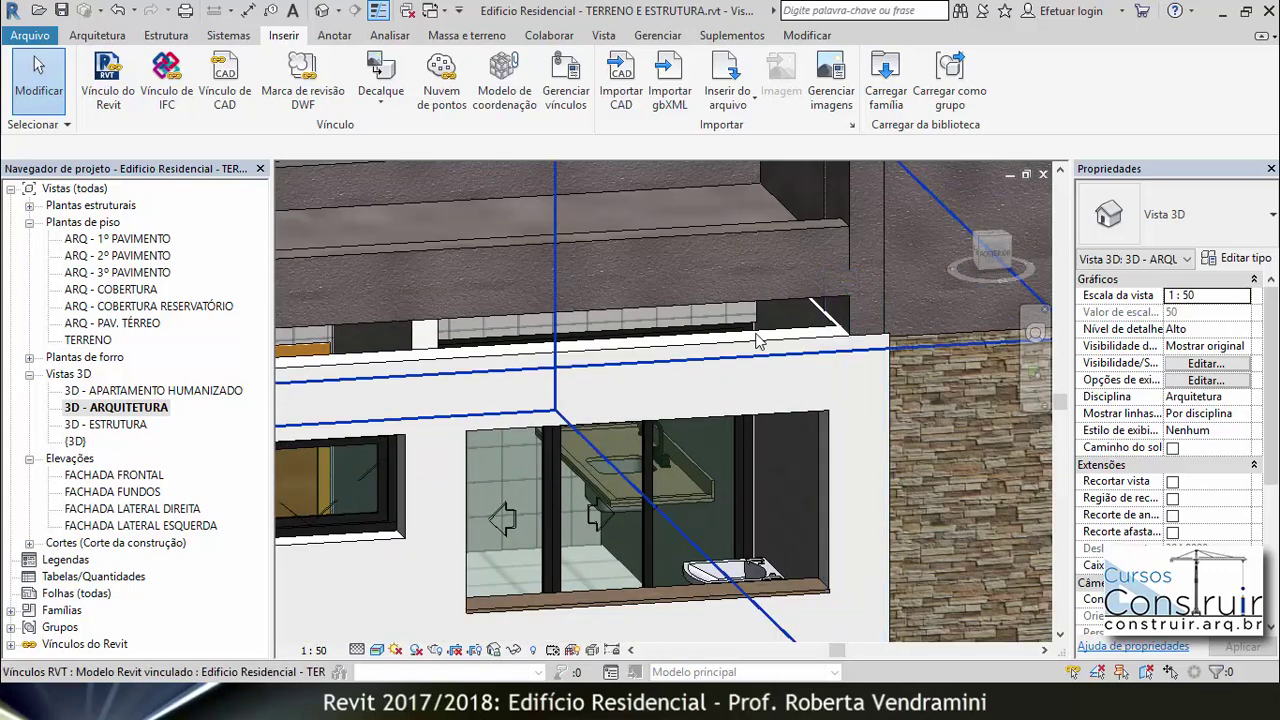
scroll(503, 352, down, 2)
scroll(611, 343, down, 2)
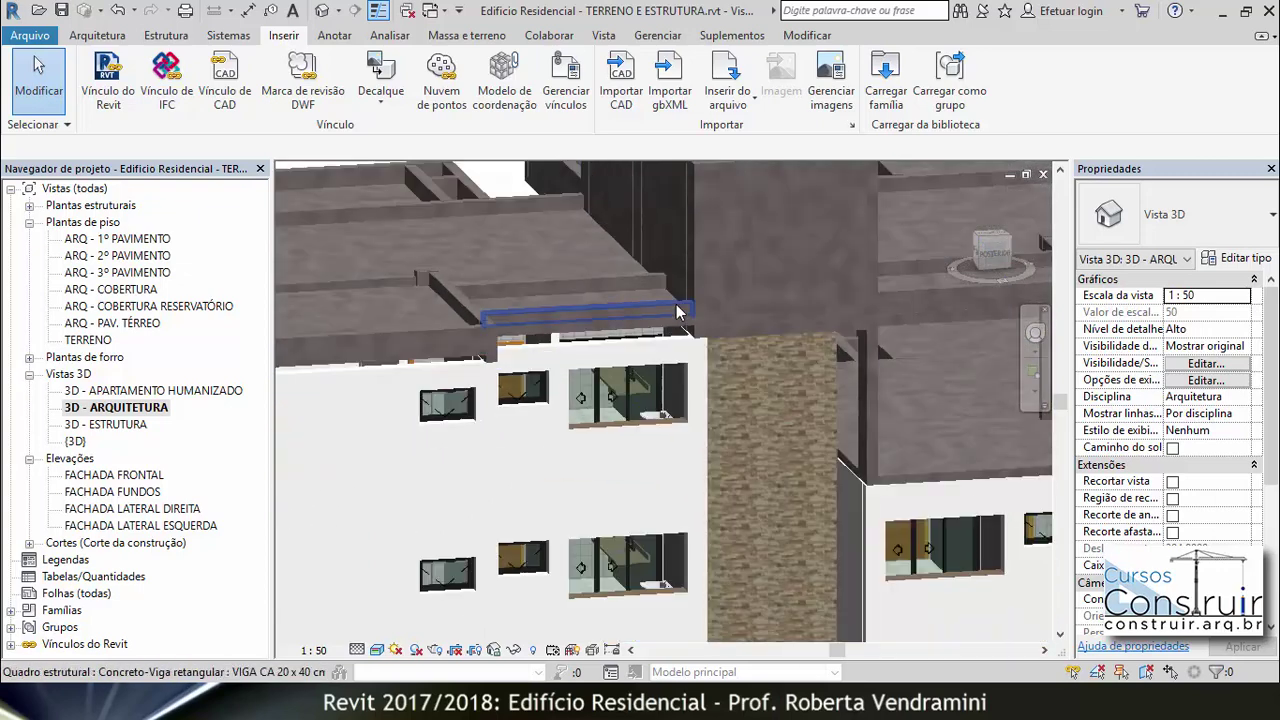
scroll(707, 318, down, 2)
shift+middle_drag(707, 318, 623, 357)
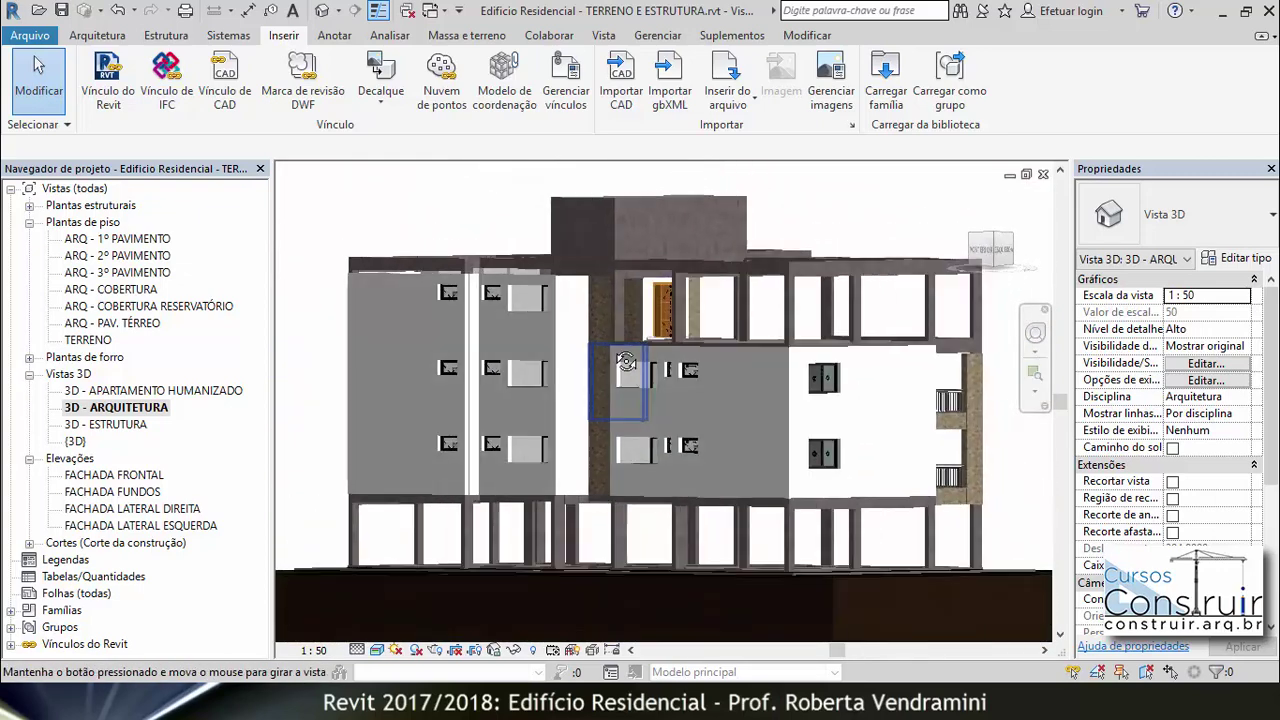
scroll(560, 285, up, 3)
scroll(555, 284, up, 2)
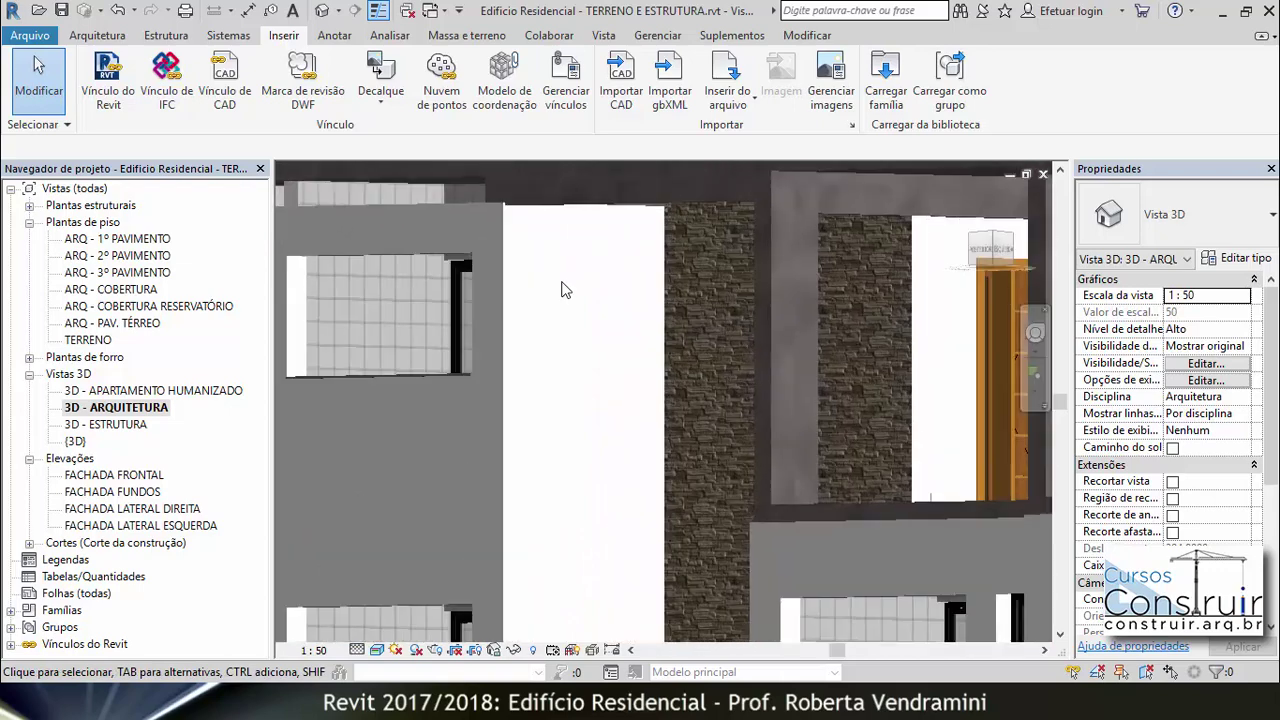
scroll(552, 283, up, 1)
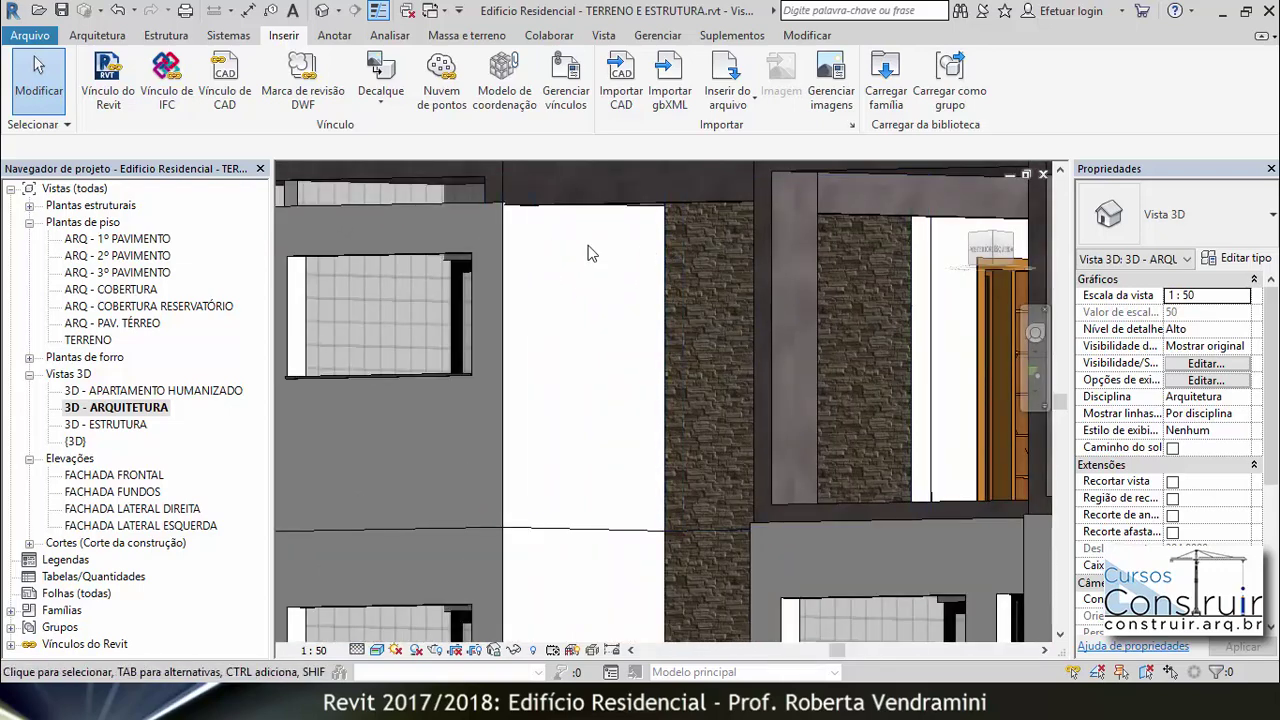
scroll(615, 262, down, 2)
scroll(608, 285, down, 2)
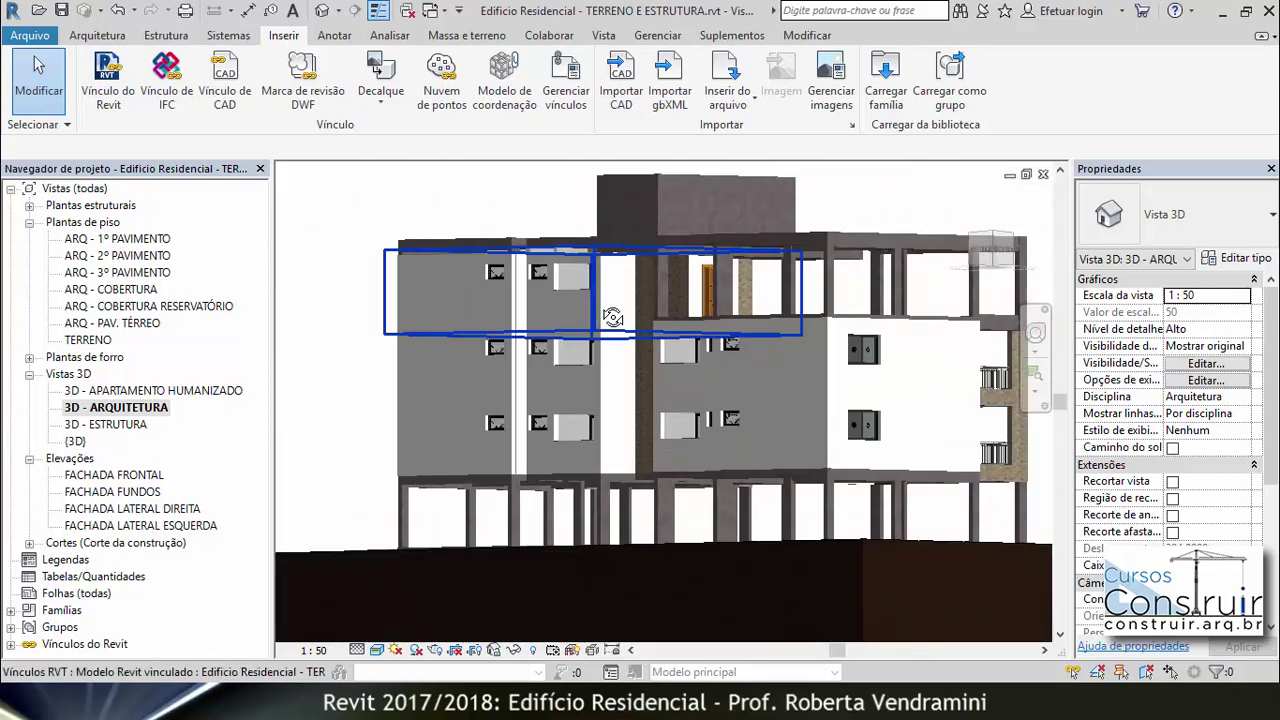
scroll(580, 360, down, 2)
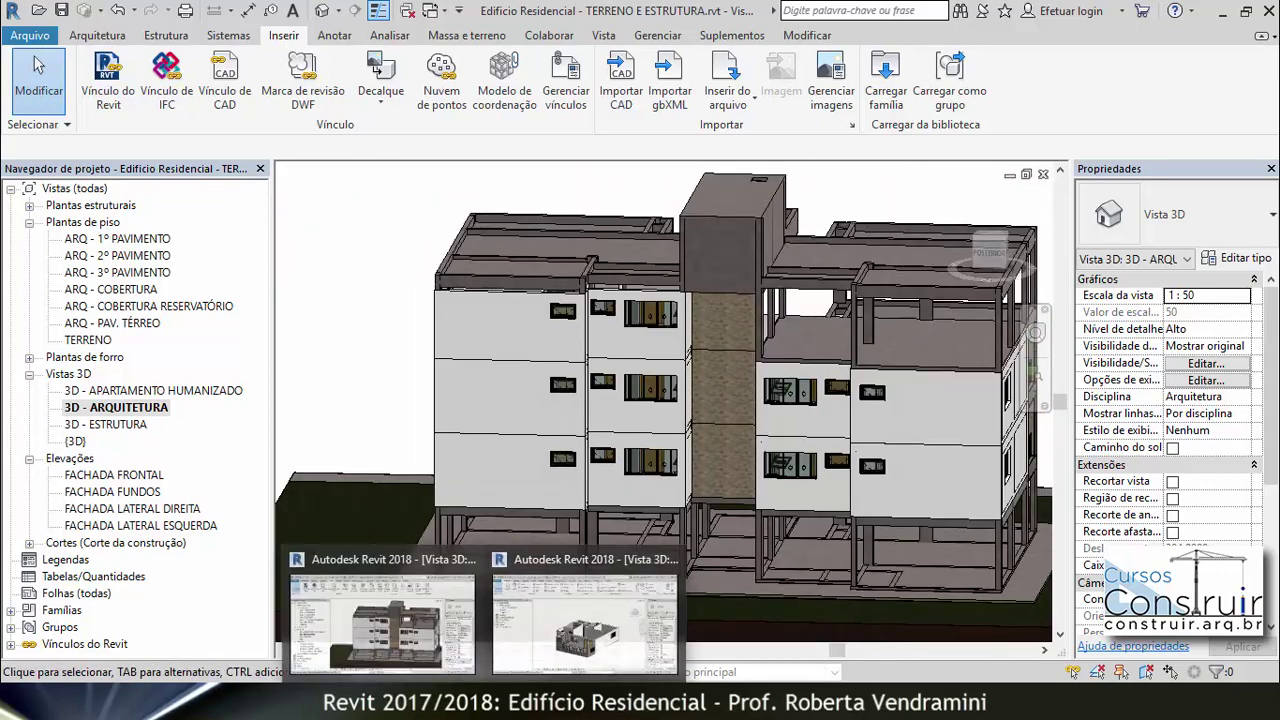
In TERCEIRO PAV.rvt, change the corner wall's Deslocamento superior from -0,4250 to -0,2.
click(585, 620)
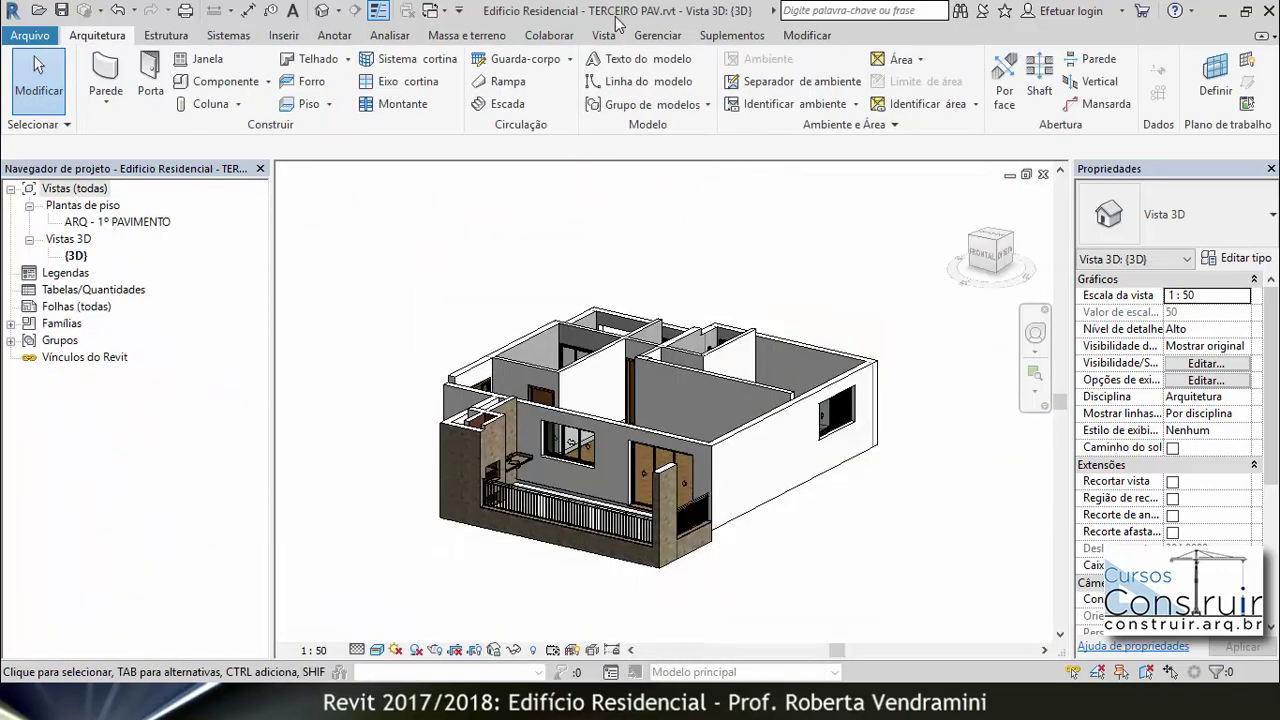
scroll(659, 280, up, 2)
scroll(620, 290, up, 2)
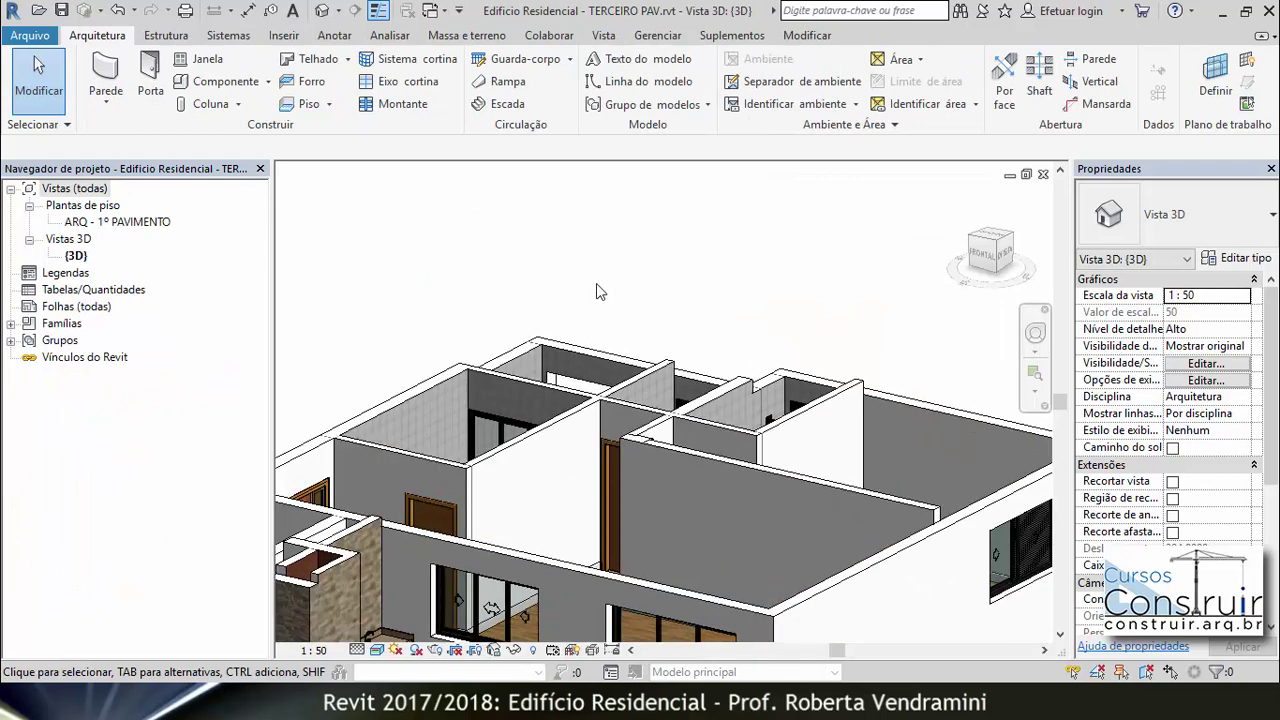
click(500, 358)
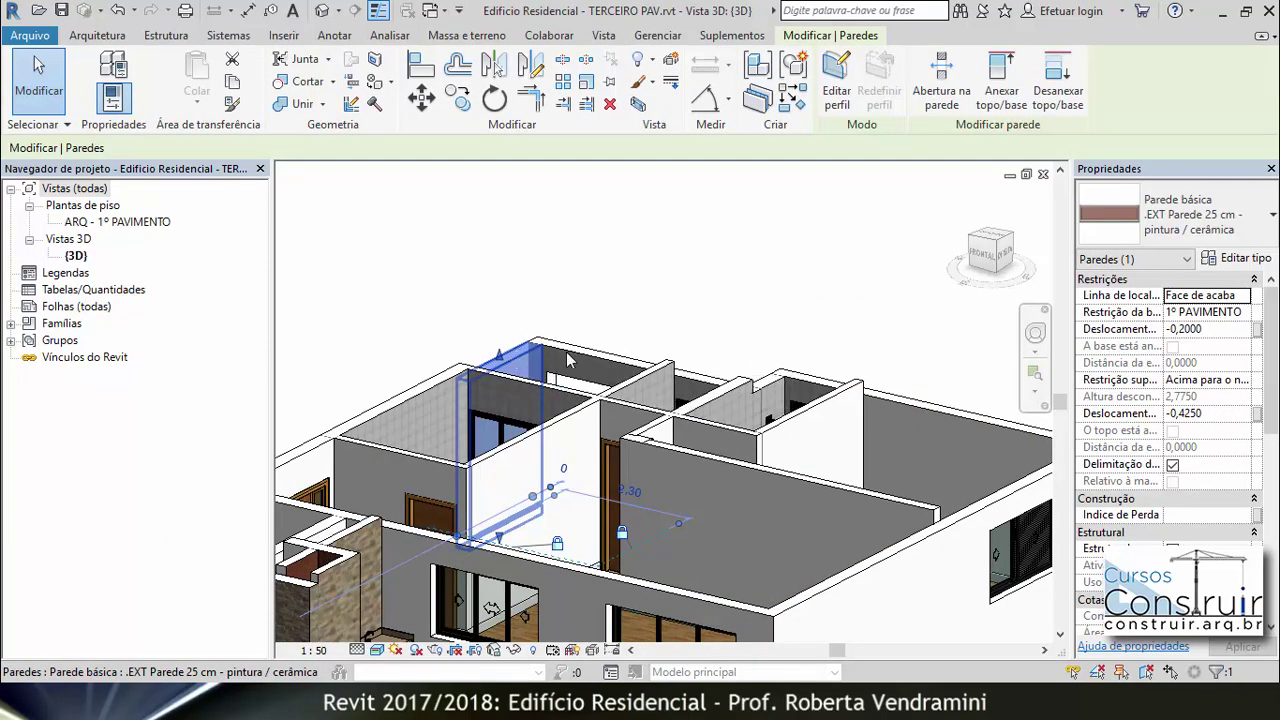
click(1186, 414)
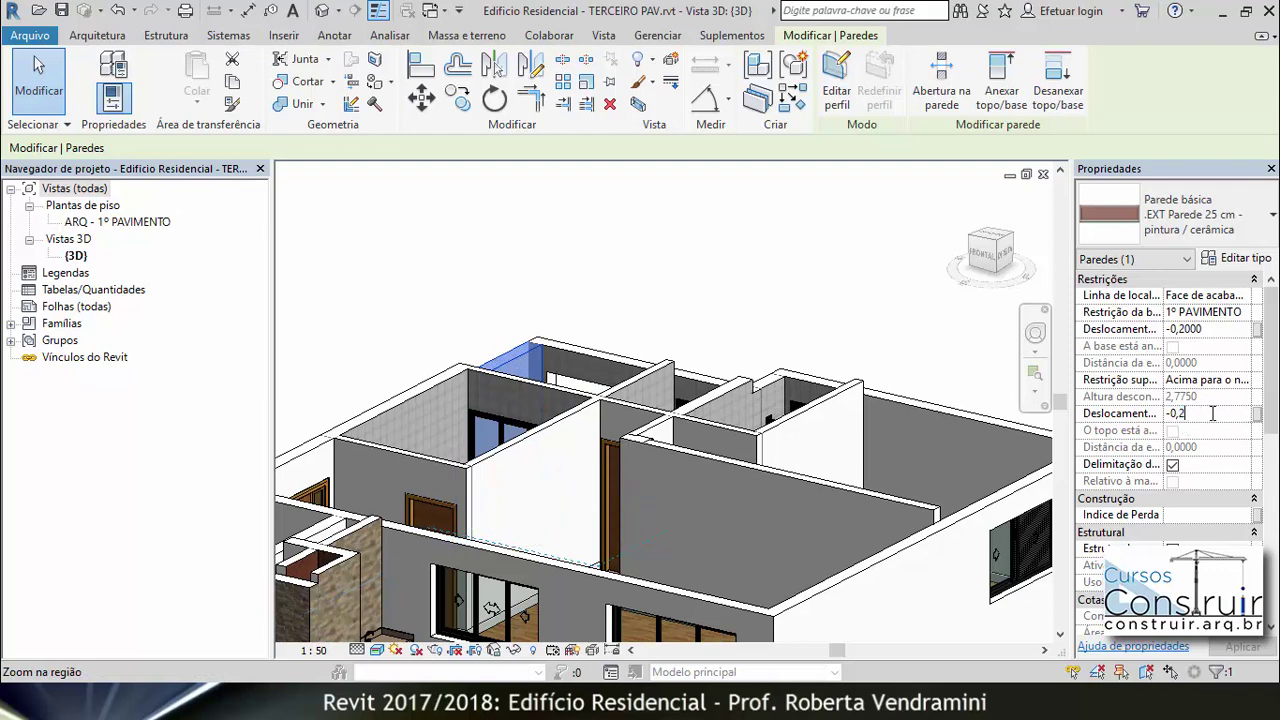
click(866, 293)
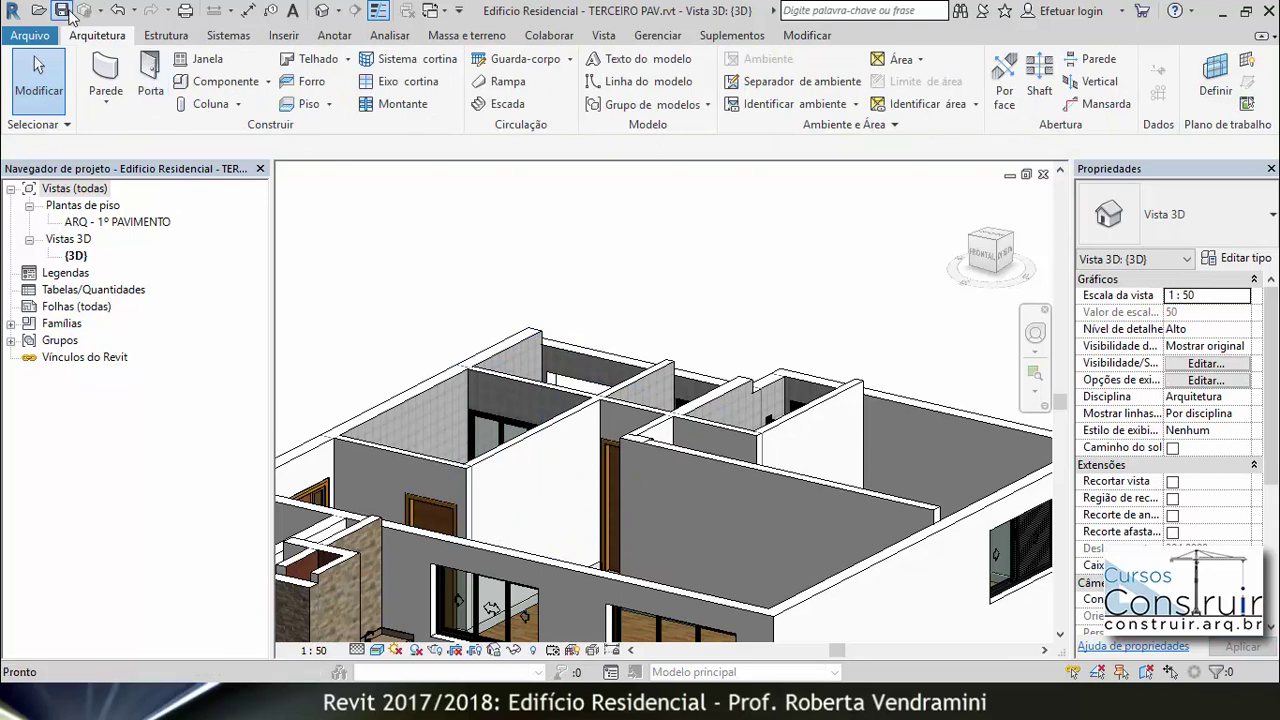
In TERRENO E ESTRUTURA, reload the TERCEIRO PAV.rvt link from Gerenciar vínculos and confirm with OK.
click(441, 662)
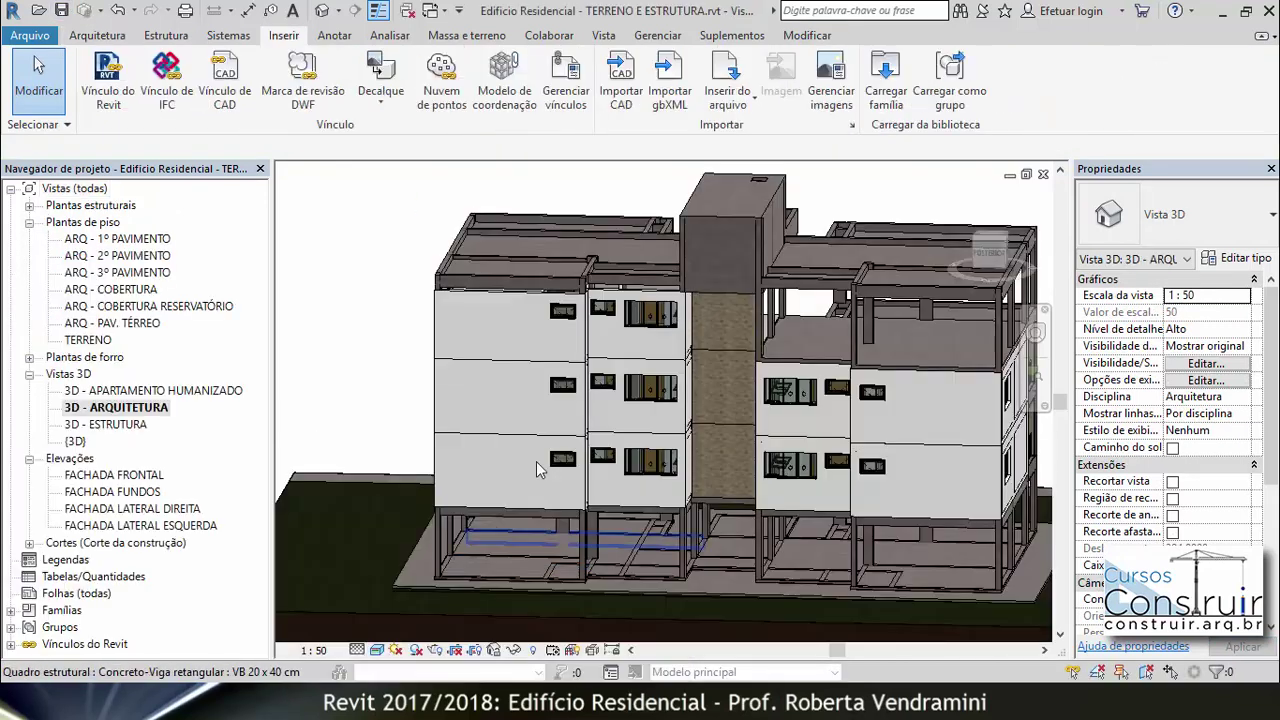
mouse_move(786, 430)
shift+middle_down()
mouse_move(723, 425)
mouse_move(722, 233)
shift+middle_up()
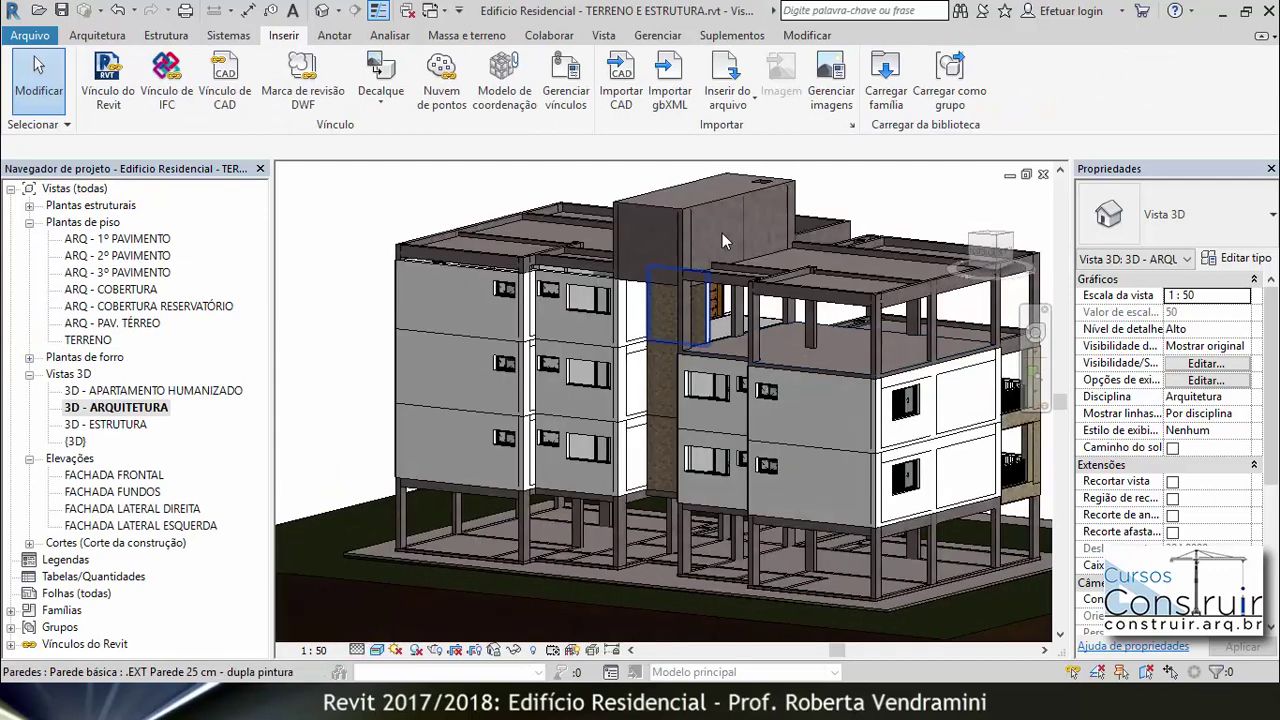
click(655, 38)
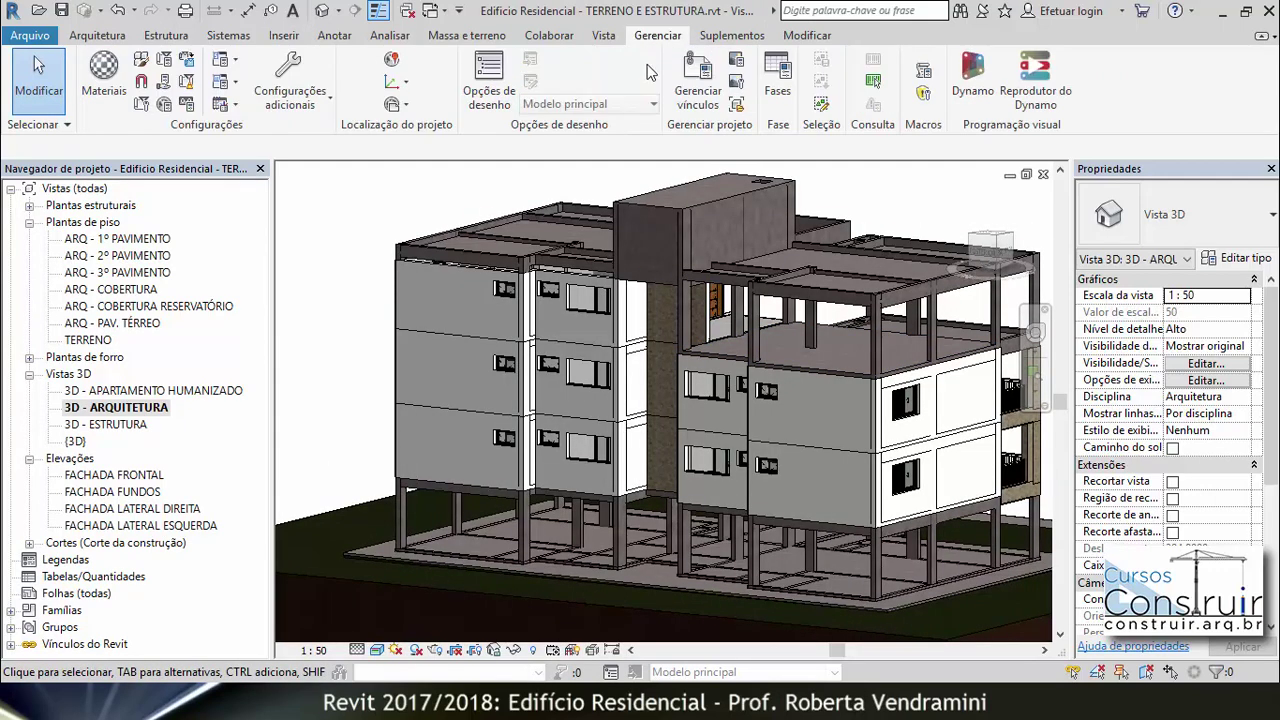
click(697, 80)
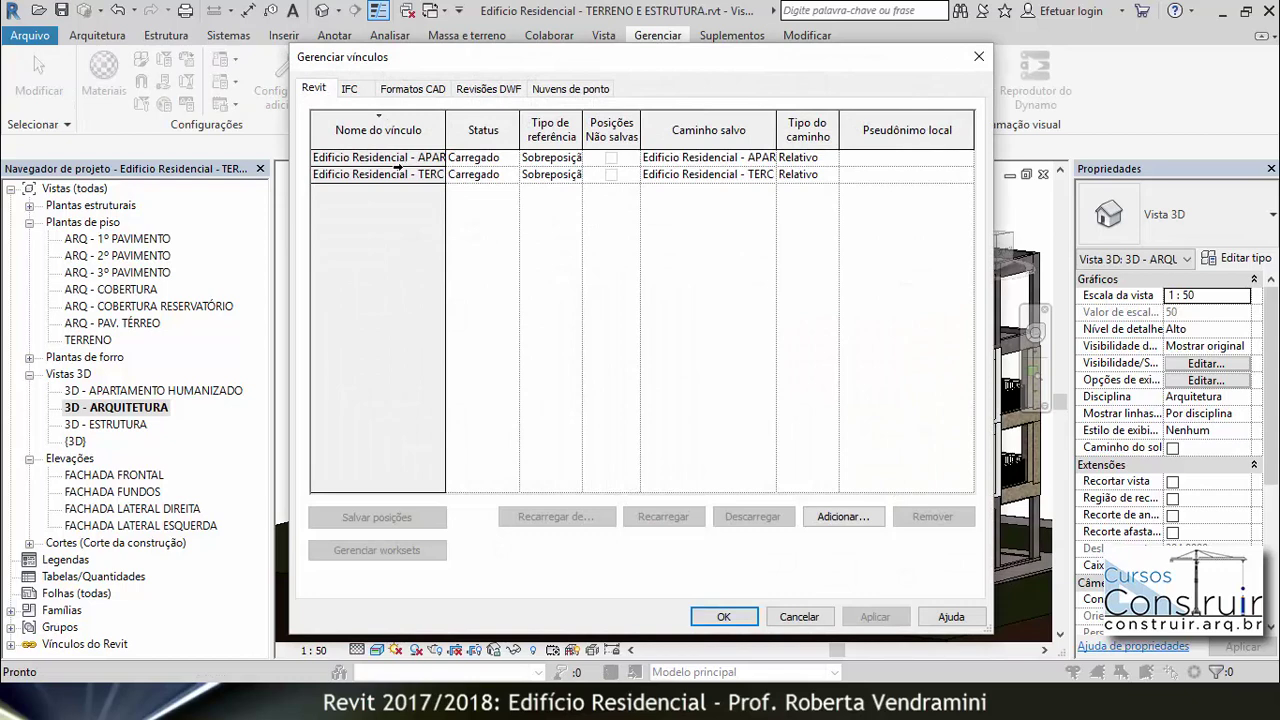
drag(448, 131, 569, 133)
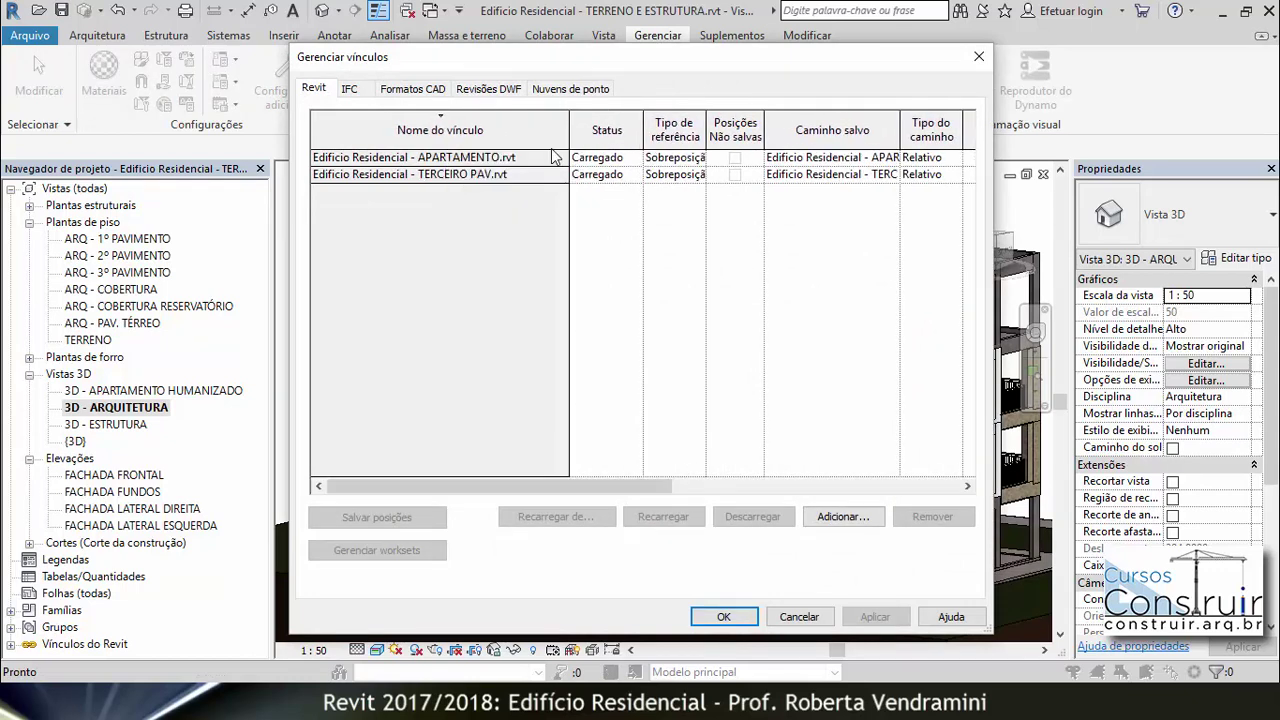
click(430, 174)
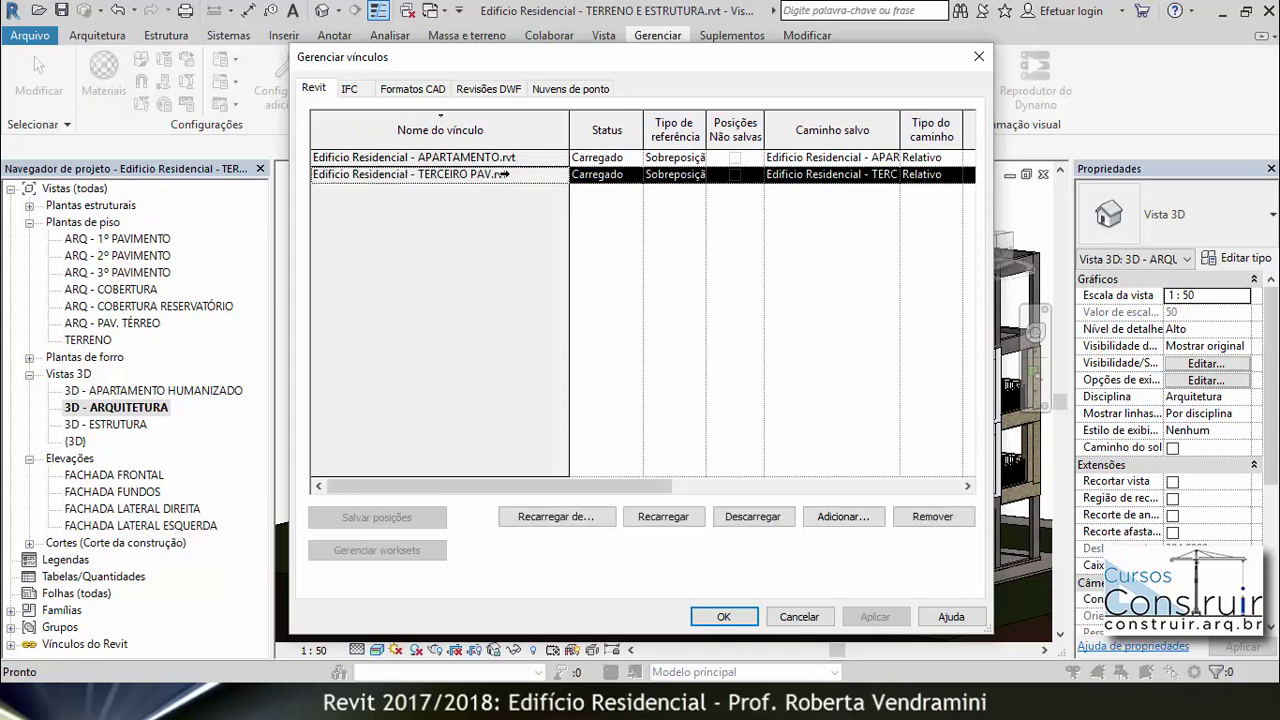
click(665, 521)
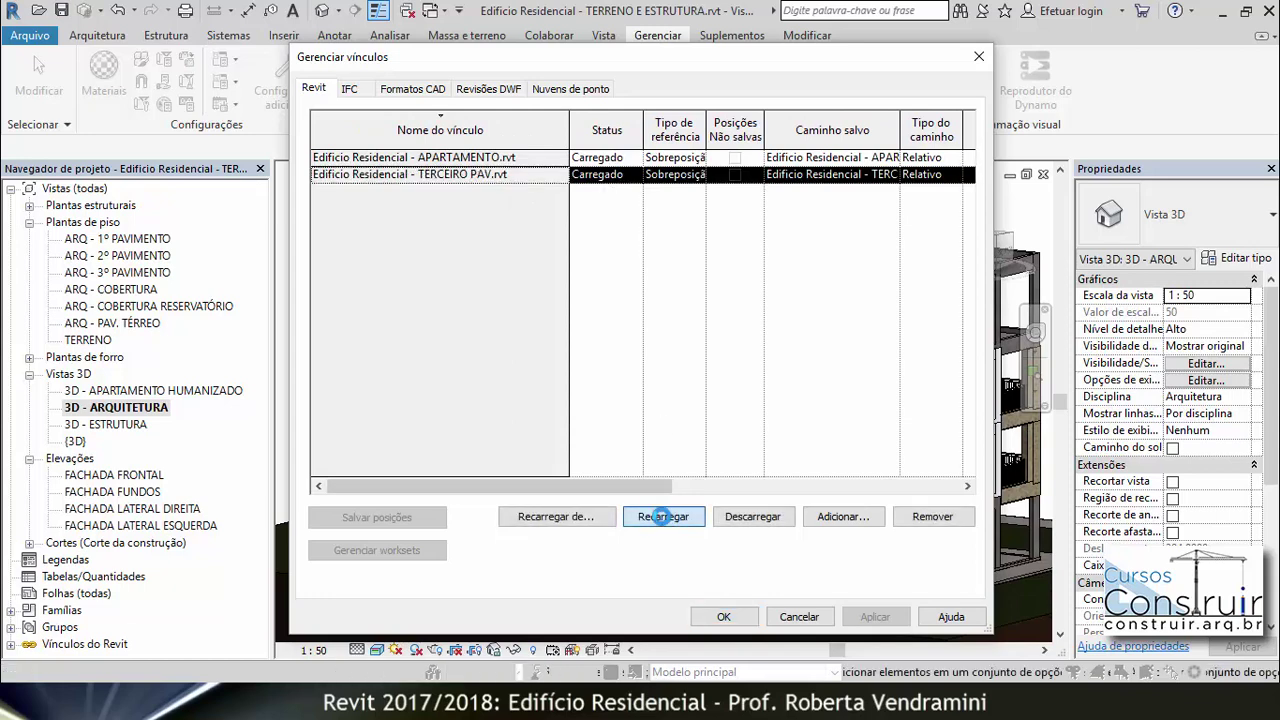
click(740, 620)
scroll(663, 309, up, 3)
Orbit the 3D building model to view it from the right side.
scroll(640, 302, up, 3)
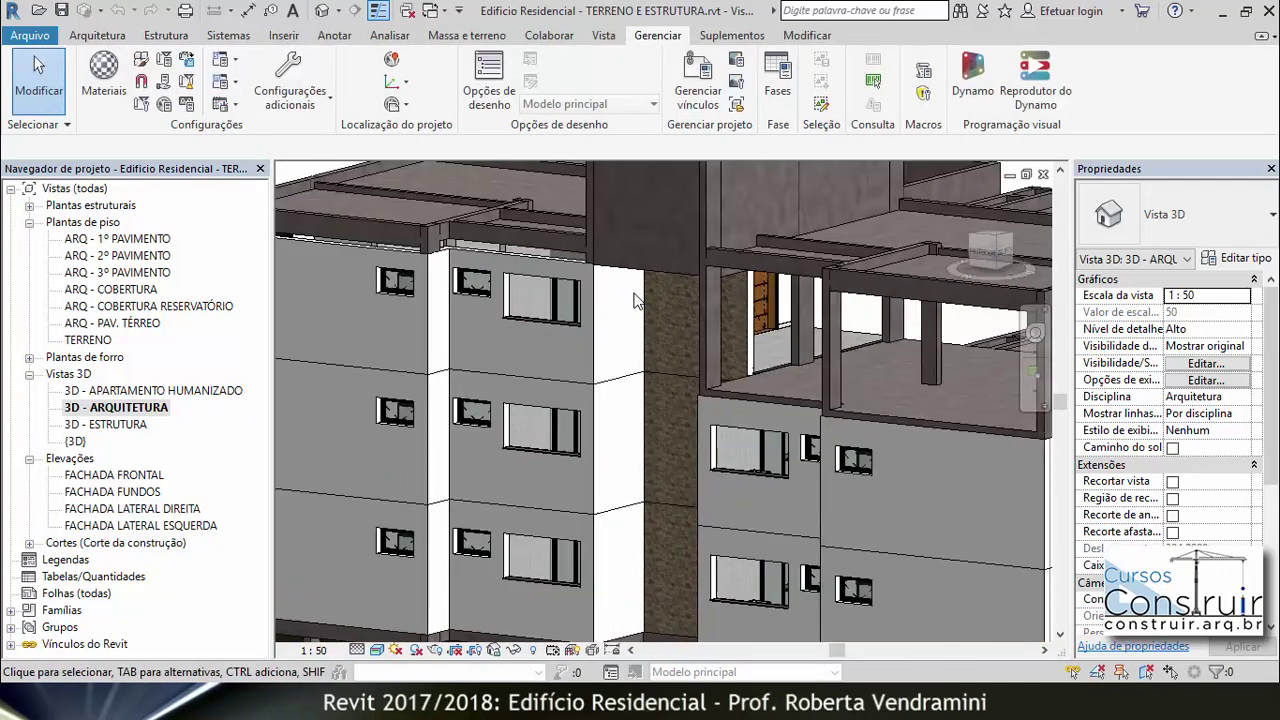
scroll(620, 308, down, 3)
scroll(560, 330, down, 3)
scroll(500, 352, down, 2)
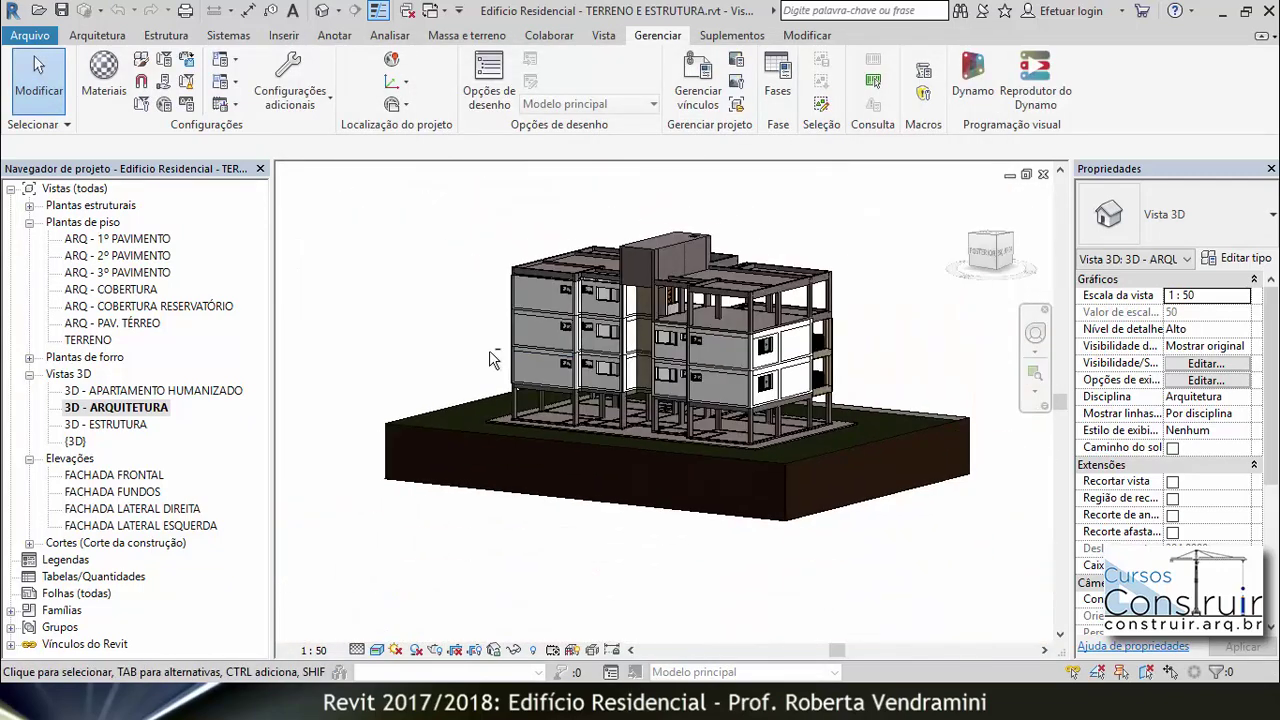
mouse_move(490, 351)
shift+middle_down()
mouse_move(581, 403)
mouse_move(729, 220)
shift+middle_up()
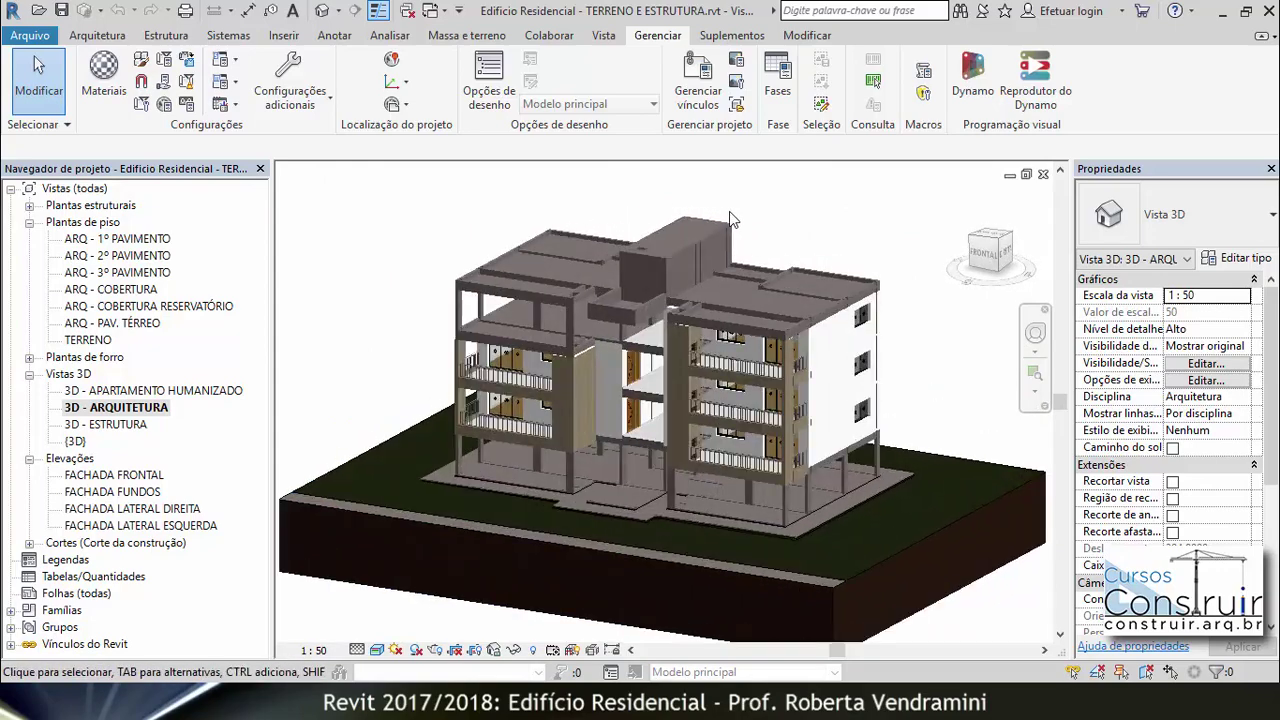
scroll(735, 250, up, 2)
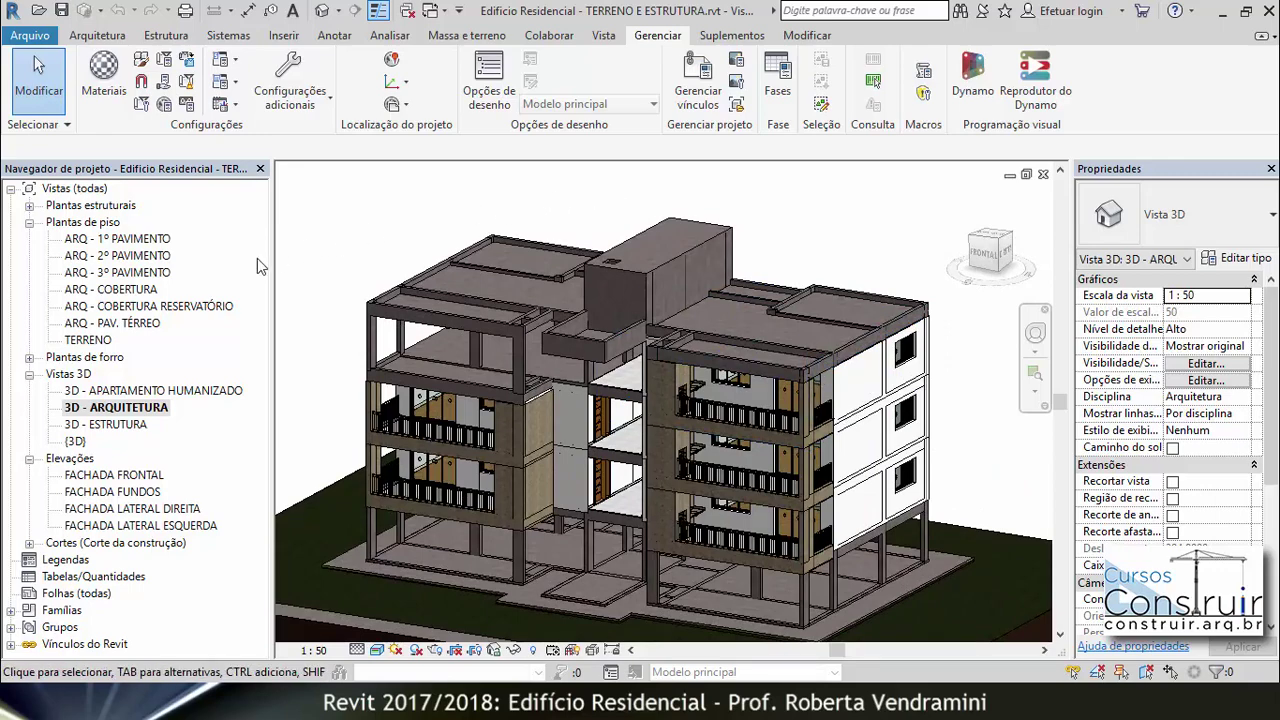
Open the ARQ - 3º PAVIMENTO plan and zoom in on the apartment's bathrooms.
double_click(78, 274)
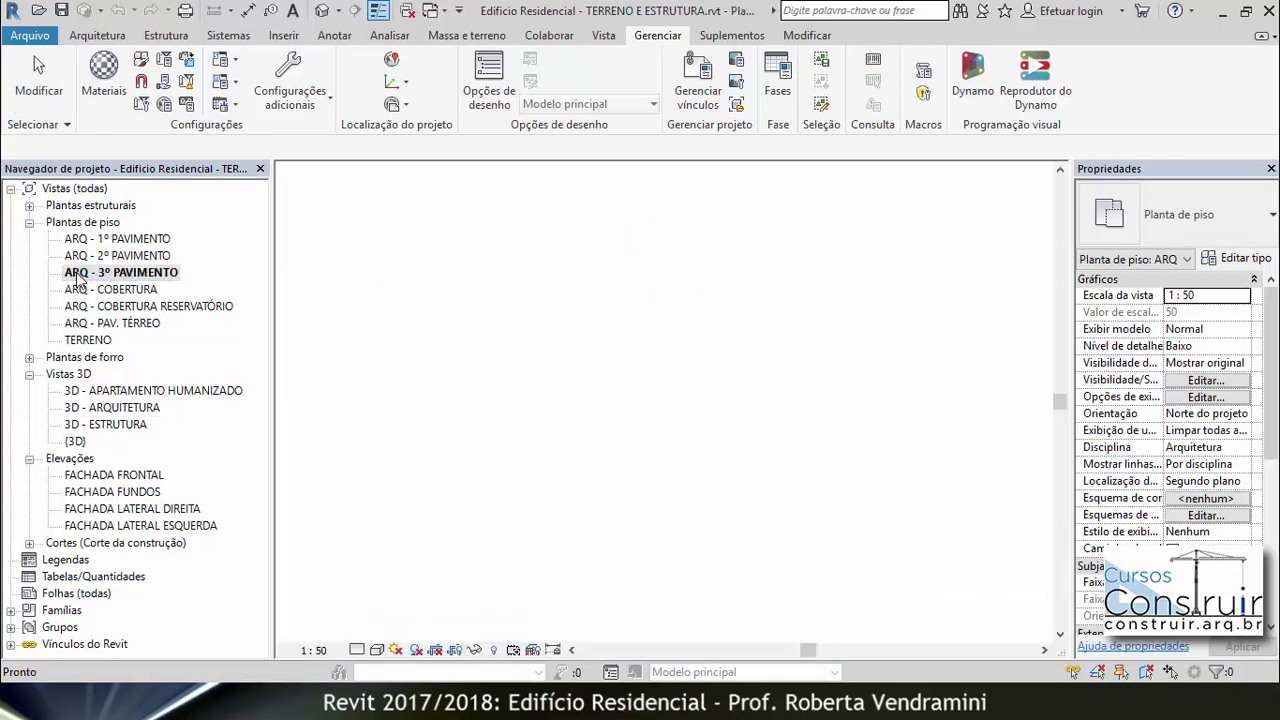
scroll(705, 420, up, 1)
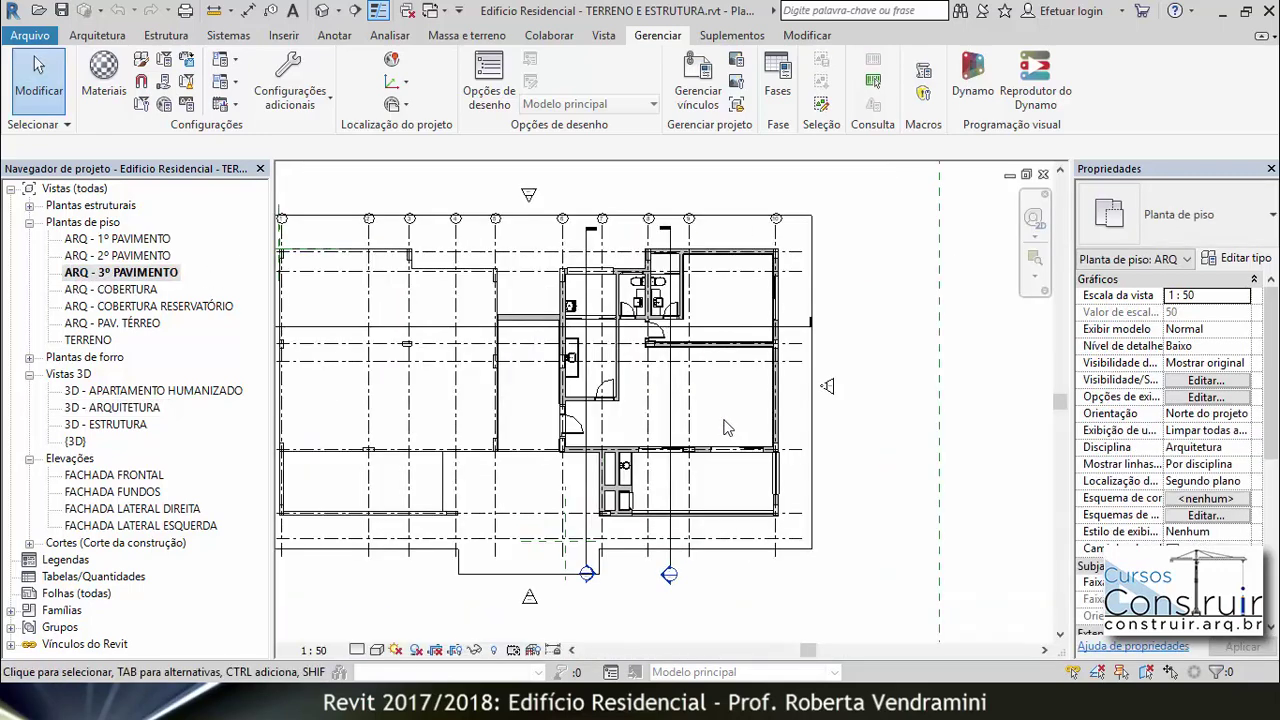
scroll(720, 340, up, 2)
scroll(735, 260, up, 1)
scroll(737, 247, up, 1)
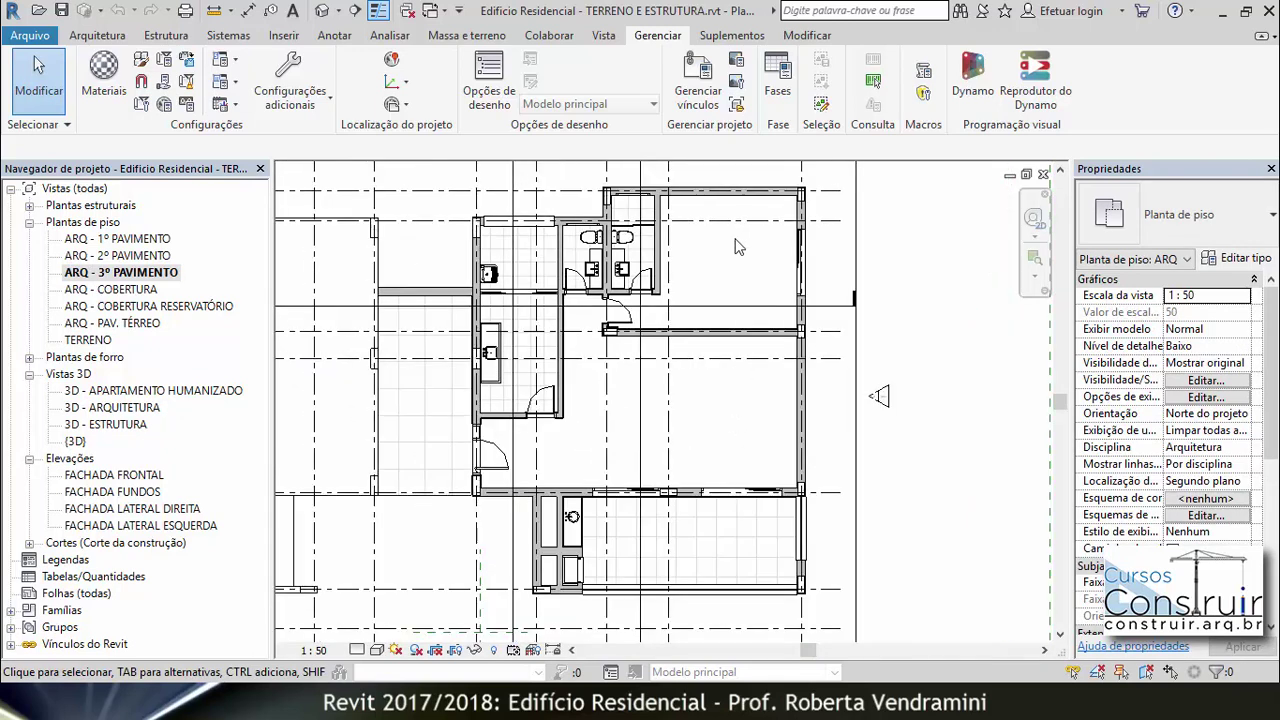
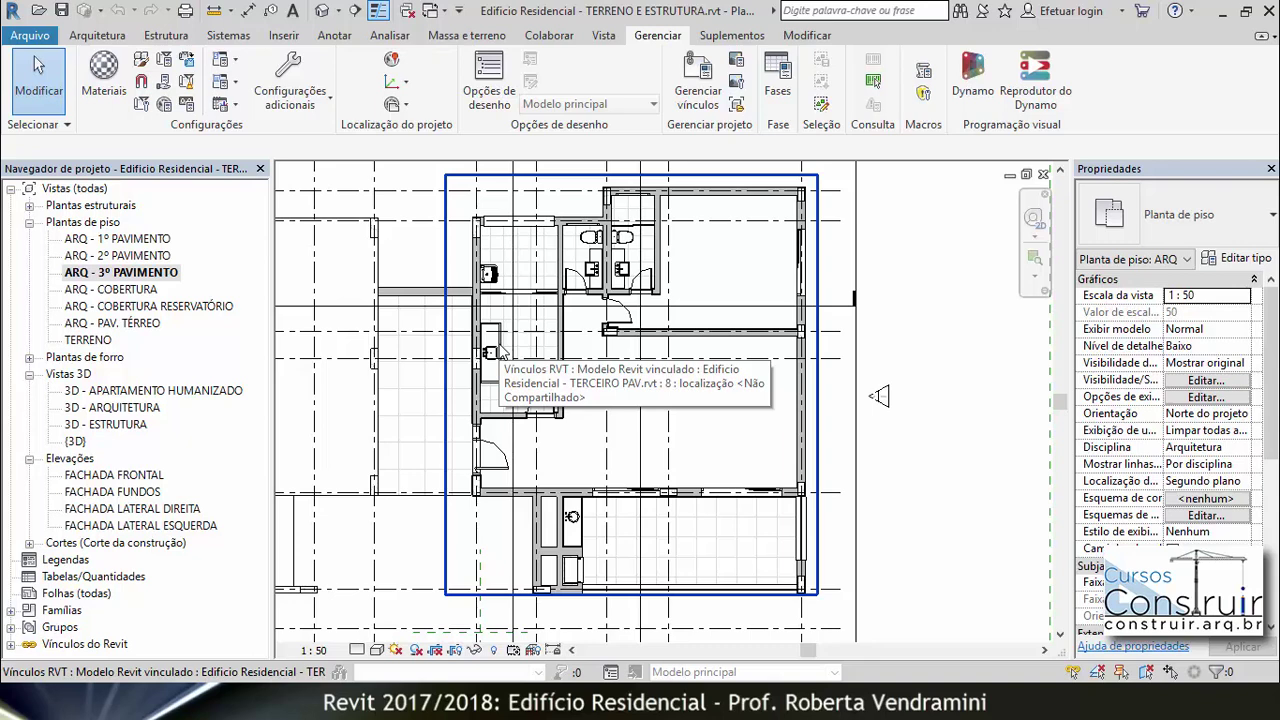
Mirror a copy of the linked third-floor RVT across a vertical axis drawn from the wall midpoint.
click(500, 350)
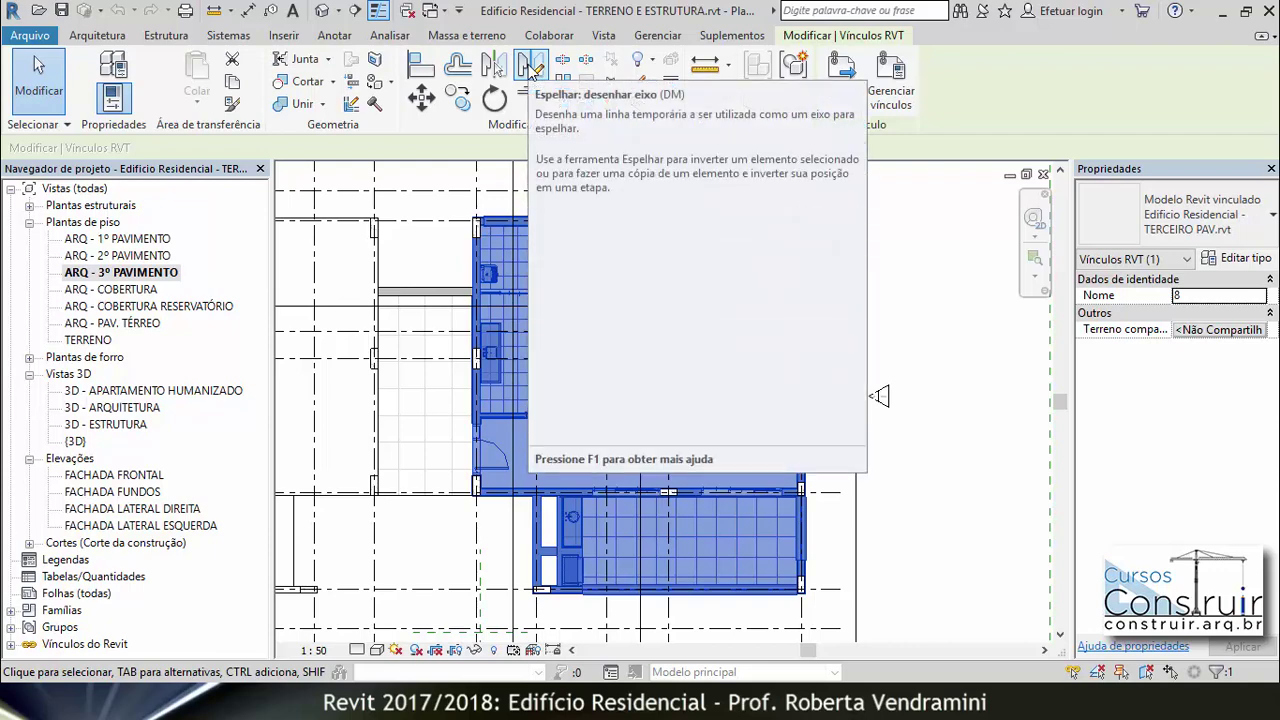
click(530, 66)
scroll(510, 313, down, 2)
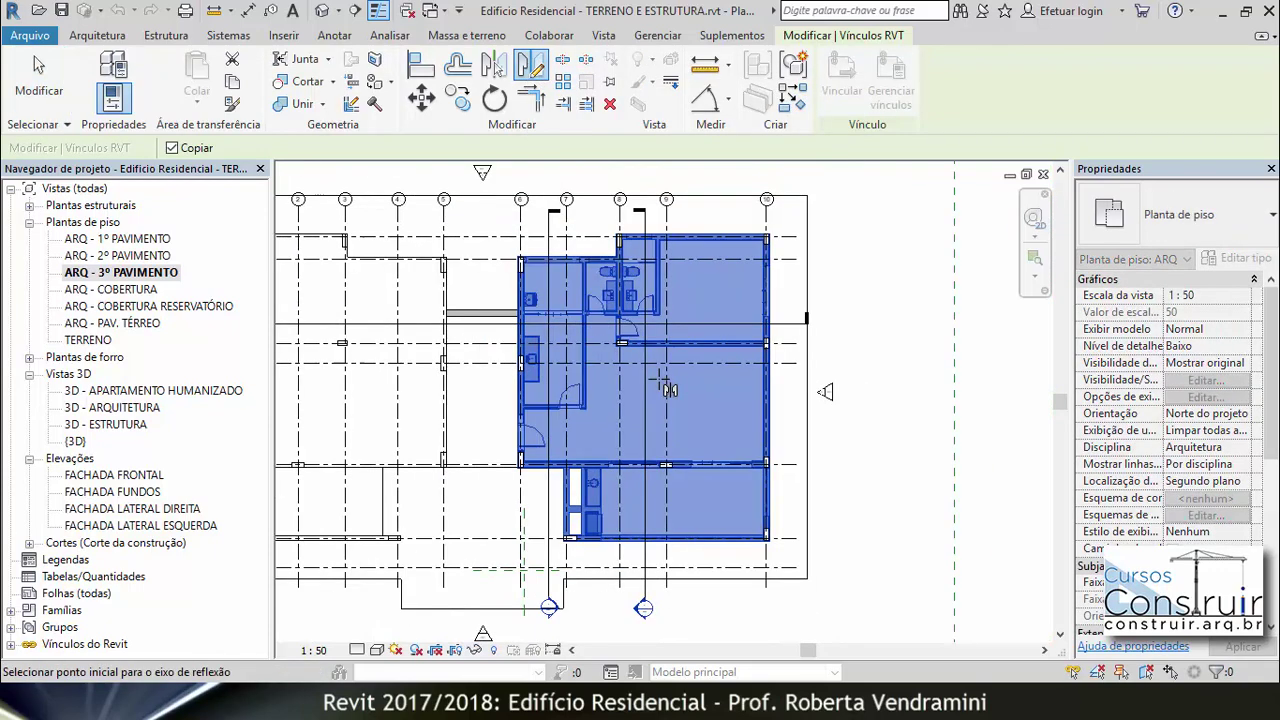
scroll(510, 313, up, 2)
scroll(505, 300, up, 2)
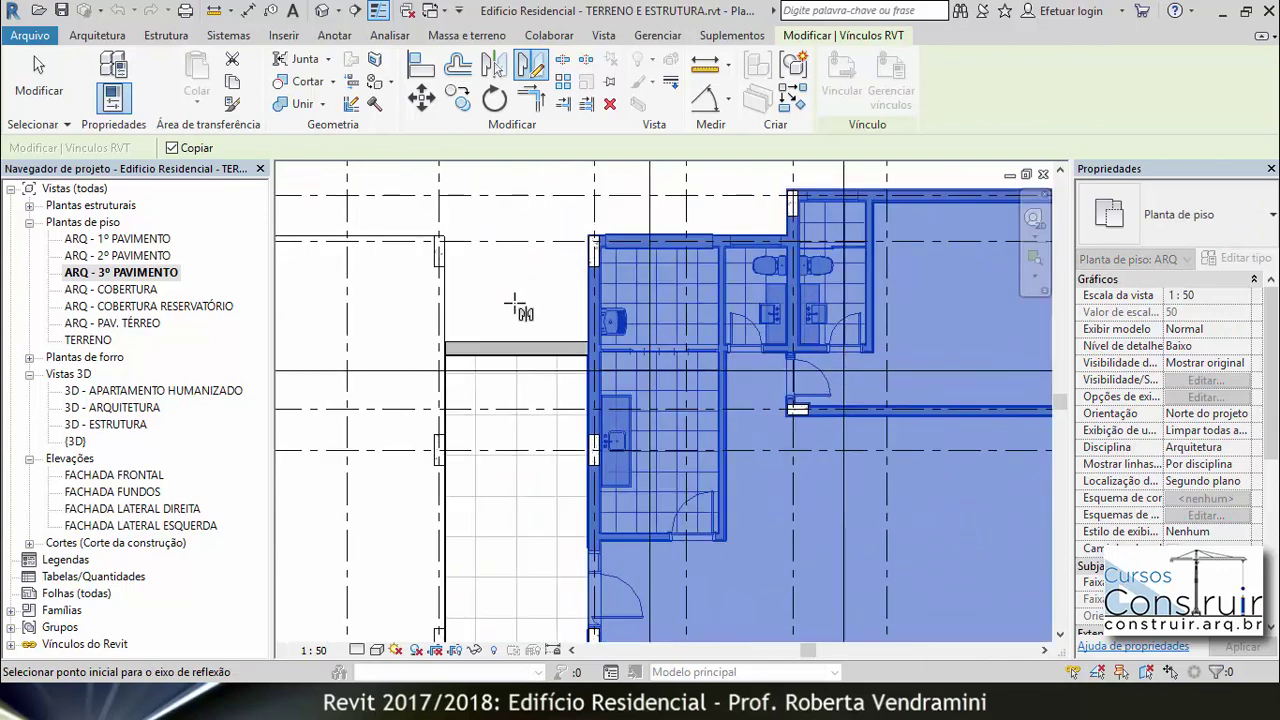
click(530, 351)
scroll(528, 355, down, 3)
scroll(530, 300, down, 2)
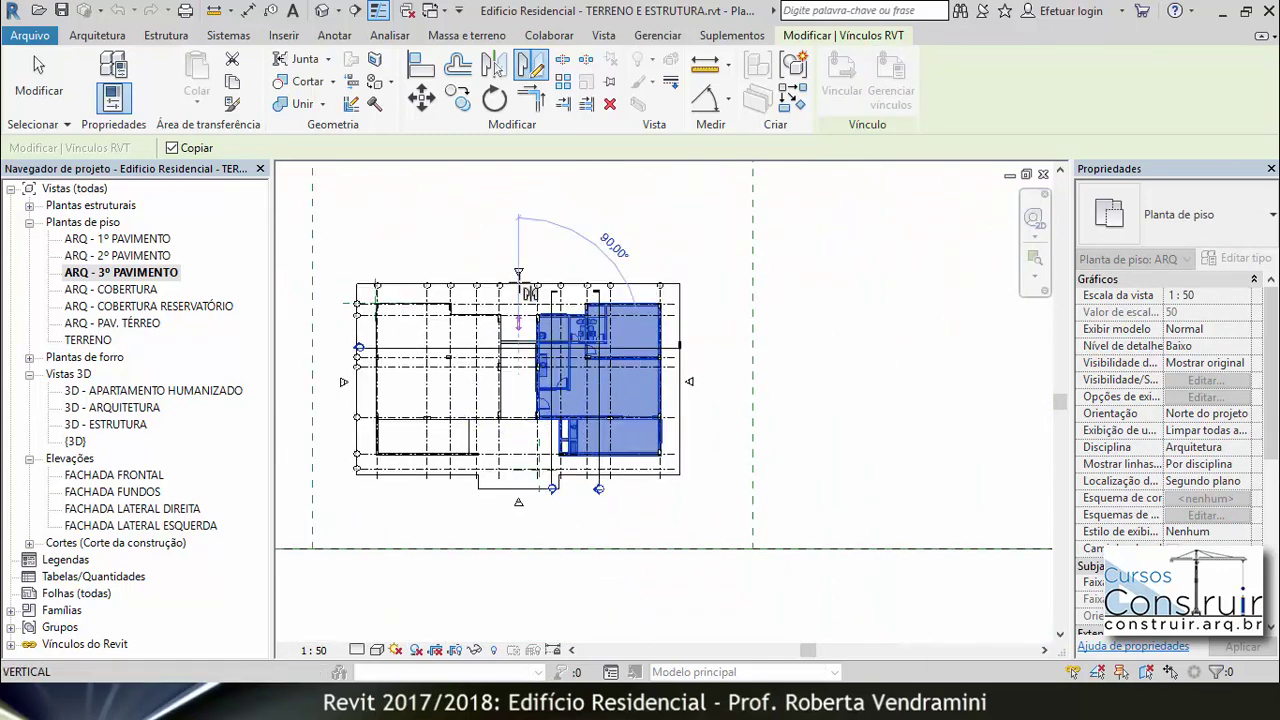
click(518, 218)
key(Escape)
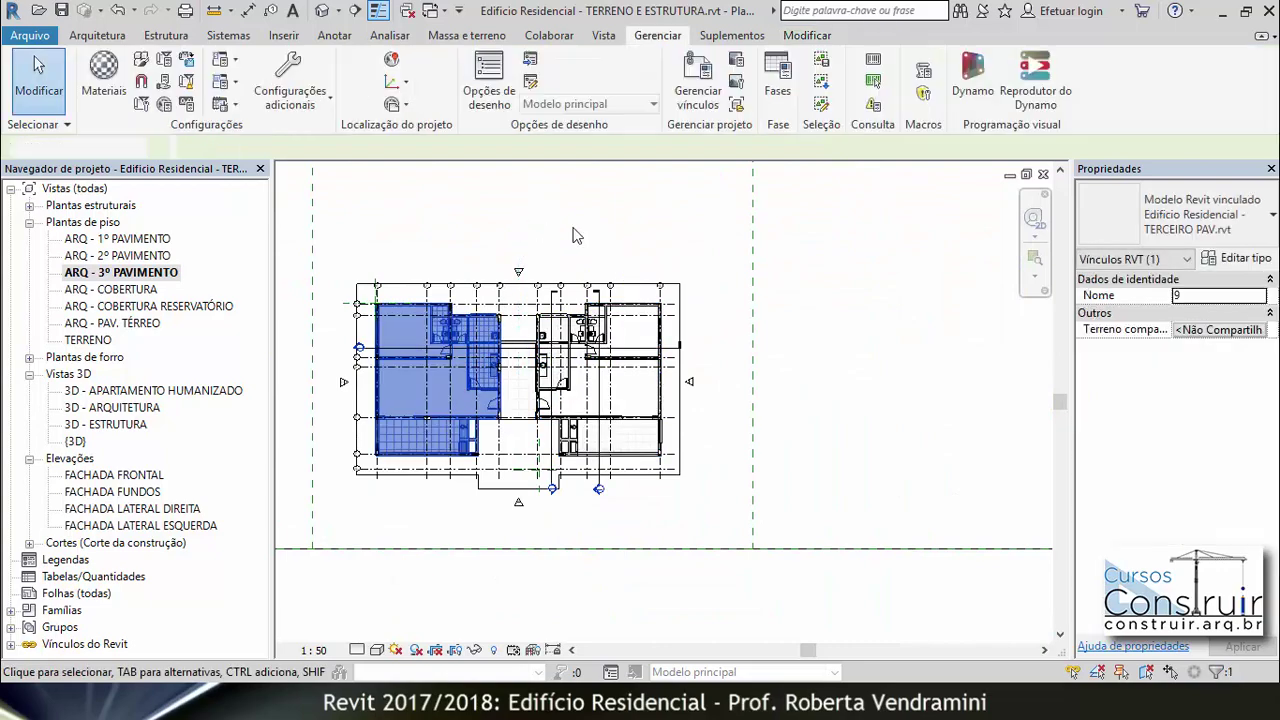
scroll(445, 450, up, 1)
scroll(445, 450, up, 1)
scroll(580, 210, down, 2)
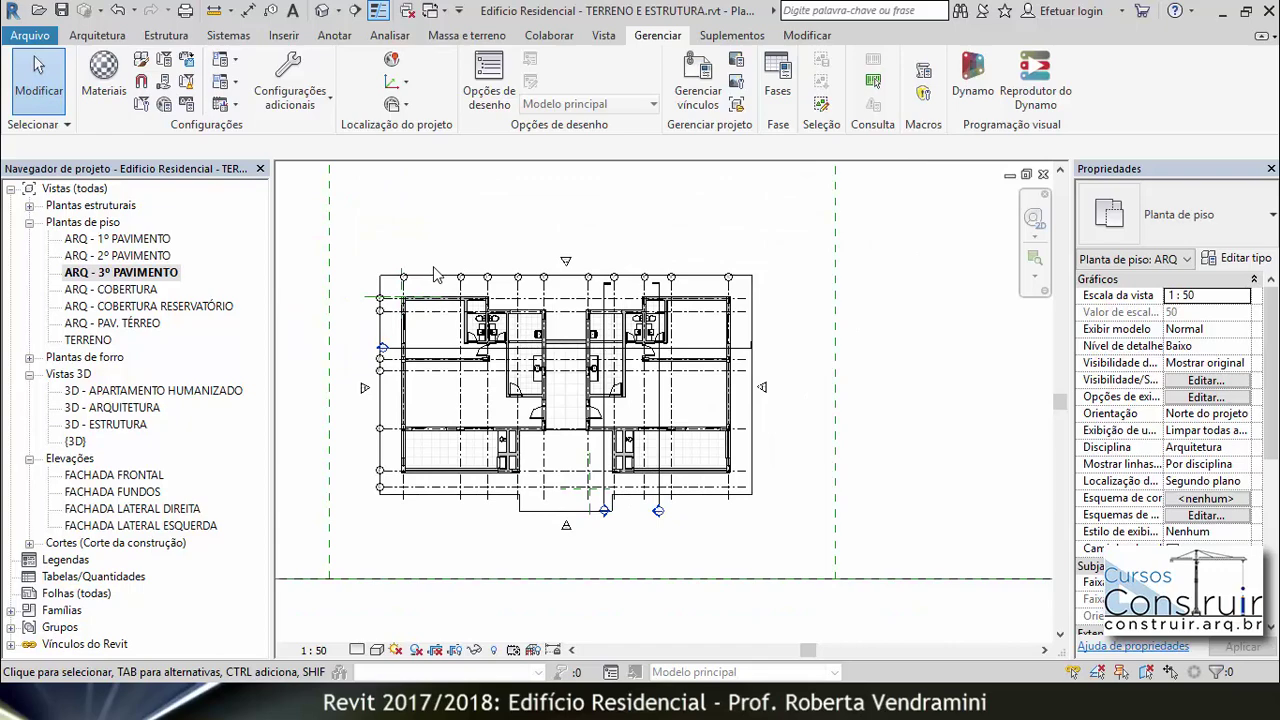
Open the 3D - ARQUITETURA view and orbit to see the building roof from above.
double_click(112, 408)
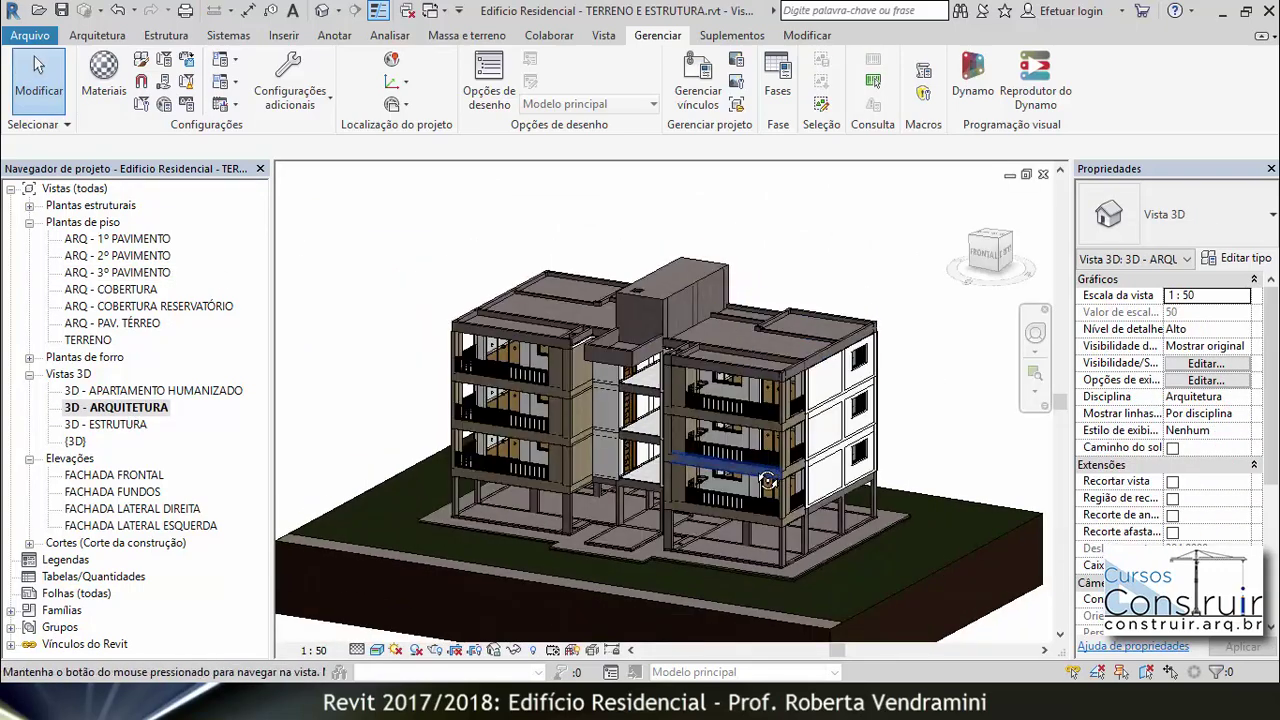
shift+middle_drag(767, 481, 481, 395)
scroll(588, 374, up, 4)
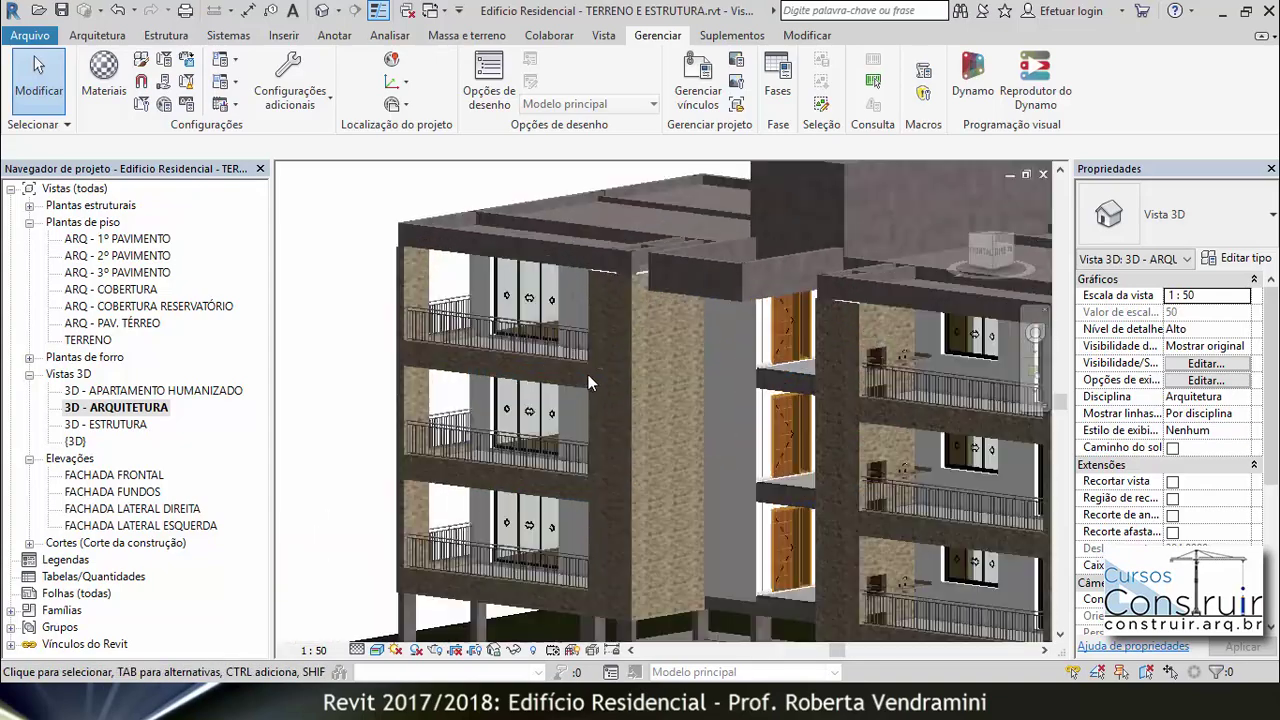
scroll(610, 380, up, 3)
scroll(628, 384, up, 3)
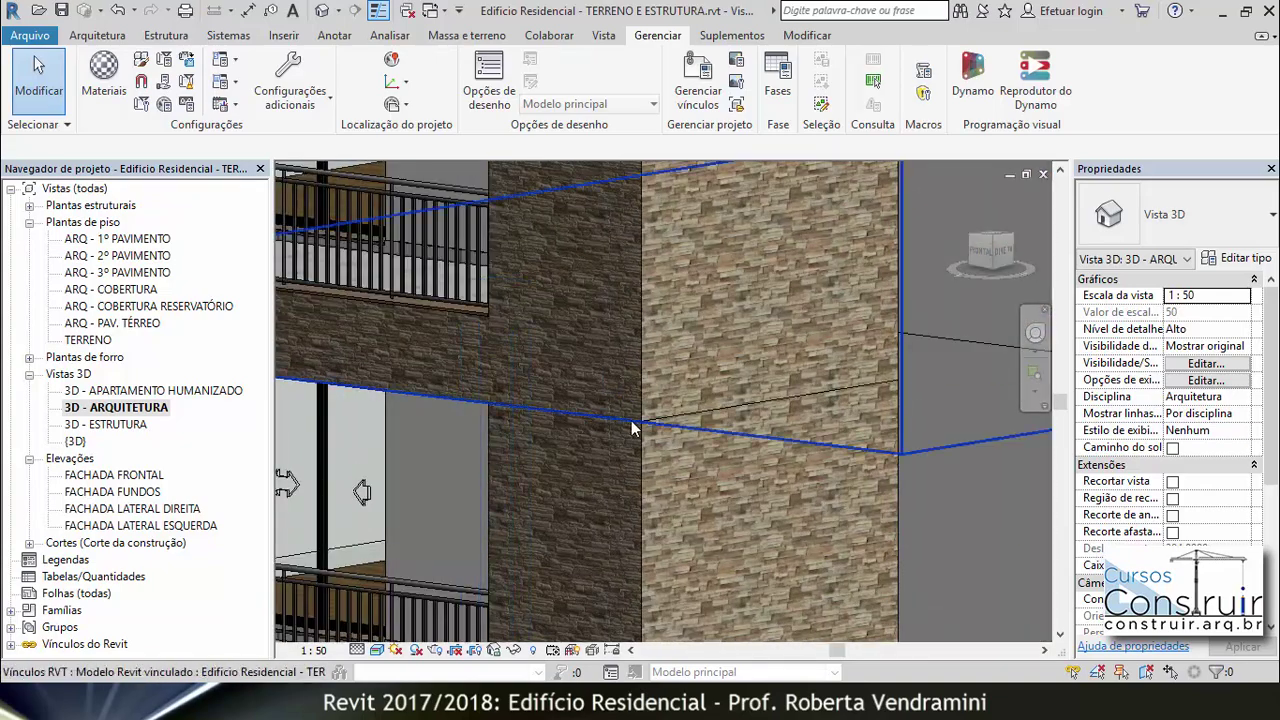
scroll(700, 440, down, 3)
scroll(736, 396, down, 3)
scroll(570, 291, up, 4)
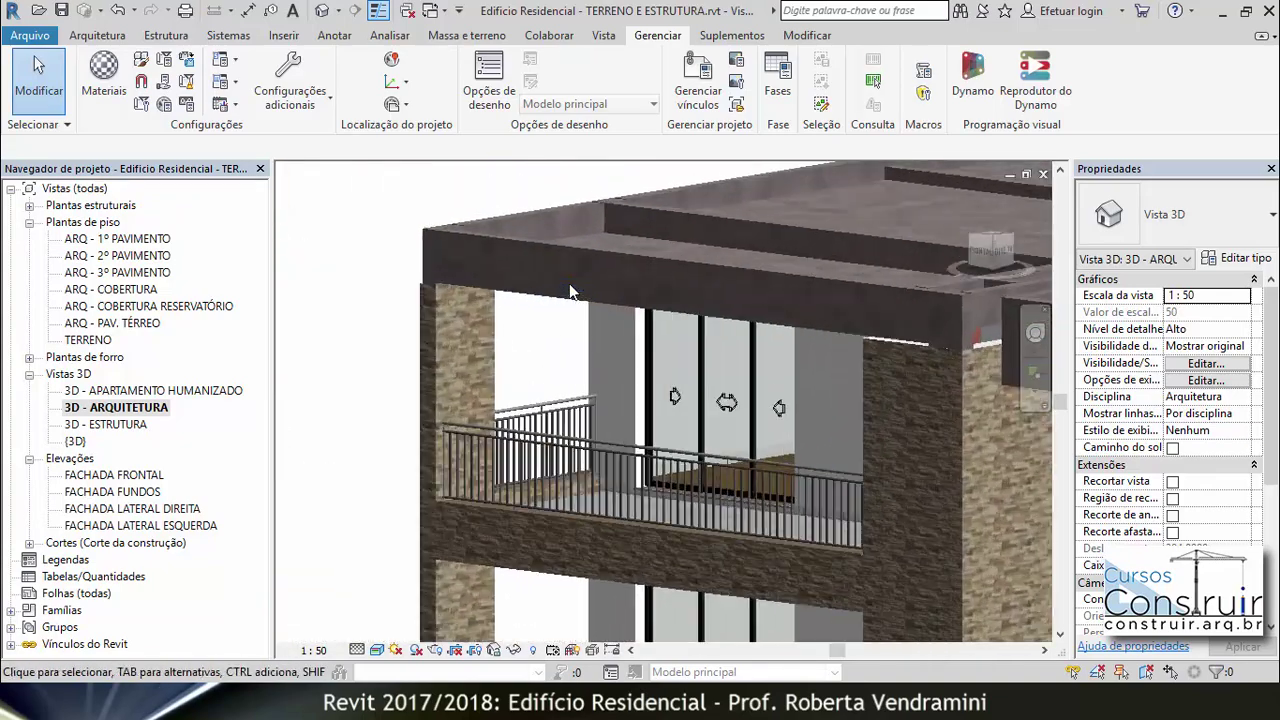
shift+middle_drag(570, 291, 476, 199)
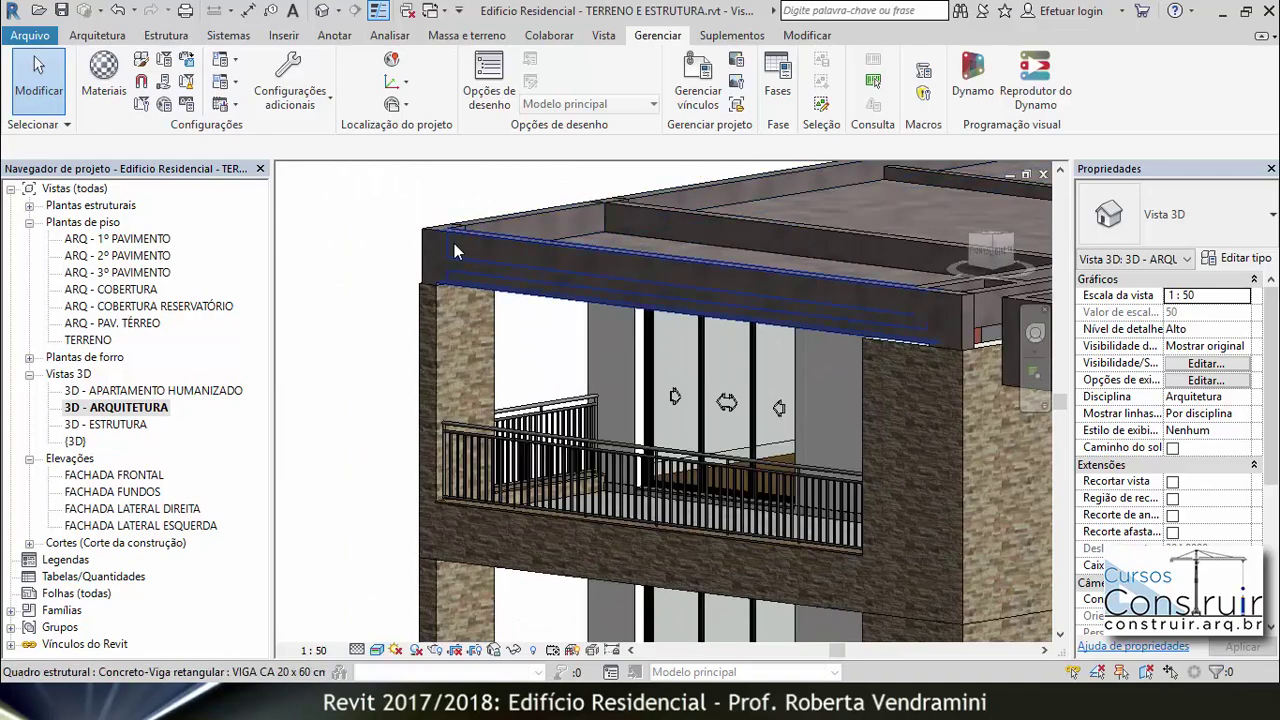
scroll(500, 278, down, 2)
scroll(500, 278, down, 3)
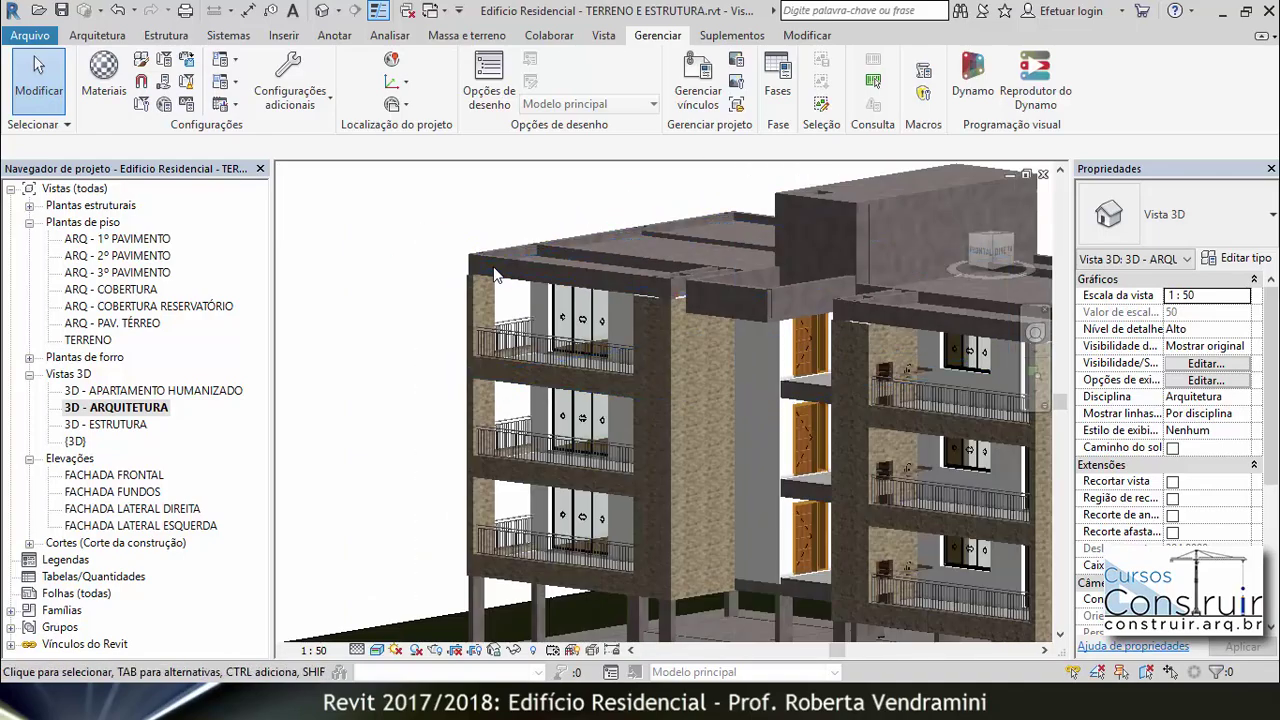
Inspect the other sides and corners of the building, then save the project.
mouse_move(500, 278)
shift+middle_down()
mouse_move(510, 313)
mouse_move(460, 390)
mouse_move(850, 446)
shift+middle_up()
scroll(893, 469, up, 3)
scroll(893, 469, up, 2)
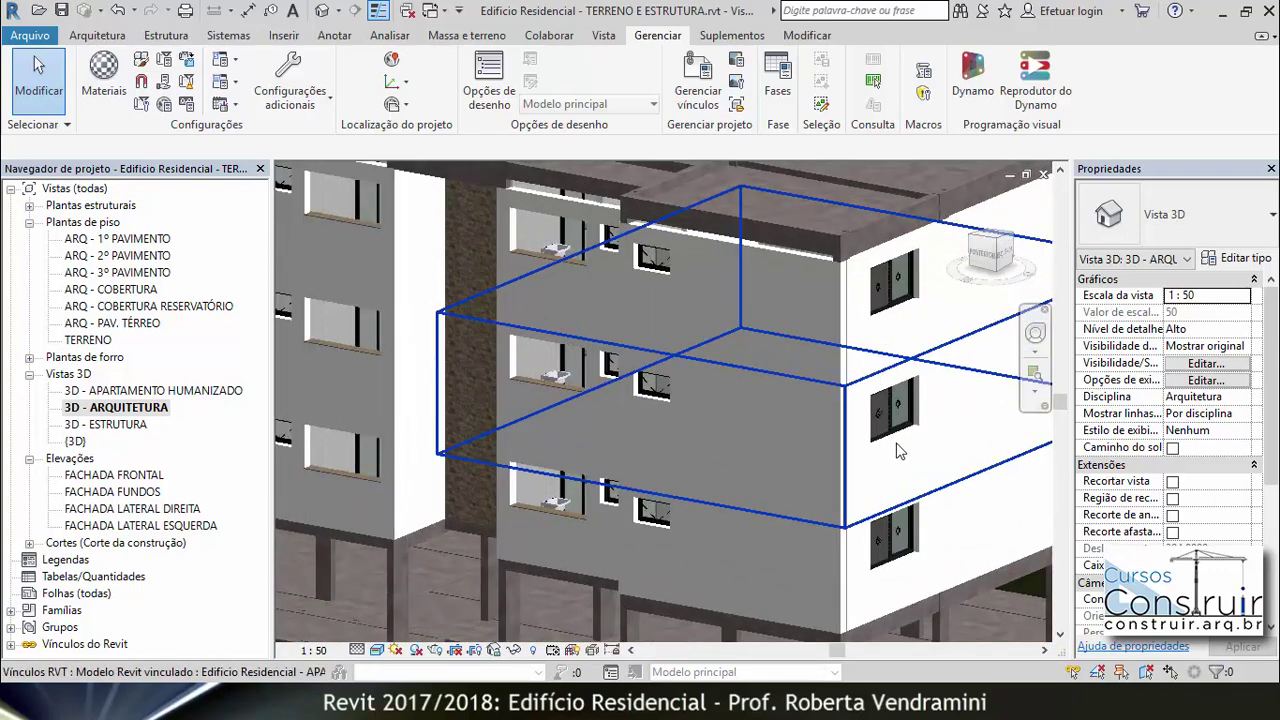
scroll(753, 393, up, 2)
scroll(753, 393, up, 2)
scroll(530, 367, down, 2)
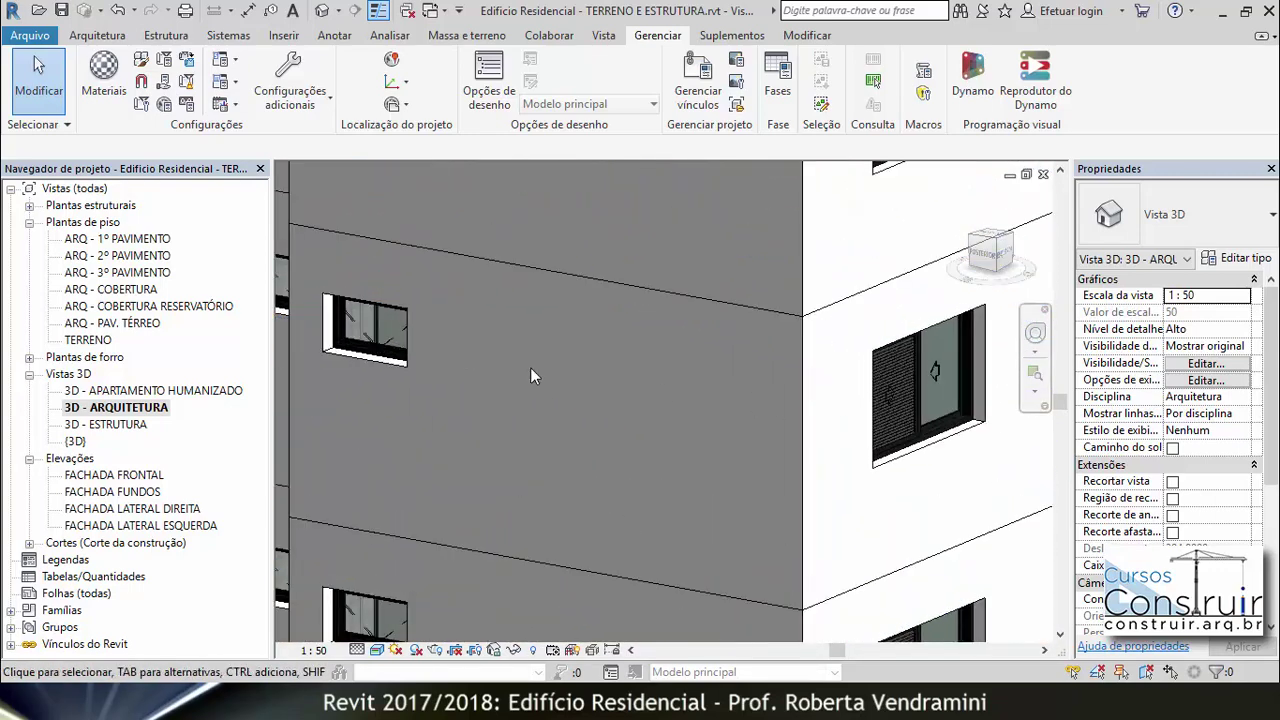
scroll(660, 387, down, 2)
scroll(770, 393, down, 3)
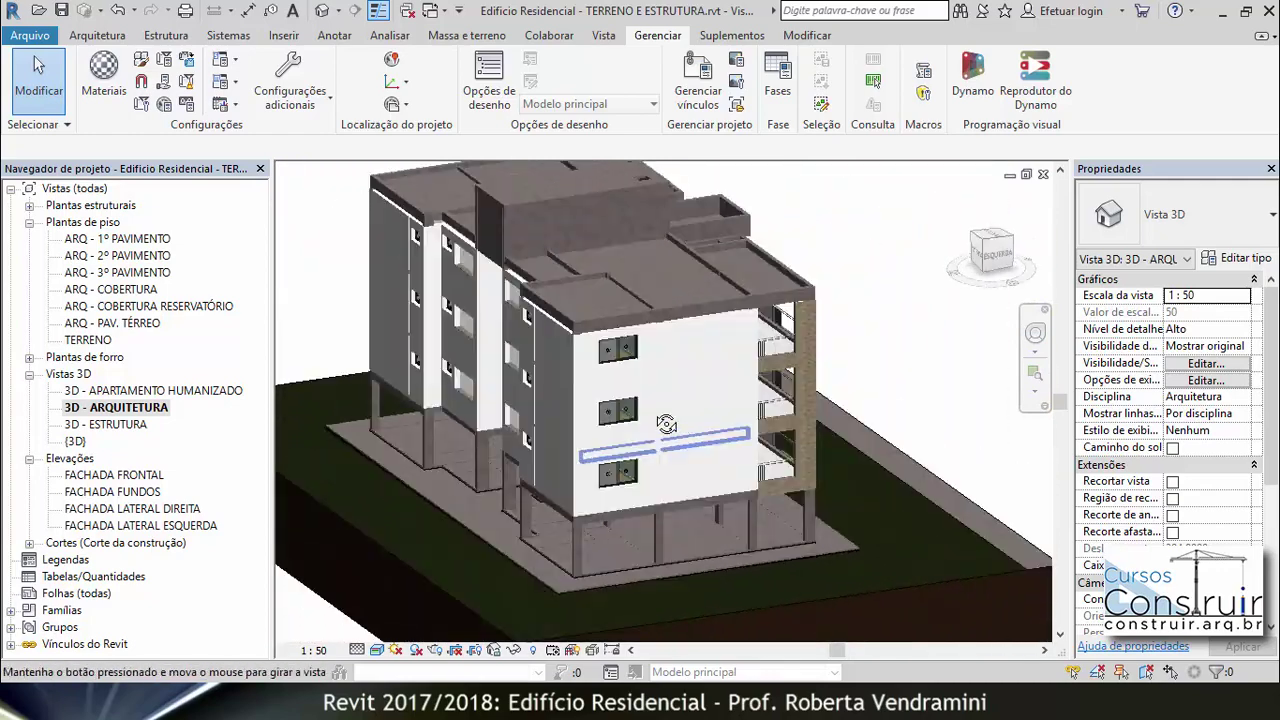
shift+middle_drag(825, 393, 389, 386)
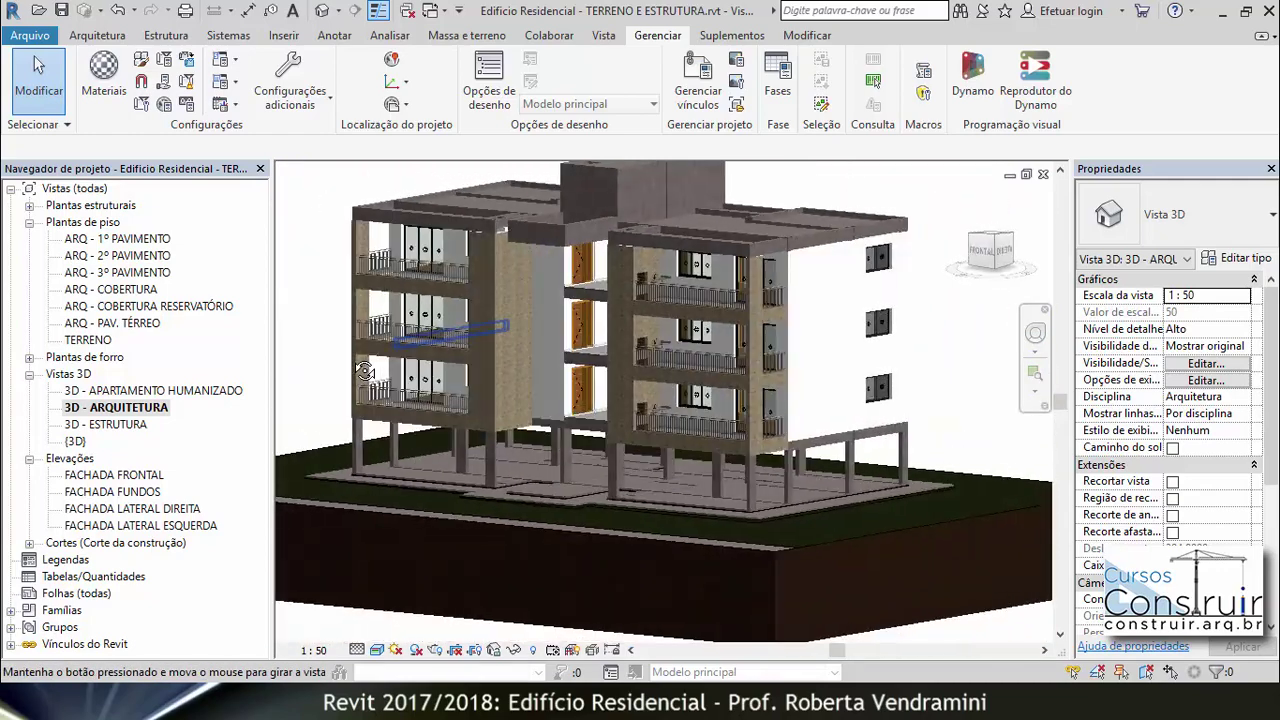
click(62, 10)
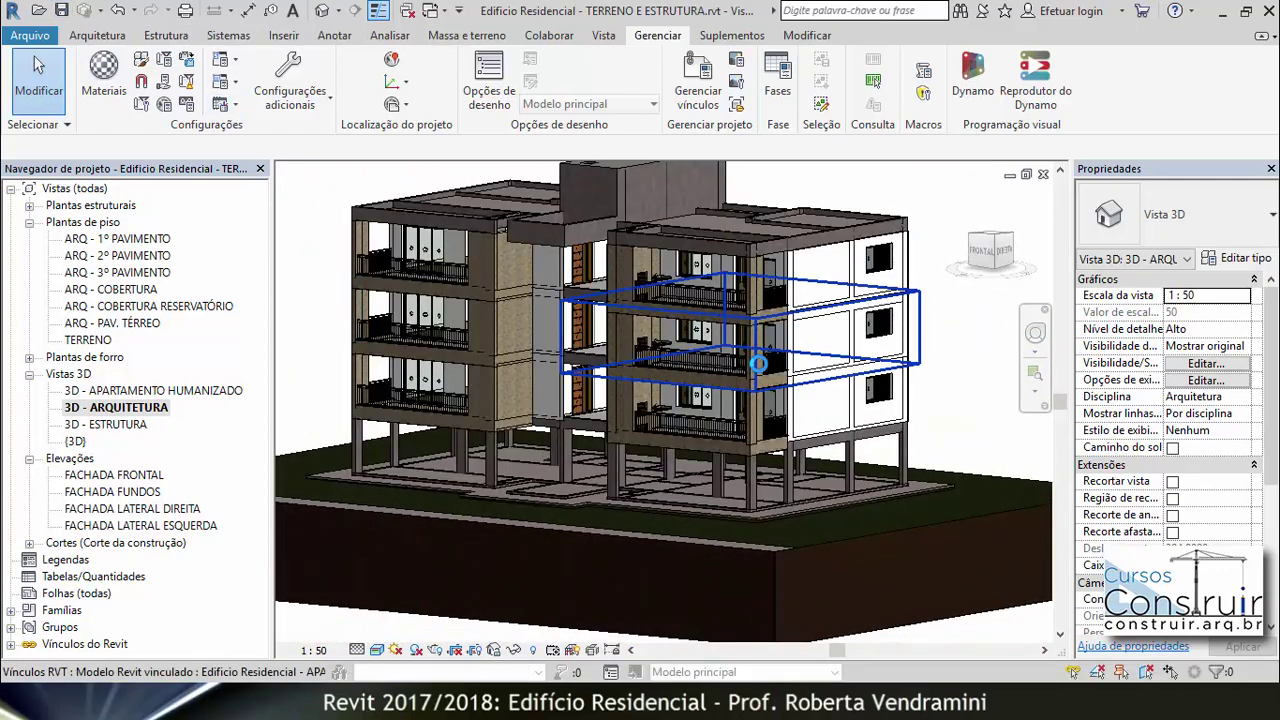